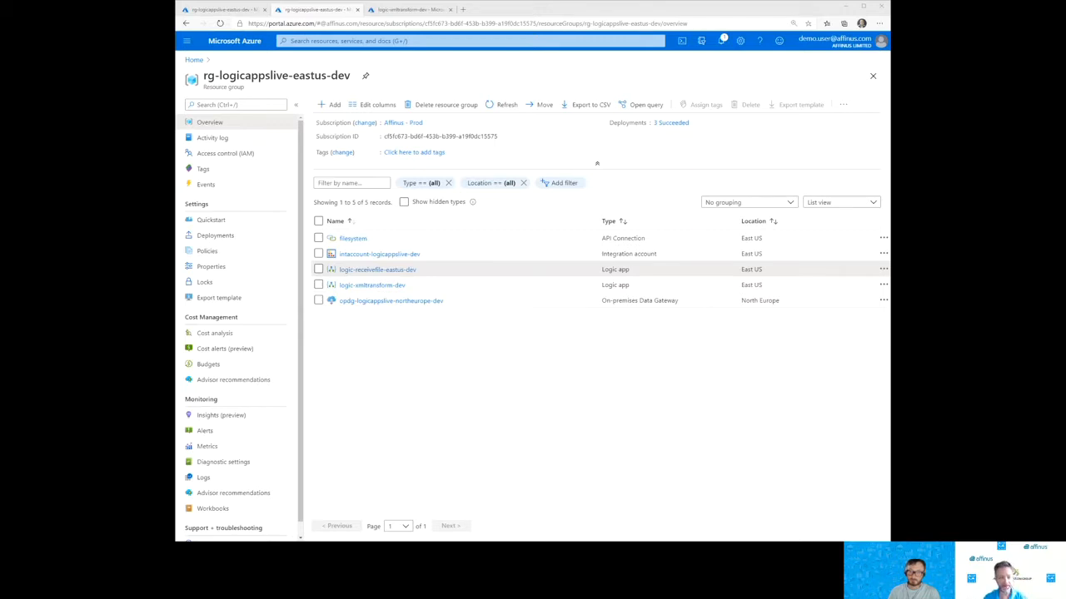
Open the filesystem API connection in the rg-logicappslive-eastus-dev resource group for editing.
{"action": "left_click", "coordinate": [839, 8]}
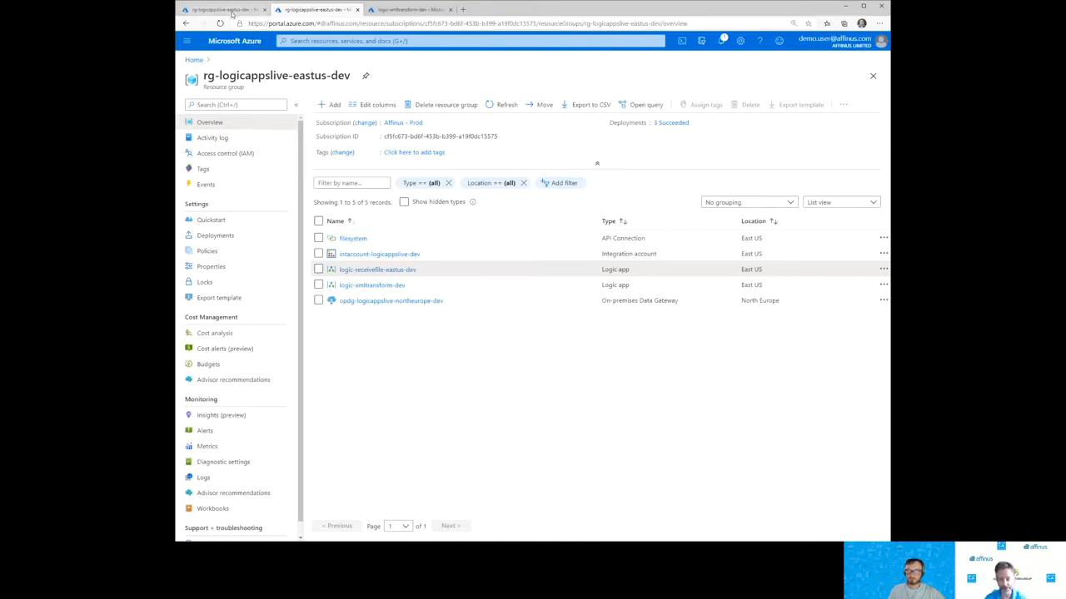
{"action": "left_click", "coordinate": [346, 238]}
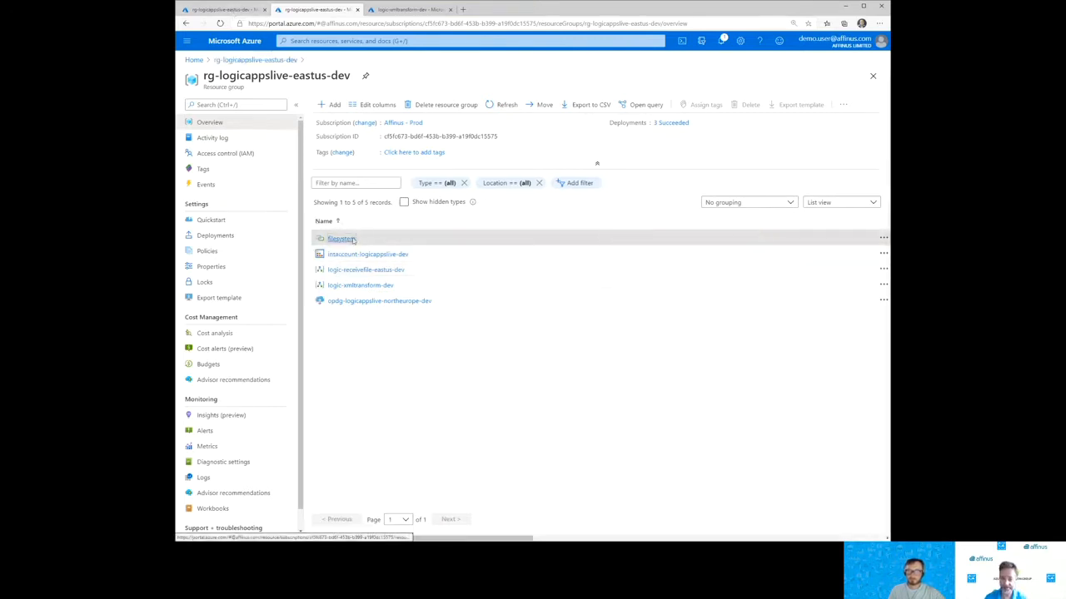
{"action": "left_click", "coordinate": [405, 9]}
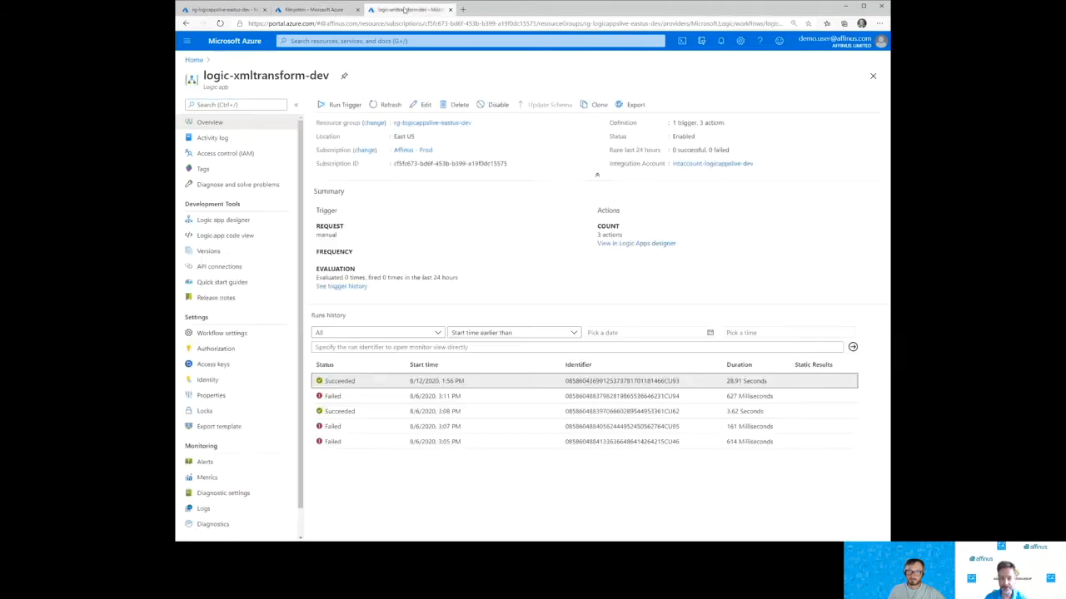
{"action": "left_click", "coordinate": [297, 9]}
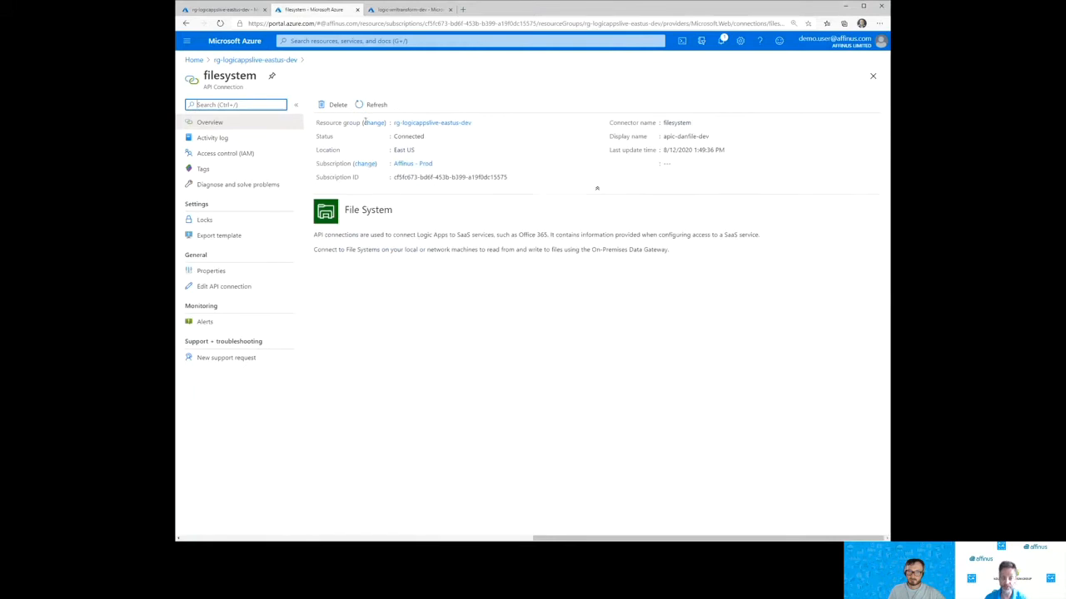
{"action": "left_click", "coordinate": [223, 286]}
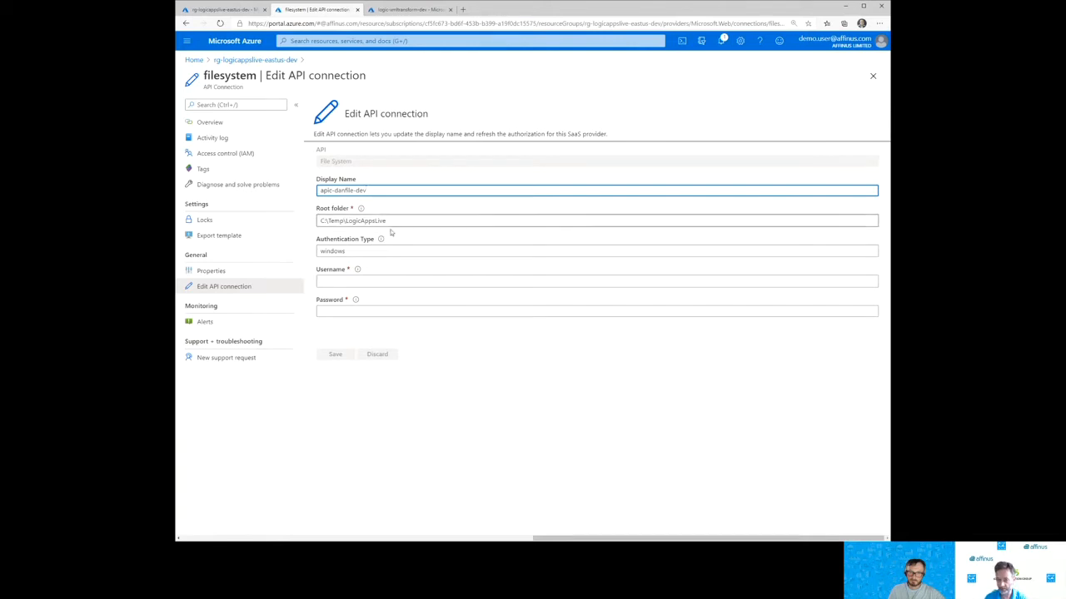
Enter DESKTOP-8R74RQR\test.user as the filesystem connection's Windows username, with a single backslash before the user.
{"action": "left_click", "coordinate": [367, 280]}
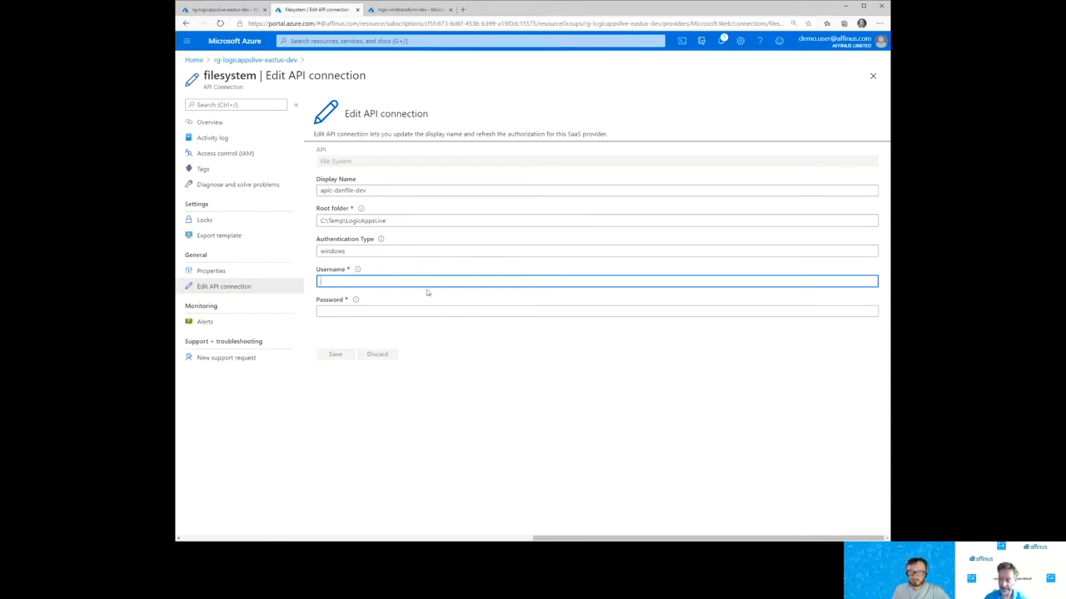
{"action": "key", "text": "alt+Tab"}
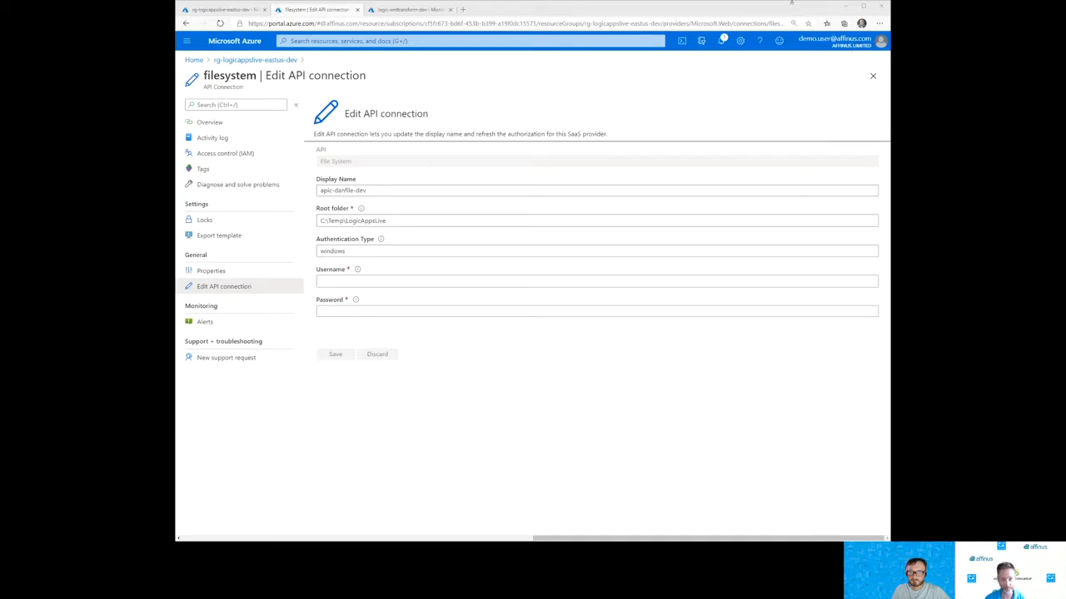
{"action": "left_click", "coordinate": [735, 9]}
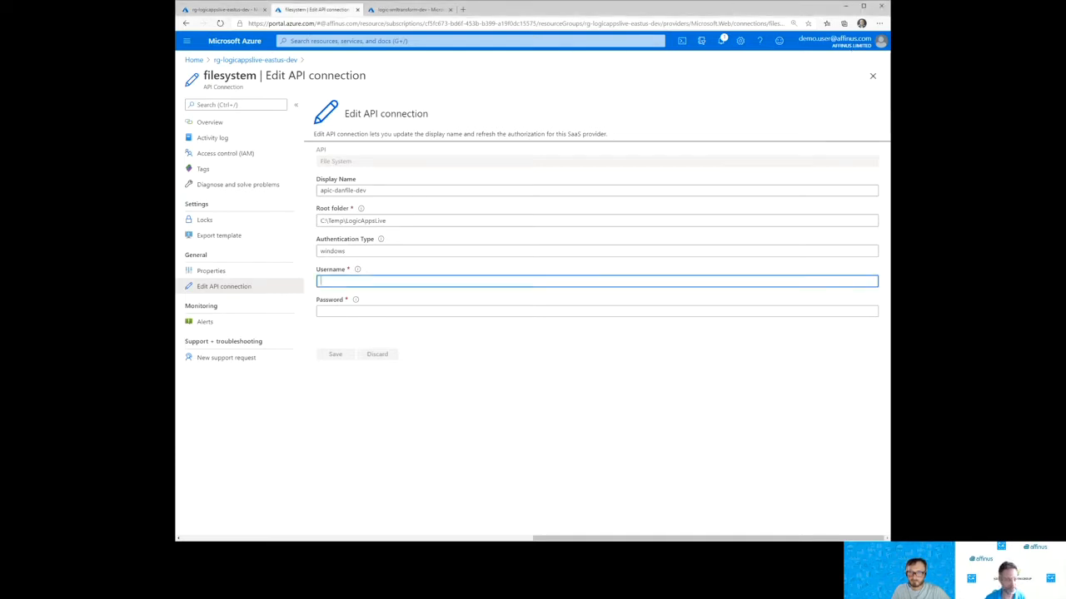
{"action": "key", "text": "alt+Tab"}
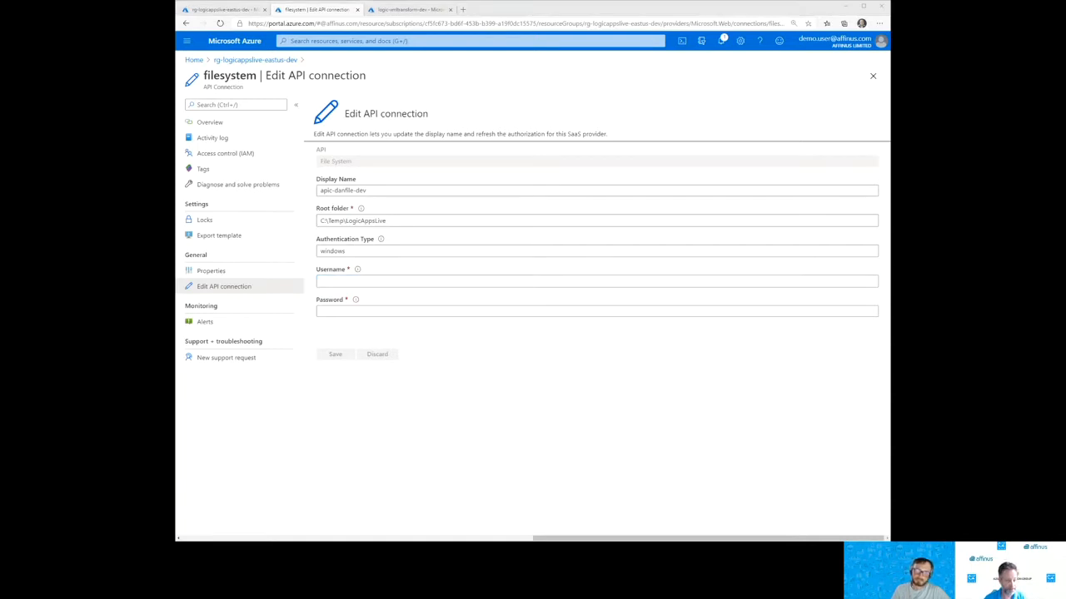
{"action": "key", "text": "alt+Tab"}
{"action": "type", "text": "DESKTOP-8R74RQR\\\\test.user"}
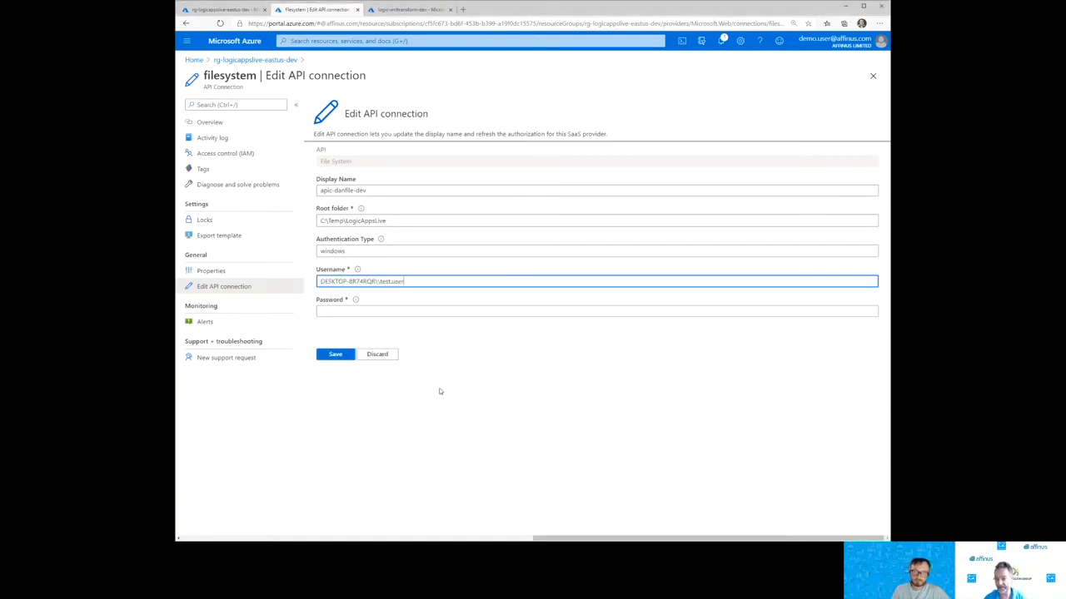
{"action": "left_click", "coordinate": [379, 283]}
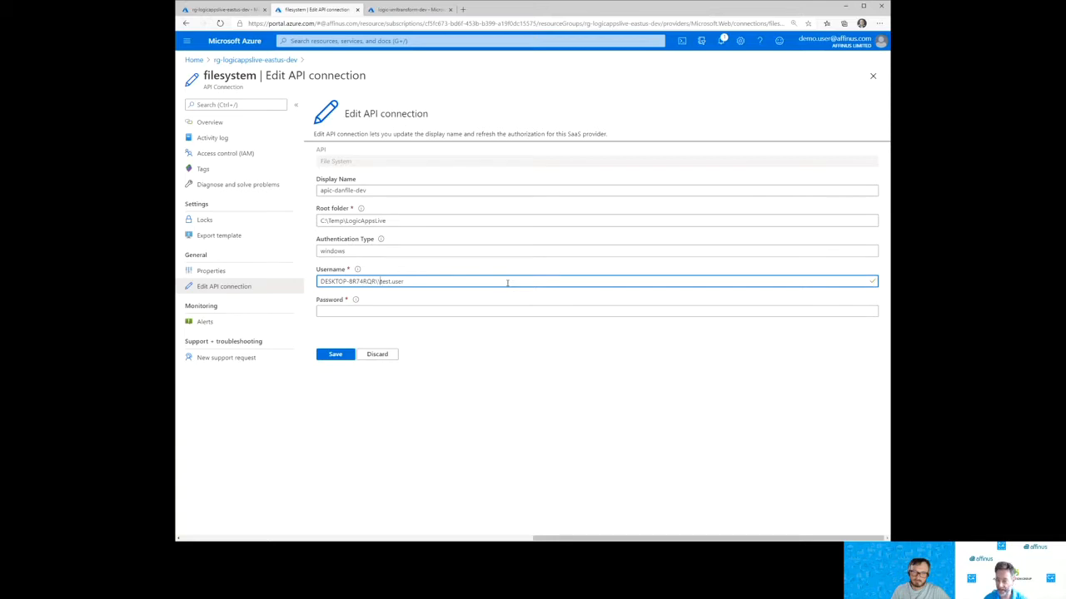
{"action": "key", "text": "BackSpace"}
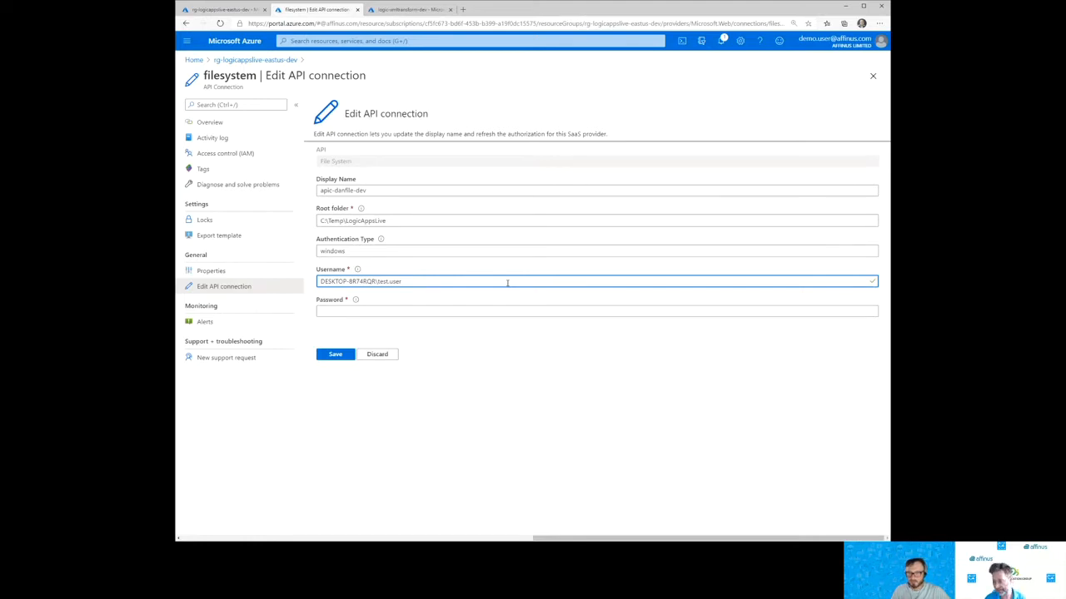
{"action": "type", "text": "\\"}
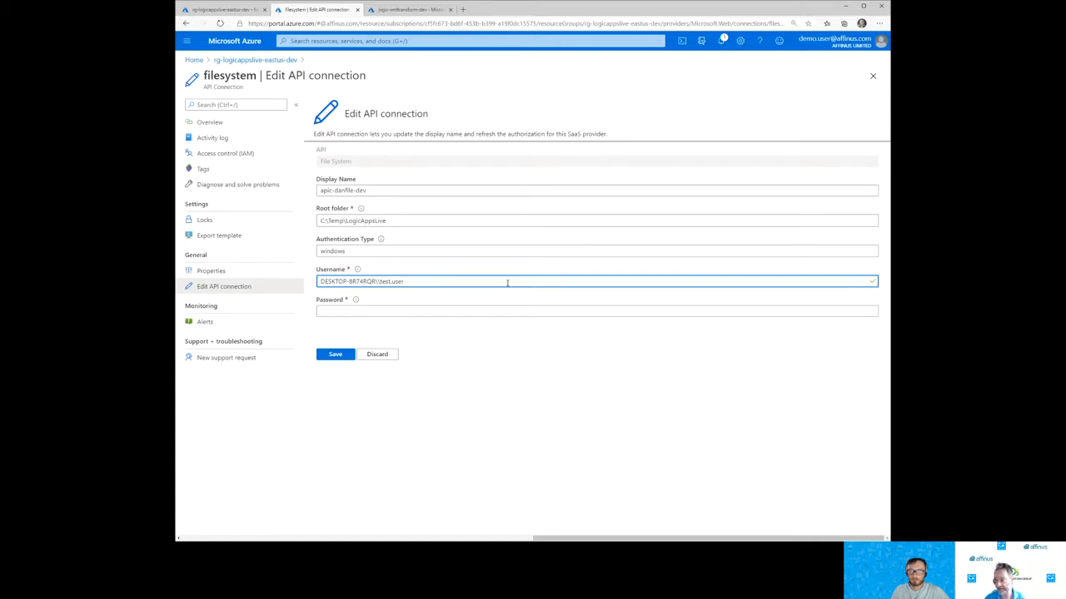
{"action": "type", "text": "\\"}
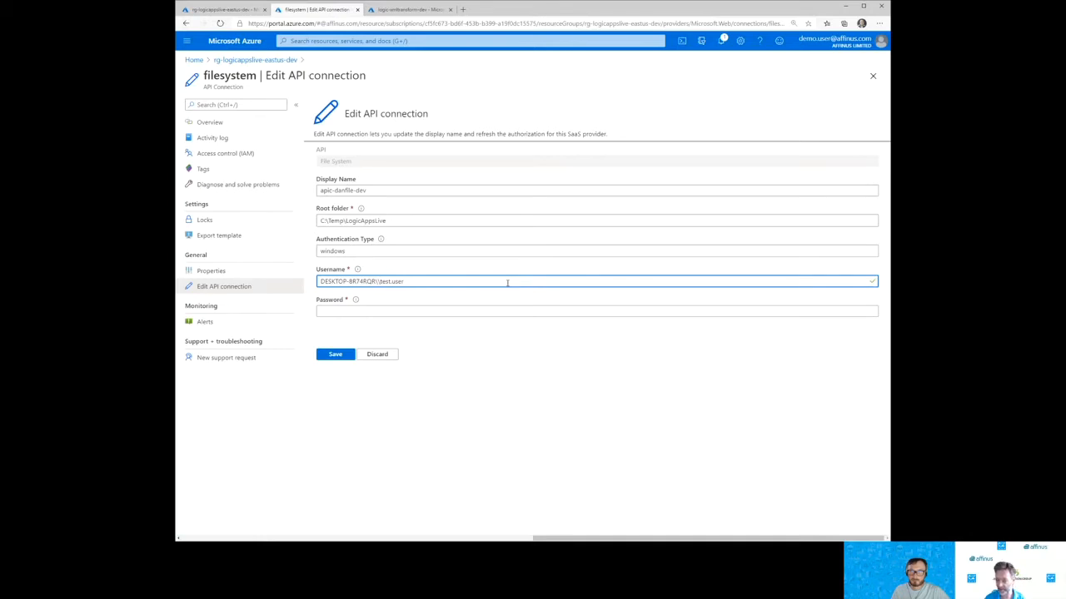
Enter the account password for the filesystem API connection and save the connection.
{"action": "key", "text": "Tab"}
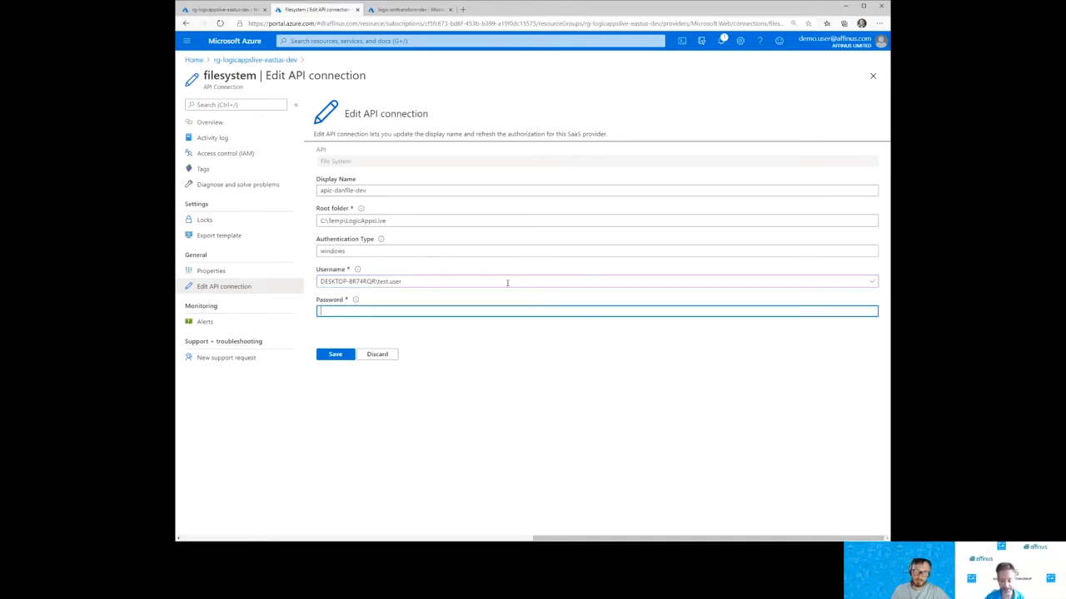
{"action": "type", "text": "***"}
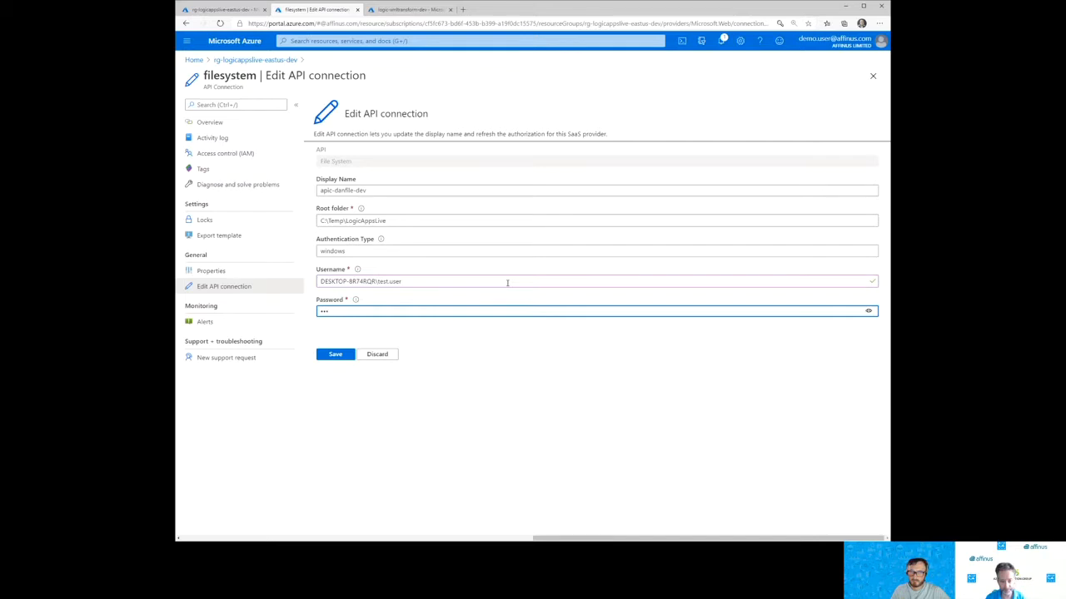
{"action": "type", "text": "*****"}
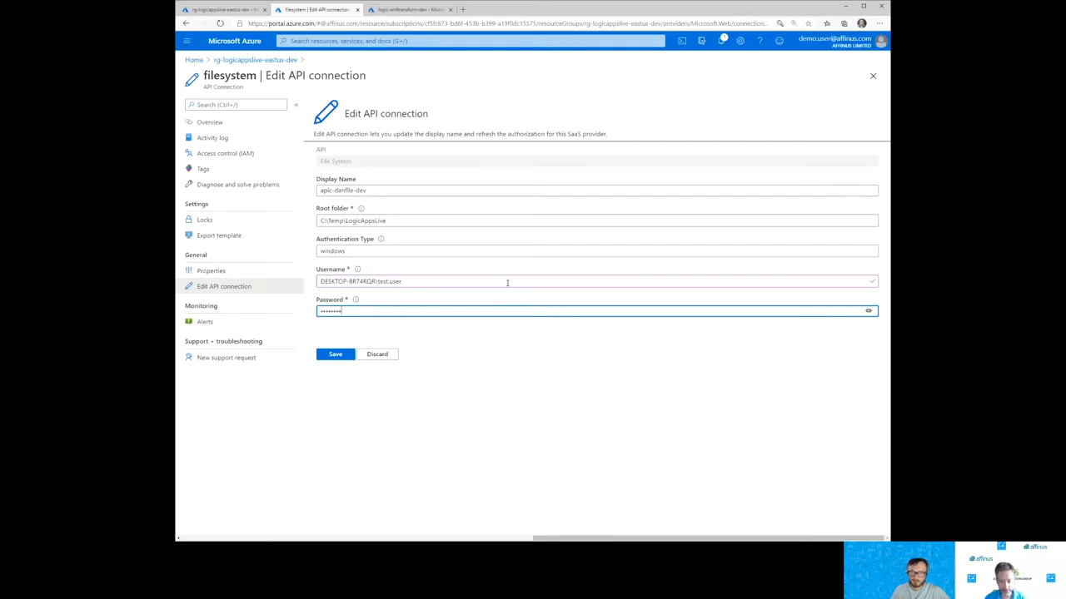
{"action": "left_click", "coordinate": [475, 281]}
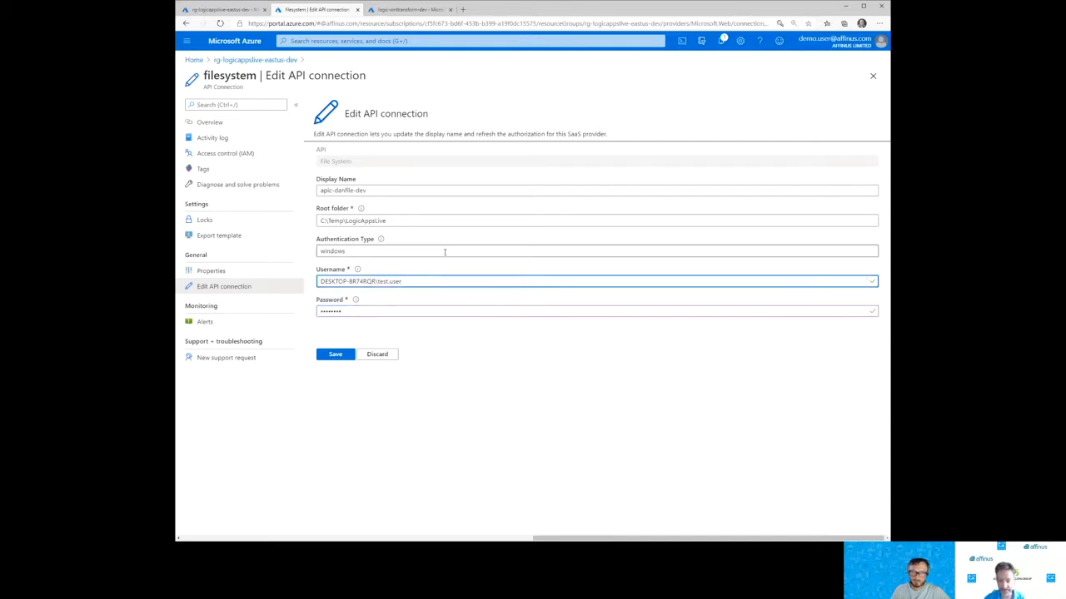
{"action": "left_click", "coordinate": [339, 251]}
{"action": "left_click", "coordinate": [330, 356]}
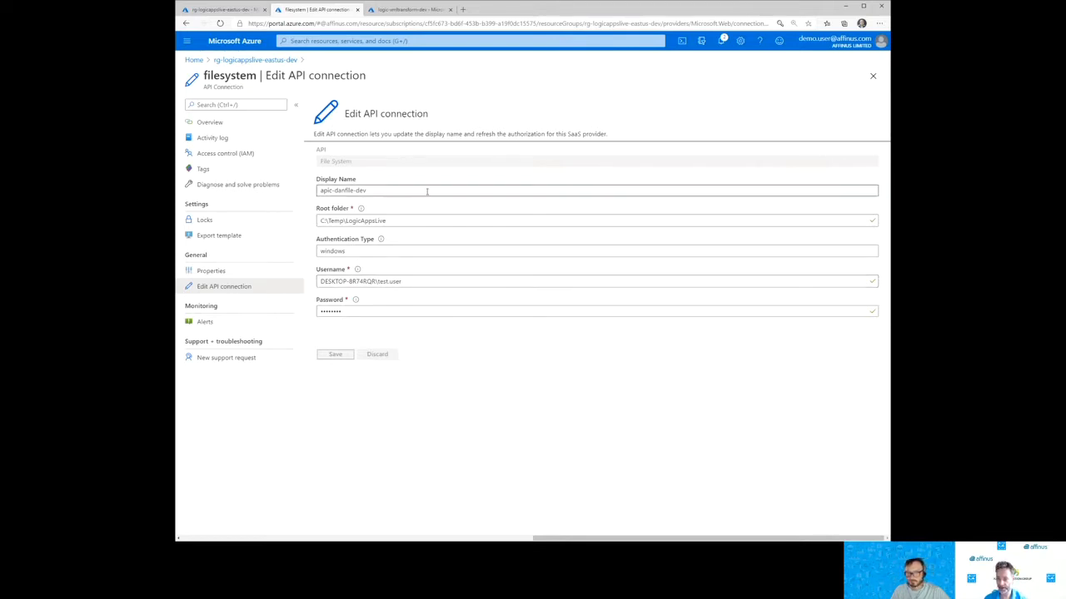
Return to the resource group and open the logic-receivefile-eastus-dev logic app in the designer.
{"action": "left_click", "coordinate": [377, 281]}
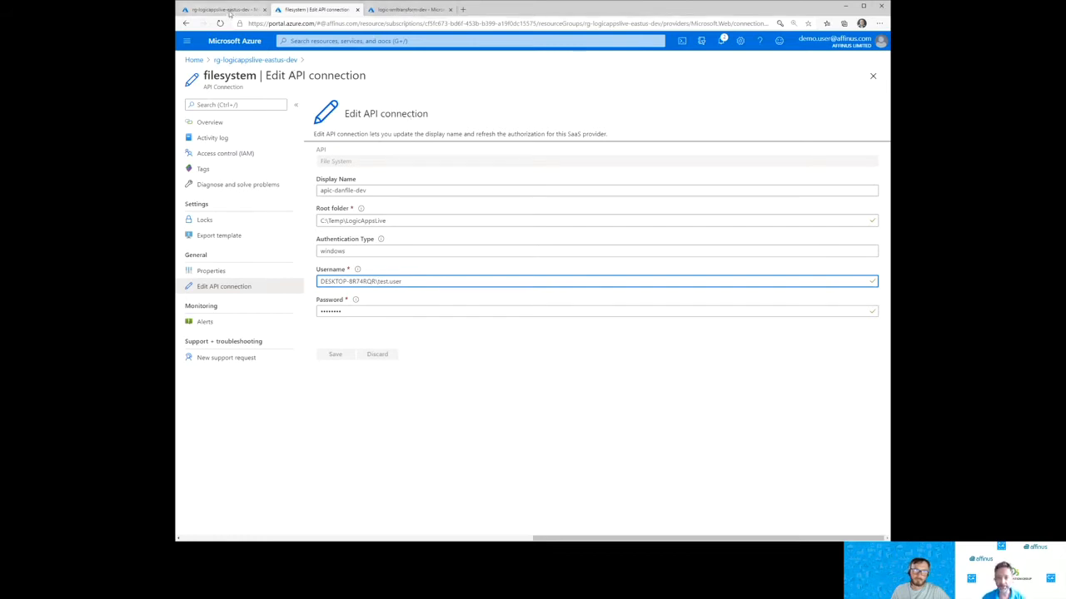
{"action": "left_click", "coordinate": [255, 60]}
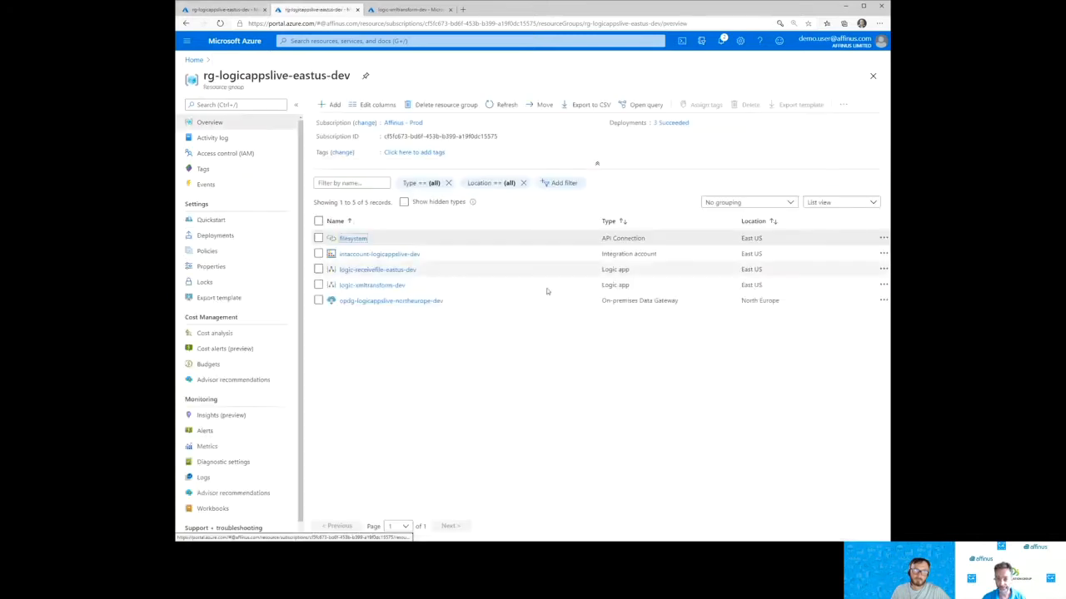
{"action": "left_click", "coordinate": [374, 270]}
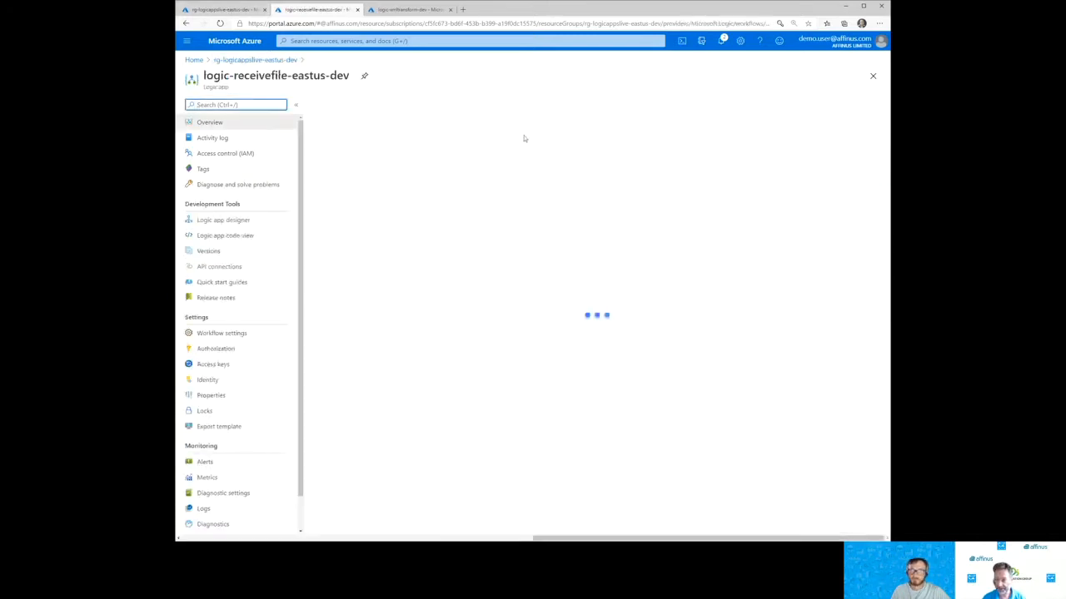
{"action": "left_click", "coordinate": [422, 108]}
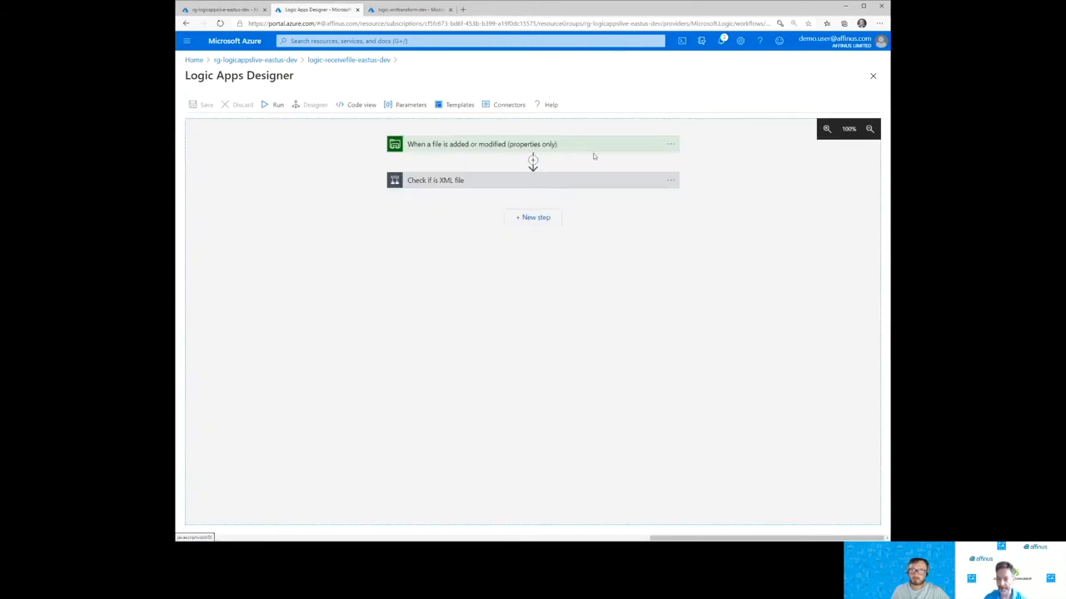
Expand the "When a file is added or modified" trigger and browse the File System folders available for its Folder setting.
{"action": "left_click", "coordinate": [491, 150]}
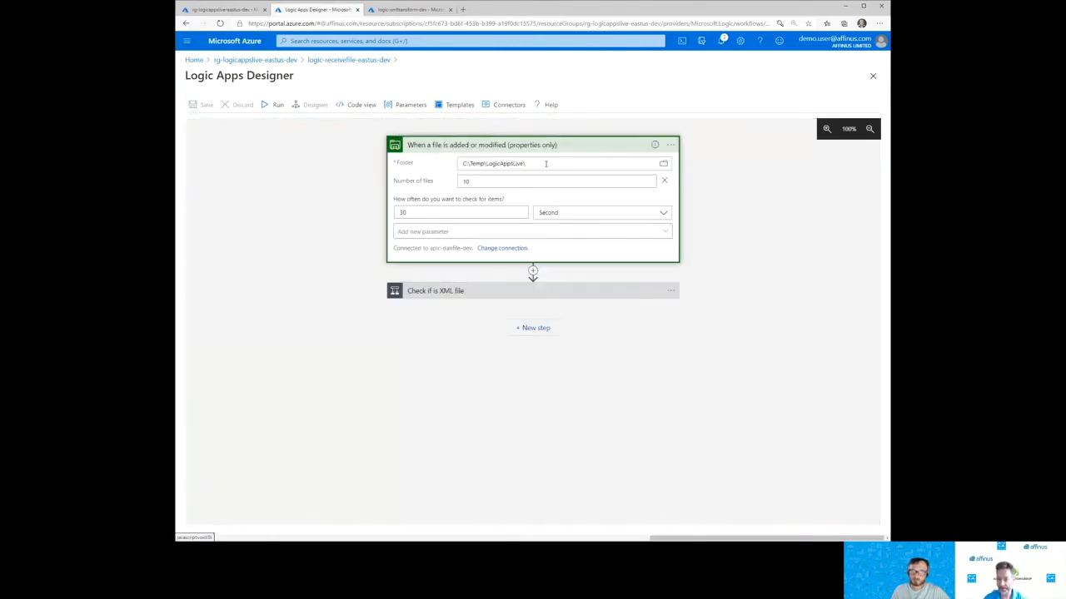
{"action": "left_click_drag", "start_coordinate": [522, 163], "coordinate": [444, 162]}
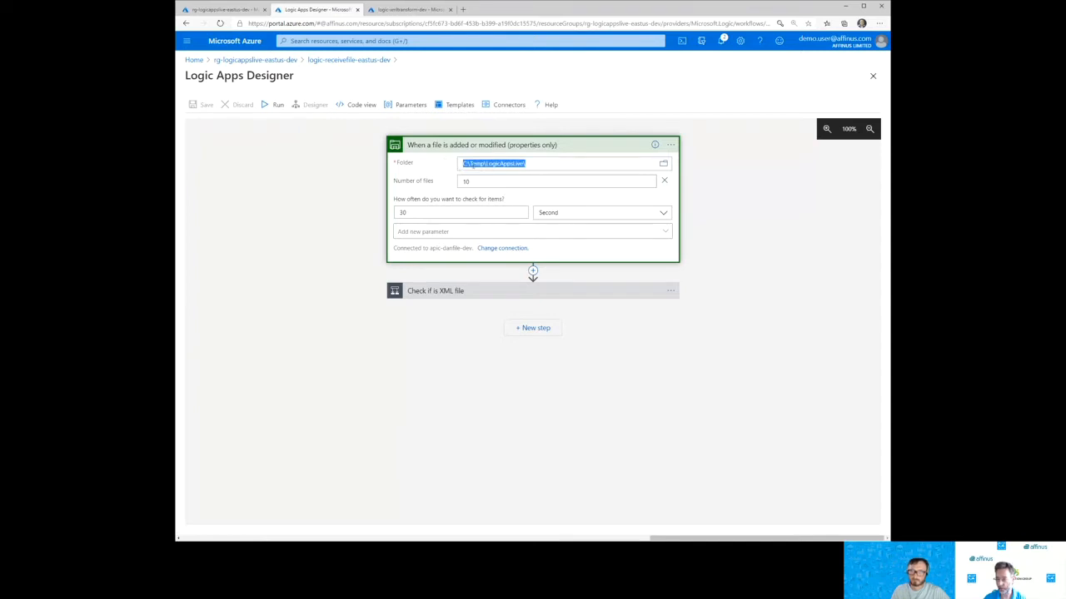
{"action": "left_click", "coordinate": [663, 165]}
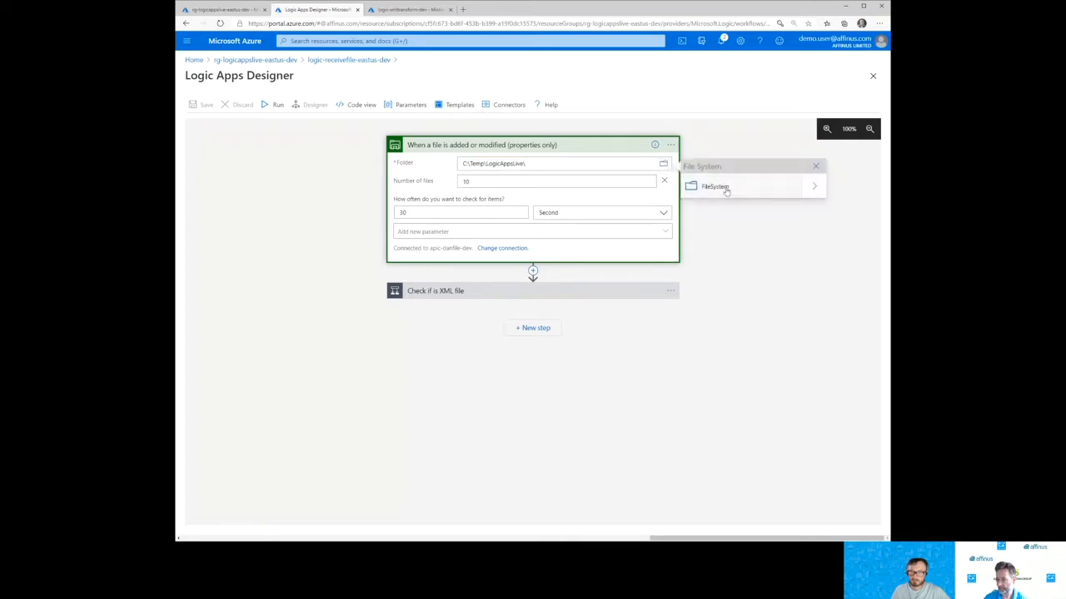
{"action": "left_click", "coordinate": [815, 188]}
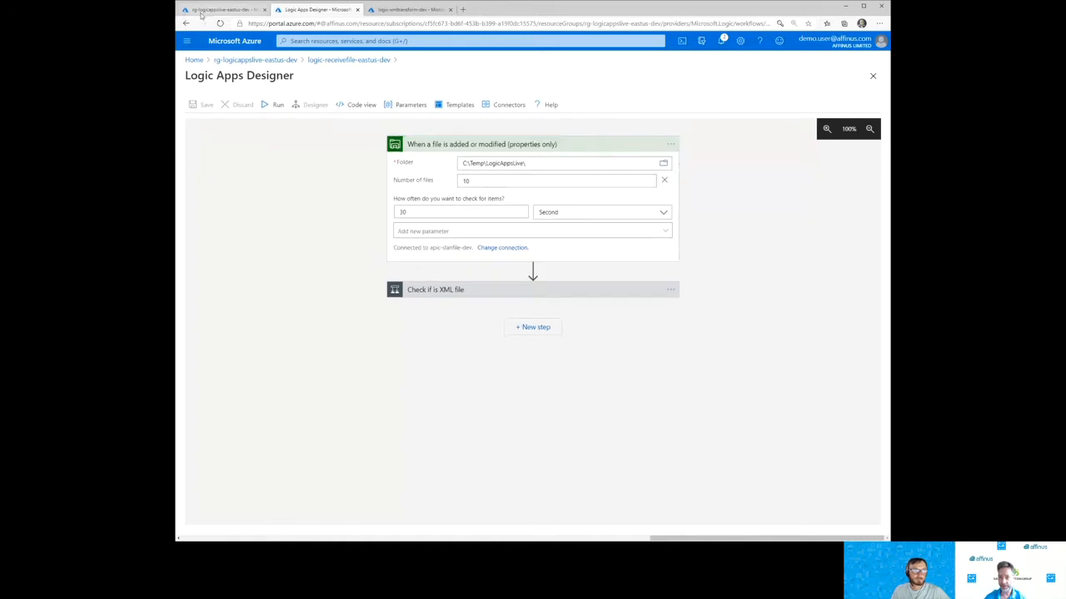
Reopen the filesystem API connection for editing, enter username DESKTOP-8R74RQR\test.user and the account password, and save it.
{"action": "left_click", "coordinate": [221, 9]}
{"action": "left_click", "coordinate": [506, 261]}
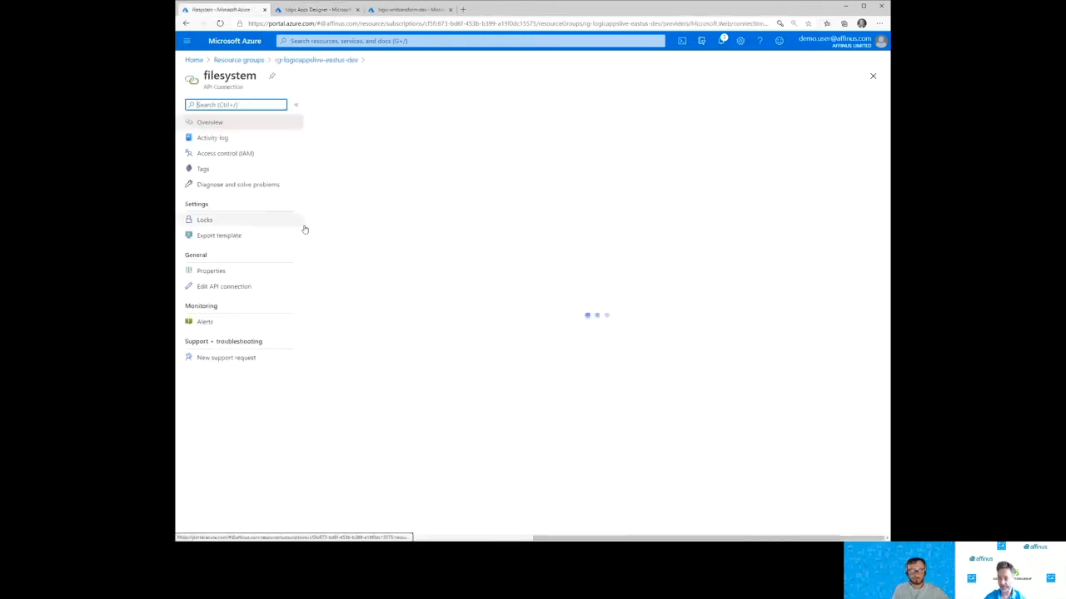
{"action": "left_click", "coordinate": [223, 286]}
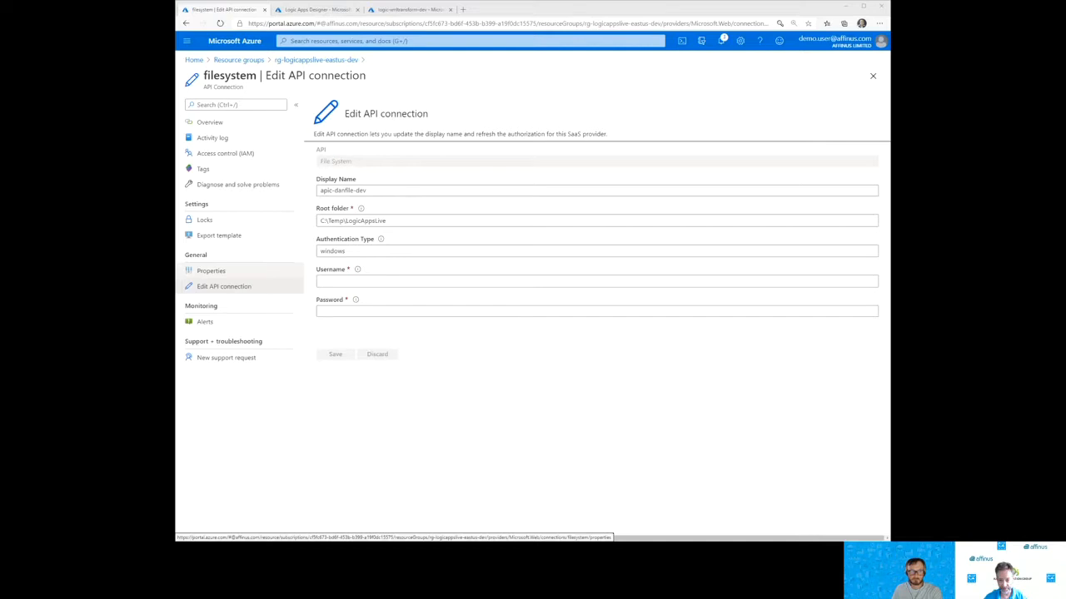
{"action": "left_click", "coordinate": [375, 282]}
{"action": "type", "text": "DESKTOP-8R74RQR\\test.user"}
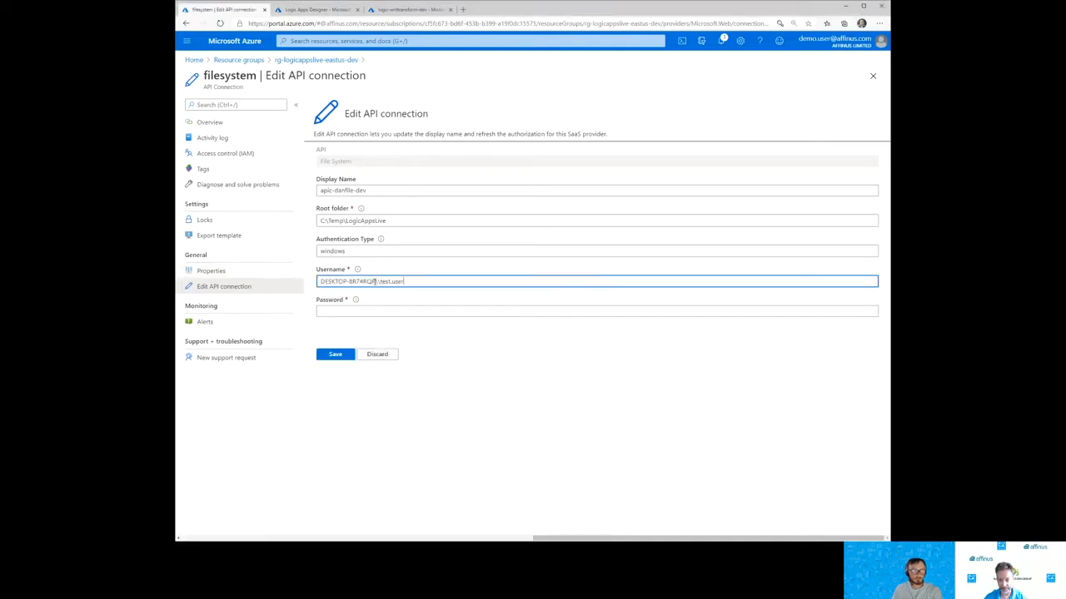
{"action": "left_click", "coordinate": [388, 307]}
{"action": "type", "text": "********"}
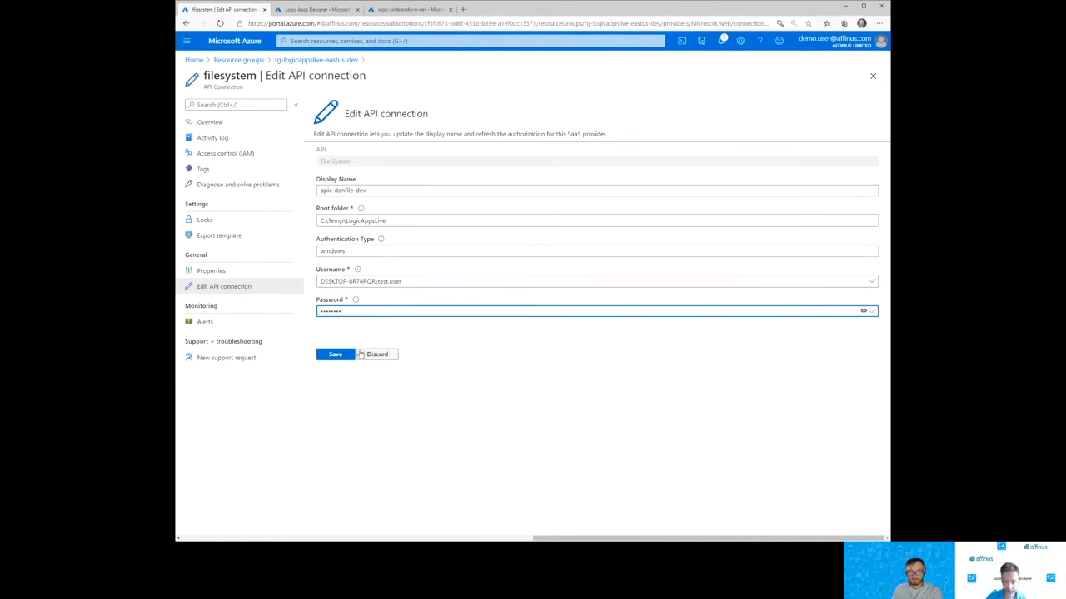
{"action": "left_click", "coordinate": [336, 359]}
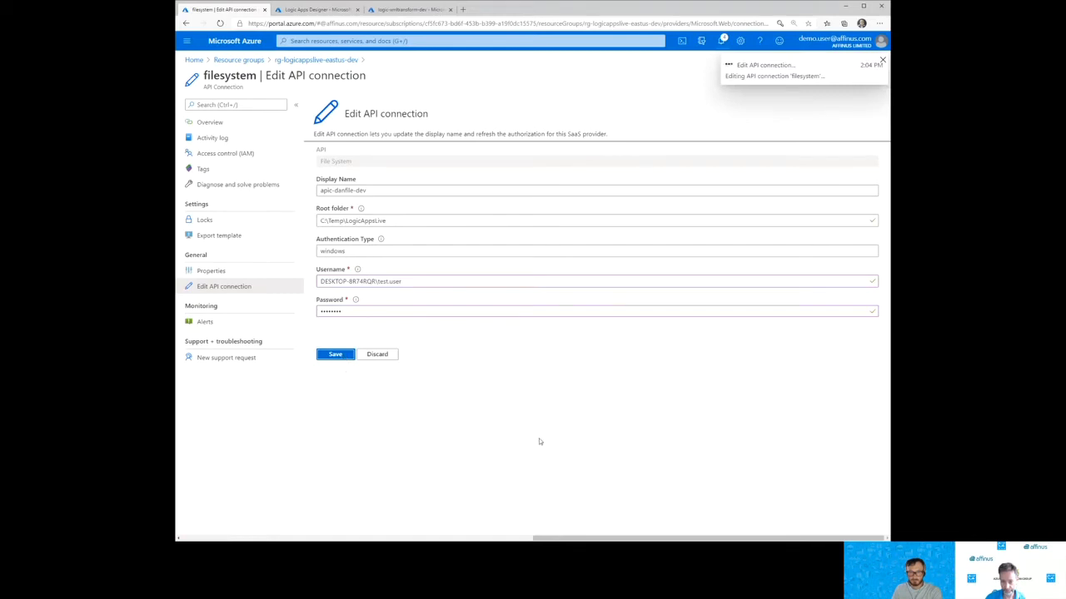
Go back to the logic-receivefile-eastus-dev overview, then disable and re-enable the logic app.
{"action": "left_click", "coordinate": [315, 9]}
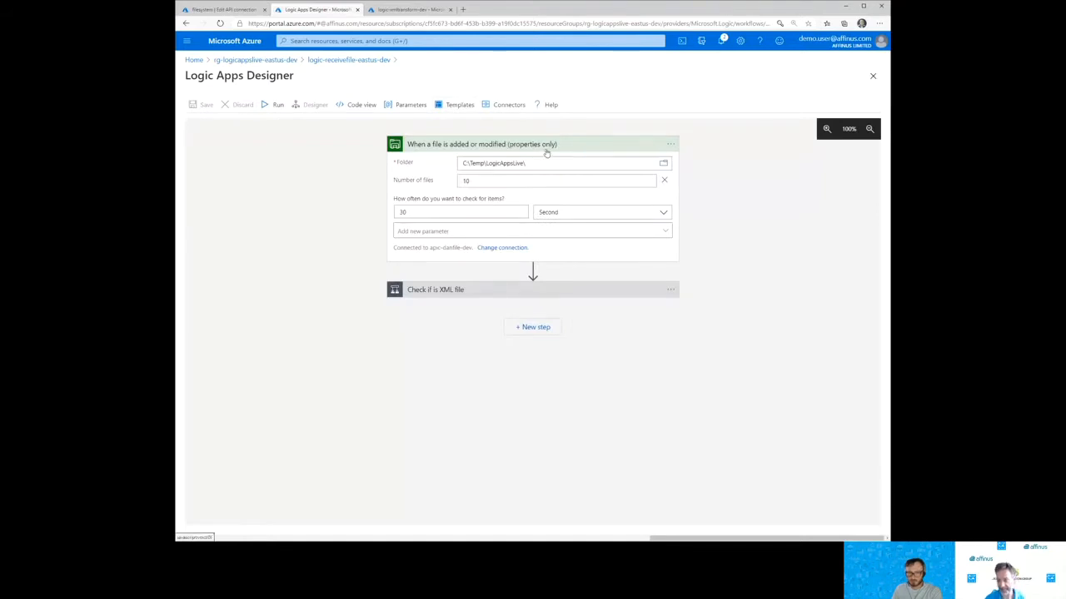
{"action": "left_click", "coordinate": [510, 145]}
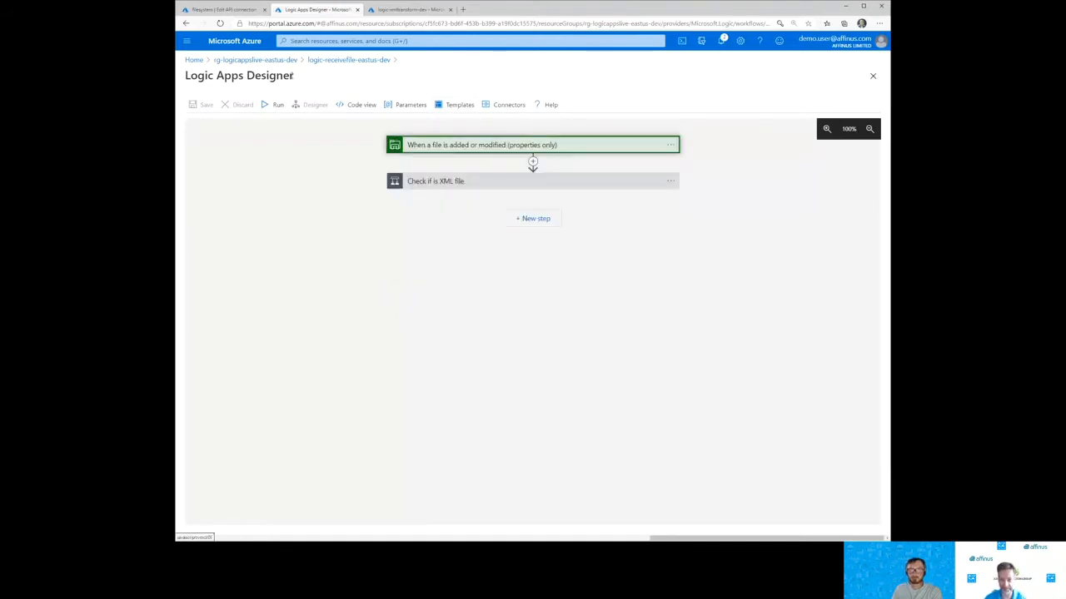
{"action": "left_click", "coordinate": [351, 60]}
{"action": "left_click", "coordinate": [490, 105]}
{"action": "left_click", "coordinate": [487, 105]}
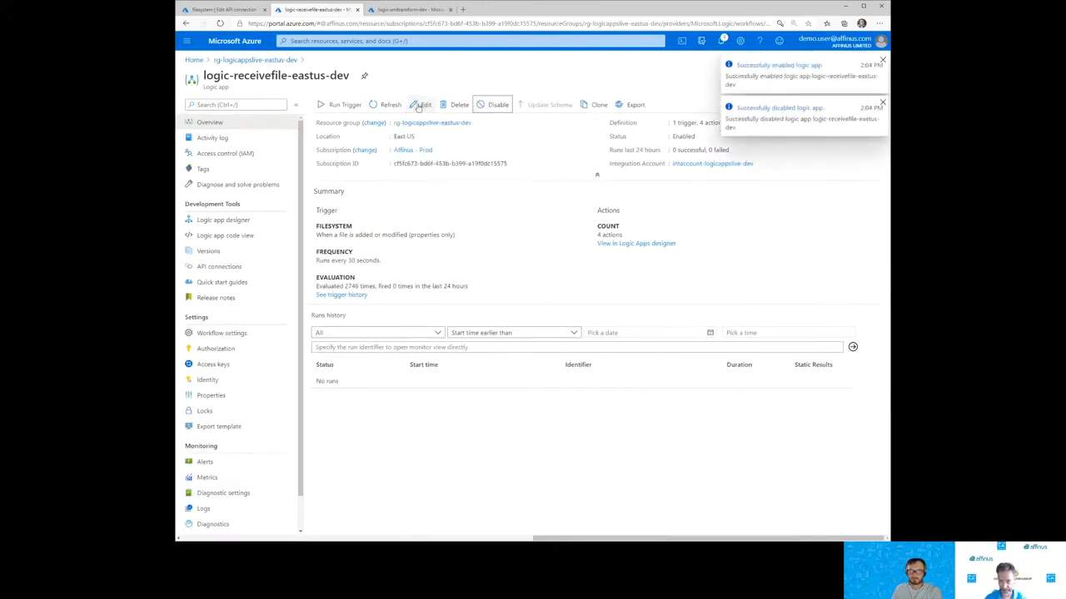
Open the logic app in the designer and browse into the FileSystem root from the file trigger's Folder setting.
{"action": "left_click", "coordinate": [422, 105]}
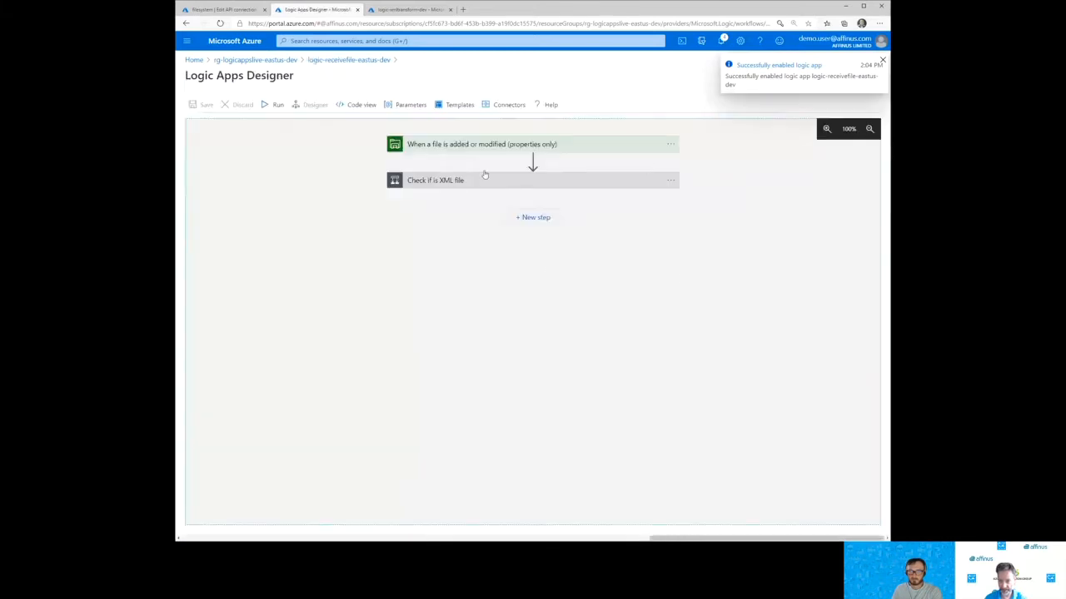
{"action": "left_click", "coordinate": [532, 152]}
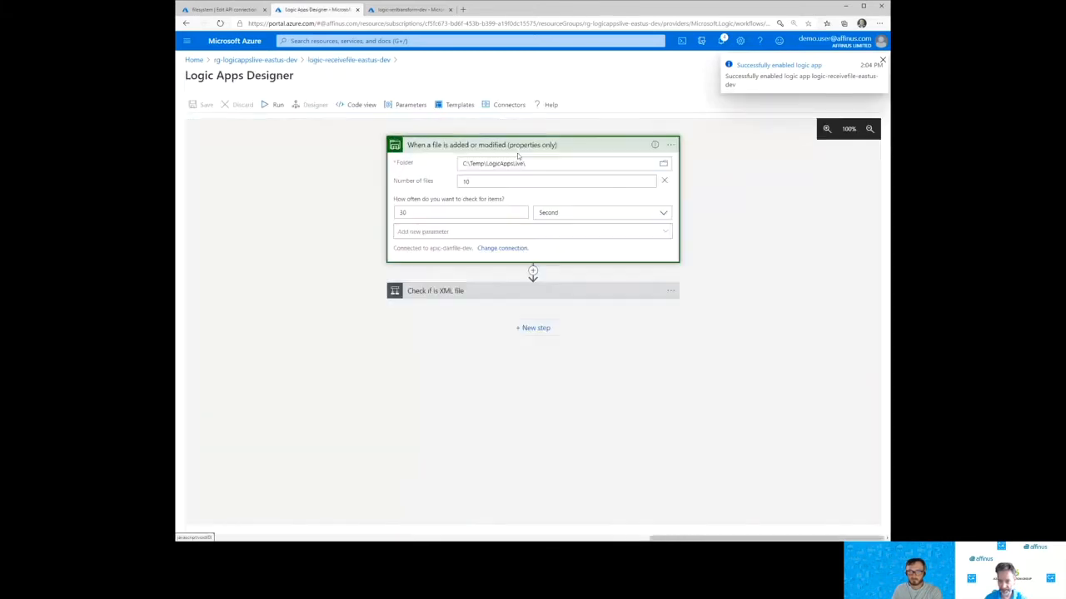
{"action": "left_click", "coordinate": [663, 166]}
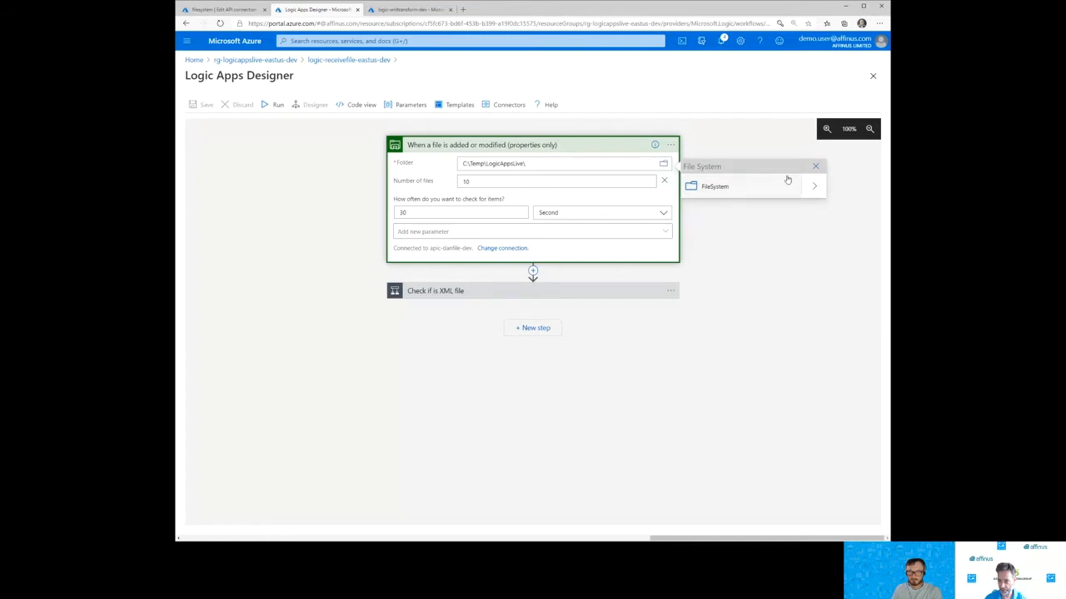
{"action": "left_click", "coordinate": [814, 190]}
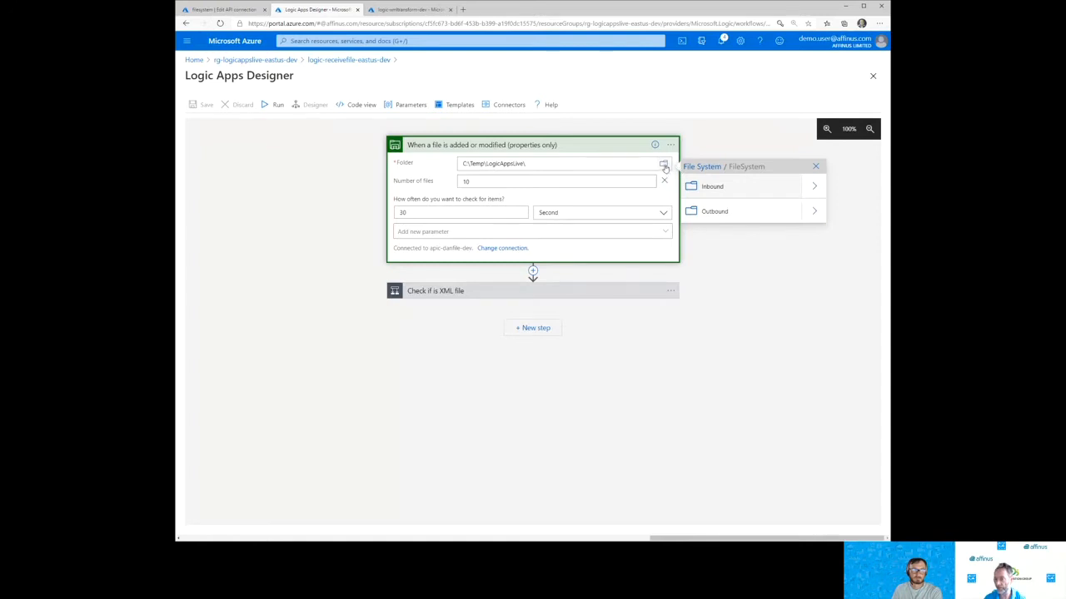
Compare the root folder in the filesystem API connection with the Folder path in the logic app's file trigger.
{"action": "left_click", "coordinate": [223, 9]}
{"action": "triple_click", "coordinate": [403, 222]}
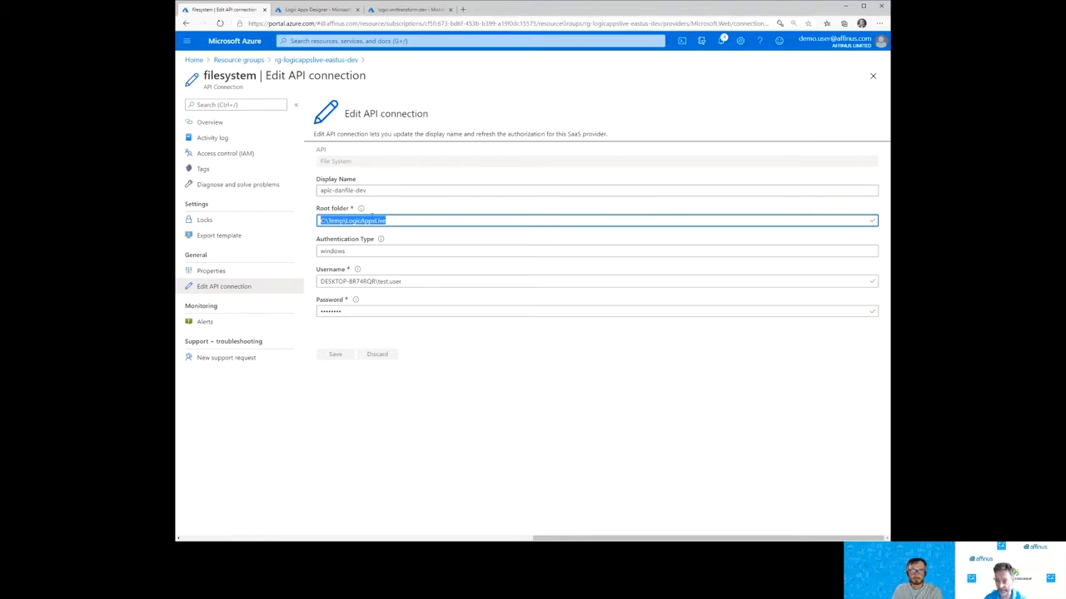
{"action": "left_click", "coordinate": [337, 10]}
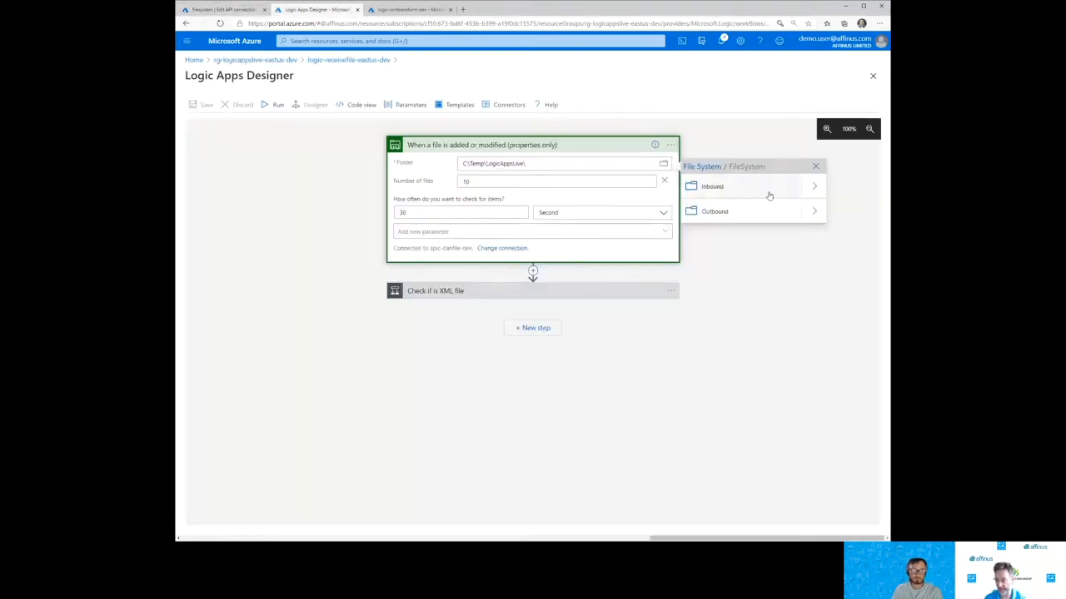
{"action": "triple_click", "coordinate": [543, 164]}
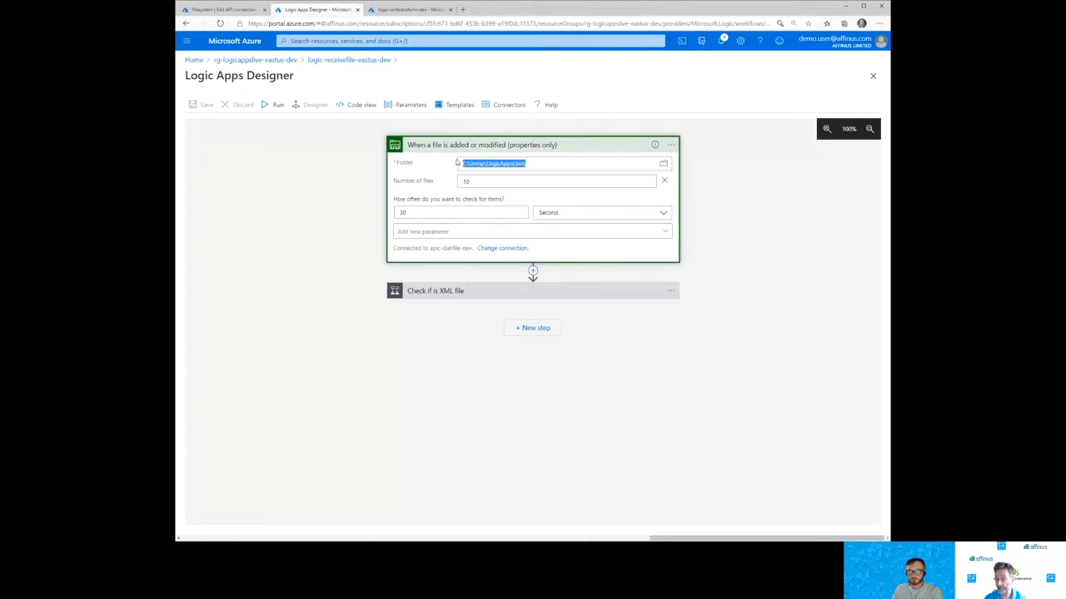
{"action": "left_click", "coordinate": [486, 165]}
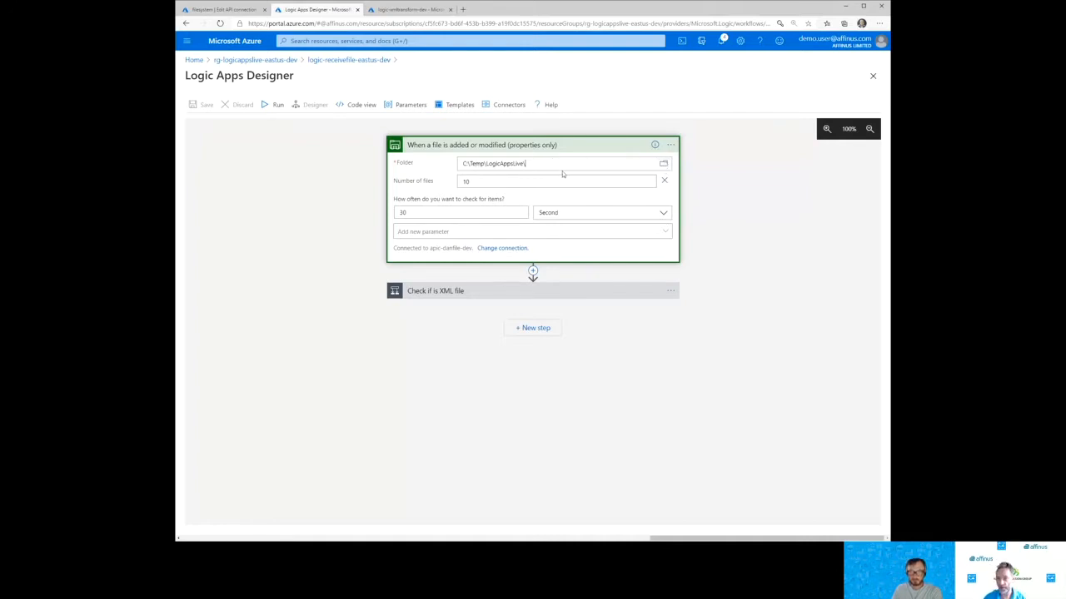
Set the file trigger's Folder to C:\Temp\LogicAppsLive\Inbound, check its optional parameters, and save the logic app.
{"action": "left_click", "coordinate": [663, 164]}
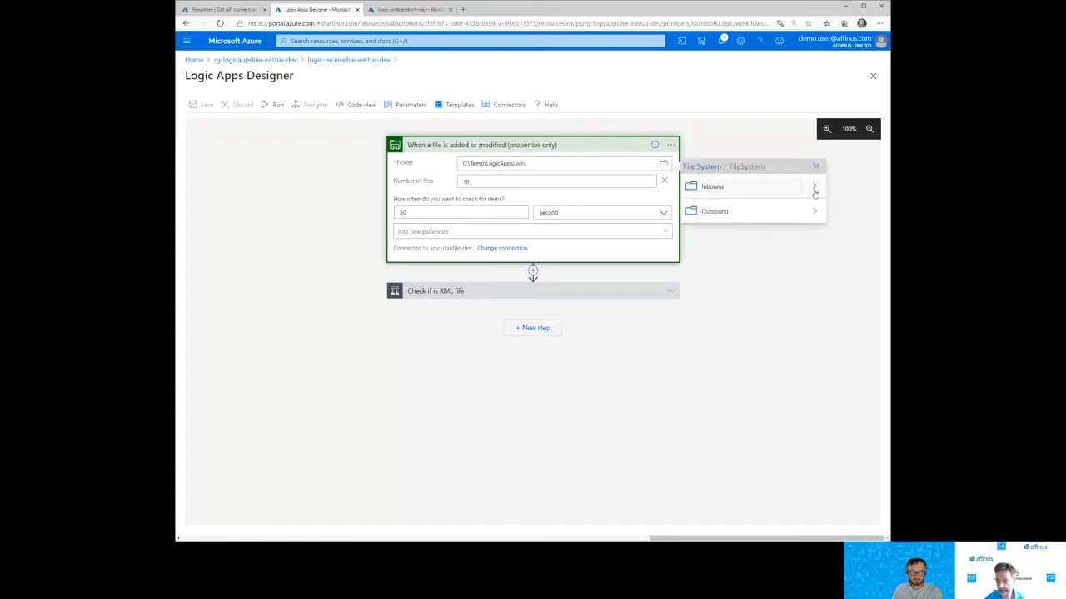
{"action": "left_click", "coordinate": [738, 188]}
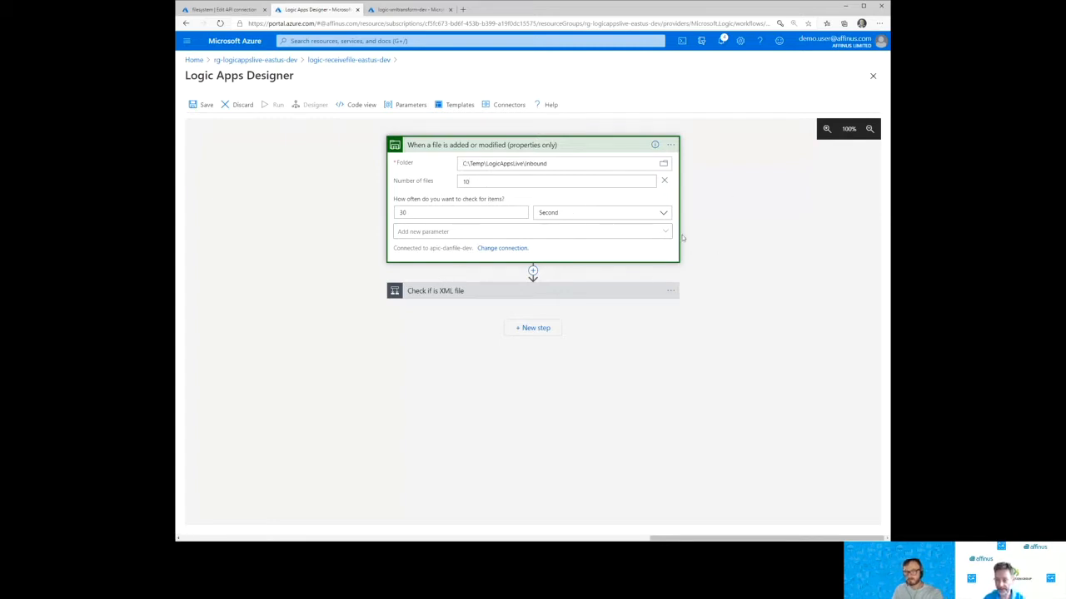
{"action": "left_click", "coordinate": [510, 233]}
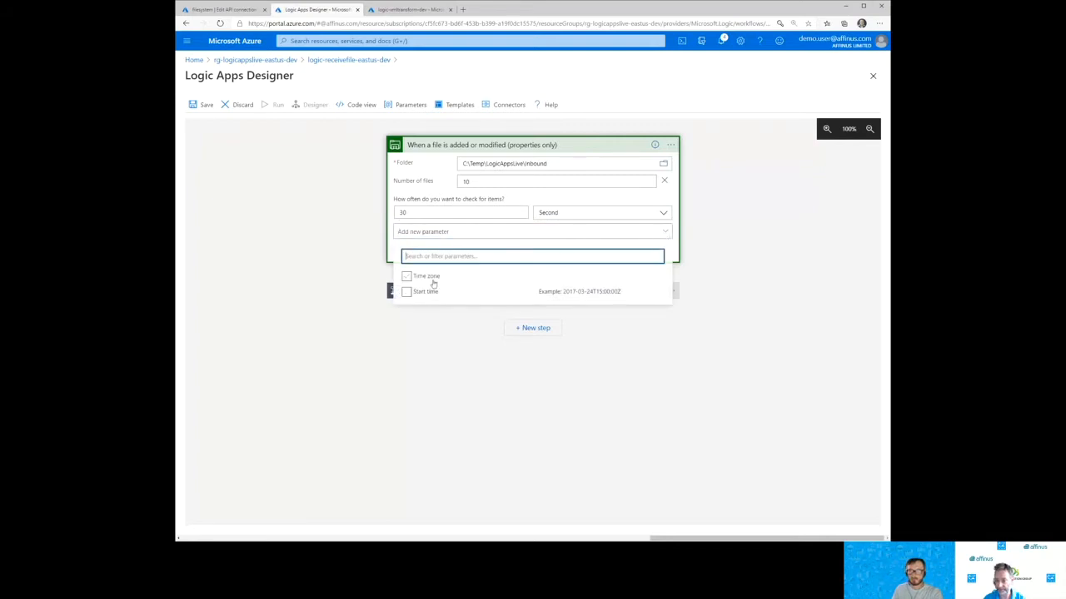
{"action": "left_click", "coordinate": [800, 254]}
{"action": "left_click", "coordinate": [201, 106]}
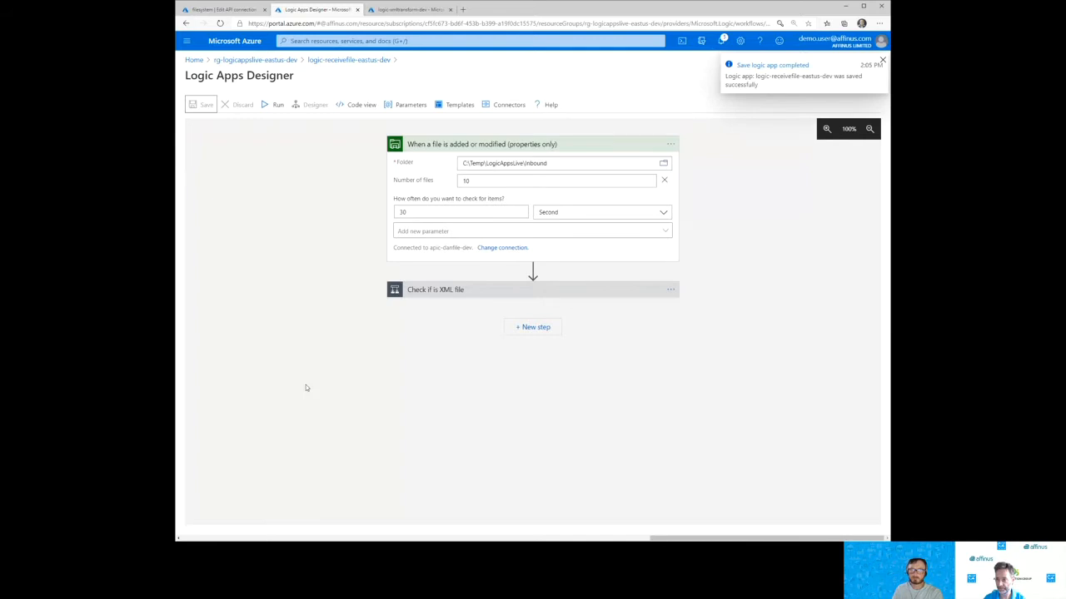
Expand the "Check if is XML file" condition and examine its file-extension rule, available comparison operators, and true and false branches.
{"action": "left_click", "coordinate": [459, 296]}
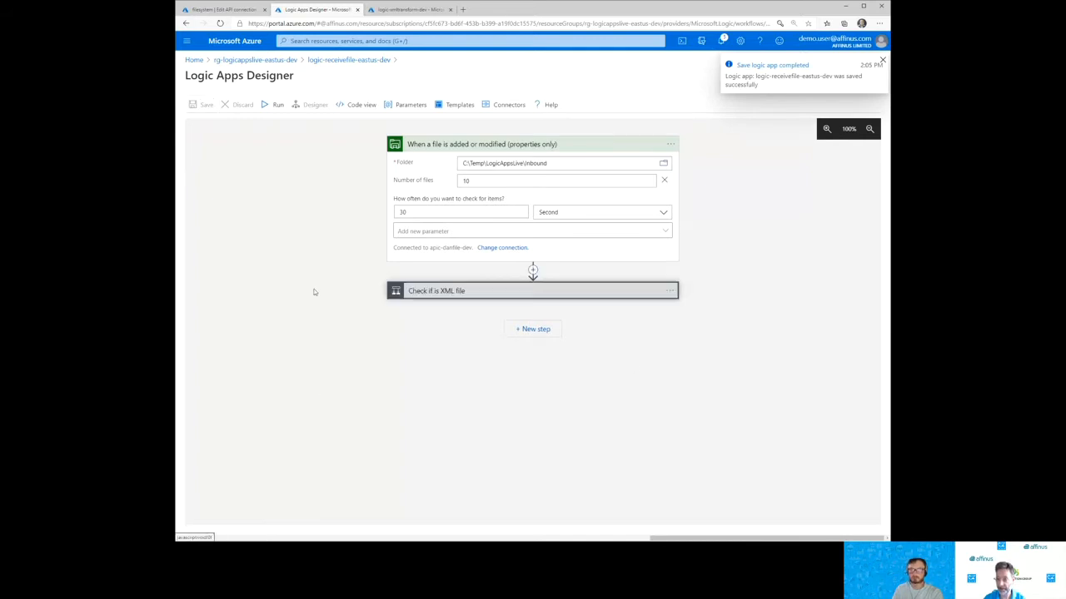
{"action": "scroll", "coordinate": [286, 284], "scroll_direction": "down", "scroll_amount": 1}
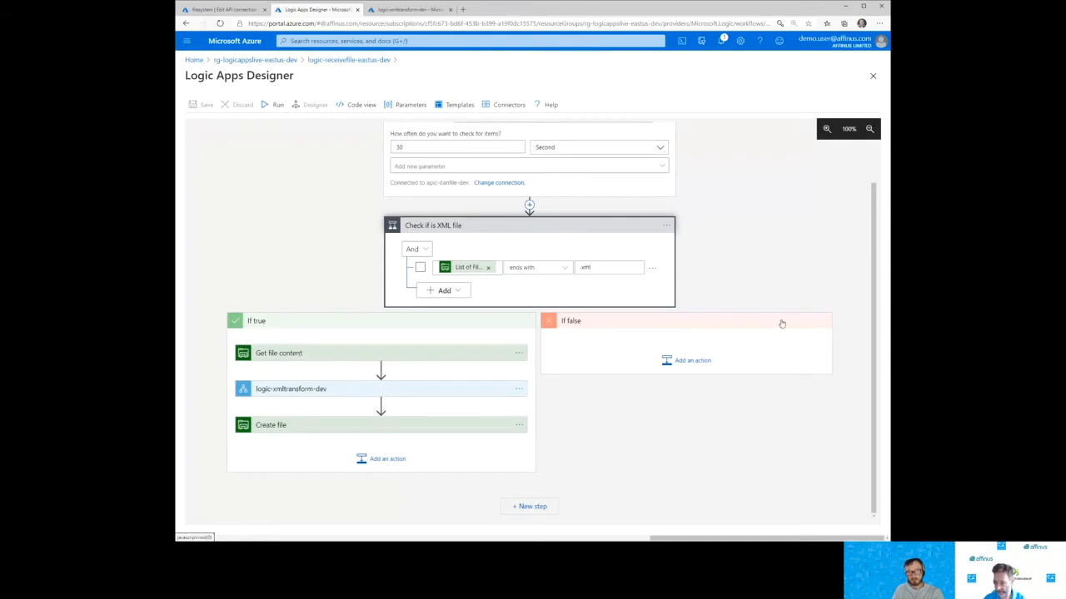
{"action": "scroll", "coordinate": [780, 323], "scroll_direction": "up", "scroll_amount": 1}
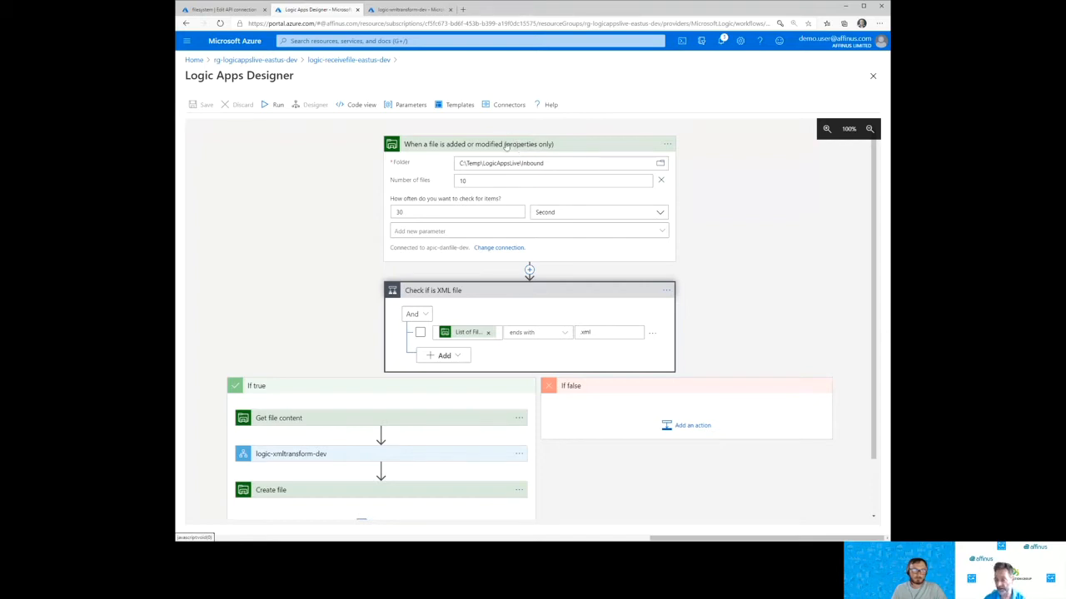
{"action": "scroll", "coordinate": [716, 290], "scroll_direction": "down", "scroll_amount": 2}
{"action": "scroll", "coordinate": [723, 308], "scroll_direction": "up", "scroll_amount": 2}
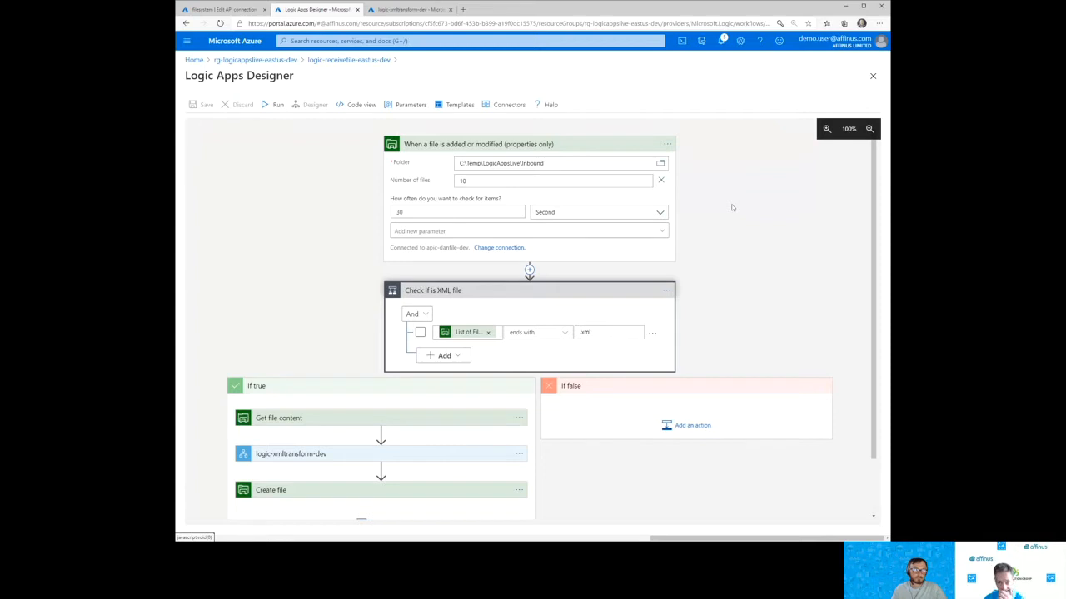
{"action": "scroll", "coordinate": [731, 207], "scroll_direction": "down", "scroll_amount": 2}
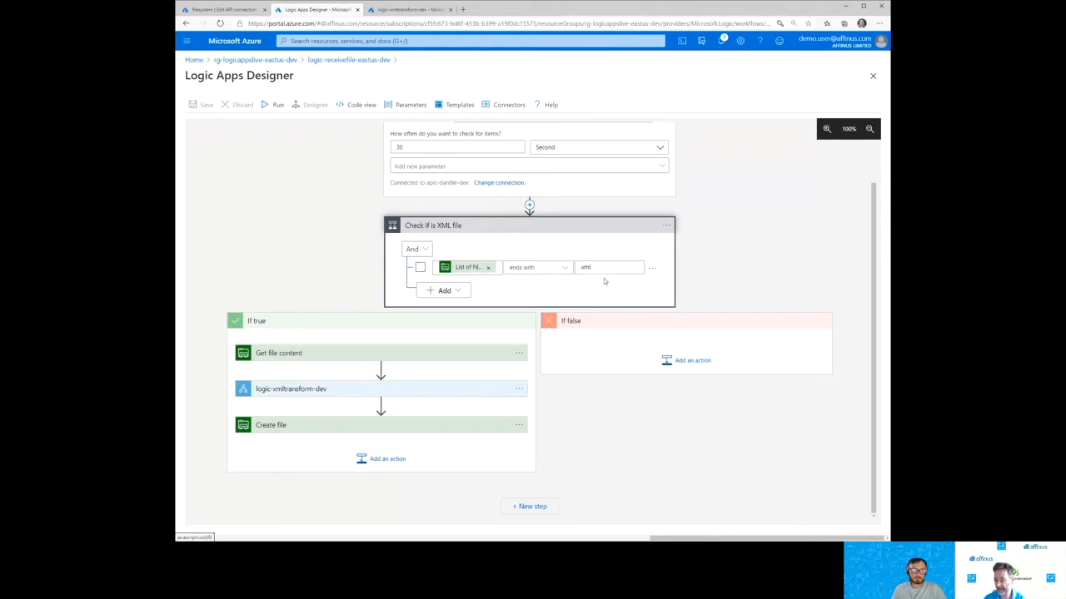
{"action": "left_click", "coordinate": [549, 269]}
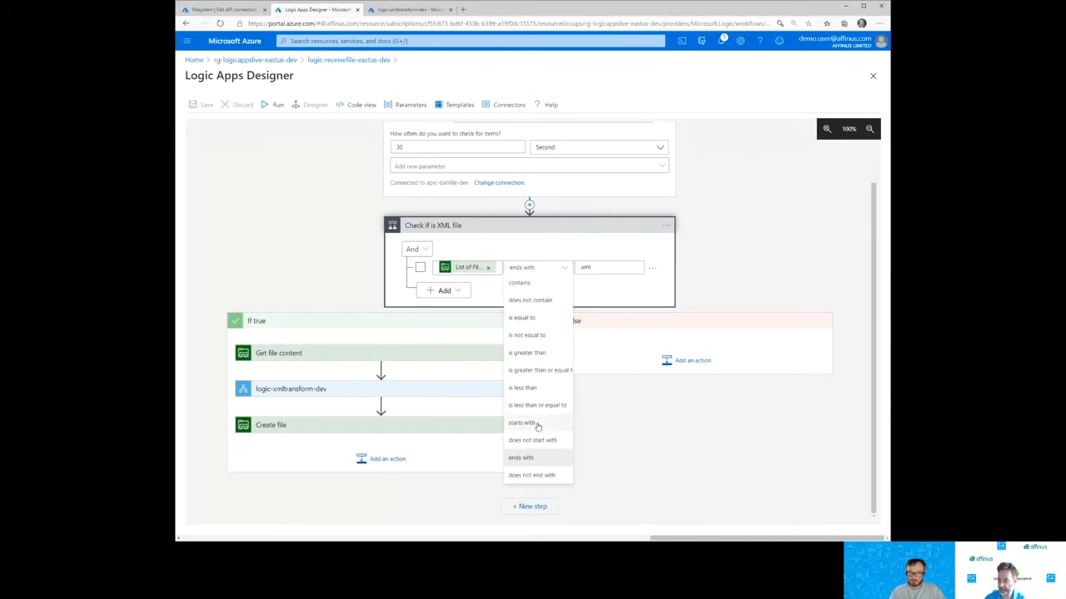
{"action": "left_click", "coordinate": [638, 246]}
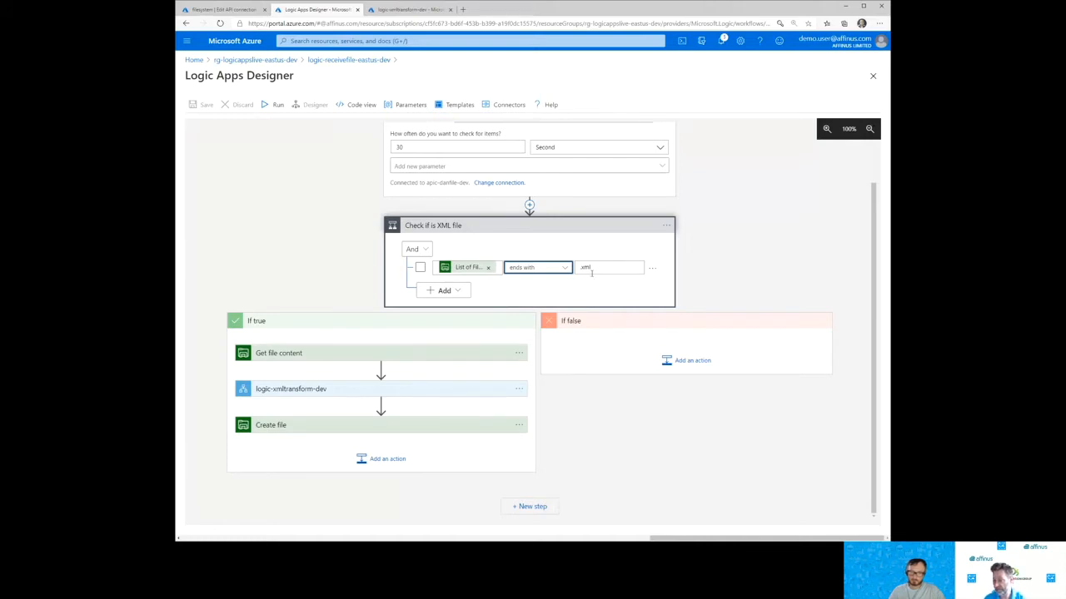
{"action": "left_click", "coordinate": [581, 240]}
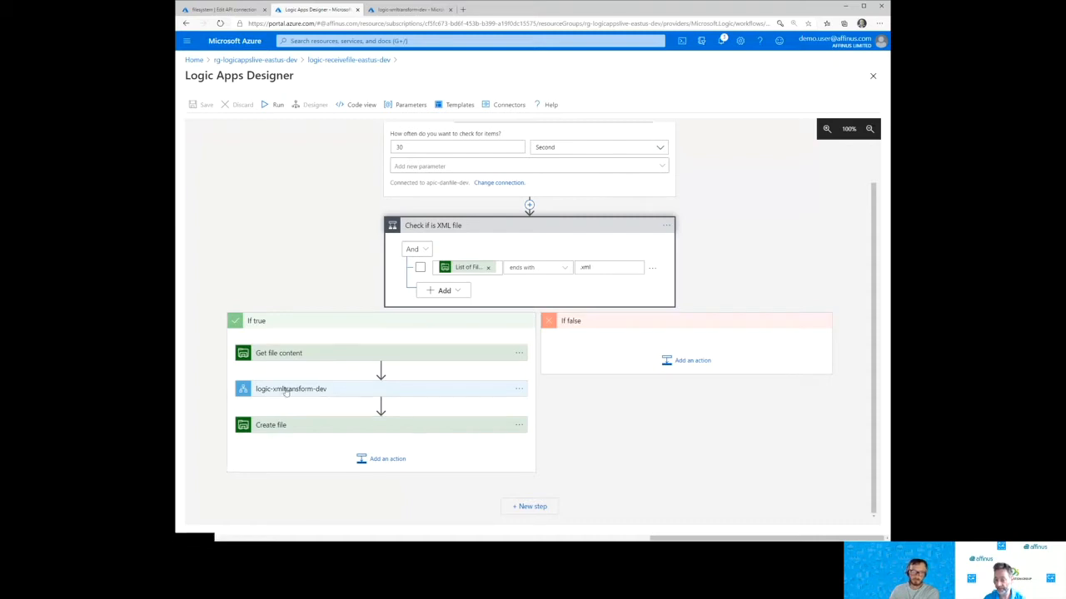
Set the Create file action's folder path to C:\Temp\LogicAppsLive\Outbound and save the logic app.
{"action": "left_click", "coordinate": [312, 431]}
{"action": "scroll", "coordinate": [580, 440], "scroll_direction": "down", "scroll_amount": 1}
{"action": "left_click", "coordinate": [346, 360]}
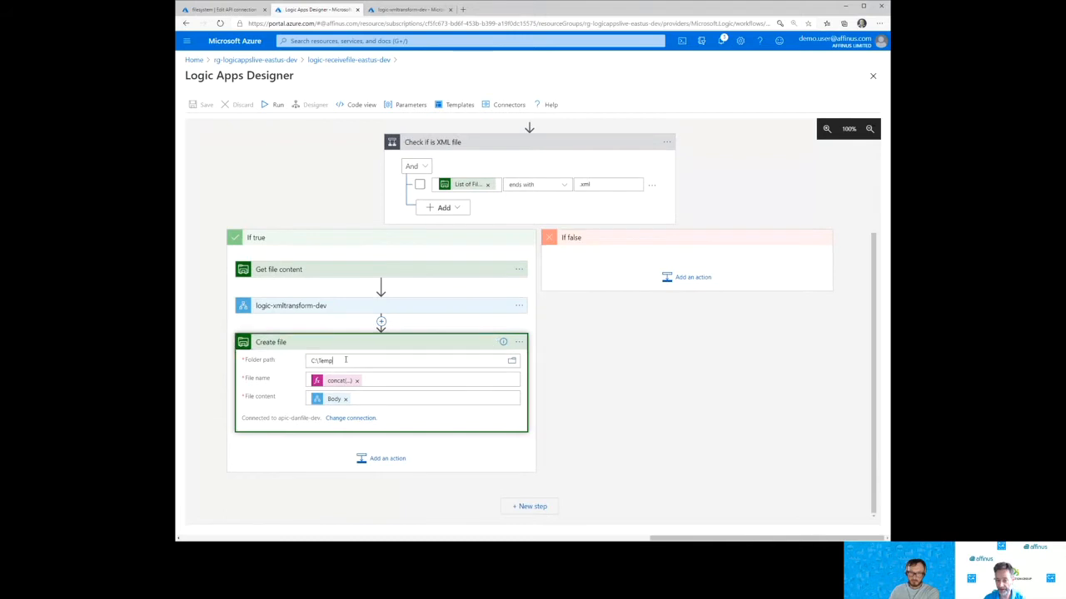
{"action": "left_click", "coordinate": [512, 361]}
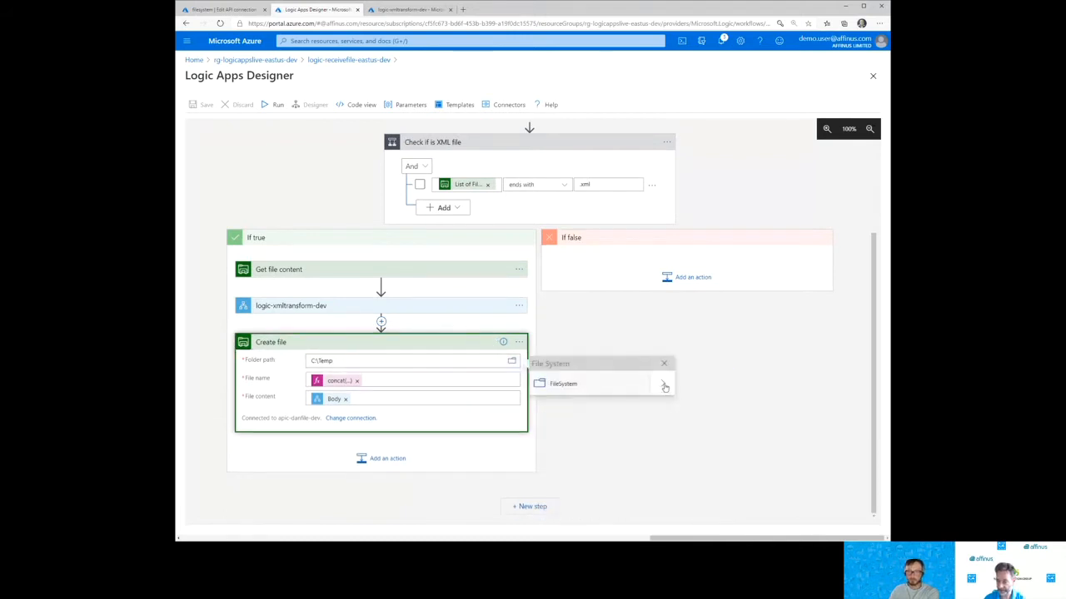
{"action": "left_click", "coordinate": [607, 410]}
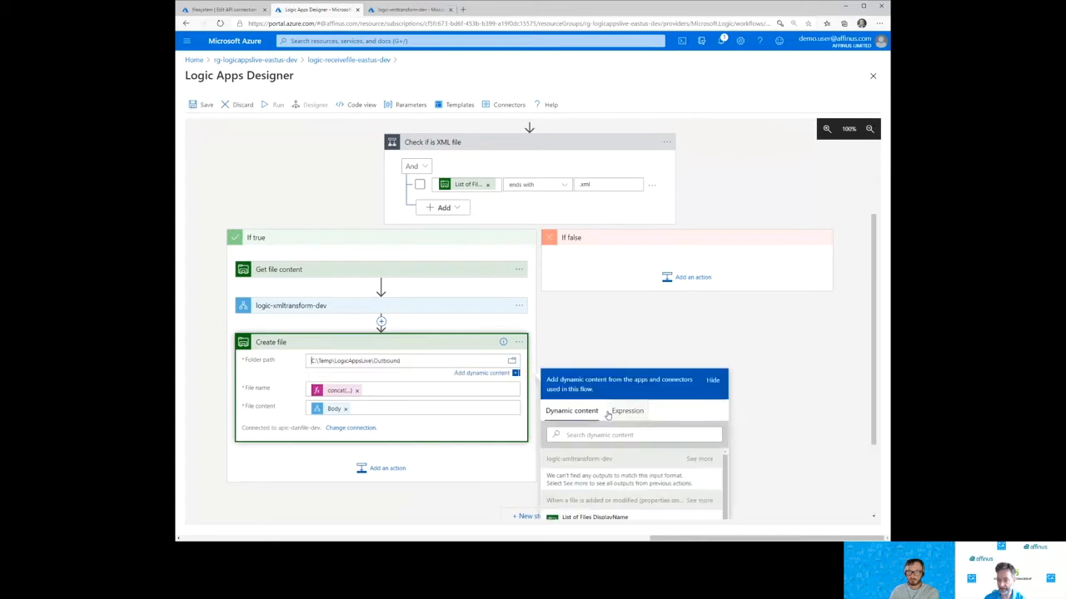
{"action": "left_click", "coordinate": [806, 387]}
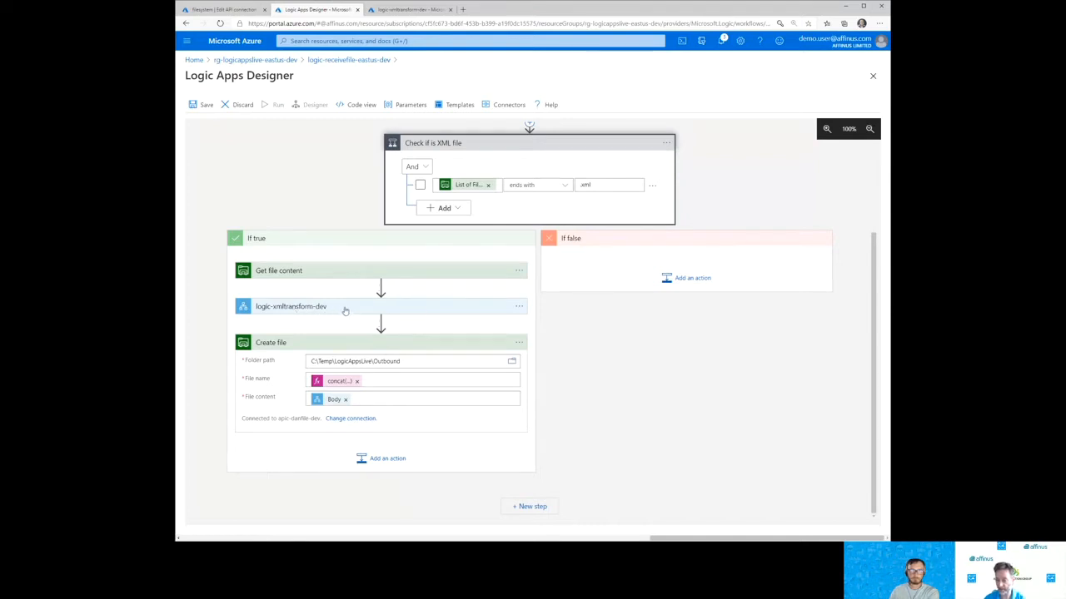
{"action": "scroll", "coordinate": [496, 429], "scroll_direction": "up", "scroll_amount": 2}
{"action": "scroll", "coordinate": [495, 448], "scroll_direction": "down", "scroll_amount": 2}
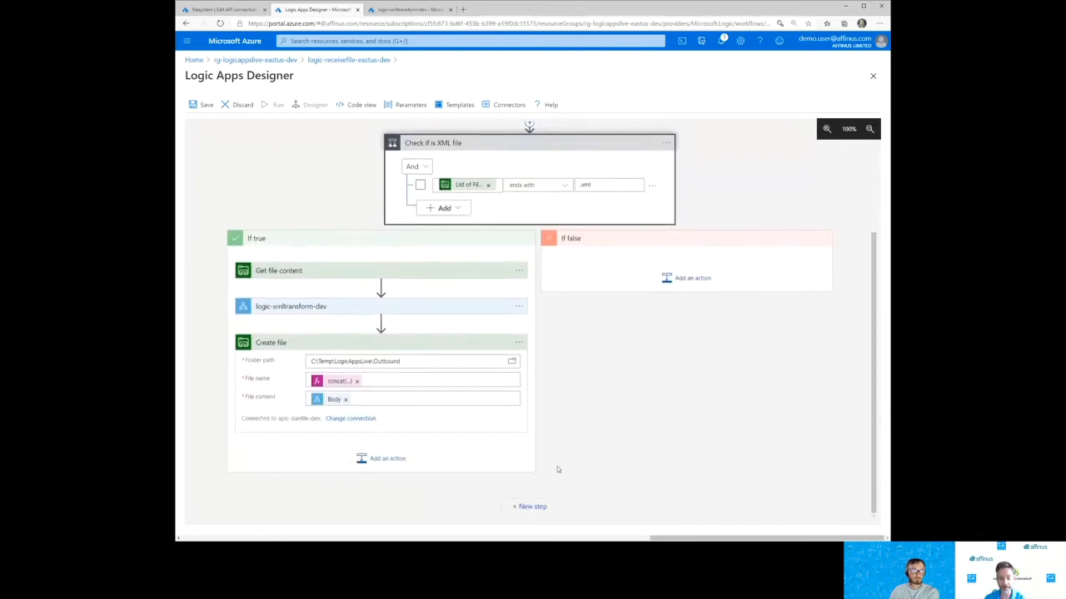
{"action": "left_click", "coordinate": [203, 104]}
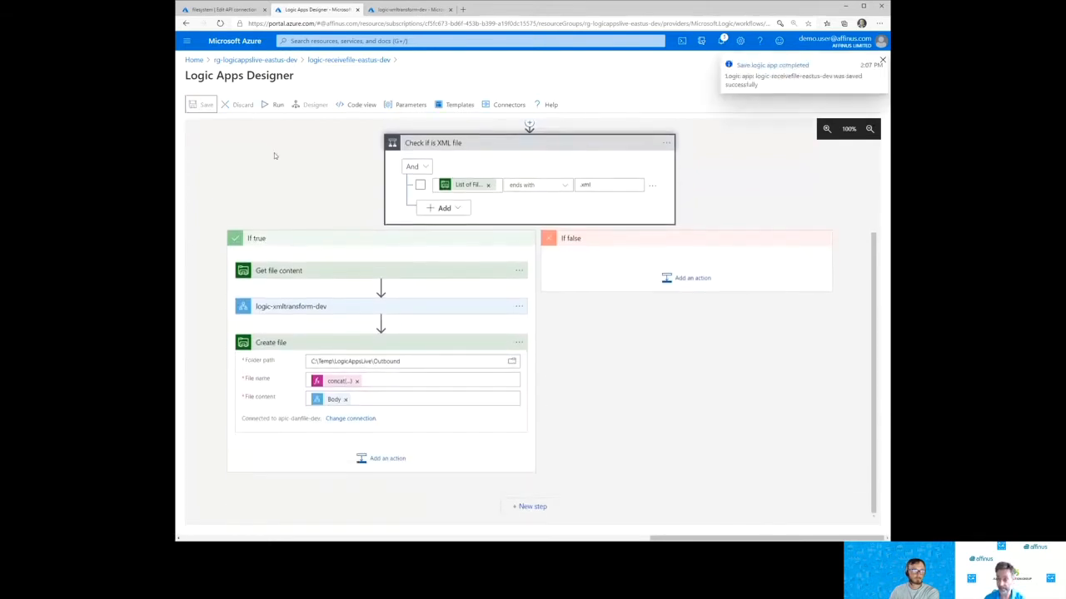
Refresh the logic app overview, inspect the latest entry in the trigger history, and return to the overview.
{"action": "left_click", "coordinate": [348, 60]}
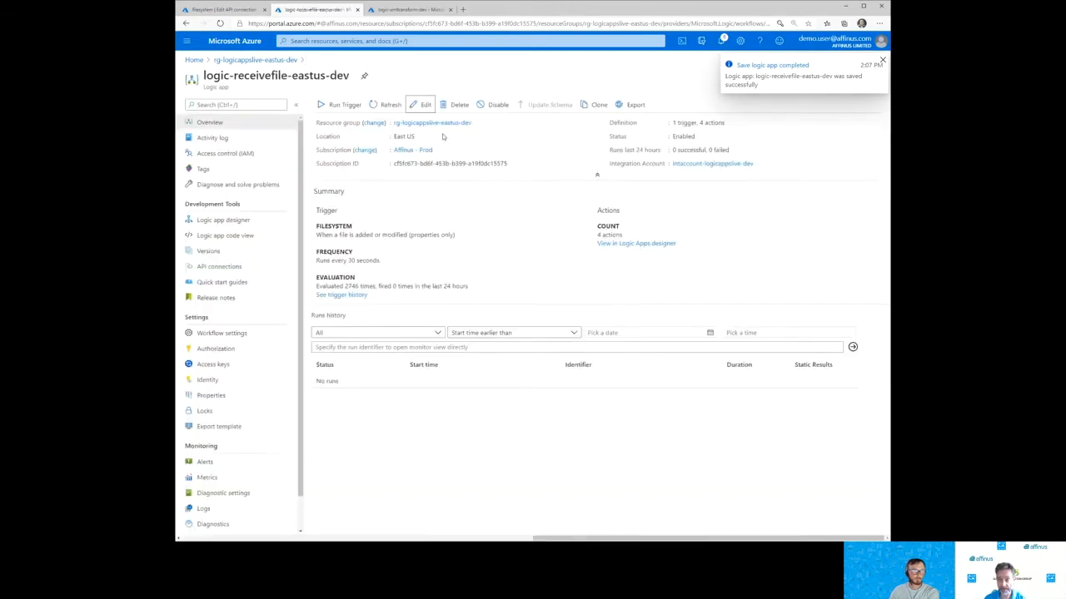
{"action": "left_click", "coordinate": [389, 106]}
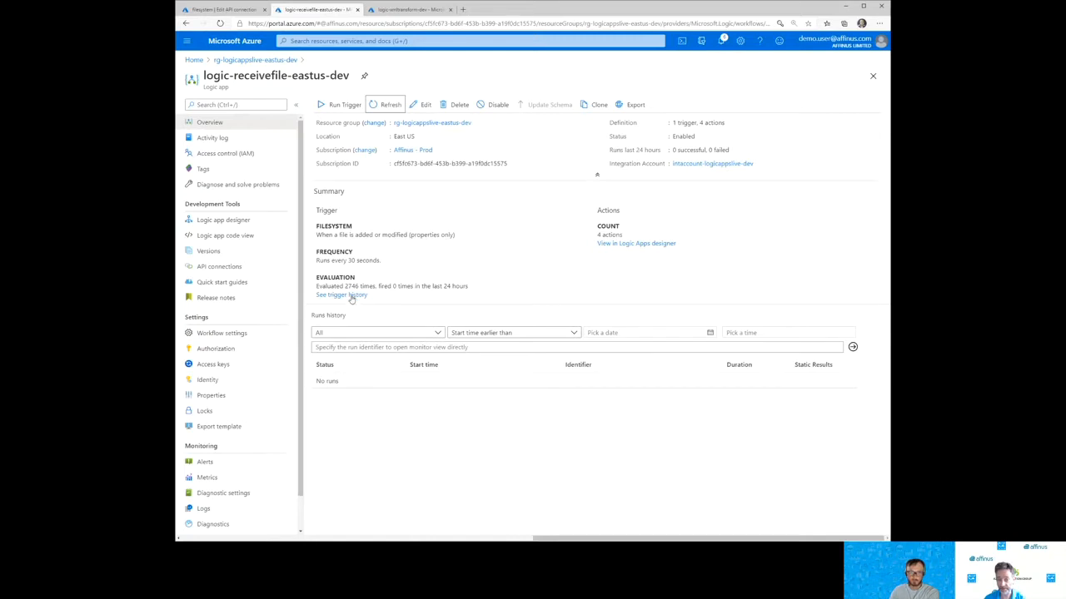
{"action": "left_click", "coordinate": [356, 296]}
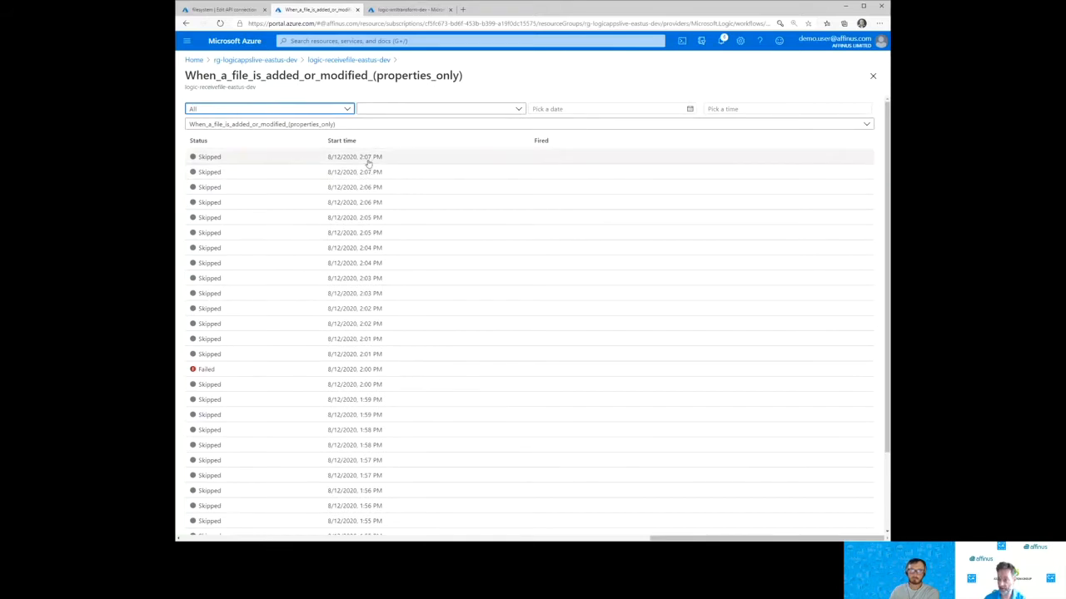
{"action": "left_click", "coordinate": [213, 159]}
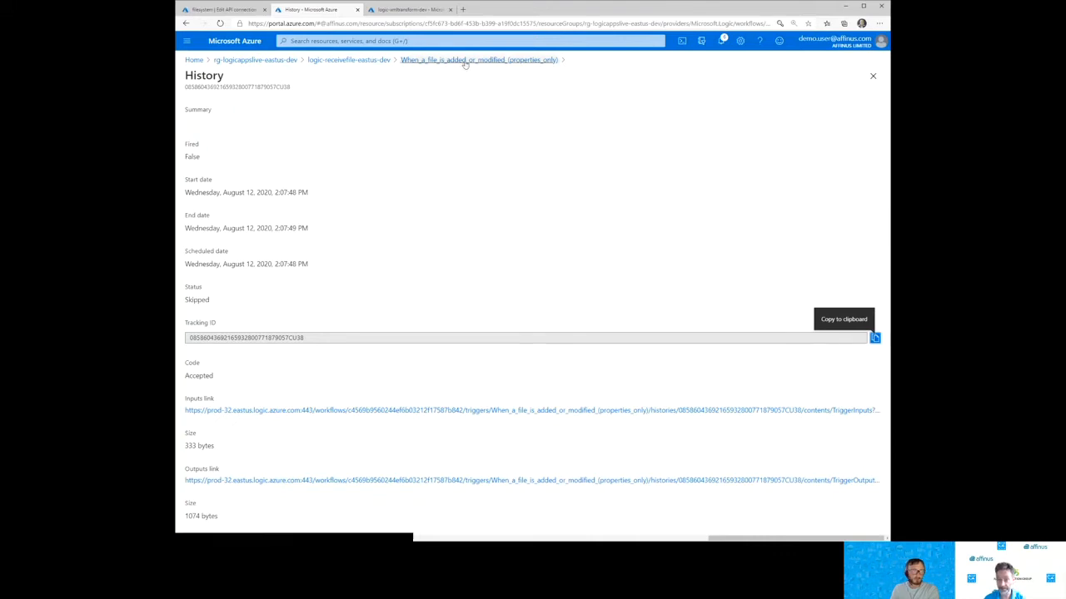
{"action": "left_click", "coordinate": [379, 60]}
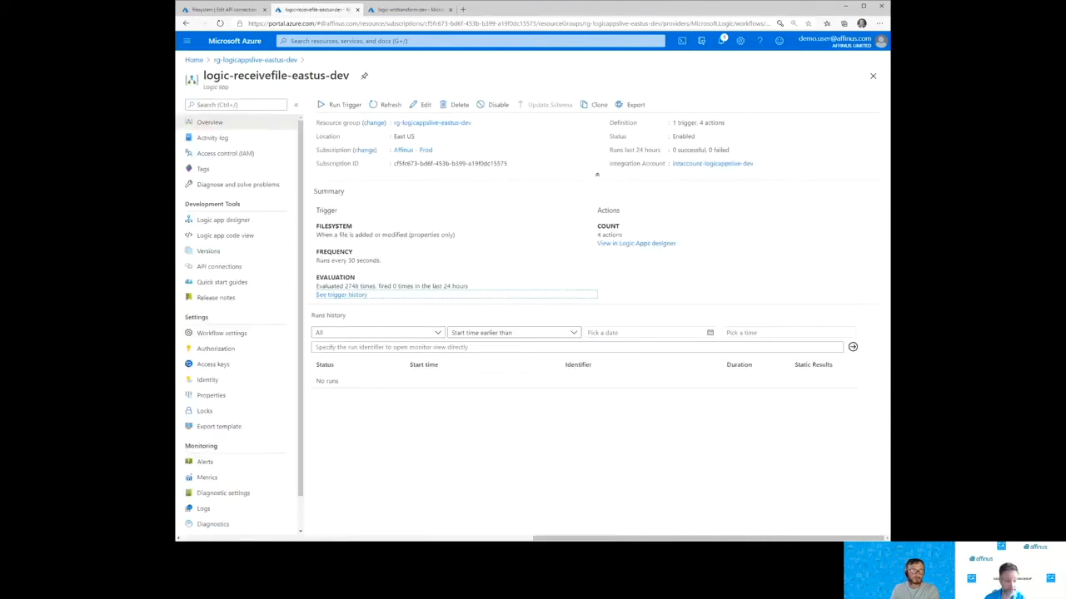
Reopen the logic app in the designer and expand the XML condition and its logic-xmltransform-dev action to examine their settings.
{"action": "key", "text": "alt+Tab"}
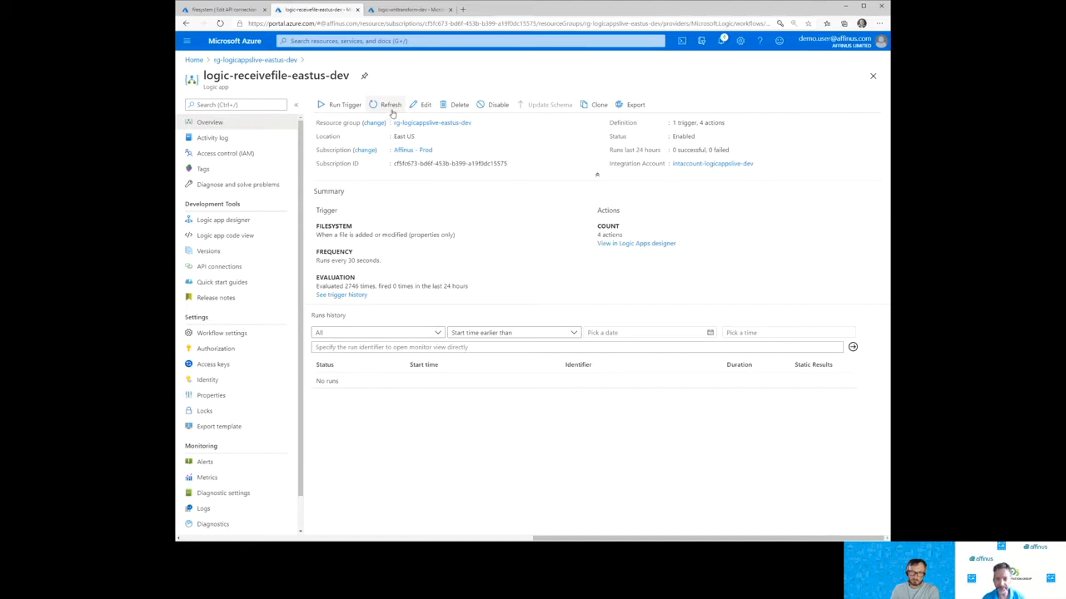
{"action": "left_click", "coordinate": [425, 105]}
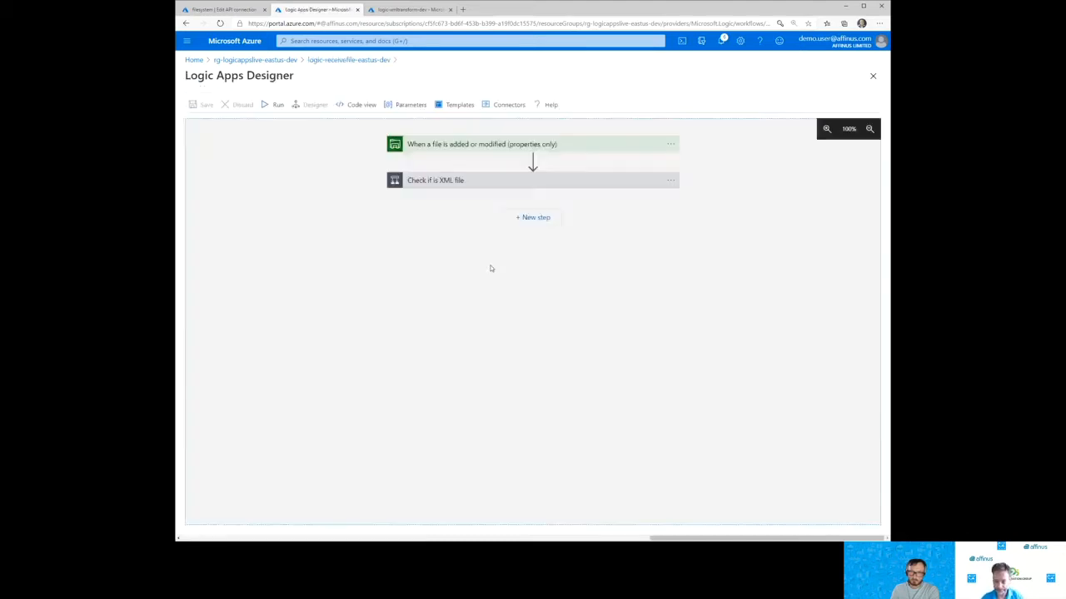
{"action": "left_click", "coordinate": [477, 184]}
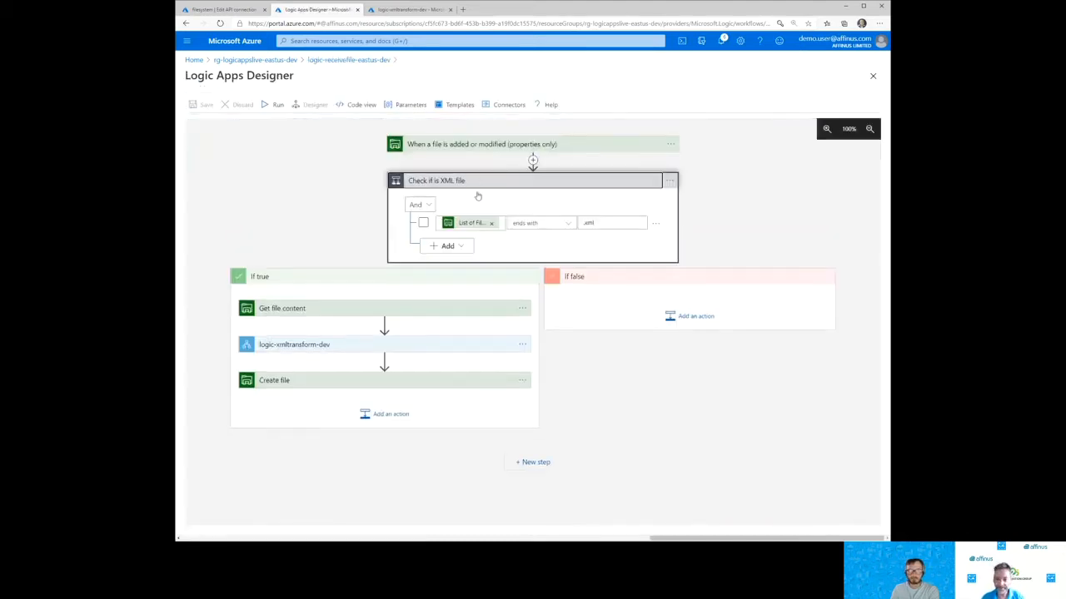
{"action": "left_click", "coordinate": [316, 349]}
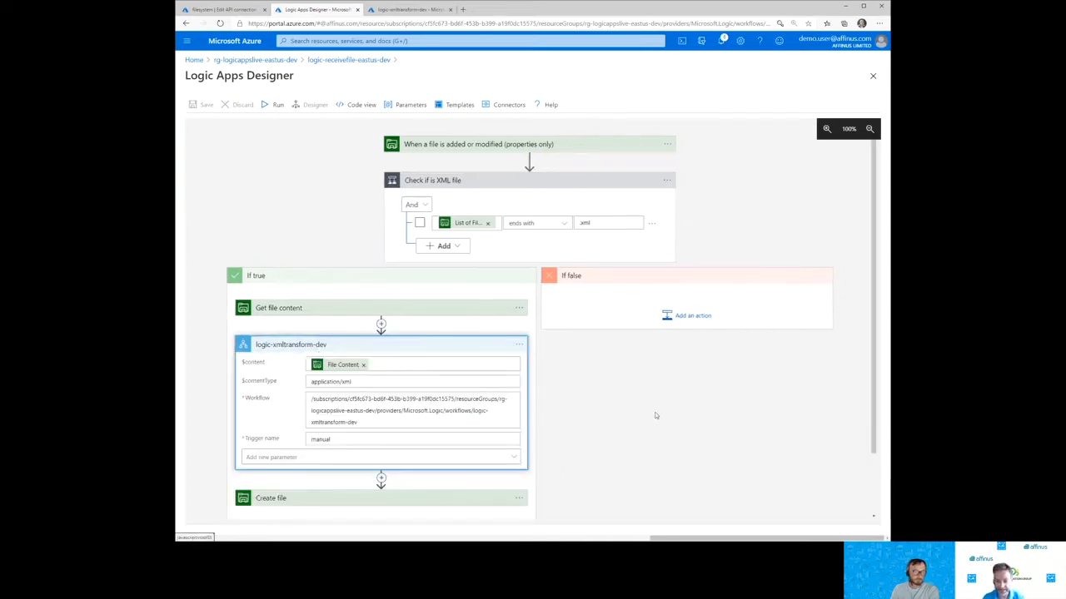
Return to the logic-receivefile-eastus-dev overview, refresh it, and open the latest run from the runs history.
{"action": "scroll", "coordinate": [656, 415], "scroll_direction": "down", "scroll_amount": 1}
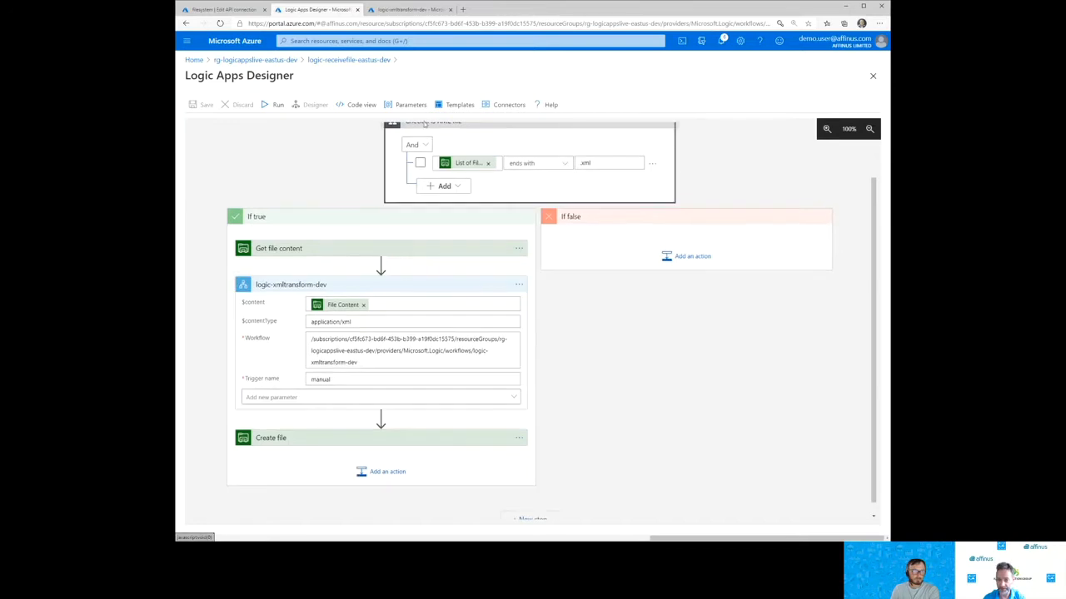
{"action": "left_click", "coordinate": [355, 60]}
{"action": "left_click", "coordinate": [389, 106]}
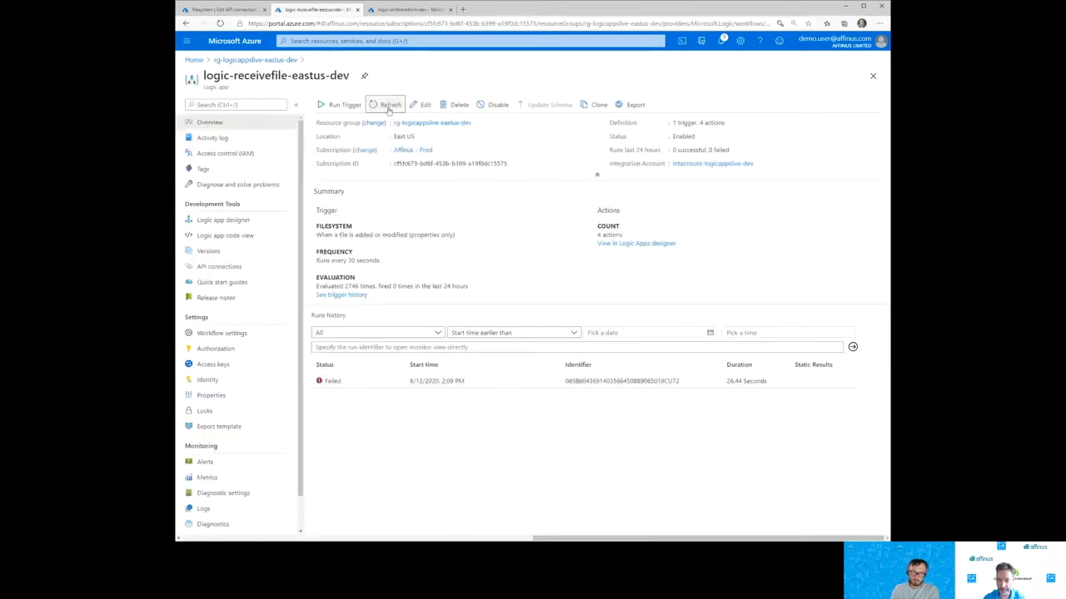
{"action": "left_click", "coordinate": [435, 383]}
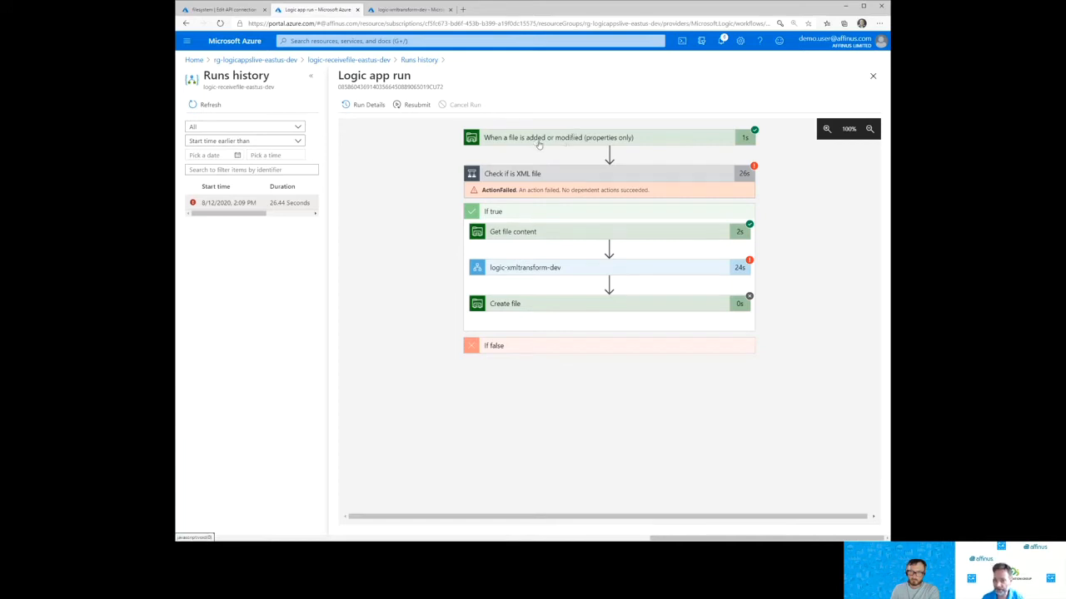
Expand the file trigger in the run and examine its folder input and output body, including the file's path and MediaType, and collapse it.
{"action": "left_click", "coordinate": [539, 141]}
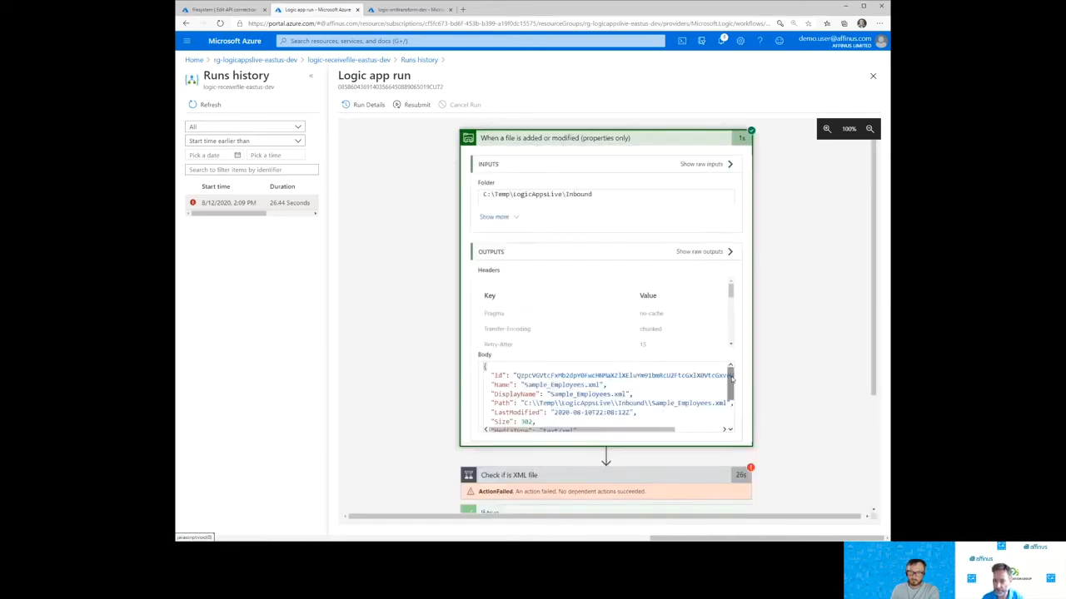
{"action": "left_click_drag", "start_coordinate": [732, 379], "coordinate": [732, 387]}
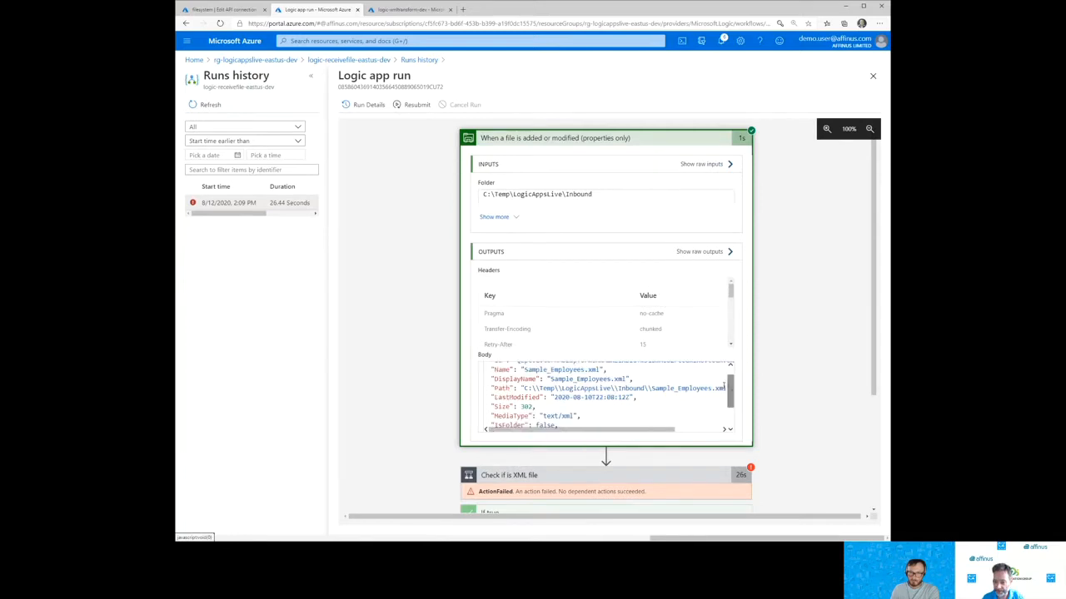
{"action": "double_click", "coordinate": [556, 388]}
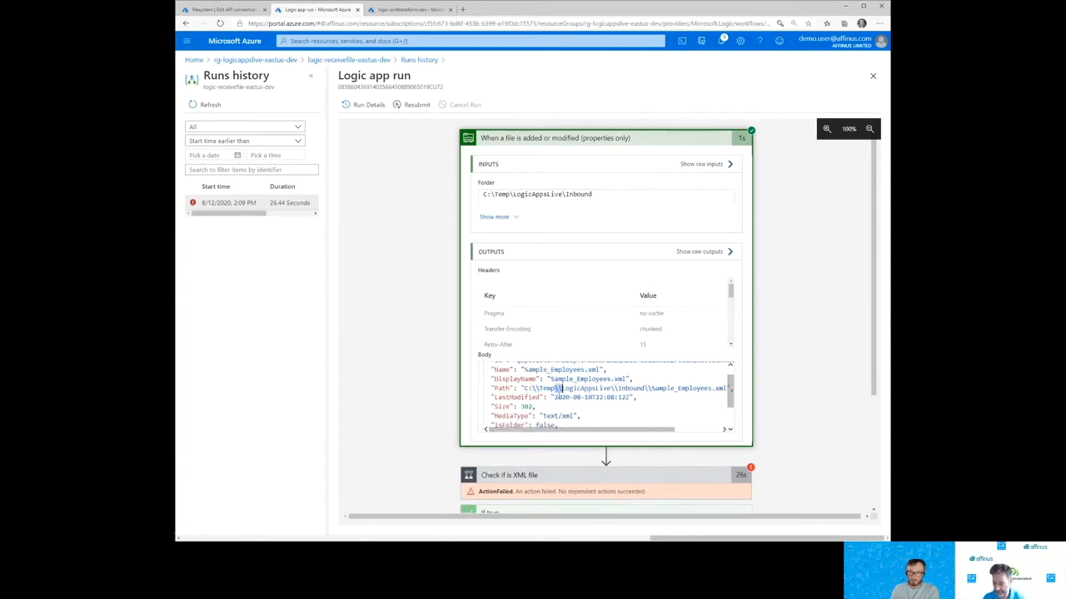
{"action": "left_click_drag", "start_coordinate": [544, 416], "coordinate": [575, 416]}
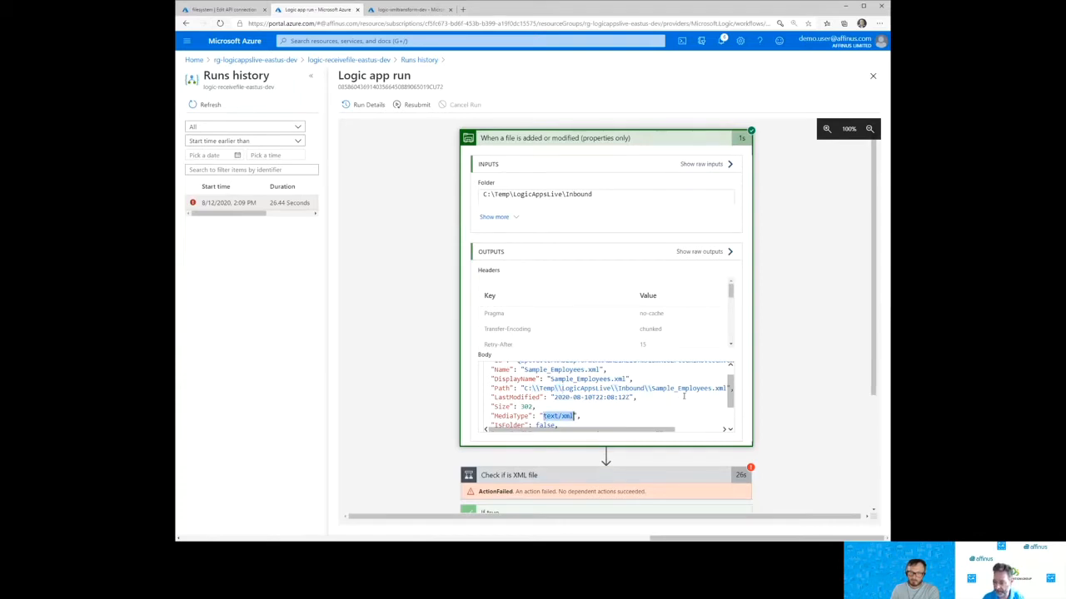
{"action": "scroll", "coordinate": [683, 396], "scroll_direction": "down", "scroll_amount": 2}
{"action": "left_click_drag", "start_coordinate": [731, 419], "coordinate": [735, 381]}
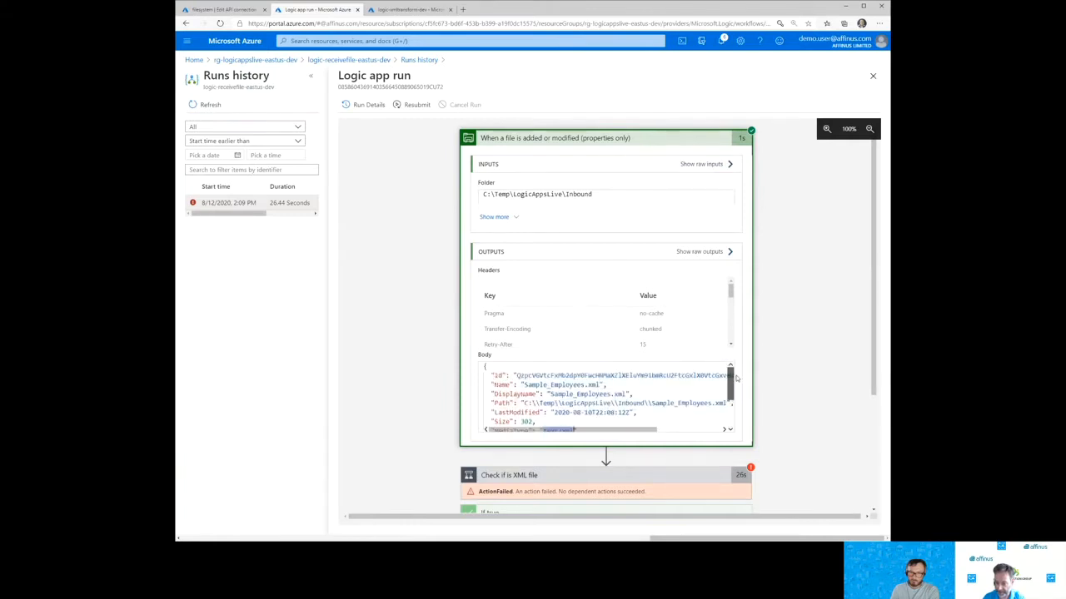
{"action": "scroll", "coordinate": [583, 391], "scroll_direction": "down", "scroll_amount": 2}
{"action": "scroll", "coordinate": [589, 394], "scroll_direction": "up", "scroll_amount": 2}
{"action": "left_click_drag", "start_coordinate": [542, 421], "coordinate": [487, 423]}
{"action": "left_click", "coordinate": [486, 422]}
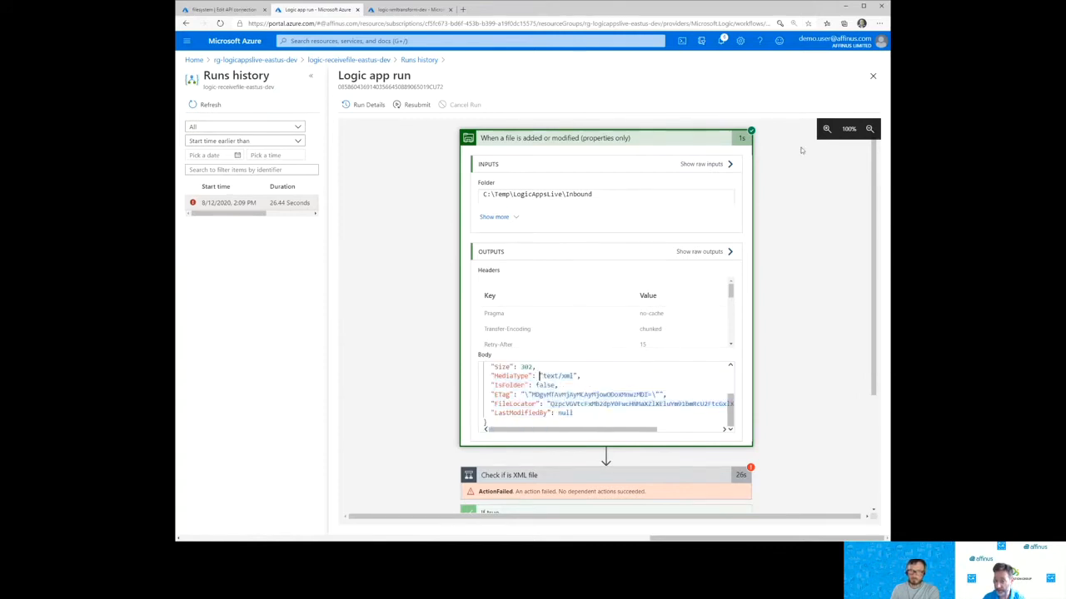
{"action": "left_click", "coordinate": [657, 139]}
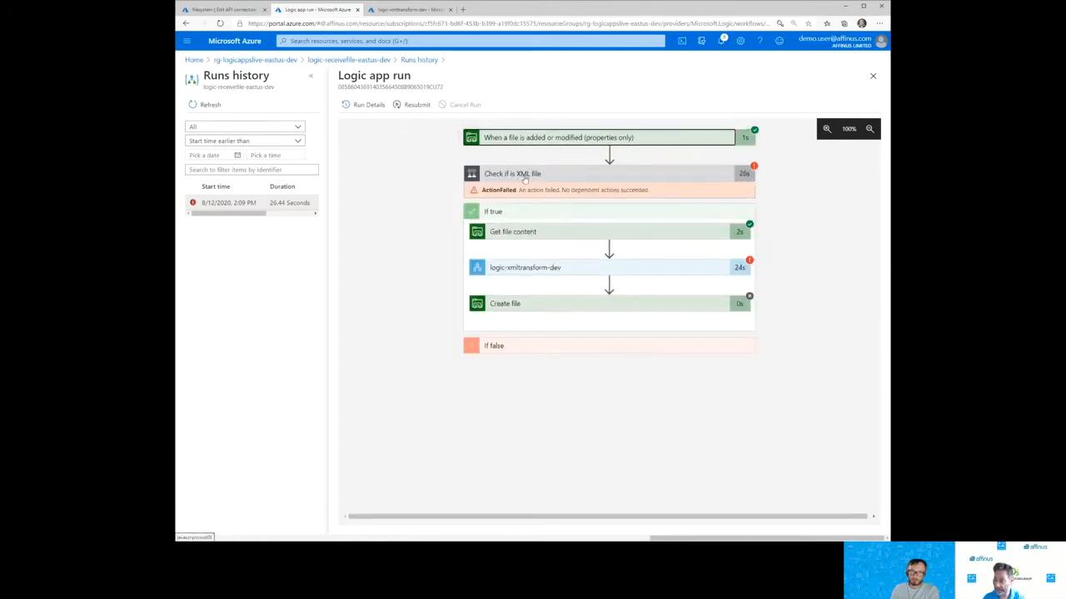
Expand the run's Get file content action, examine its file content and raw outputs, and collapse it.
{"action": "left_click", "coordinate": [618, 237]}
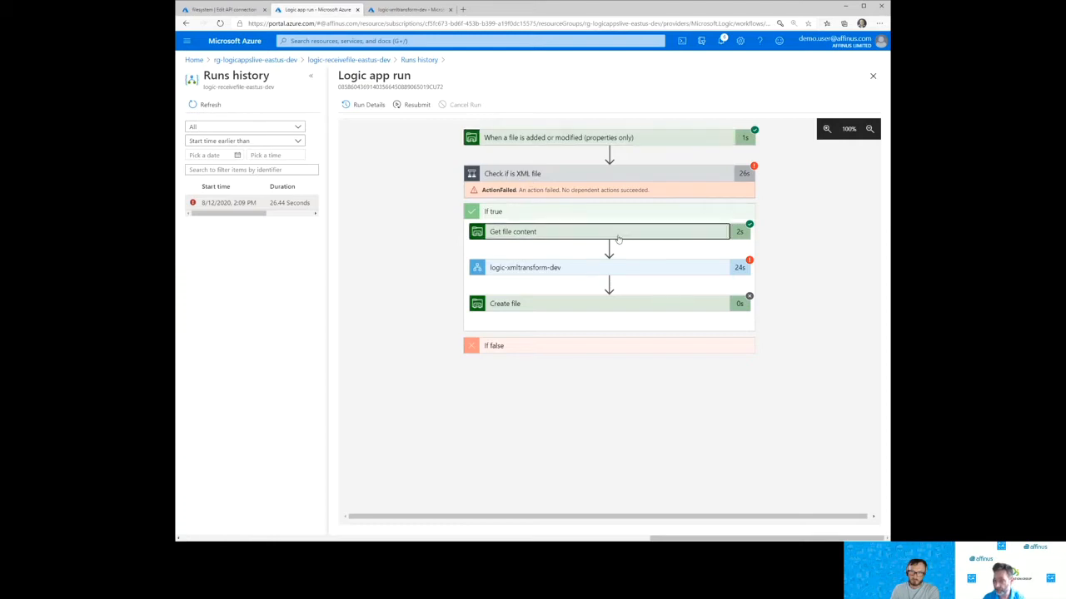
{"action": "scroll", "coordinate": [400, 355], "scroll_direction": "down", "scroll_amount": 2}
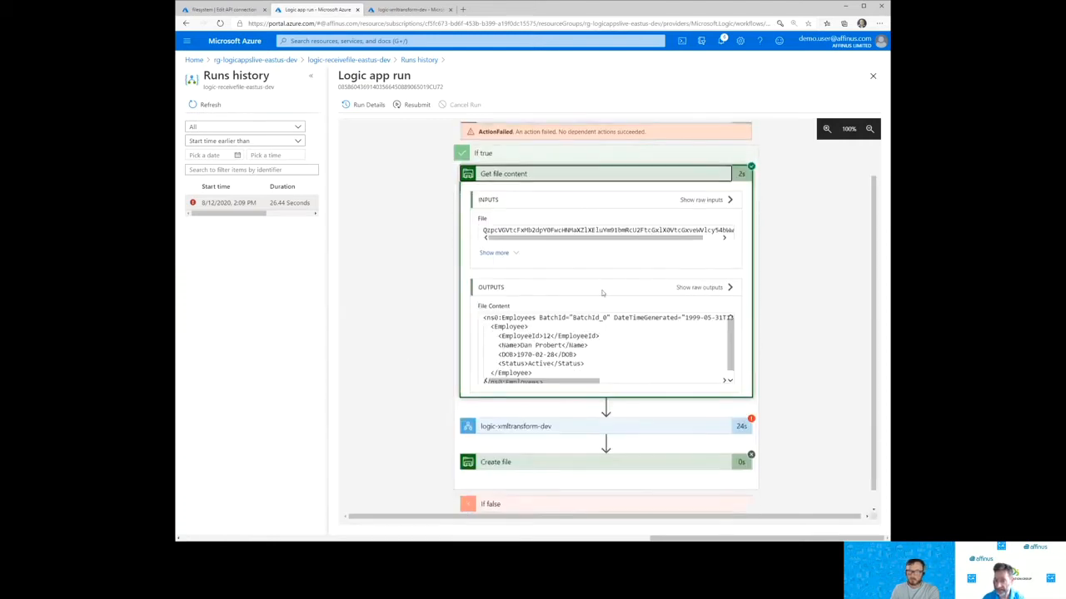
{"action": "left_click_drag", "start_coordinate": [483, 317], "coordinate": [624, 382]}
{"action": "scroll", "coordinate": [656, 356], "scroll_direction": "up", "scroll_amount": 3}
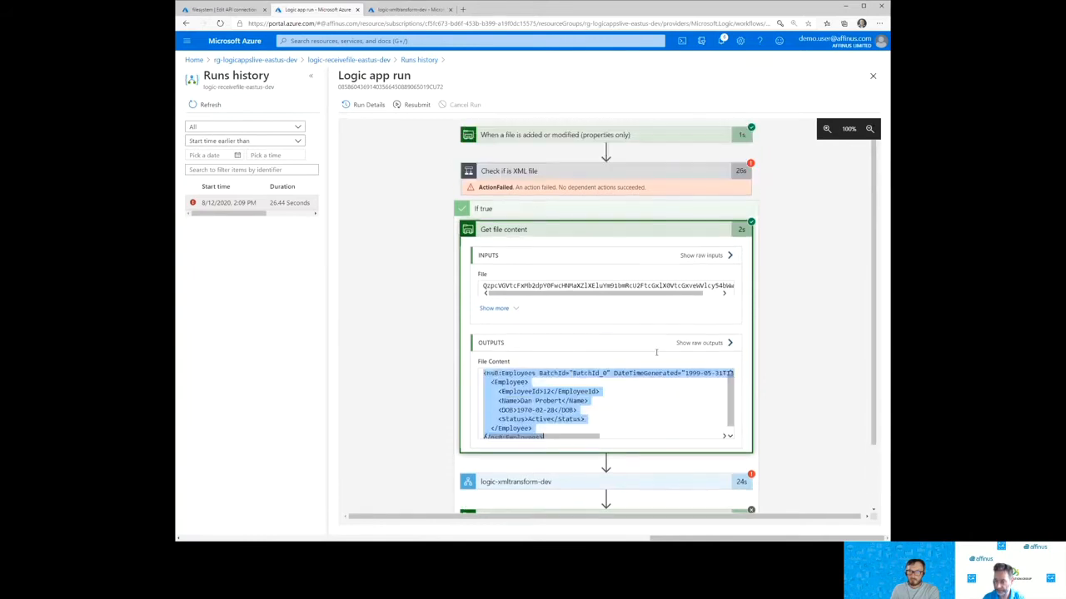
{"action": "left_click", "coordinate": [702, 346]}
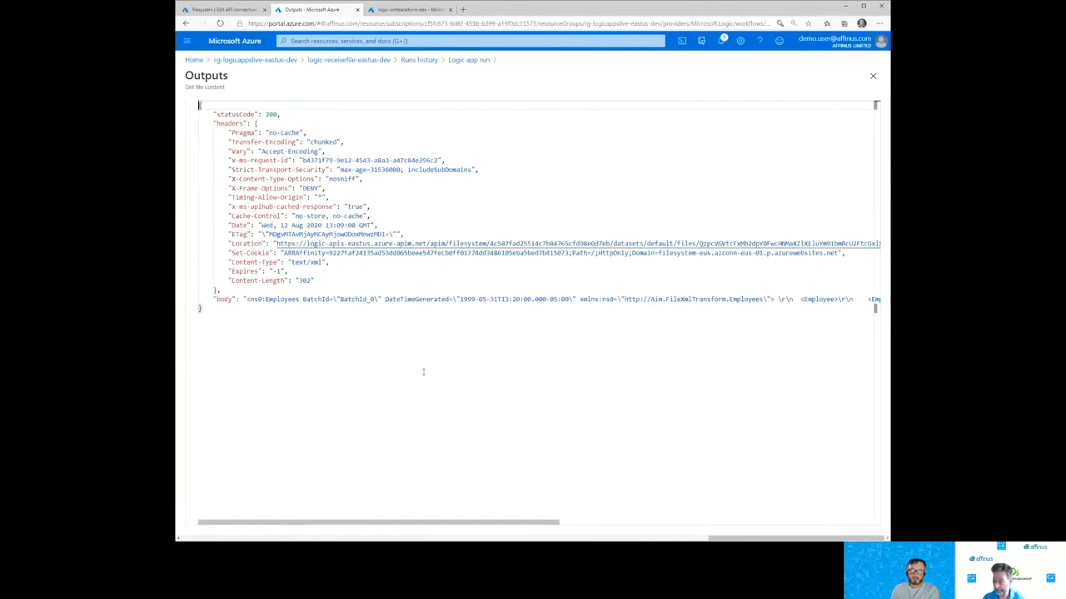
{"action": "left_click", "coordinate": [464, 61]}
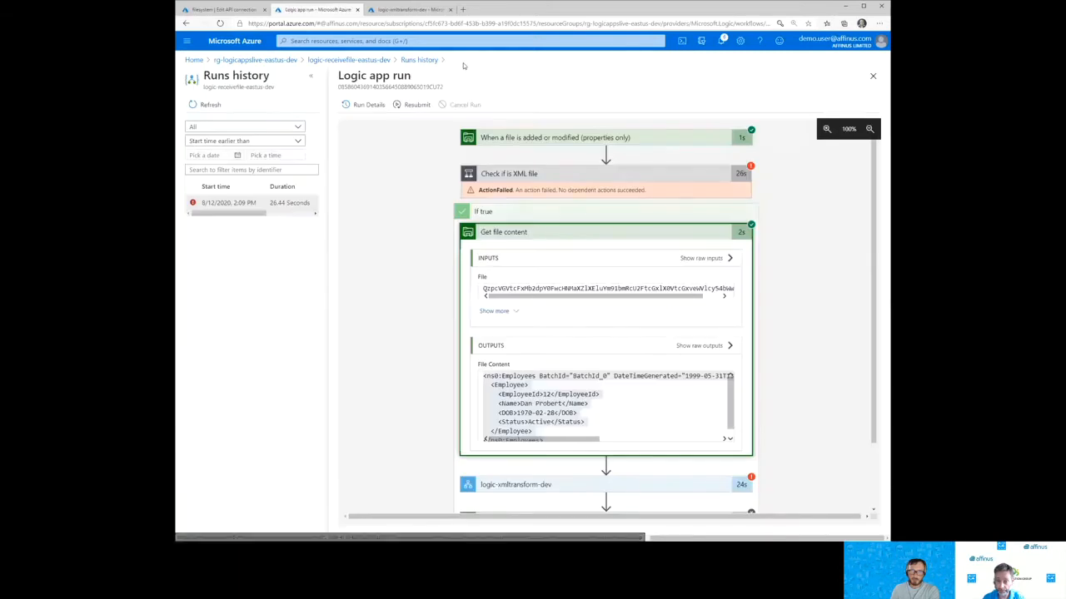
{"action": "left_click", "coordinate": [614, 236]}
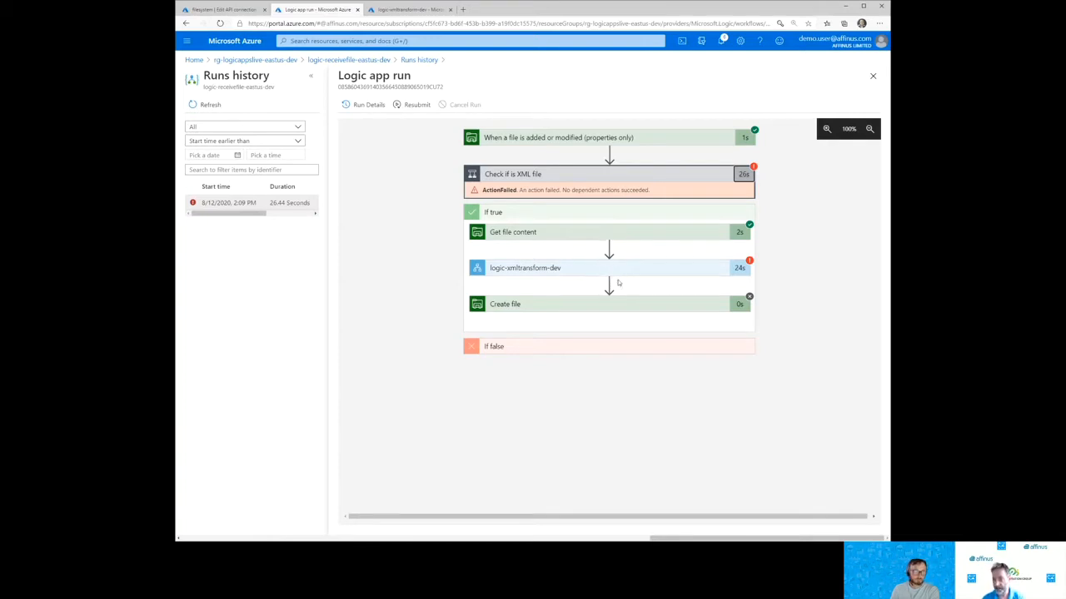
Expand the run's logic-xmltransform-dev action, compare its $content and $contentType inputs with the response body, and collapse it.
{"action": "left_click", "coordinate": [741, 269]}
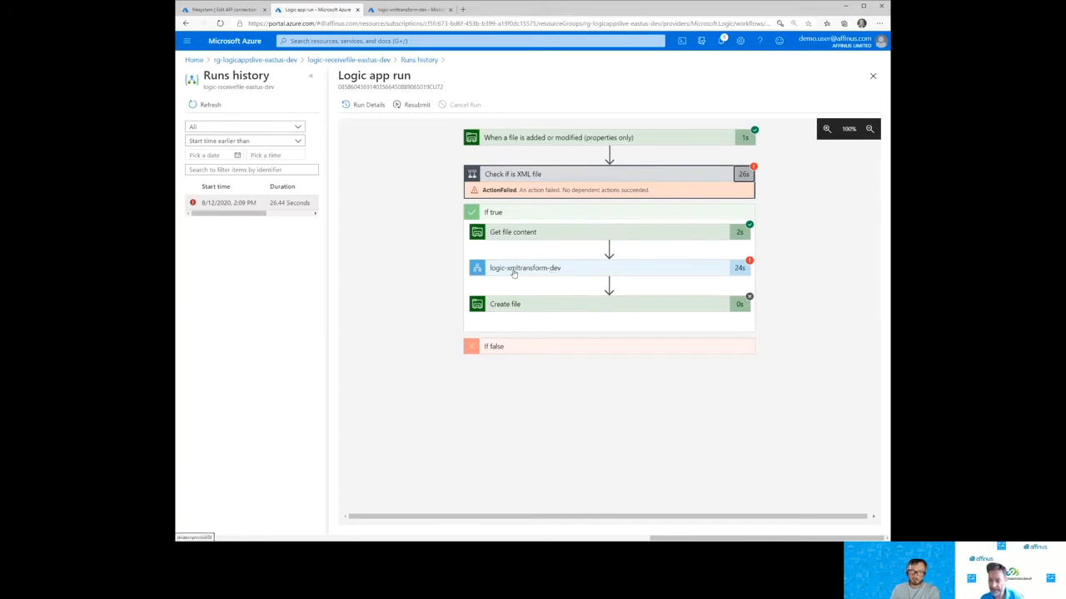
{"action": "left_click", "coordinate": [555, 272]}
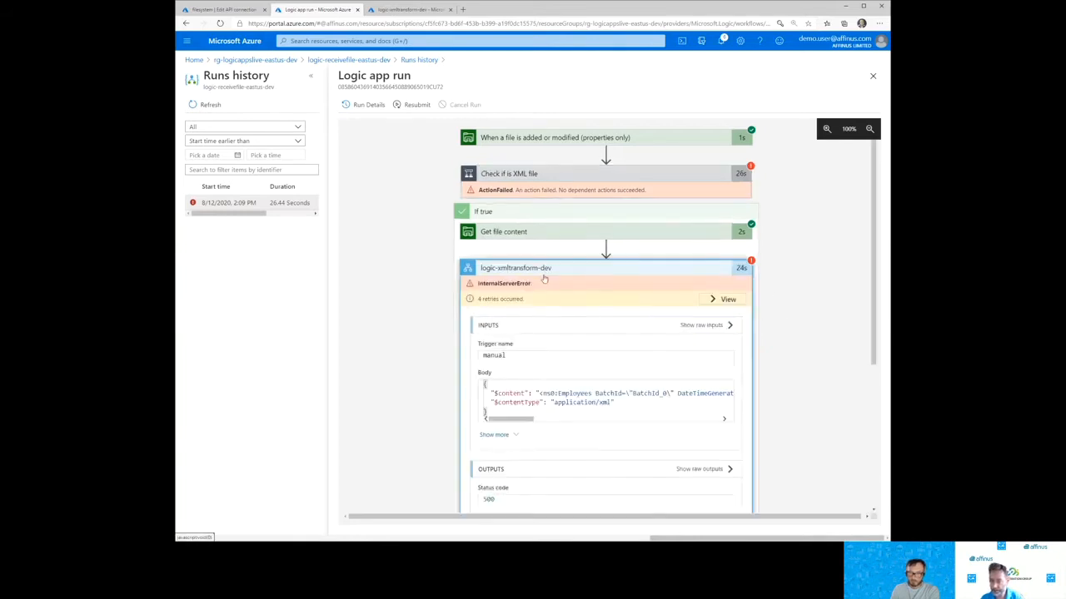
{"action": "scroll", "coordinate": [443, 335], "scroll_direction": "down", "scroll_amount": 1}
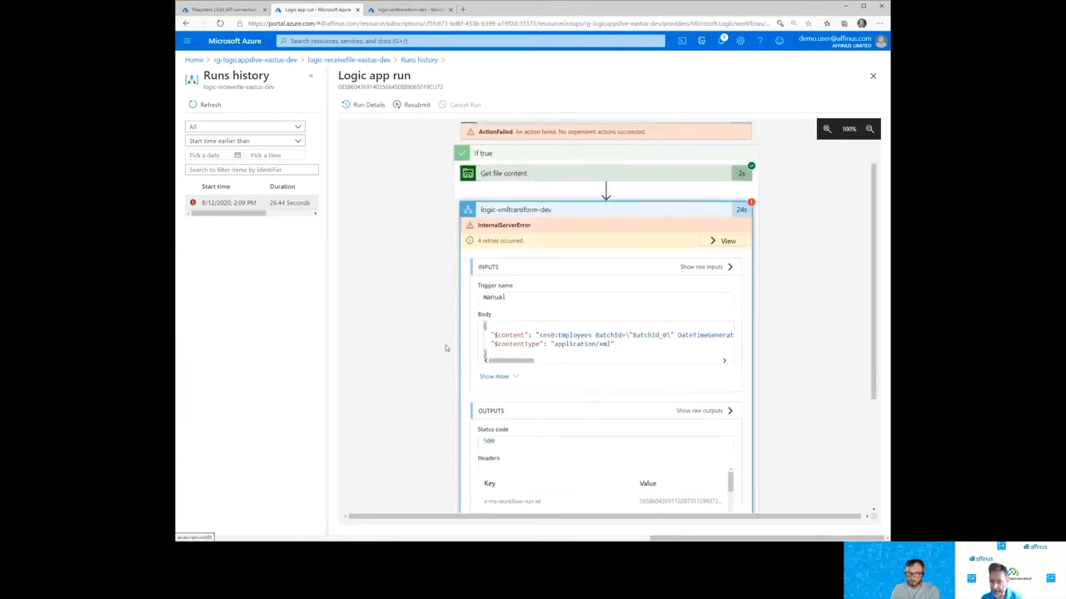
{"action": "left_click_drag", "start_coordinate": [540, 334], "coordinate": [721, 334]}
{"action": "mouse_move", "coordinate": [526, 361]}
{"action": "left_mouse_down"}
{"action": "mouse_move", "coordinate": [716, 365]}
{"action": "mouse_move", "coordinate": [524, 364]}
{"action": "left_mouse_up"}
{"action": "scroll", "coordinate": [465, 374], "scroll_direction": "down", "scroll_amount": 2}
{"action": "scroll", "coordinate": [413, 378], "scroll_direction": "up", "scroll_amount": 2}
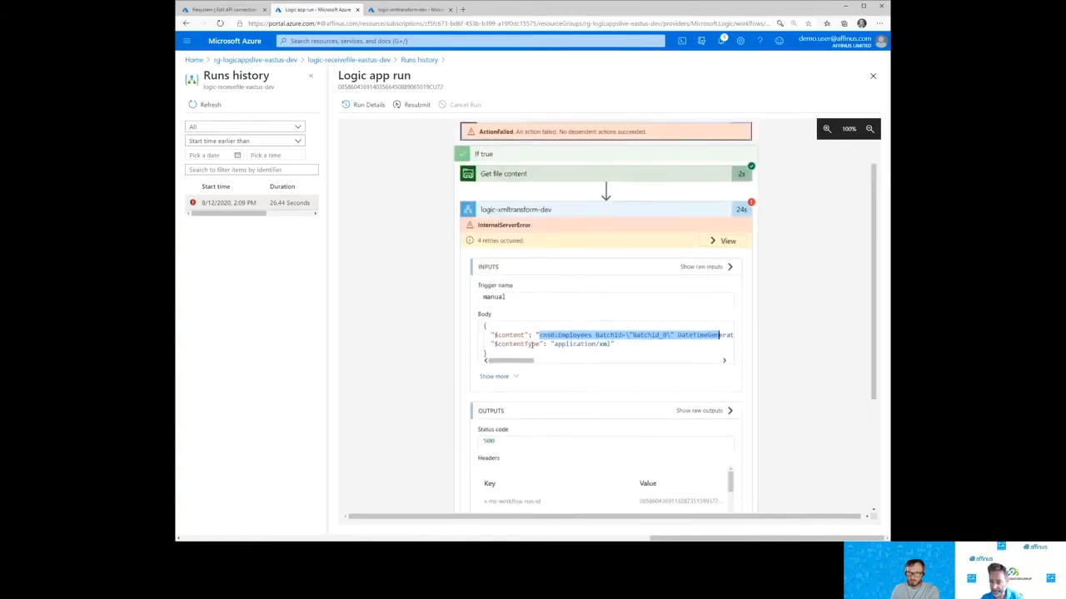
{"action": "scroll", "coordinate": [638, 376], "scroll_direction": "down", "scroll_amount": 3}
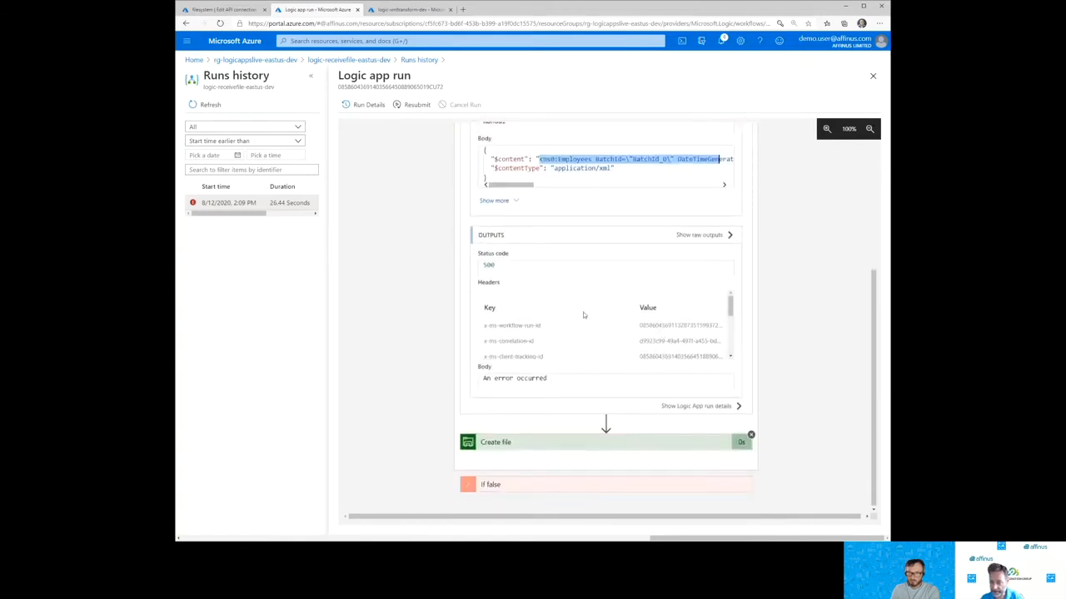
{"action": "left_click_drag", "start_coordinate": [548, 379], "coordinate": [482, 379]}
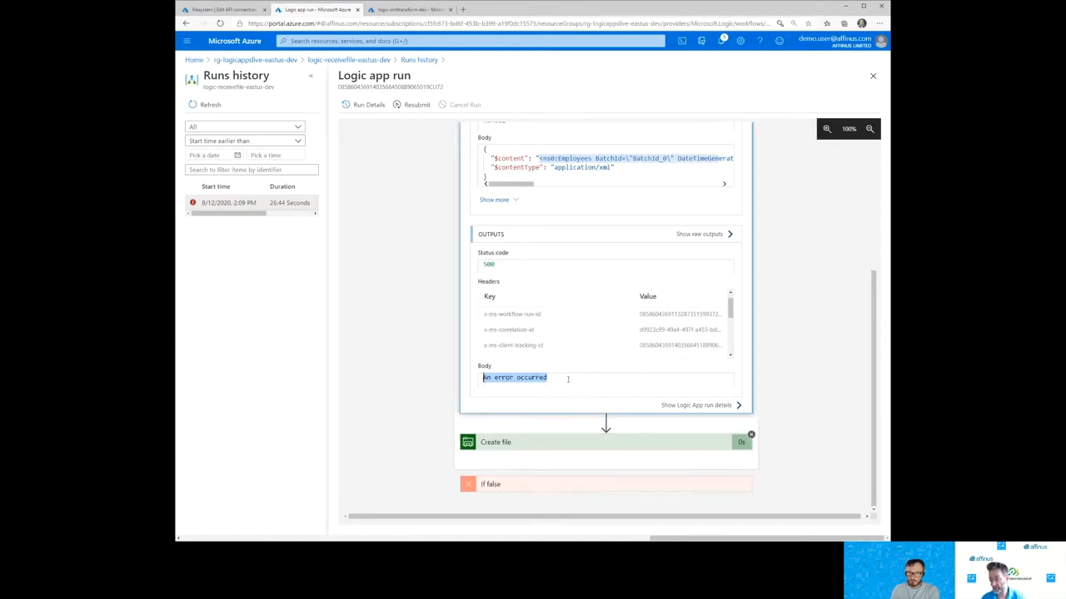
{"action": "scroll", "coordinate": [805, 361], "scroll_direction": "up", "scroll_amount": 3}
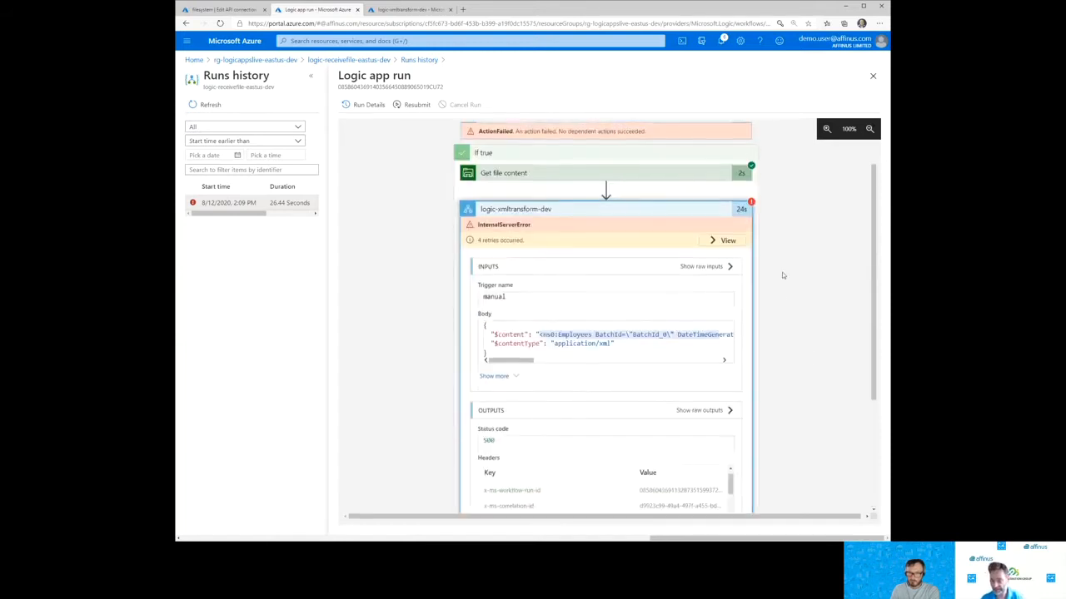
{"action": "left_click", "coordinate": [554, 334]}
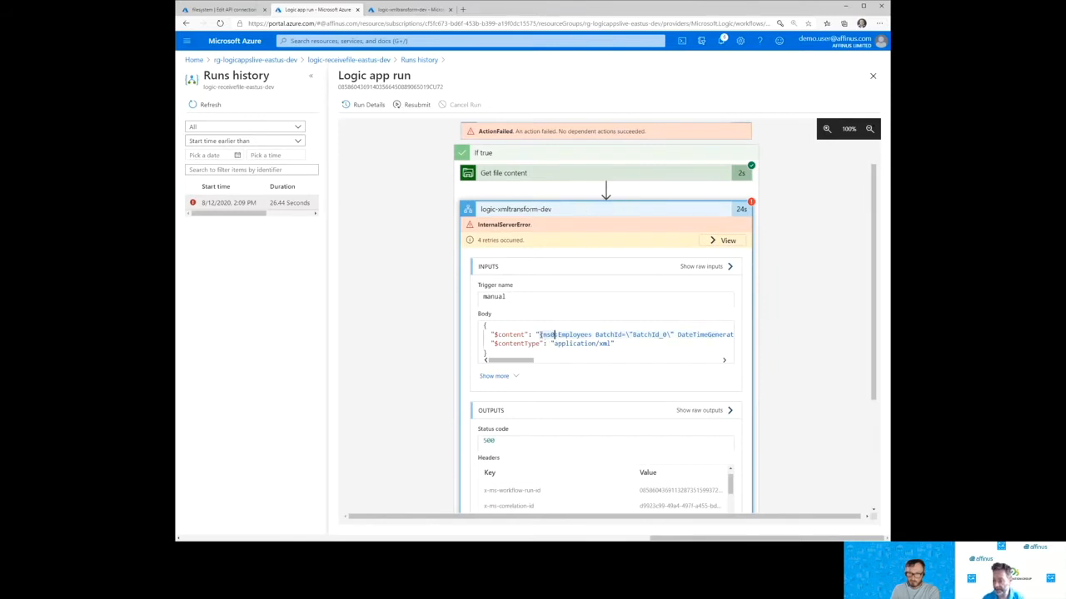
{"action": "left_click_drag", "start_coordinate": [539, 335], "coordinate": [706, 335]}
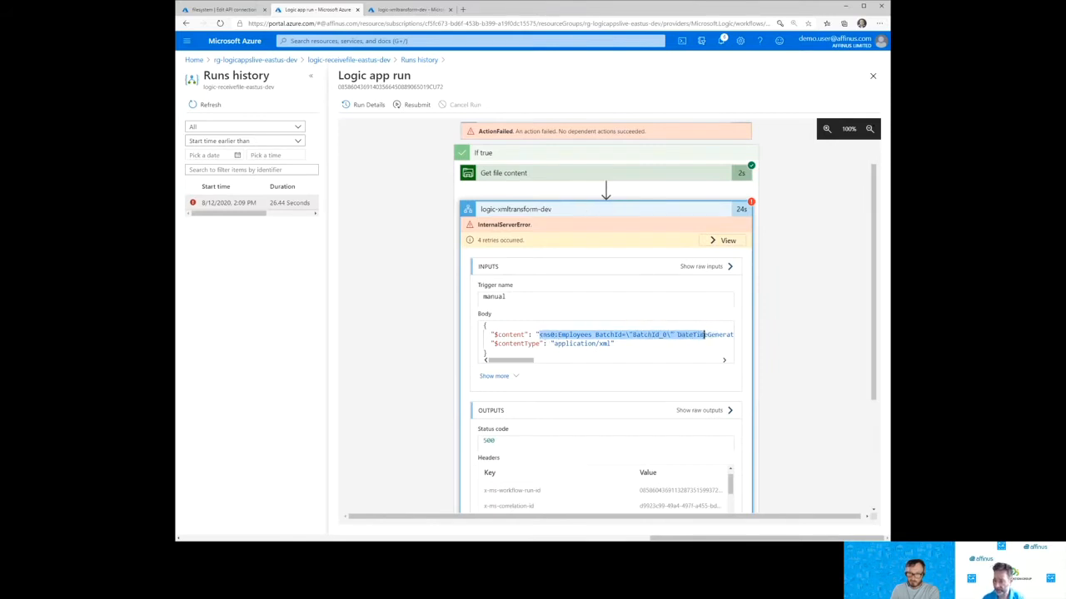
{"action": "left_click", "coordinate": [564, 213]}
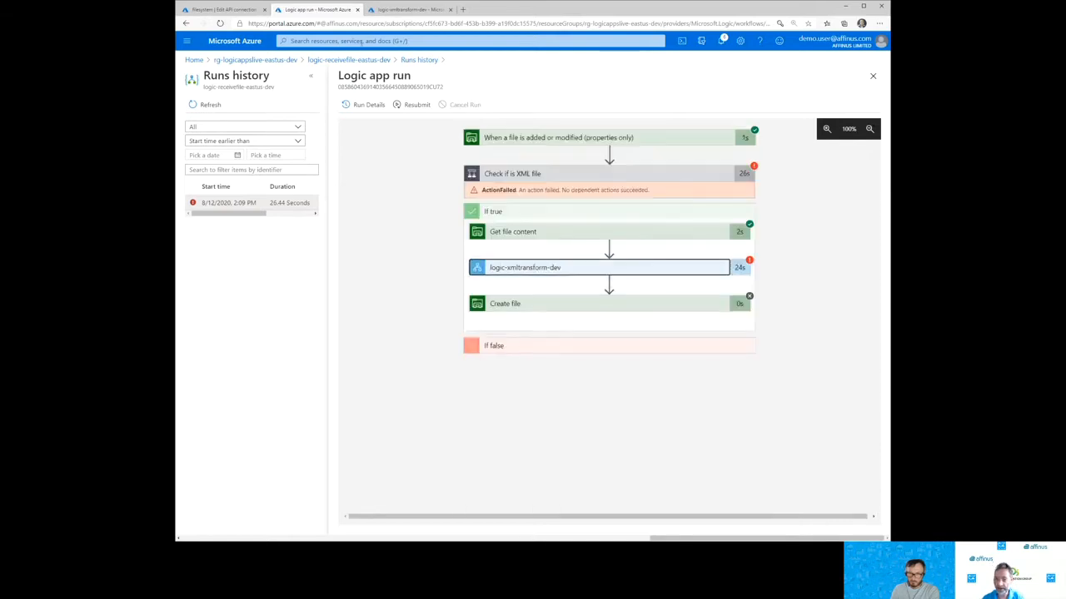
Open the logic-xmltransform-dev logic app in the designer and examine $content and $contentType in the HTTP request trigger's schema.
{"action": "left_click", "coordinate": [397, 11]}
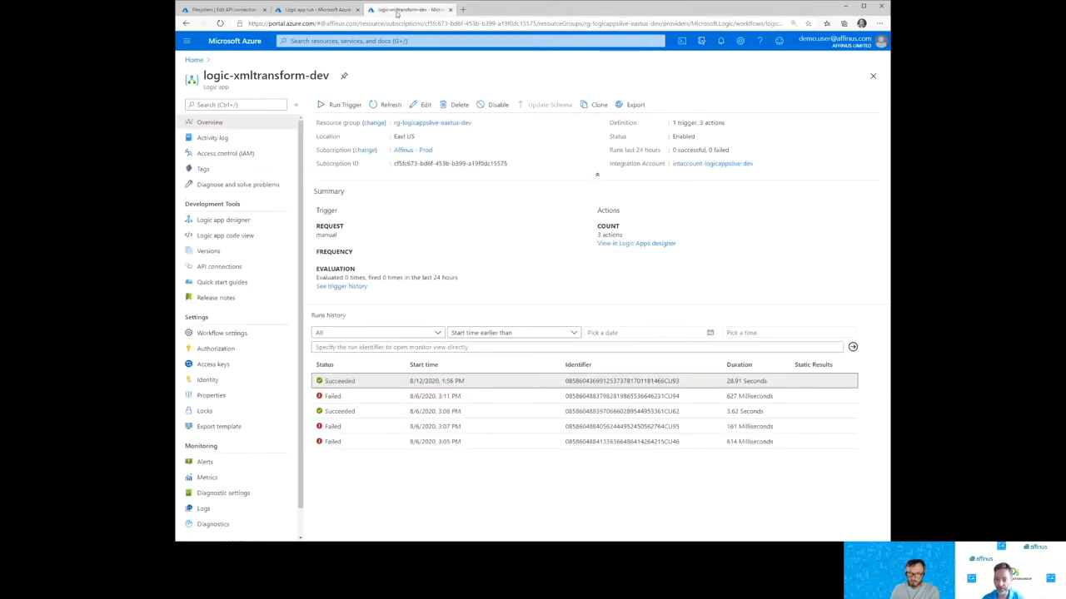
{"action": "left_click", "coordinate": [424, 104]}
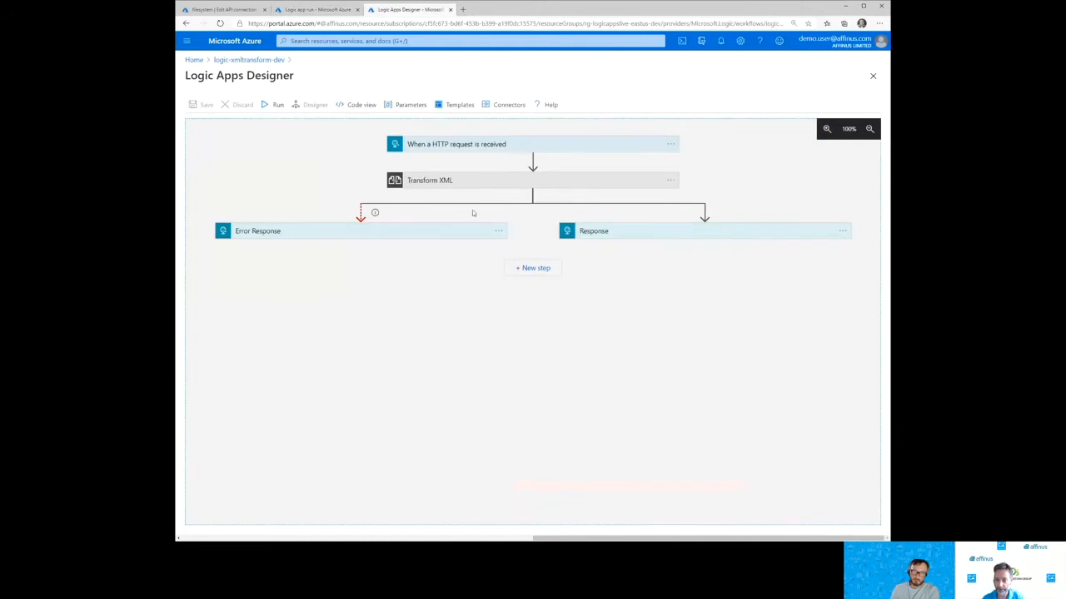
{"action": "left_click", "coordinate": [482, 150]}
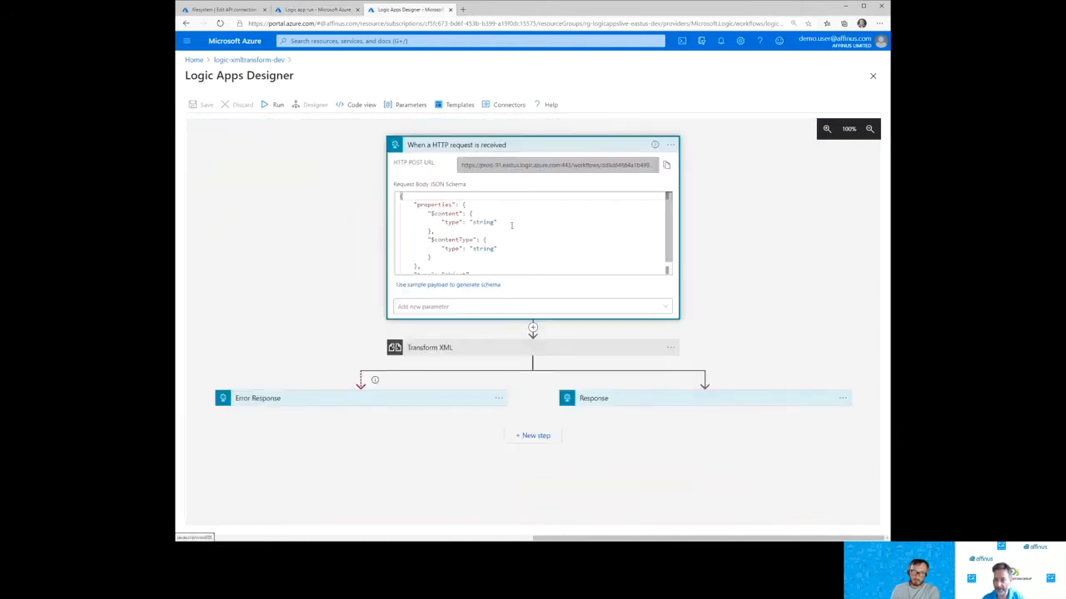
{"action": "double_click", "coordinate": [445, 214]}
{"action": "left_click", "coordinate": [456, 234]}
{"action": "double_click", "coordinate": [457, 240]}
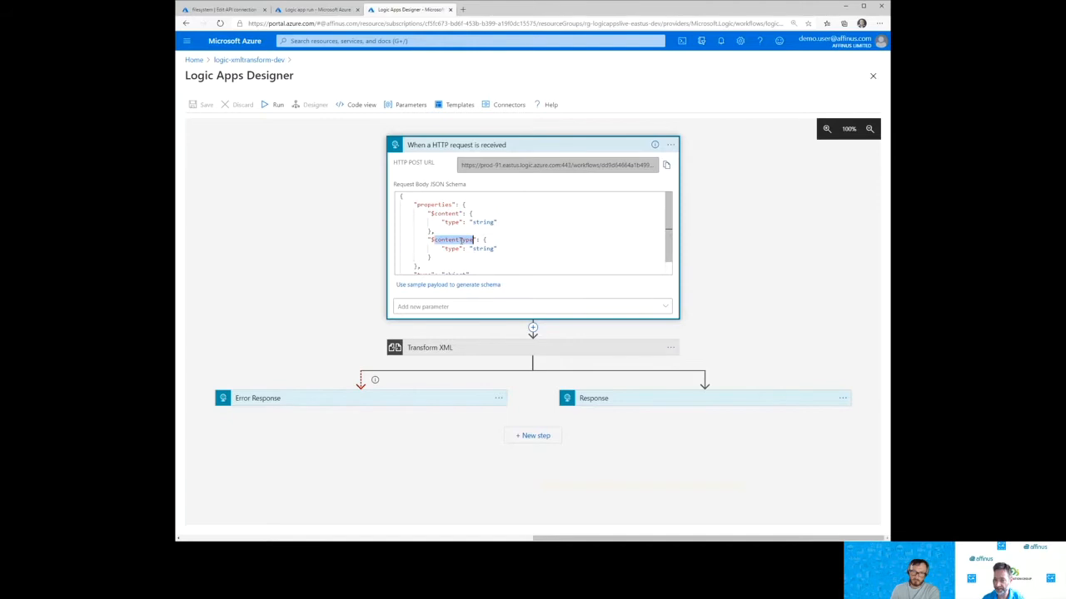
Inspect the Transform XML action's settings and its base64ToString content expression in the workflow's JSON definition.
{"action": "left_click", "coordinate": [428, 348]}
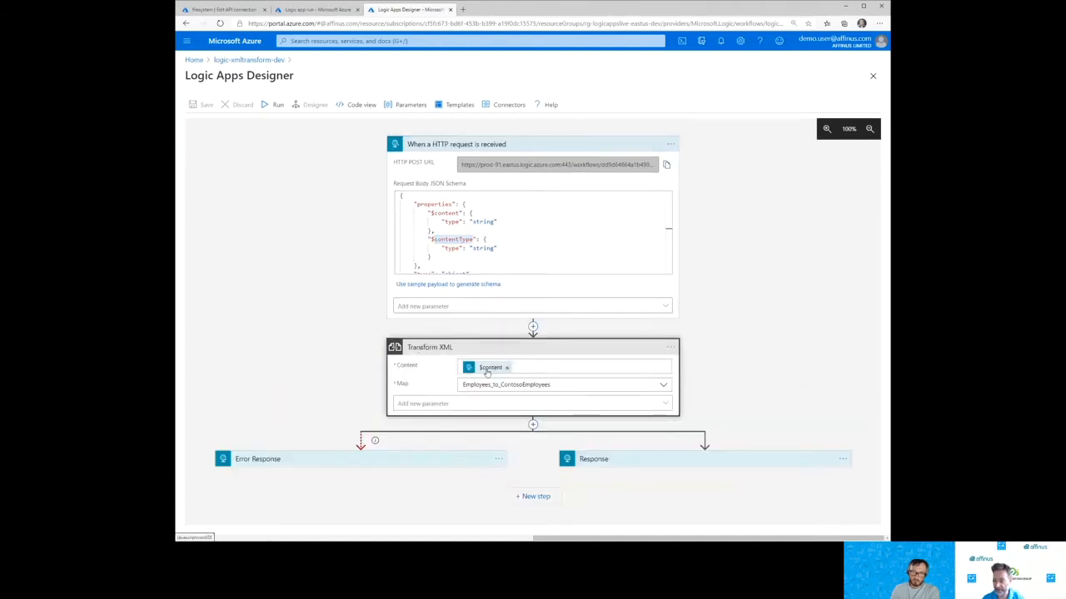
{"action": "left_click", "coordinate": [358, 104]}
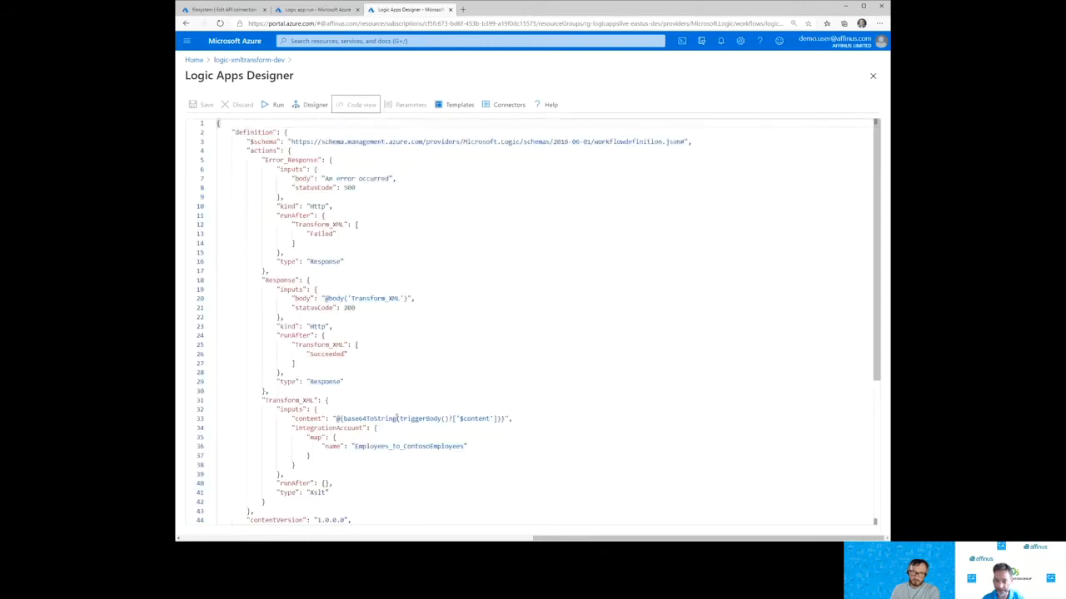
{"action": "left_click_drag", "start_coordinate": [343, 417], "coordinate": [395, 418]}
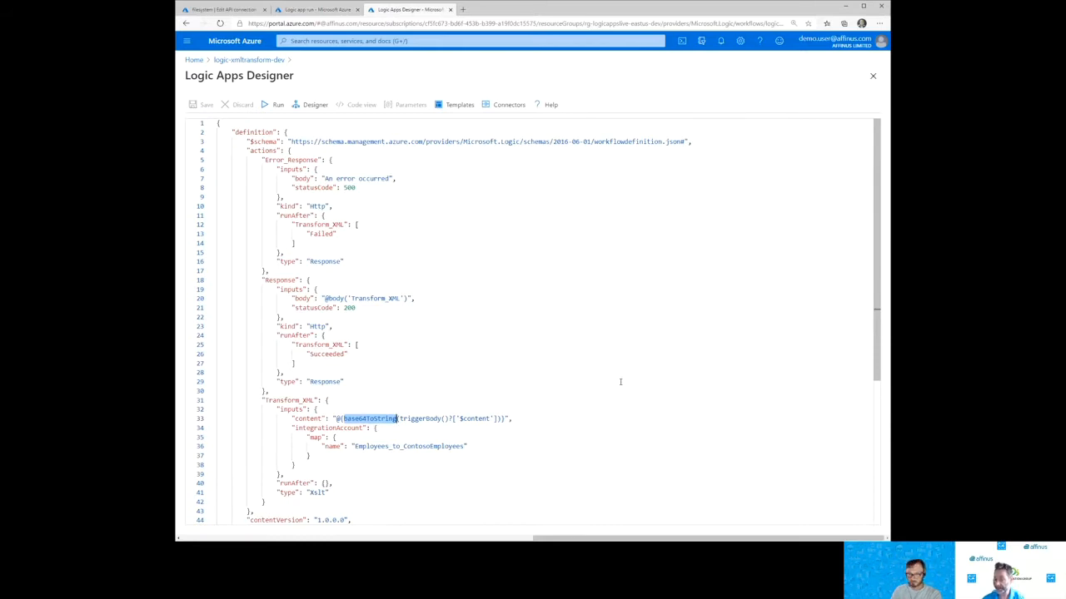
Open logic-receivefile-eastus-dev in the designer and expand the logic-xmltransform-dev action under the Check if is XML file condition.
{"action": "left_click", "coordinate": [301, 12]}
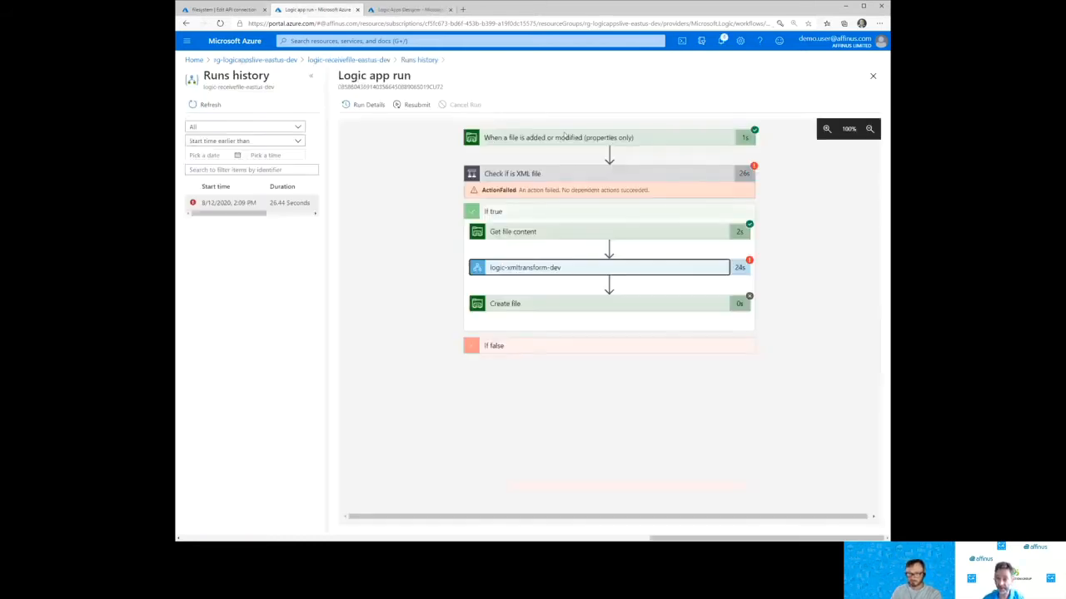
{"action": "left_click", "coordinate": [376, 64]}
{"action": "left_click", "coordinate": [414, 105]}
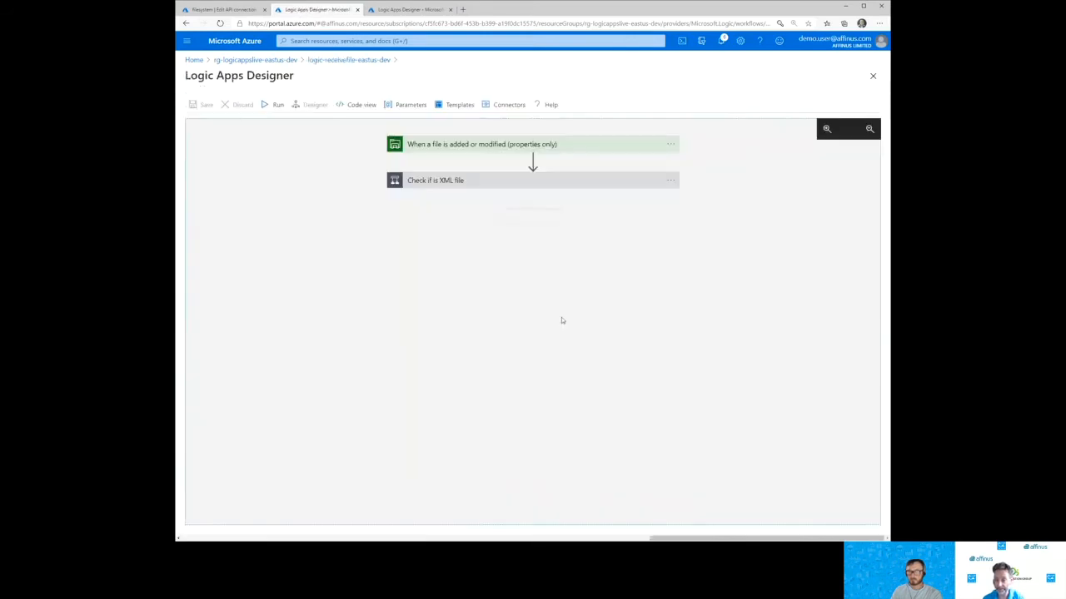
{"action": "left_click", "coordinate": [466, 182]}
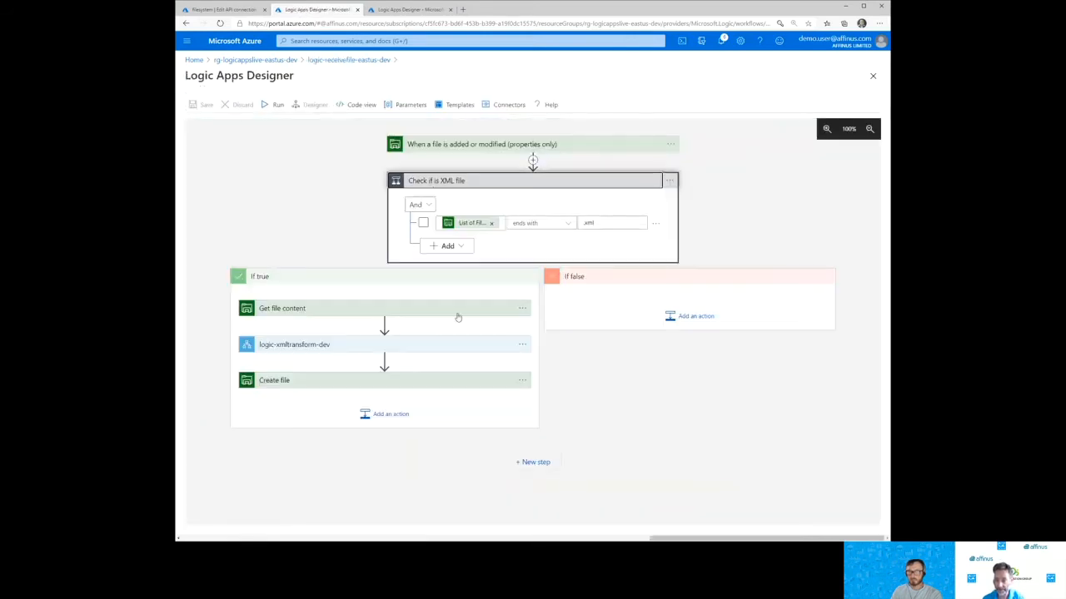
{"action": "left_click", "coordinate": [329, 344]}
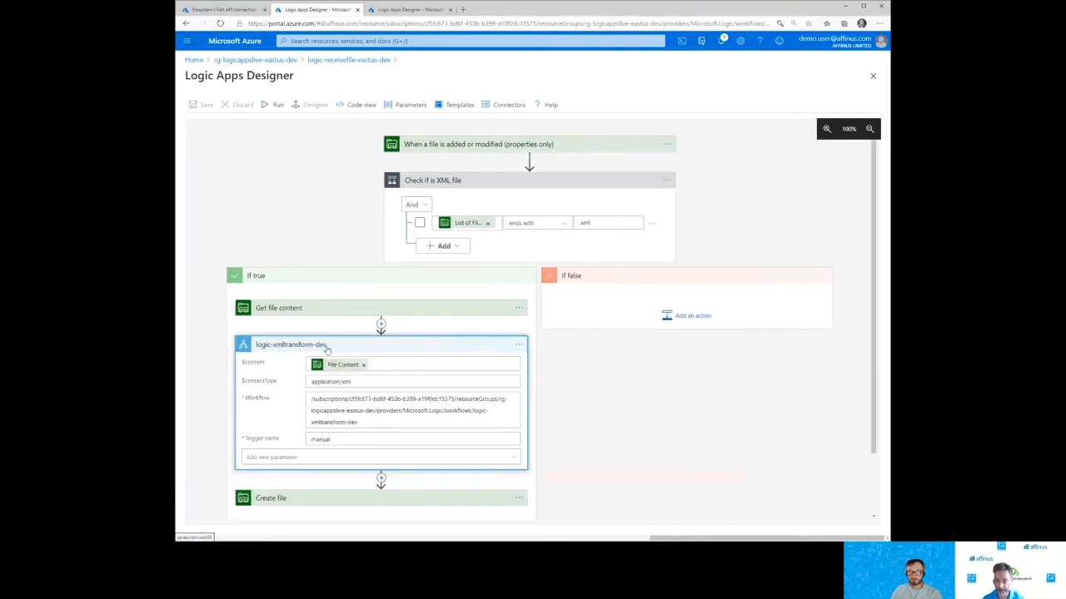
Start a replacement expression for the File Content value in $content, using the base64(value) conversion function.
{"action": "left_click", "coordinate": [343, 365]}
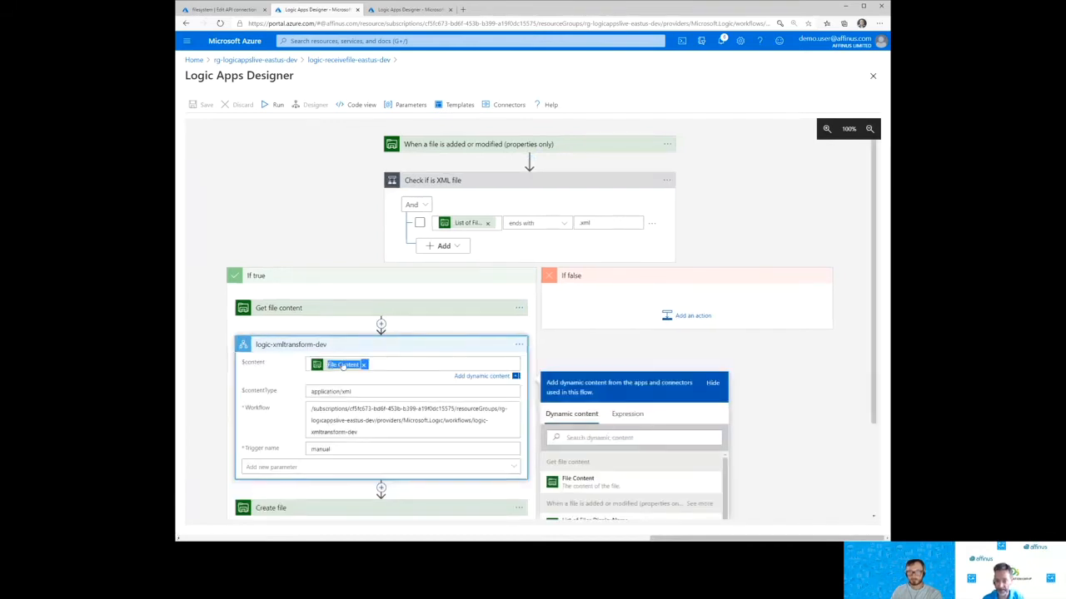
{"action": "left_click", "coordinate": [627, 414]}
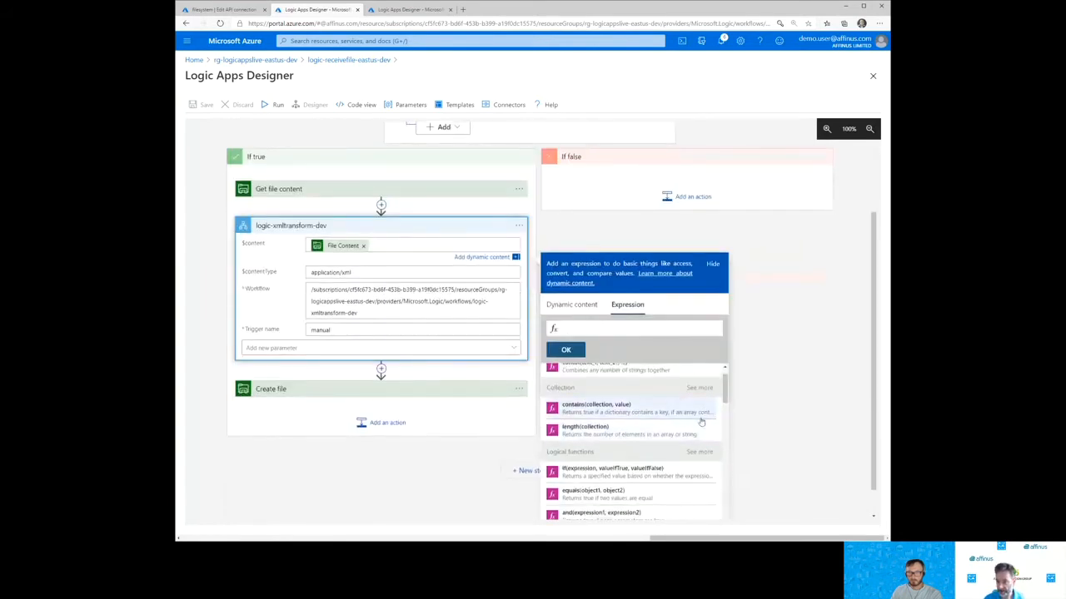
{"action": "scroll", "coordinate": [683, 443], "scroll_direction": "down", "scroll_amount": 1}
{"action": "scroll", "coordinate": [681, 452], "scroll_direction": "down", "scroll_amount": 4}
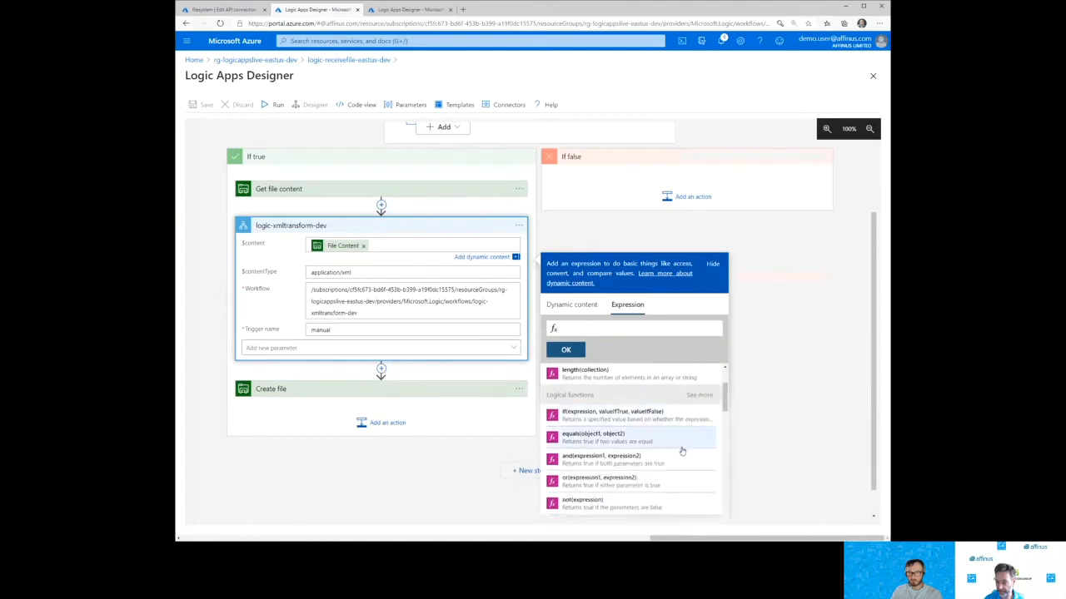
{"action": "scroll", "coordinate": [686, 454], "scroll_direction": "down", "scroll_amount": 1}
{"action": "scroll", "coordinate": [687, 452], "scroll_direction": "up", "scroll_amount": 1}
{"action": "left_click", "coordinate": [700, 413]}
{"action": "scroll", "coordinate": [668, 438], "scroll_direction": "down", "scroll_amount": 2}
{"action": "scroll", "coordinate": [666, 438], "scroll_direction": "down", "scroll_amount": 3}
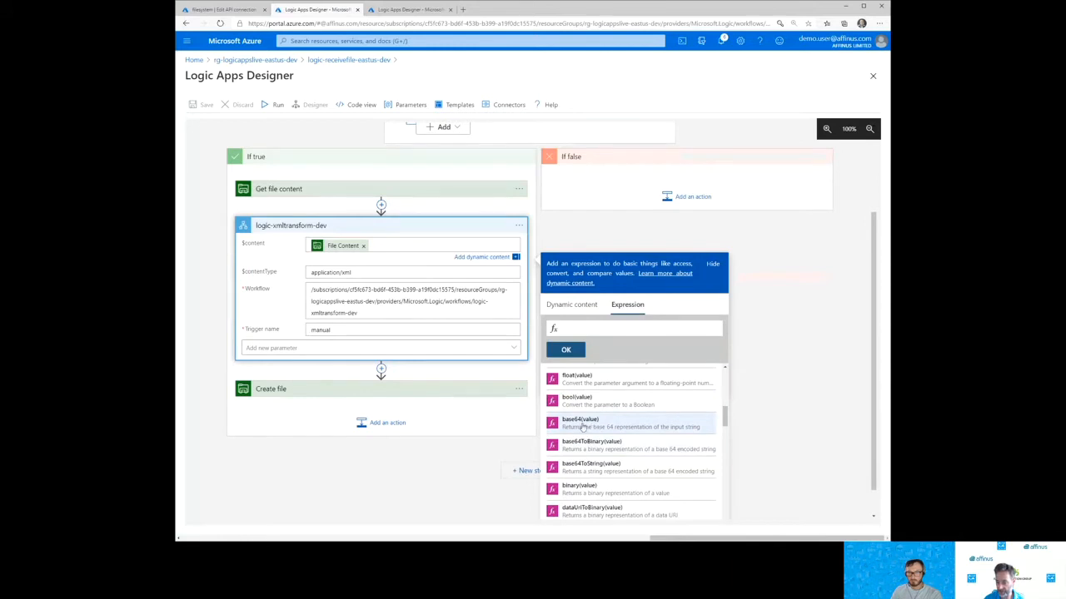
{"action": "left_click", "coordinate": [585, 422]}
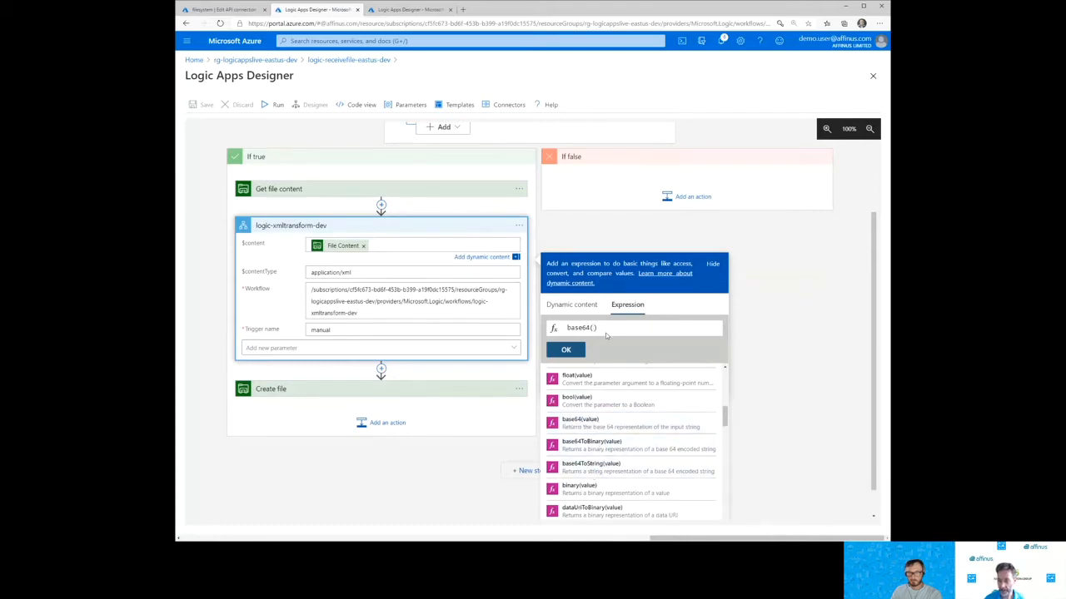
Insert Get file content's File Content into the base64 expression, apply it to $content and save the logic app.
{"action": "left_click", "coordinate": [570, 306]}
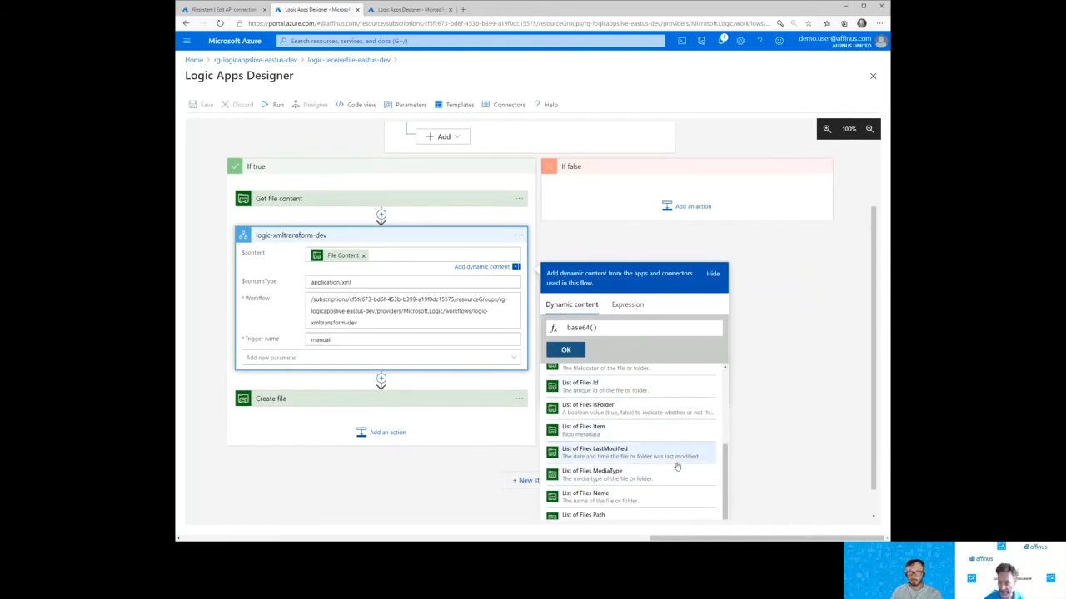
{"action": "scroll", "coordinate": [676, 465], "scroll_direction": "up", "scroll_amount": 1}
{"action": "scroll", "coordinate": [677, 464], "scroll_direction": "up", "scroll_amount": 5}
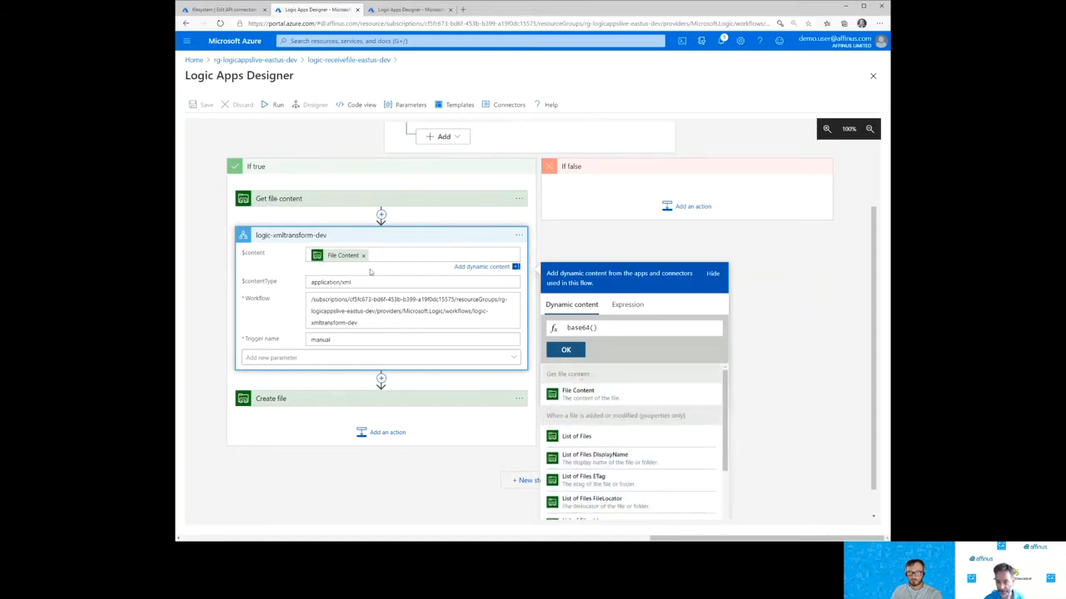
{"action": "left_click", "coordinate": [587, 399]}
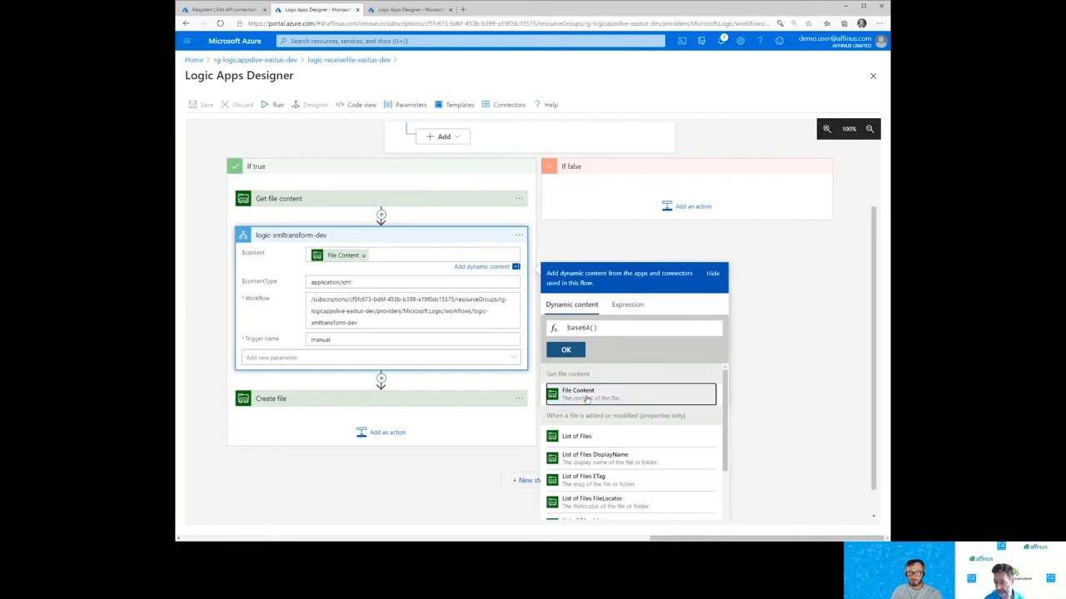
{"action": "left_click", "coordinate": [572, 353]}
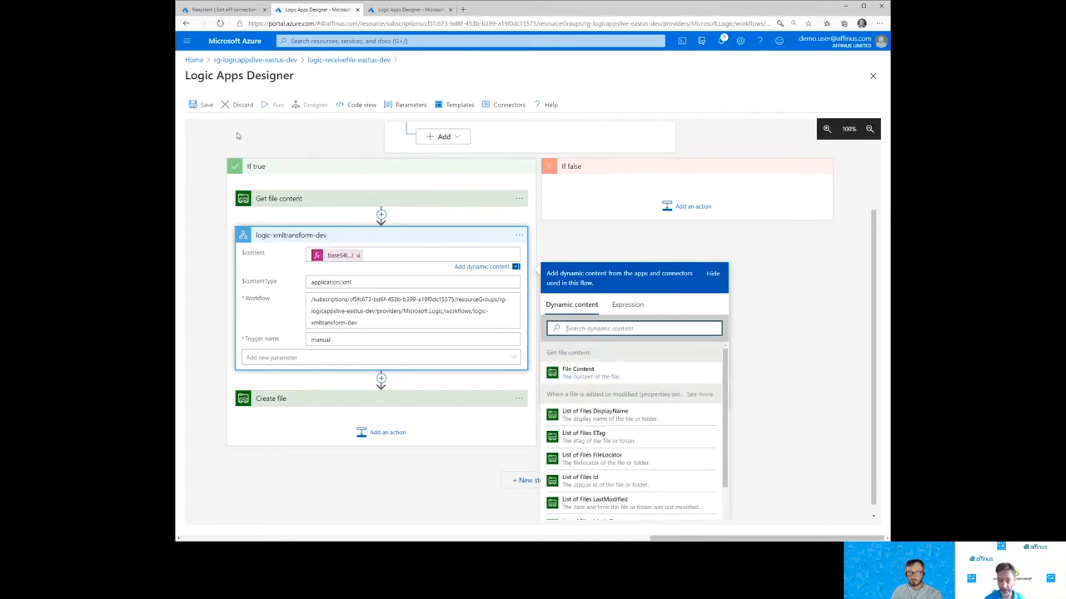
{"action": "left_click", "coordinate": [205, 105]}
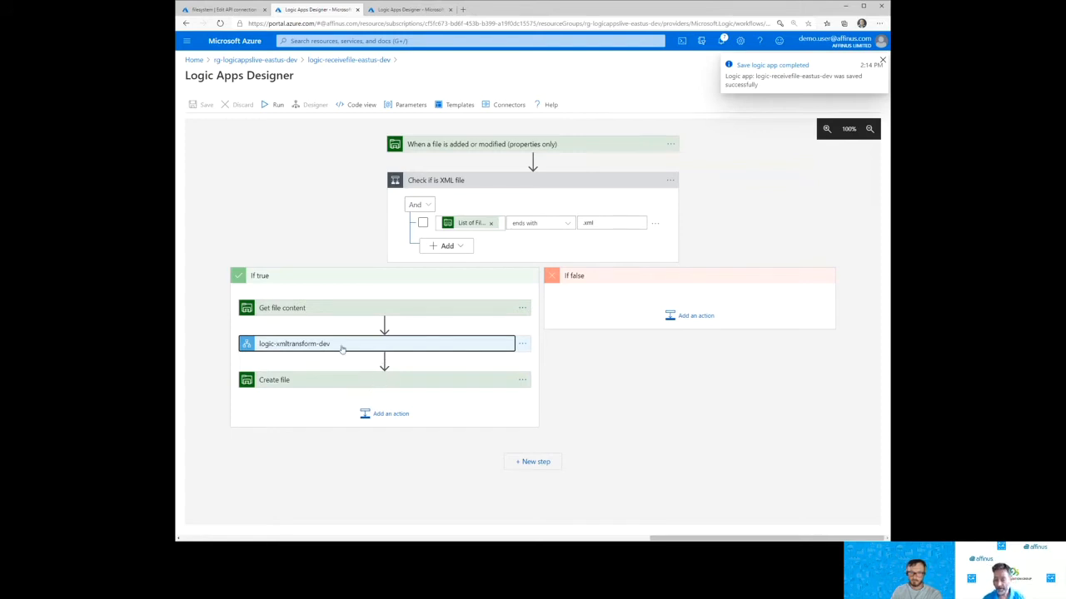
Add a parallel branch after logic-xmltransform-dev containing a Terminate control action.
{"action": "left_click", "coordinate": [384, 359]}
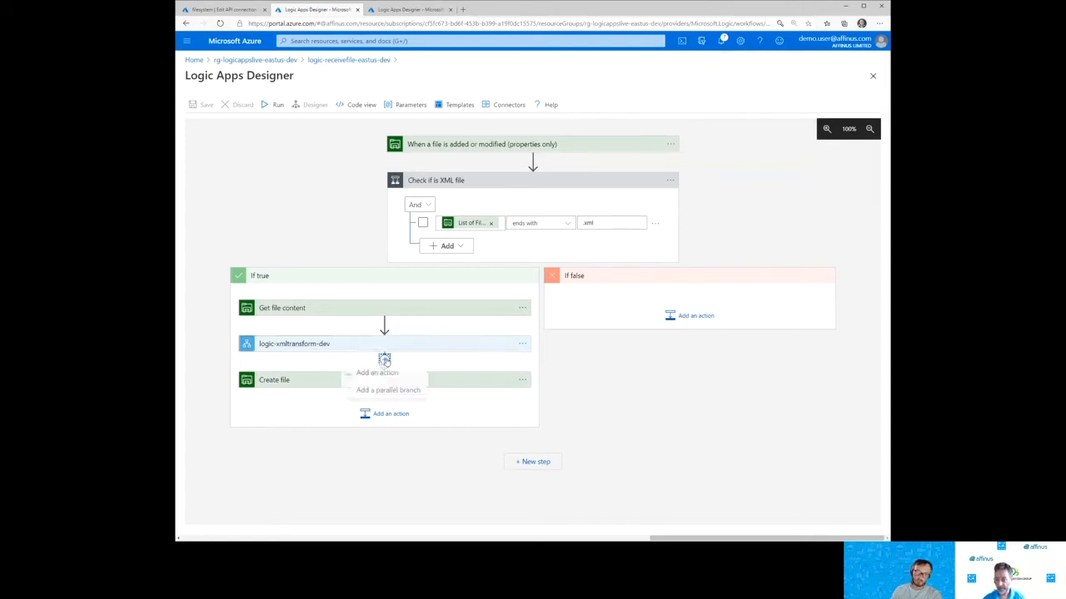
{"action": "left_click", "coordinate": [370, 392]}
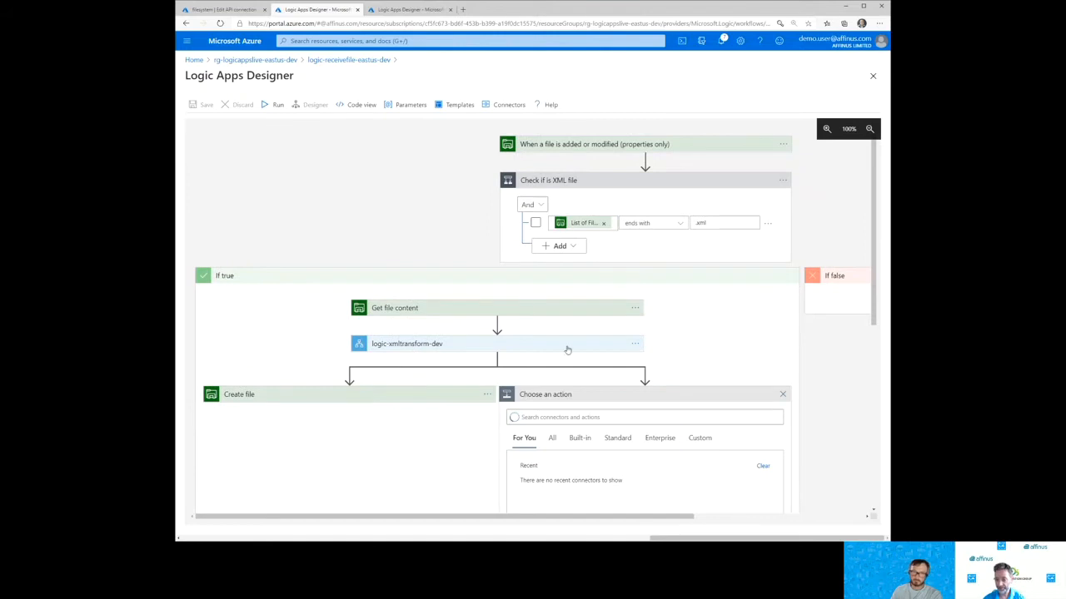
{"action": "scroll", "coordinate": [773, 411], "scroll_direction": "down", "scroll_amount": 1}
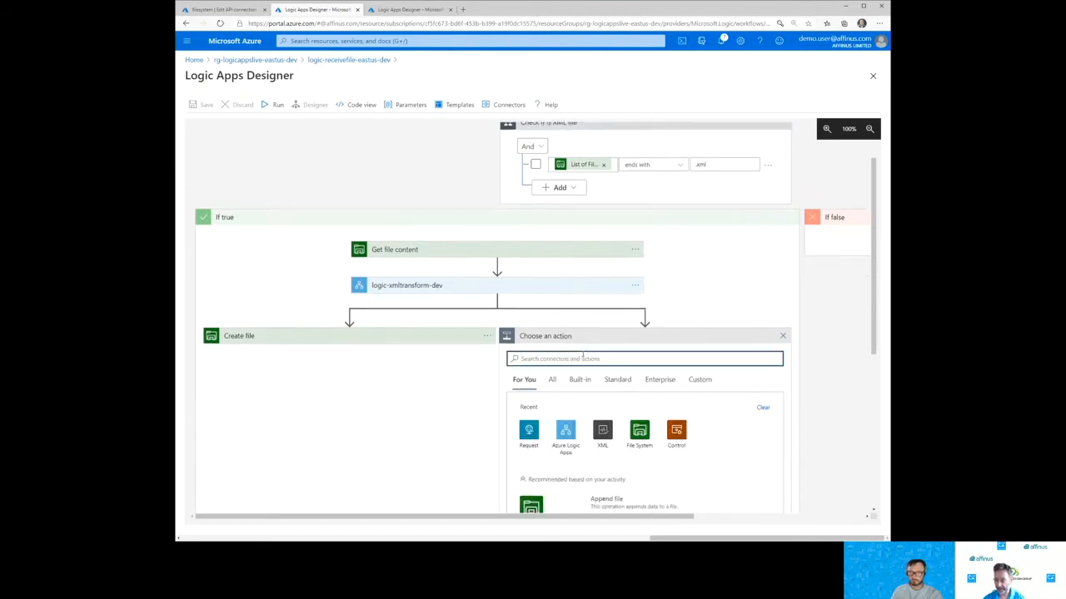
{"action": "scroll", "coordinate": [739, 418], "scroll_direction": "down", "scroll_amount": 1}
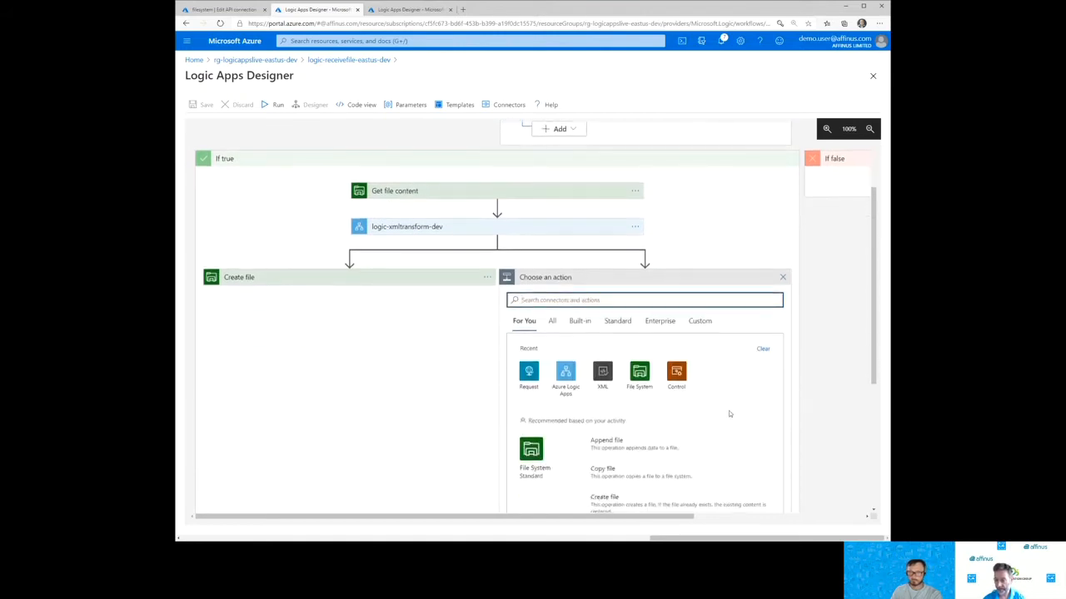
{"action": "left_click", "coordinate": [677, 376]}
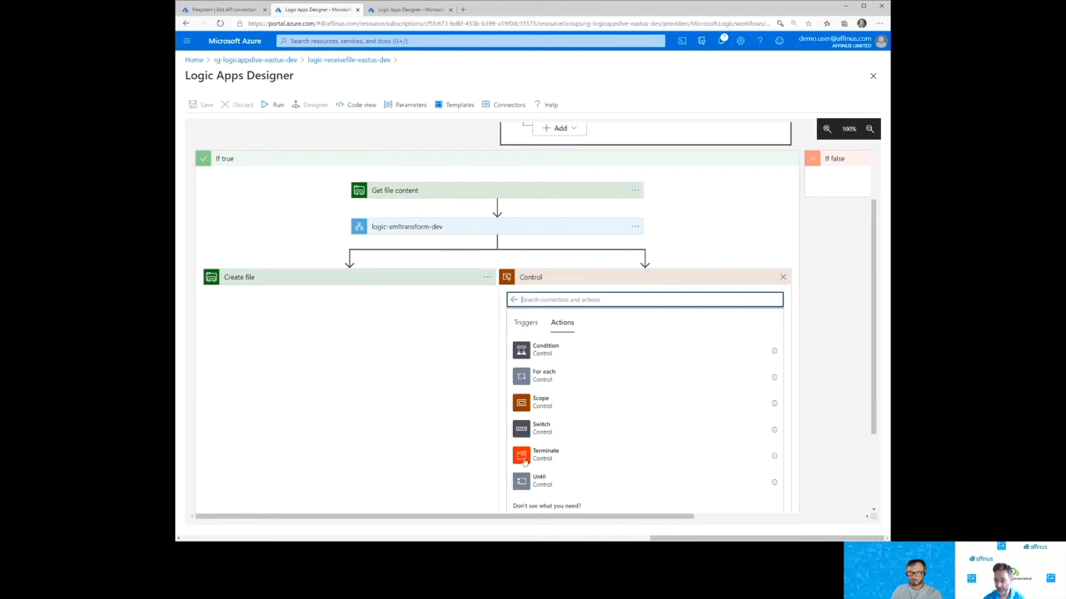
{"action": "left_click", "coordinate": [543, 455]}
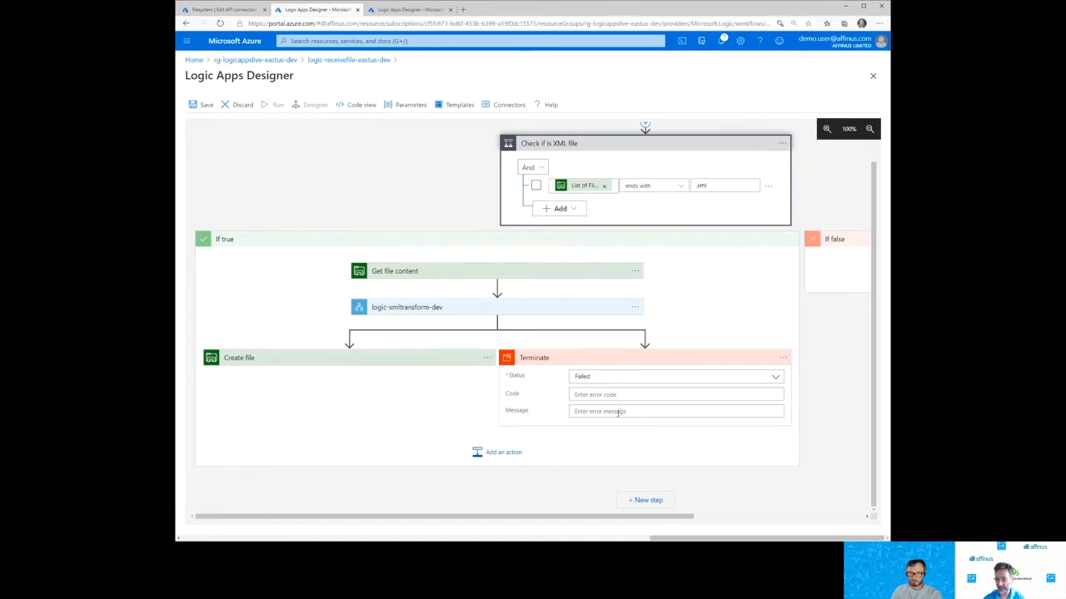
Set the Terminate action's message to "An error occured" and collapse the action.
{"action": "left_click", "coordinate": [620, 413]}
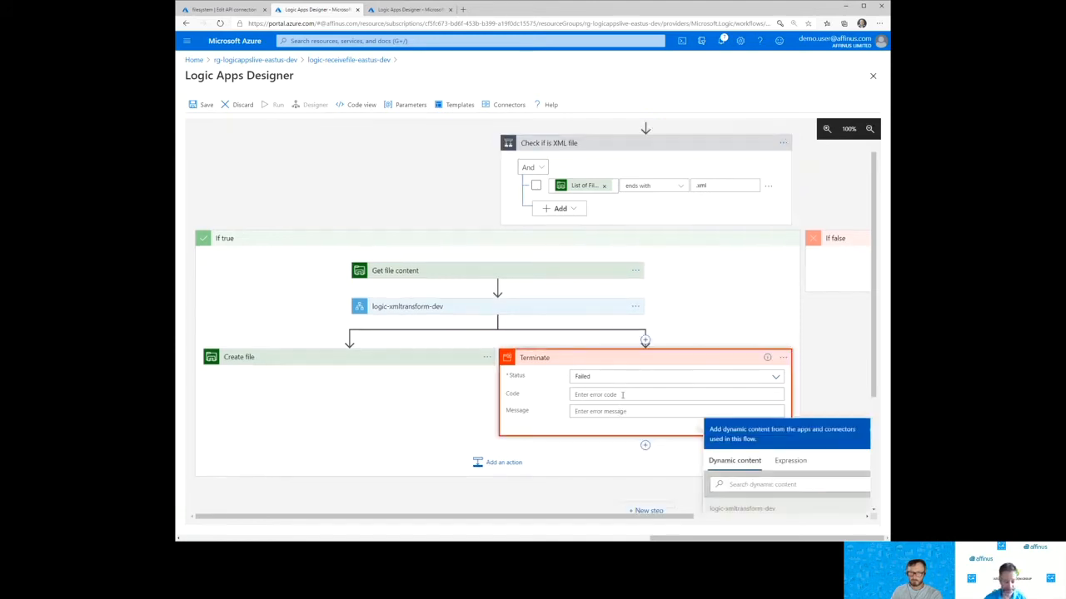
{"action": "type", "text": "An error occured"}
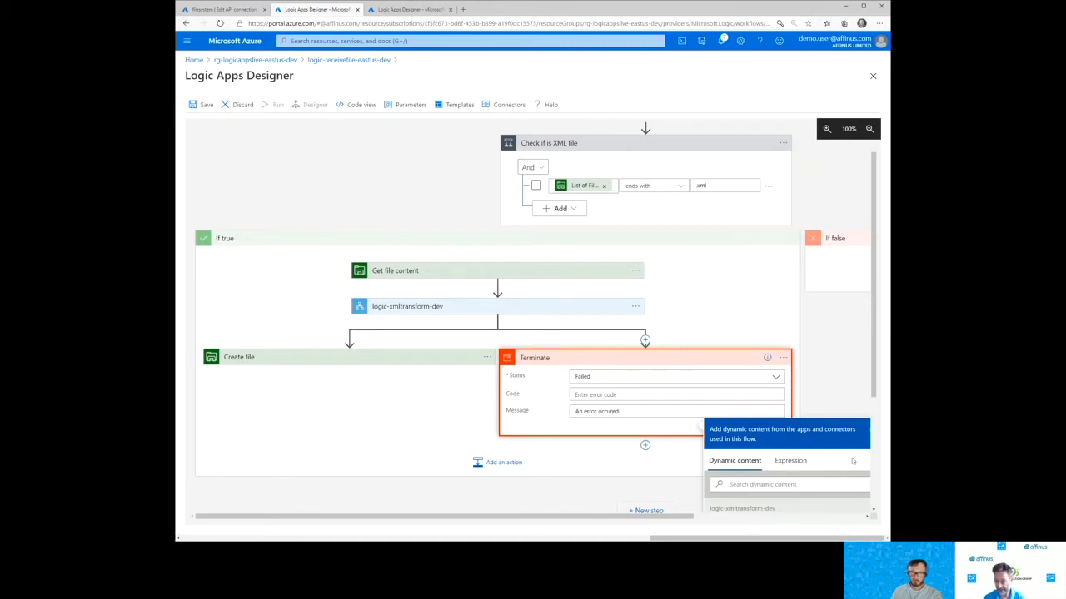
{"action": "left_click", "coordinate": [838, 386]}
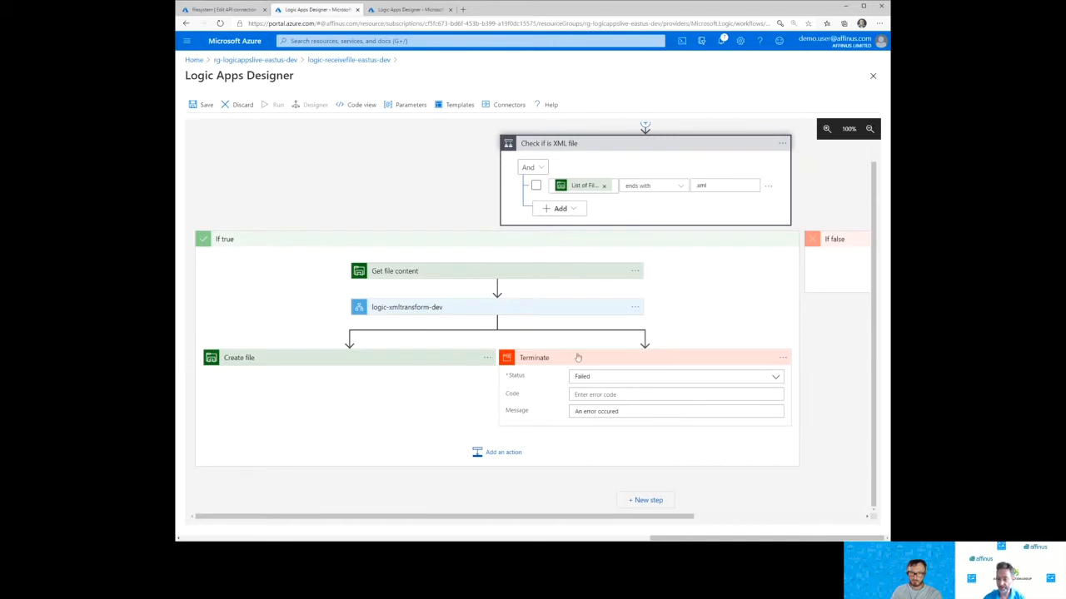
{"action": "left_click", "coordinate": [631, 359]}
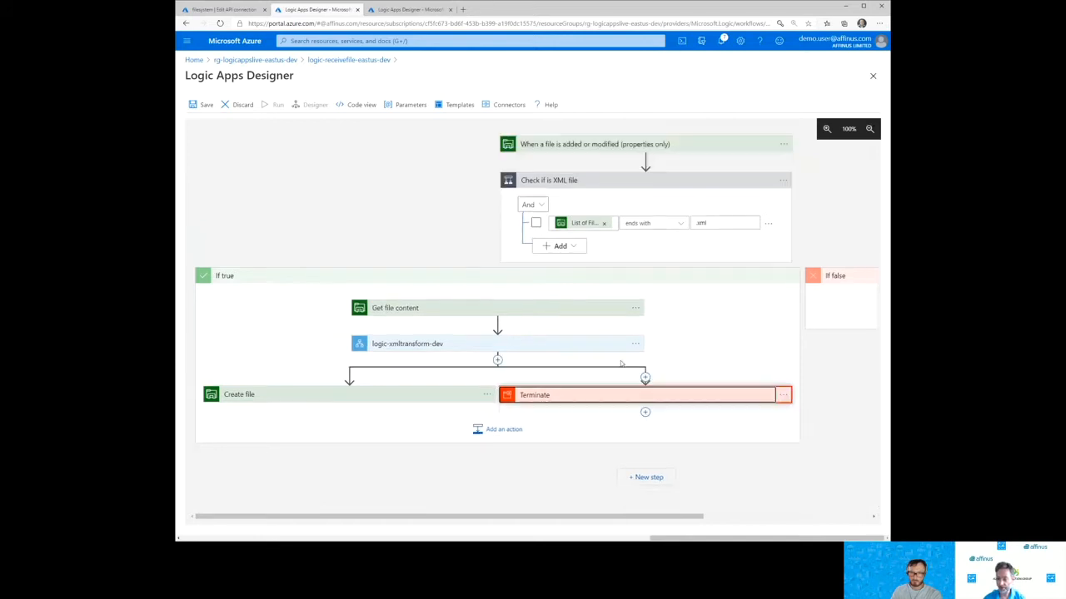
Configure Terminate to run only after logic-xmltransform-dev has failed, and save the logic app.
{"action": "left_click", "coordinate": [782, 394]}
{"action": "left_click", "coordinate": [729, 466]}
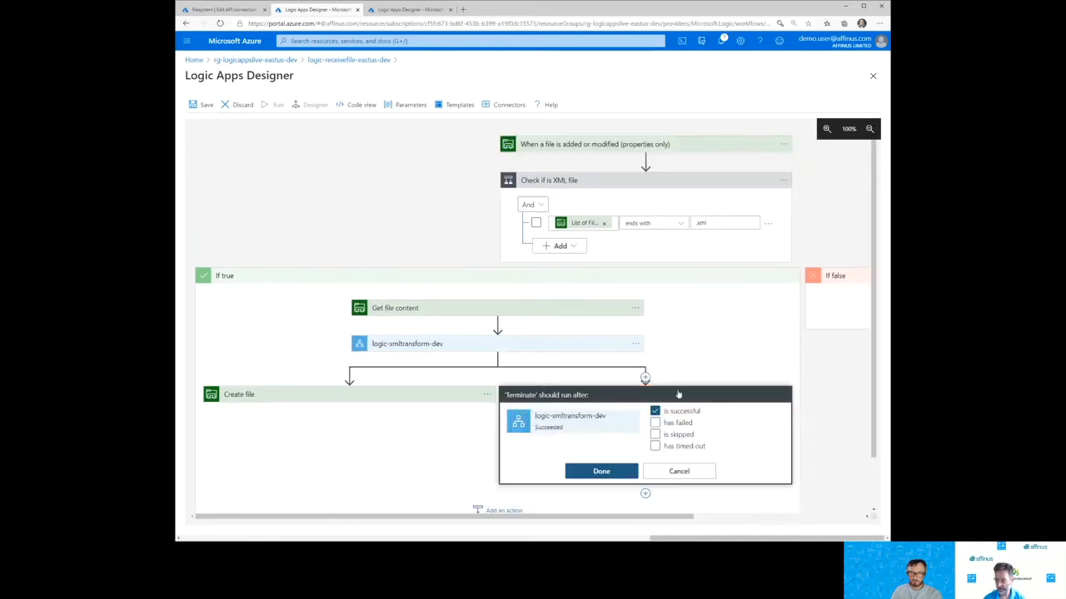
{"action": "left_click", "coordinate": [678, 411]}
{"action": "left_click", "coordinate": [680, 424]}
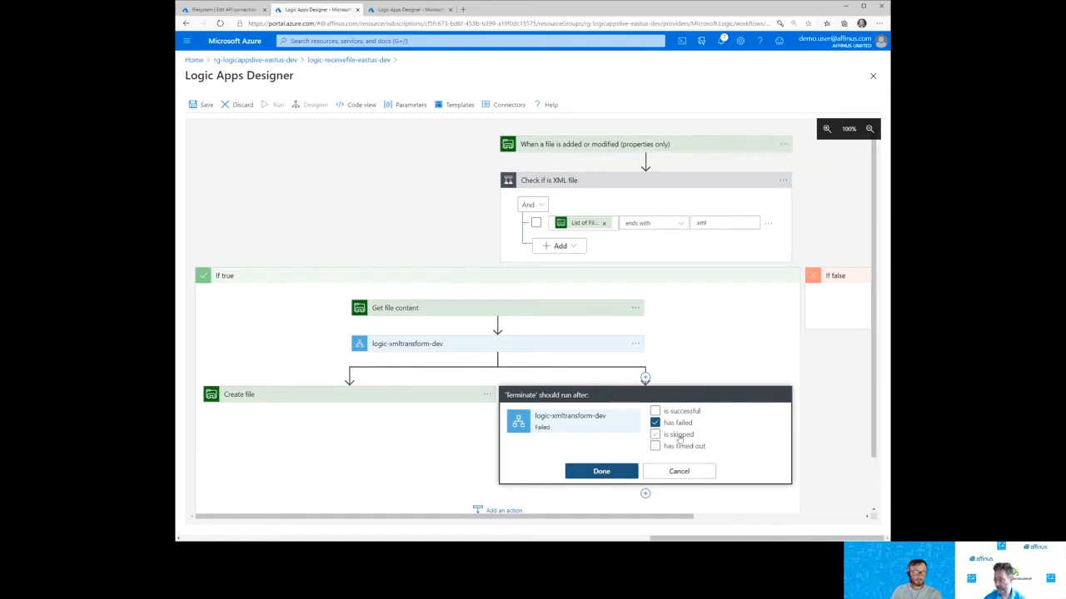
{"action": "left_click", "coordinate": [601, 471]}
{"action": "left_click", "coordinate": [656, 398]}
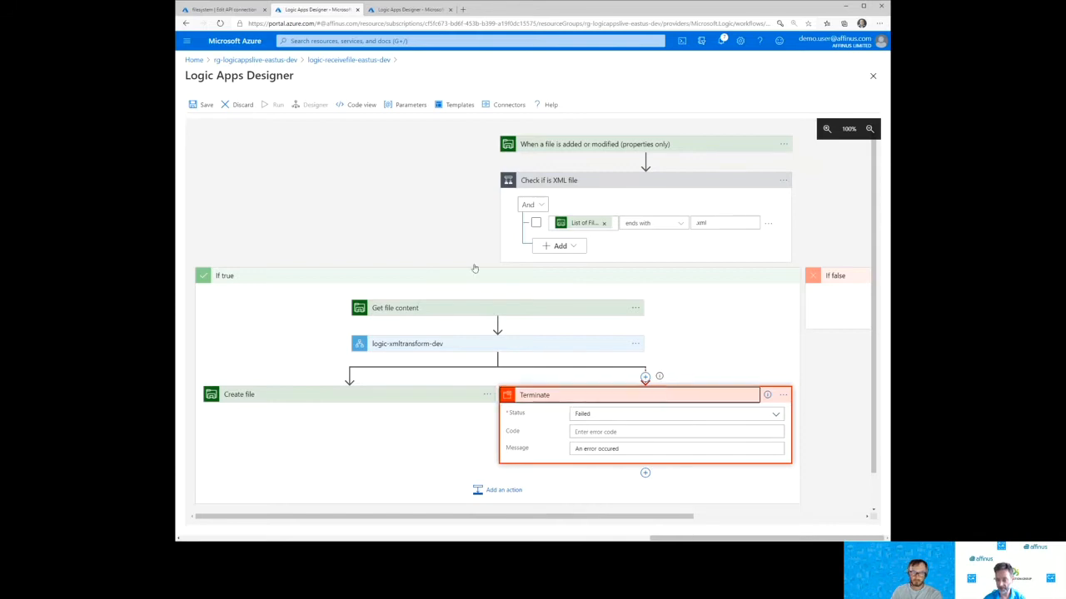
{"action": "left_click", "coordinate": [205, 105]}
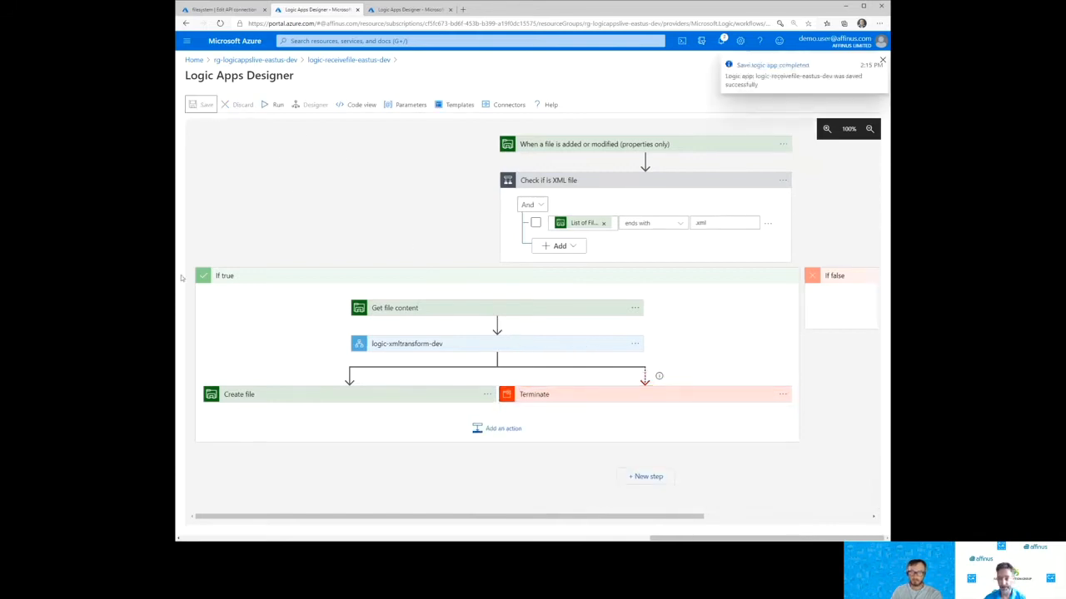
Return to the logic-receivefile-eastus-dev overview and refresh it to check for a new run.
{"action": "left_click", "coordinate": [348, 60]}
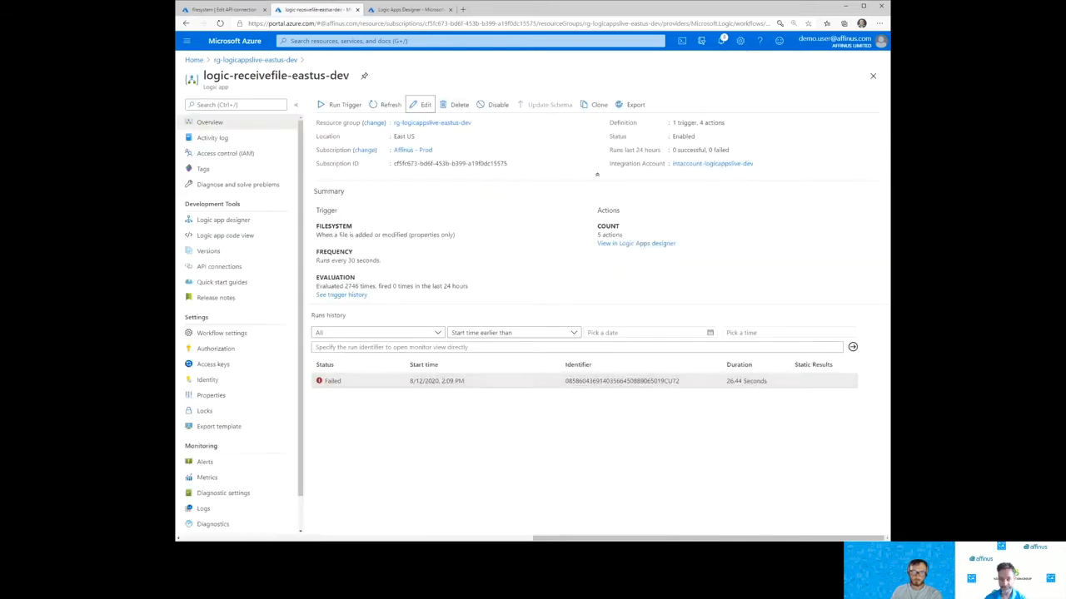
{"action": "key", "text": "alt+Tab"}
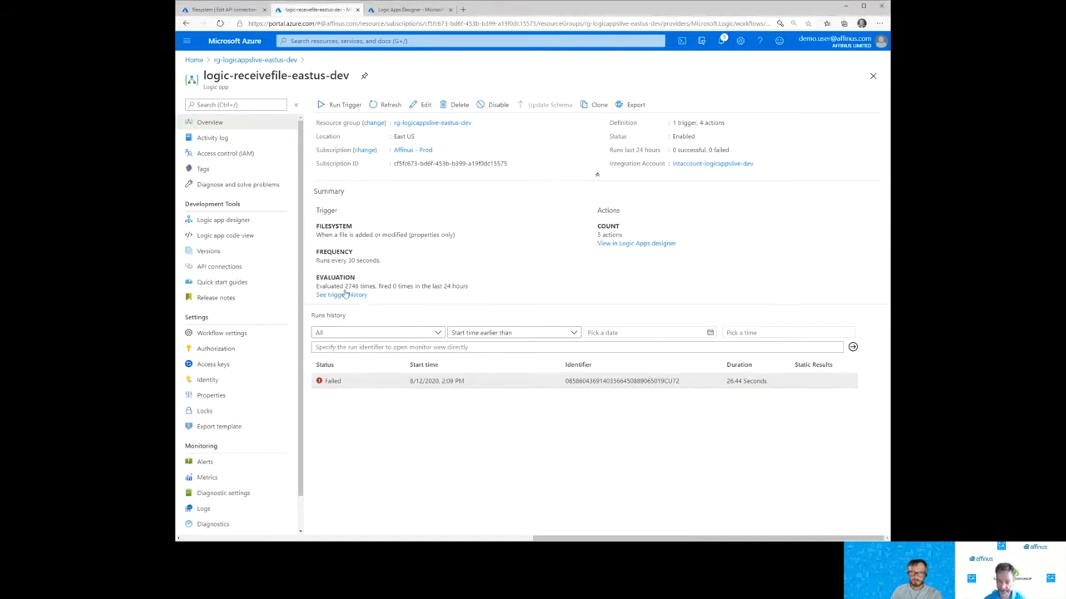
{"action": "left_click", "coordinate": [390, 104]}
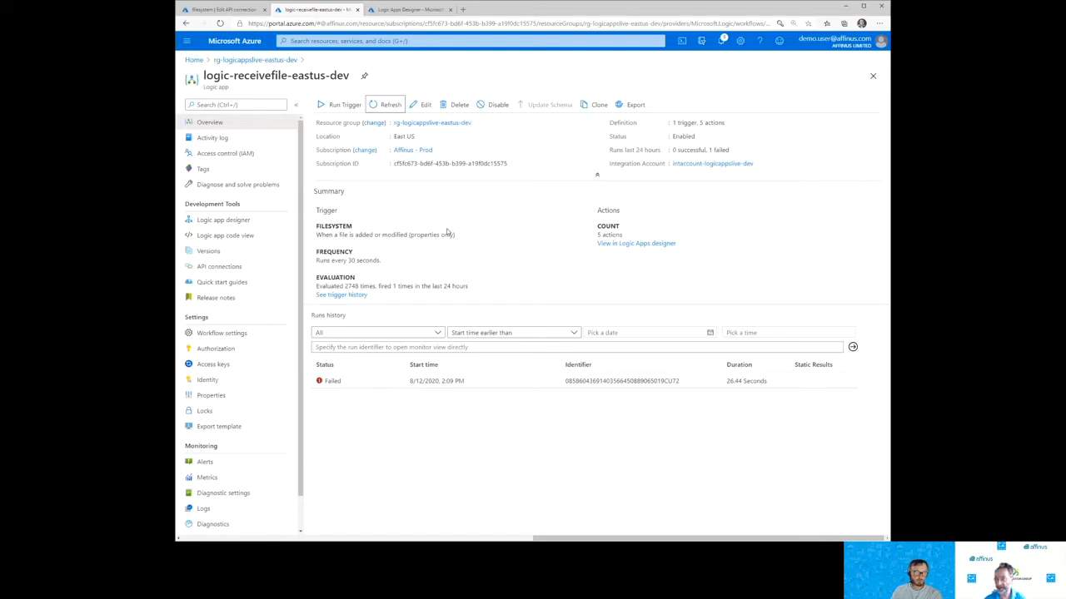
Review the file trigger's history, then refresh the runs history and open the 2:16 PM run.
{"action": "left_click", "coordinate": [335, 297]}
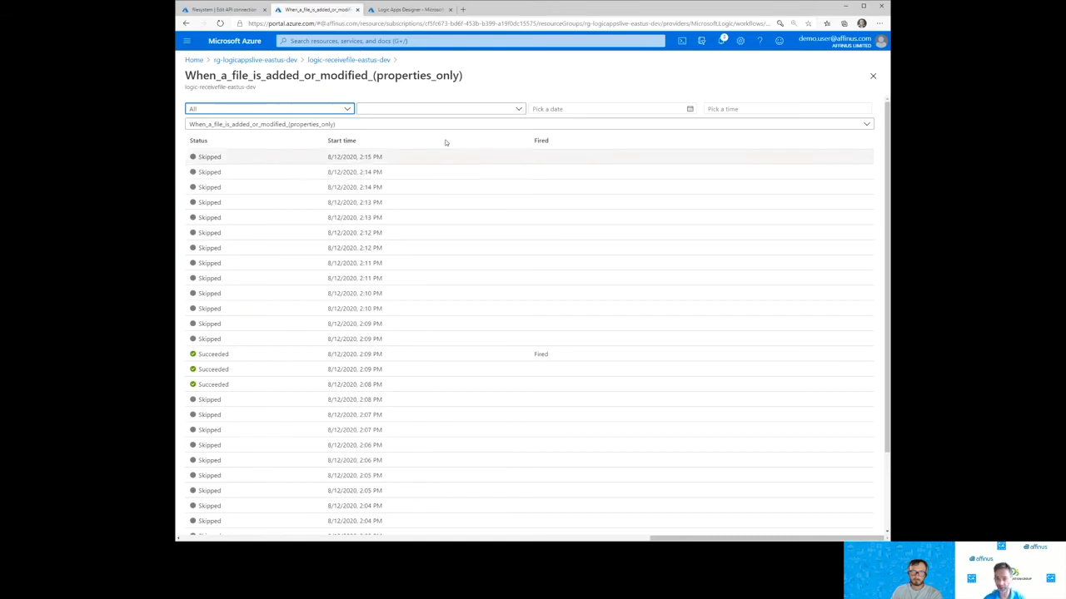
{"action": "left_click", "coordinate": [349, 60]}
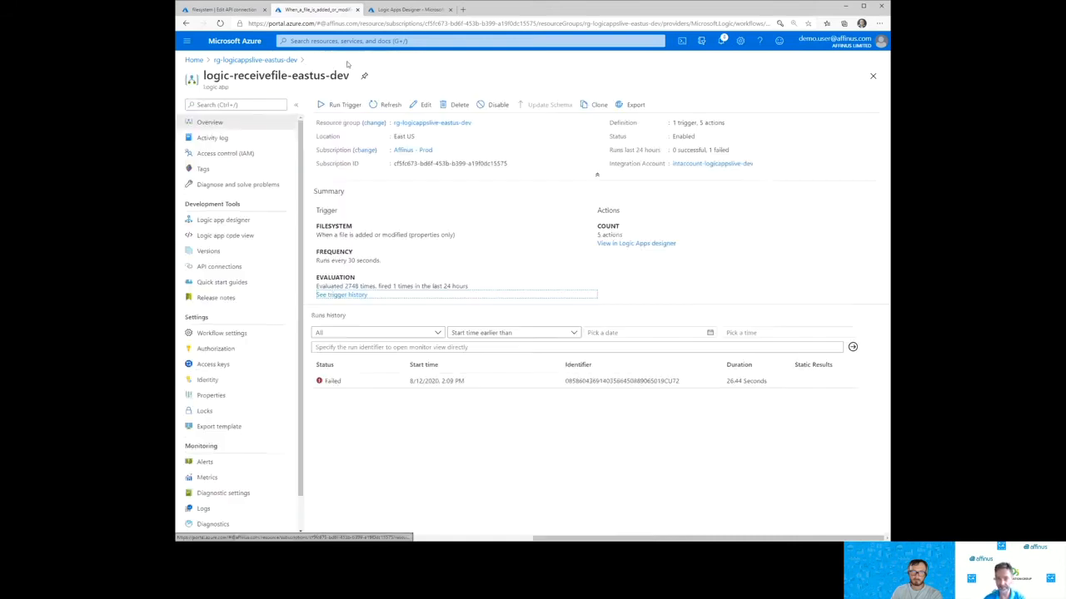
{"action": "left_click", "coordinate": [392, 105]}
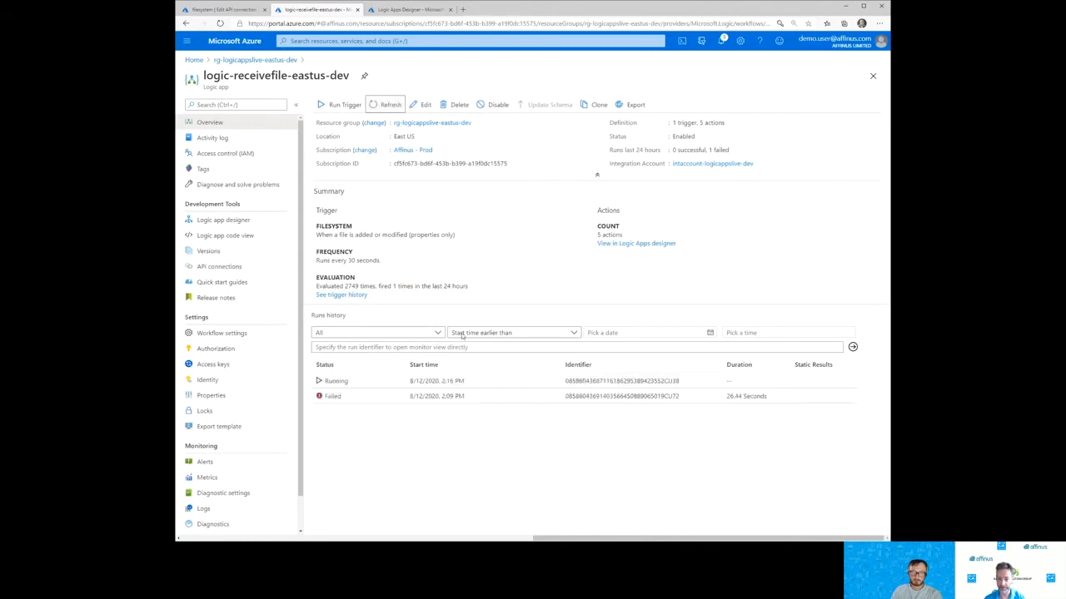
{"action": "left_click", "coordinate": [433, 386]}
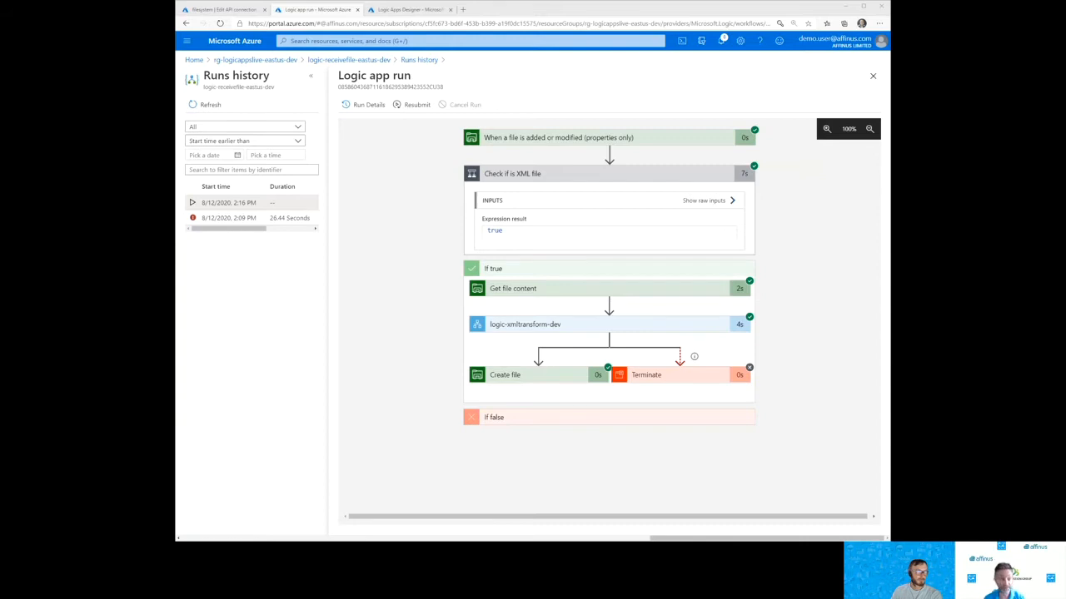
Expand logic-xmltransform-dev in the 2:16 PM run and examine its input content and content type, status code, headers and body.
{"action": "left_click", "coordinate": [543, 332]}
{"action": "scroll", "coordinate": [733, 339], "scroll_direction": "down", "scroll_amount": 1}
{"action": "scroll", "coordinate": [703, 308], "scroll_direction": "down", "scroll_amount": 1}
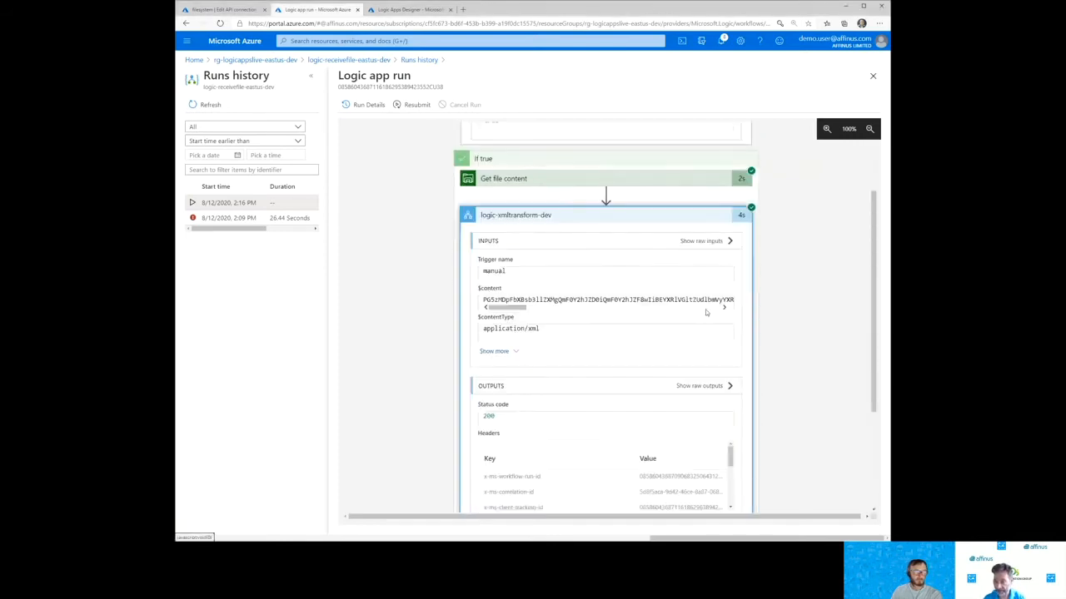
{"action": "mouse_move", "coordinate": [506, 300]}
{"action": "left_mouse_down"}
{"action": "mouse_move", "coordinate": [638, 300]}
{"action": "mouse_move", "coordinate": [498, 302]}
{"action": "left_mouse_up"}
{"action": "scroll", "coordinate": [582, 323], "scroll_direction": "down", "scroll_amount": 1}
{"action": "scroll", "coordinate": [581, 323], "scroll_direction": "down", "scroll_amount": 2}
{"action": "scroll", "coordinate": [588, 332], "scroll_direction": "down", "scroll_amount": 1}
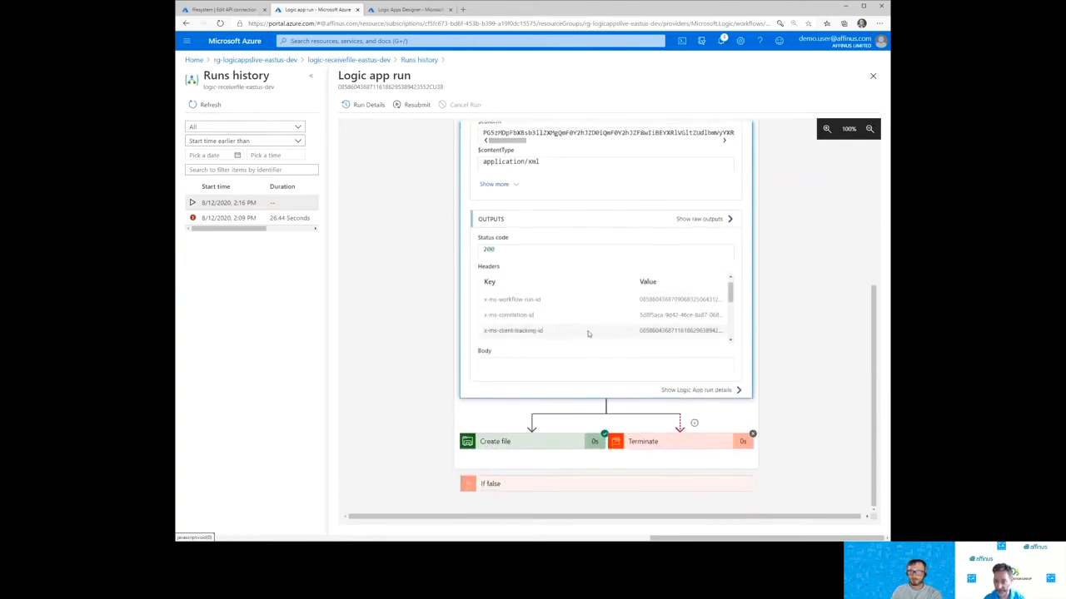
{"action": "double_click", "coordinate": [515, 252]}
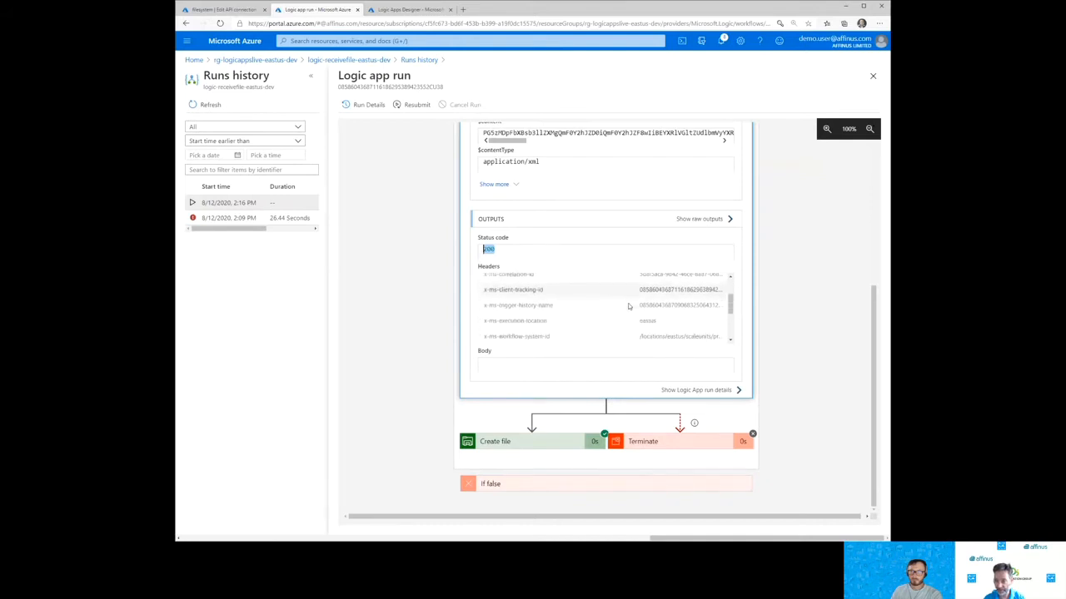
{"action": "scroll", "coordinate": [632, 306], "scroll_direction": "up", "scroll_amount": 1}
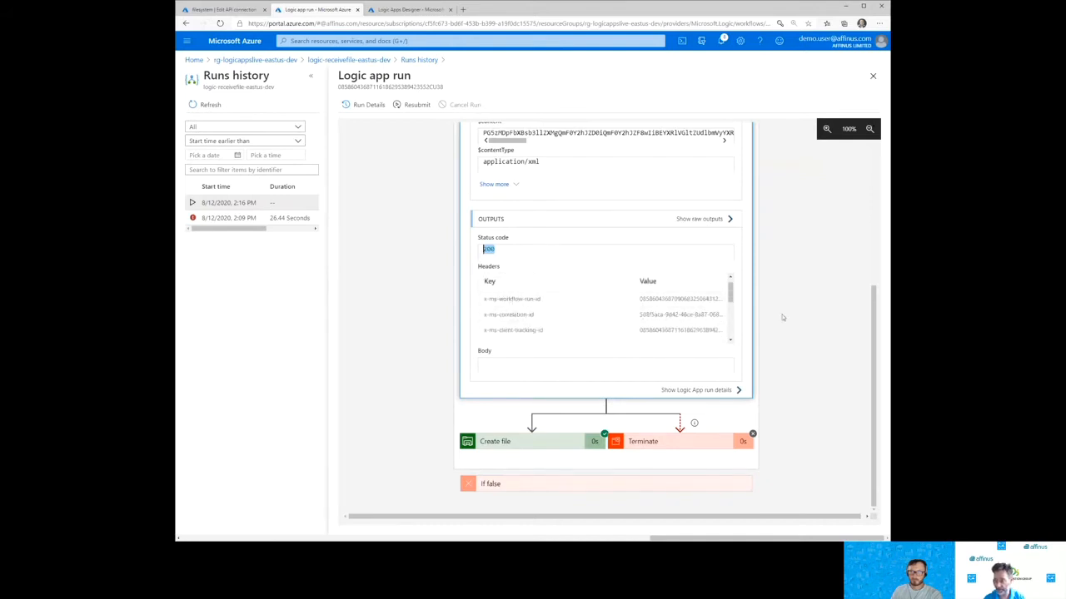
{"action": "scroll", "coordinate": [786, 300], "scroll_direction": "up", "scroll_amount": 4}
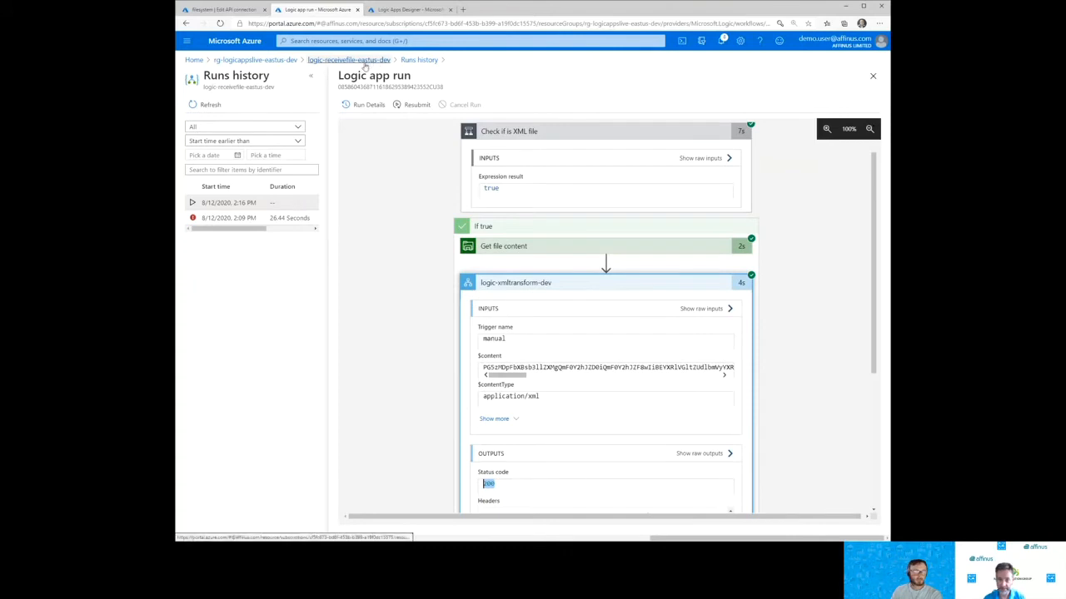
Switch to the logic-xmltransform-dev overview, refresh its runs history and open the 8/12/2020 2:16 PM run.
{"action": "left_click", "coordinate": [407, 9]}
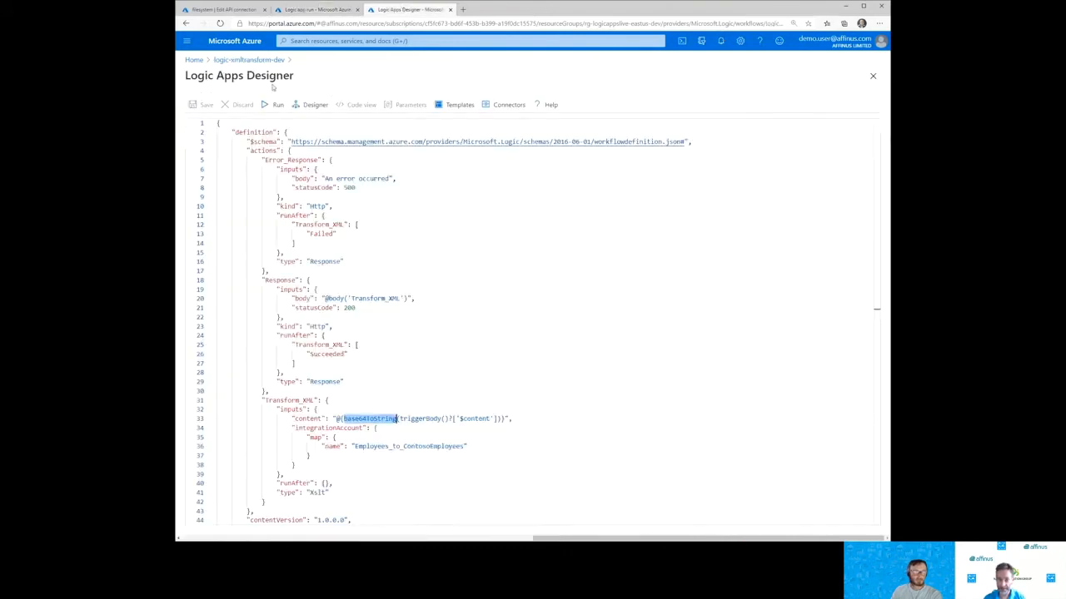
{"action": "left_click", "coordinate": [261, 60]}
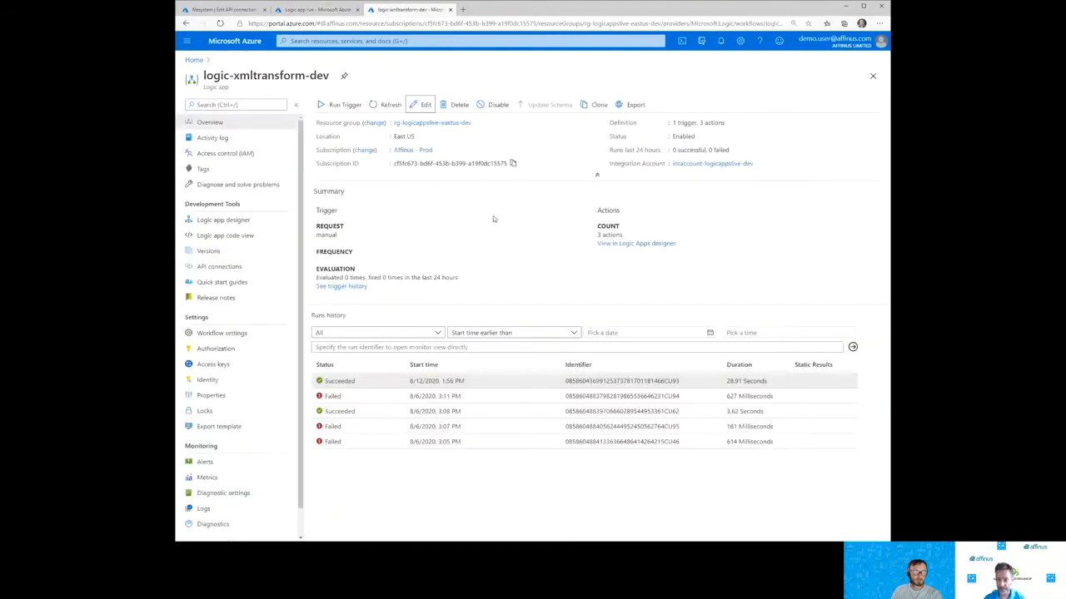
{"action": "left_click", "coordinate": [386, 104]}
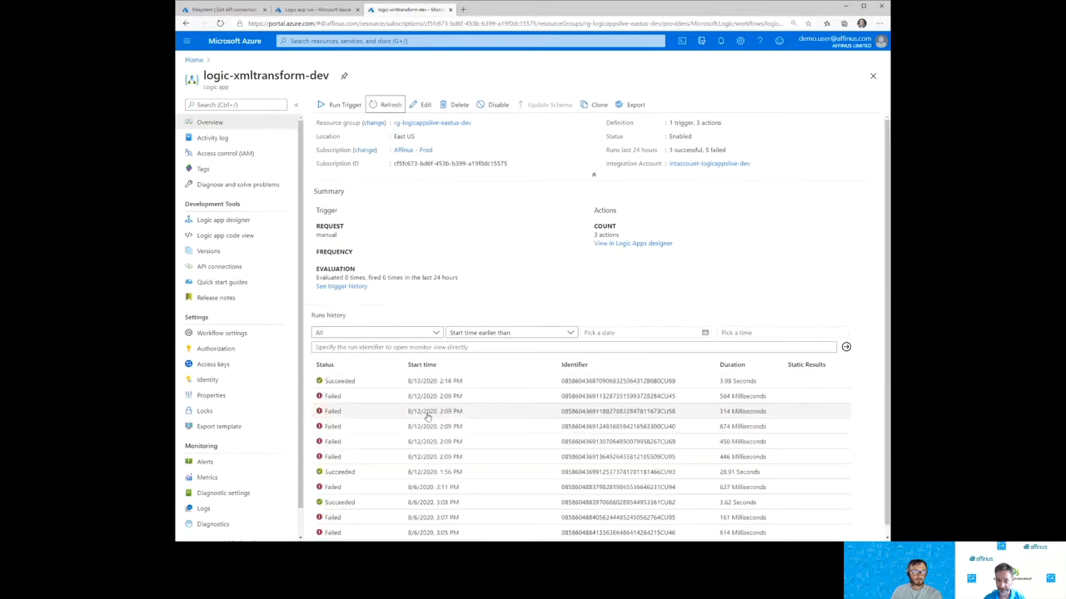
{"action": "left_click", "coordinate": [432, 384]}
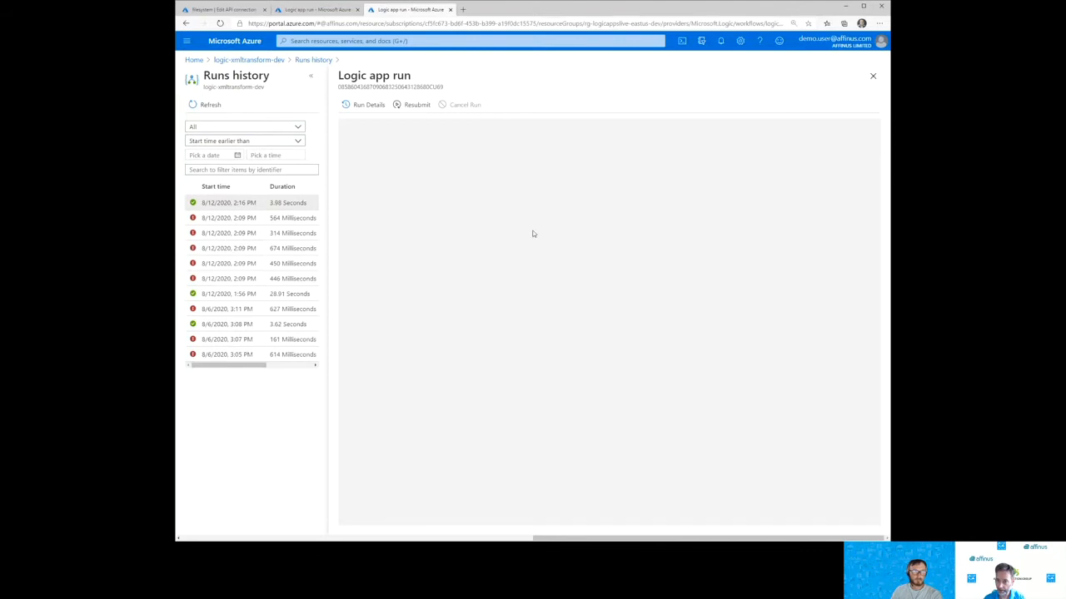
Inspect the HTTP request trigger's schema, received content and content type, and collapse it.
{"action": "left_click", "coordinate": [560, 144]}
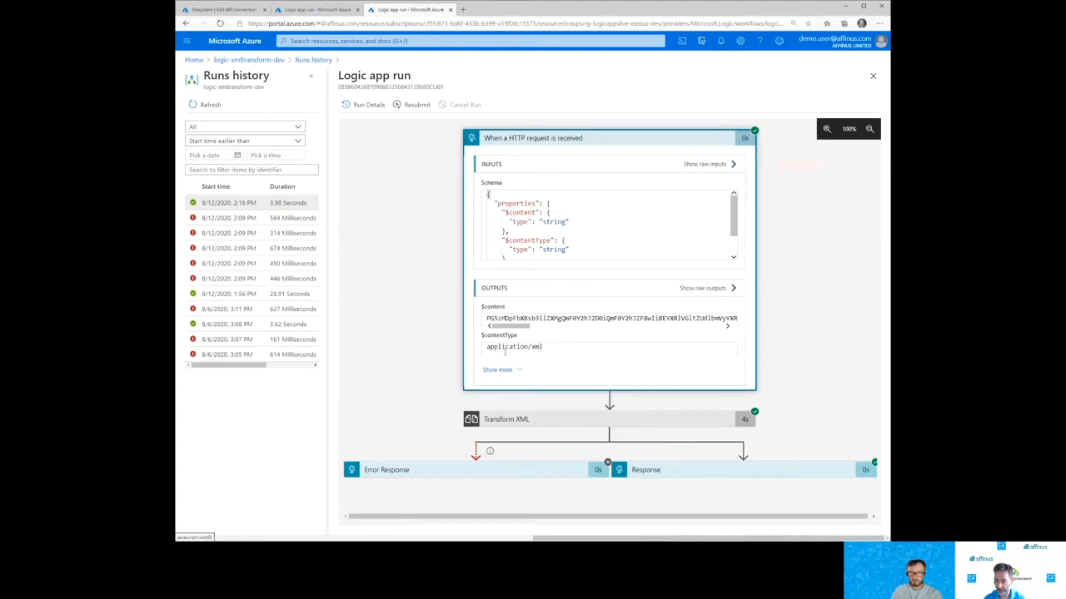
{"action": "left_click_drag", "start_coordinate": [544, 347], "coordinate": [474, 351]}
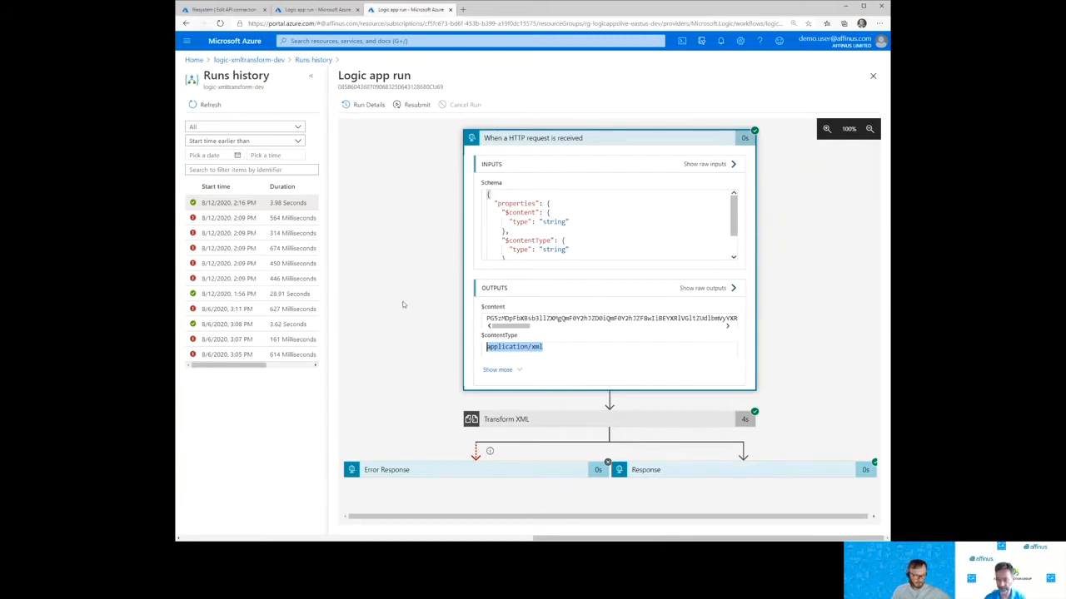
{"action": "left_click", "coordinate": [550, 137]}
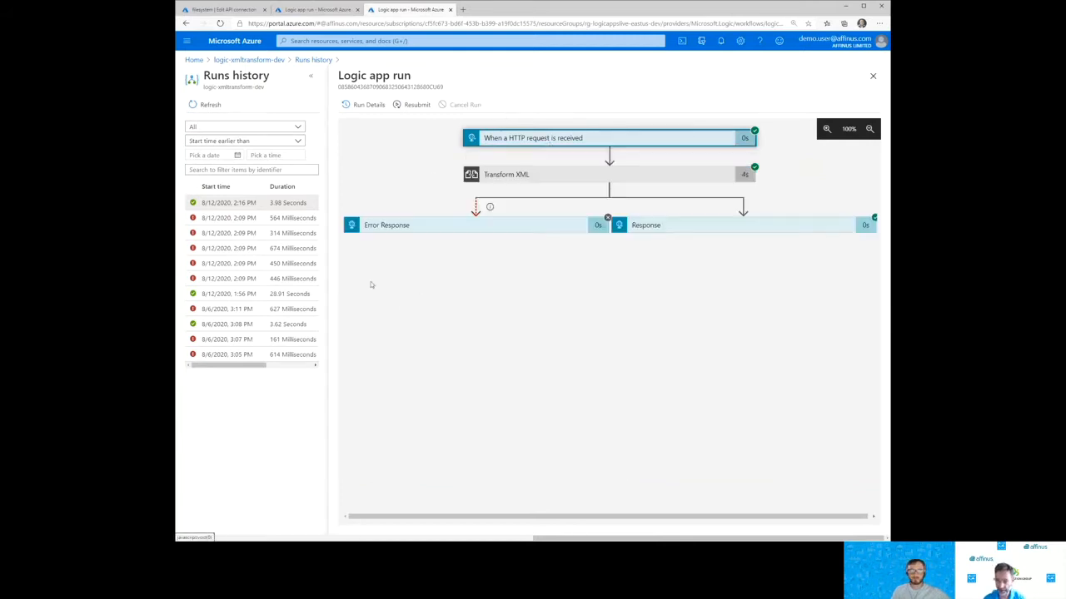
Check the Transform XML action's inputs and raw outputs, return to the run and collapse the action.
{"action": "left_click", "coordinate": [543, 180]}
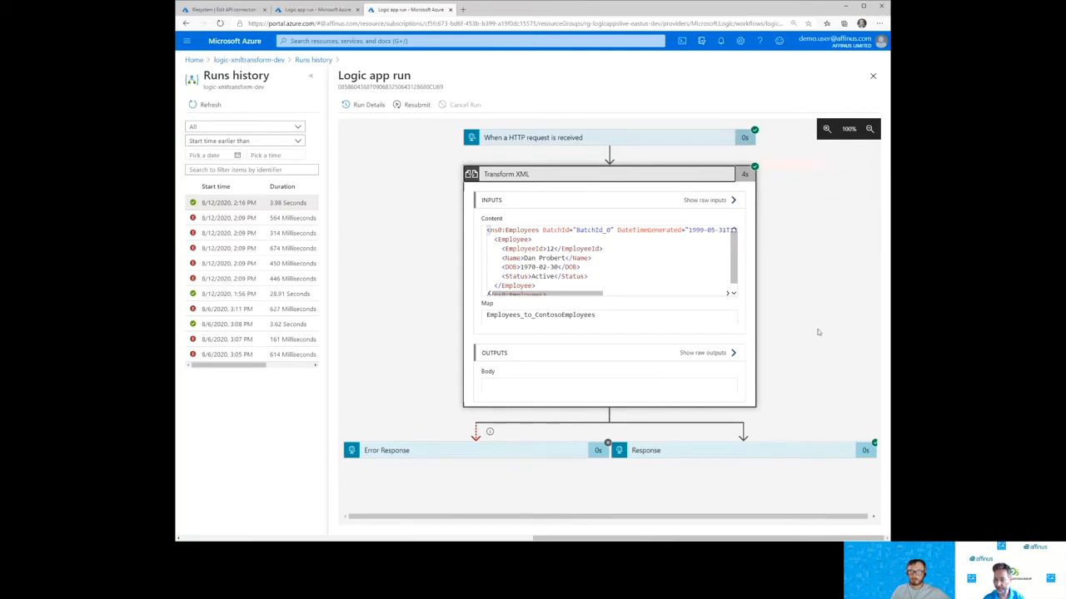
{"action": "left_click", "coordinate": [713, 354]}
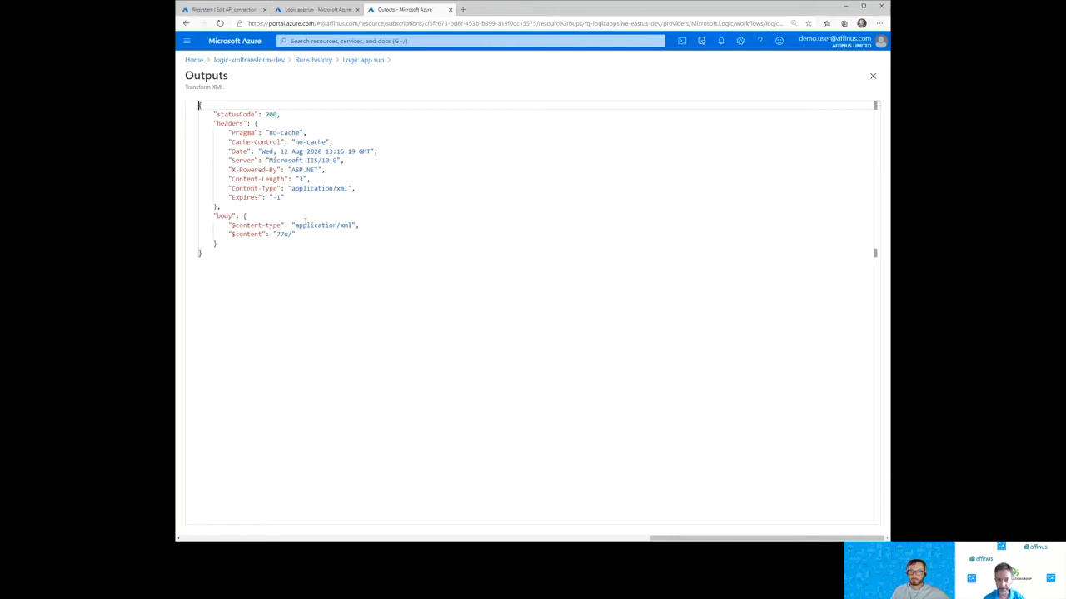
{"action": "left_click", "coordinate": [364, 61]}
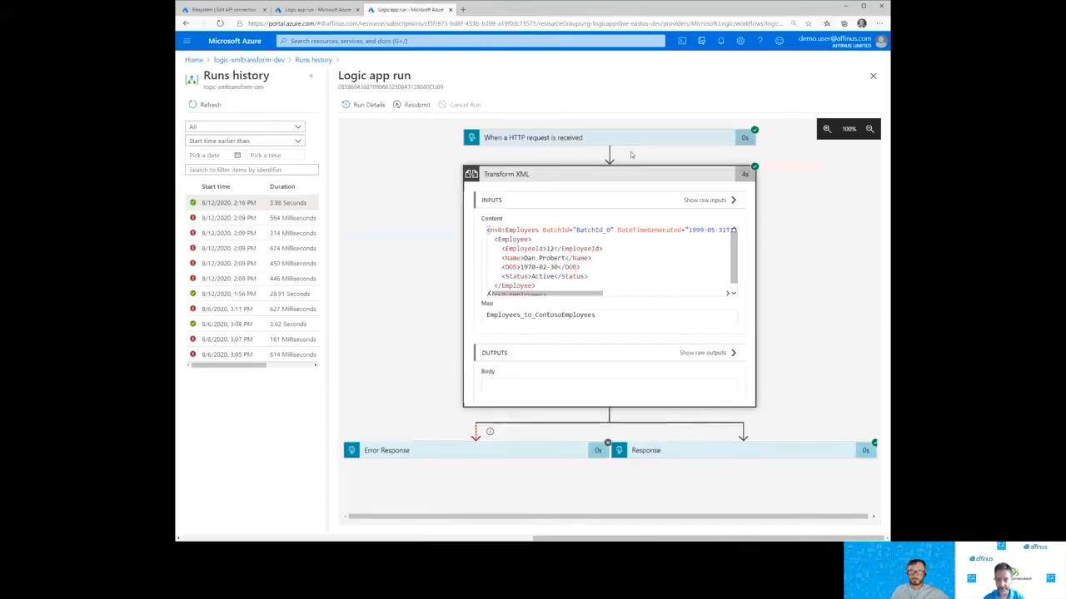
{"action": "left_click", "coordinate": [557, 176]}
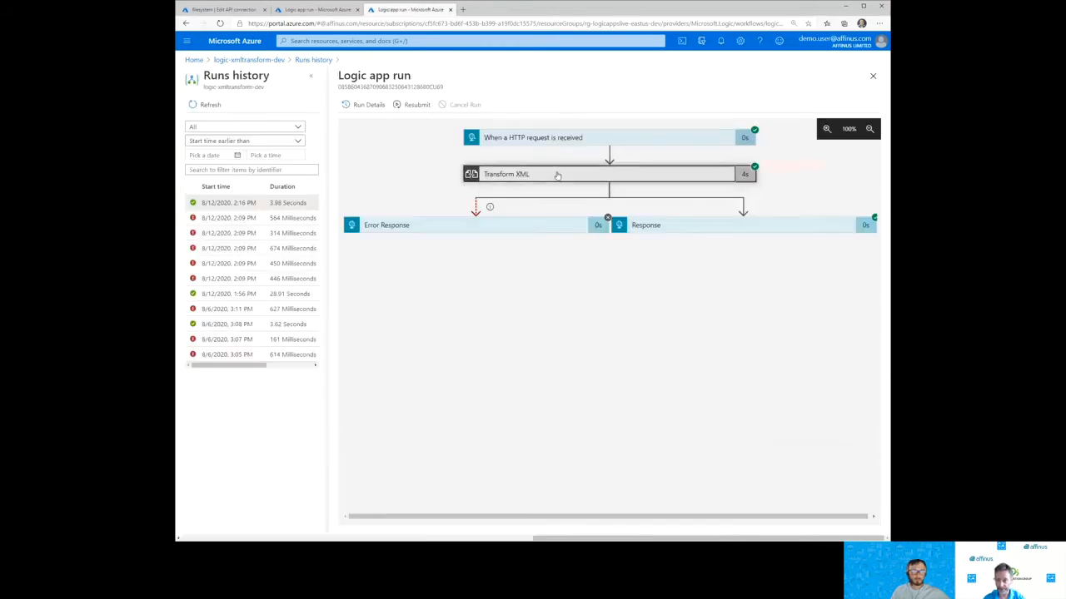
Re-examine the Transform XML action's input content, map and output body, and collapse it again.
{"action": "left_click", "coordinate": [492, 177]}
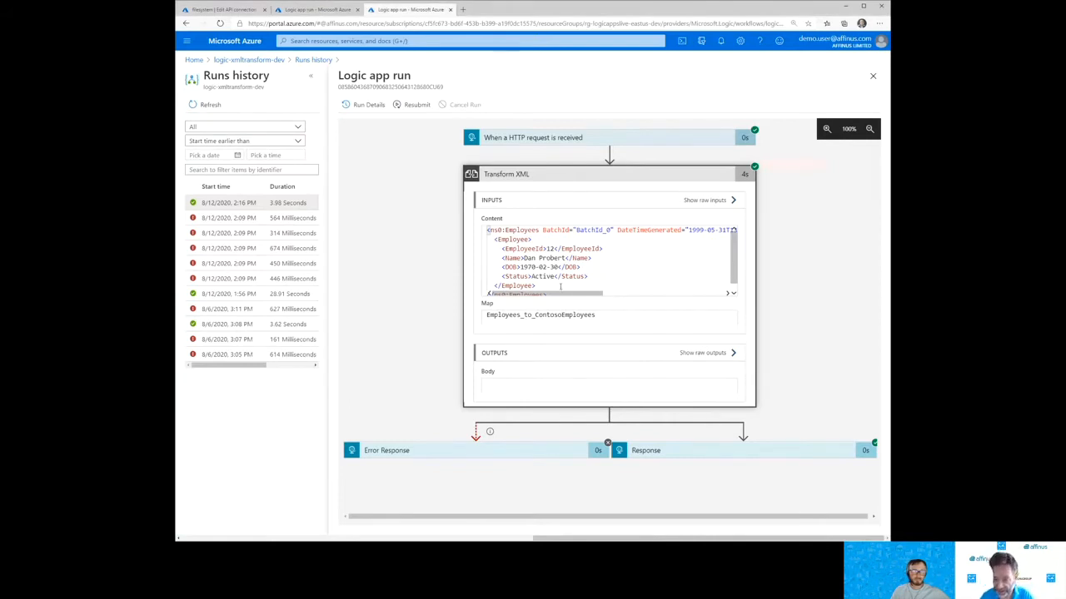
{"action": "left_click_drag", "start_coordinate": [561, 295], "coordinate": [515, 298]}
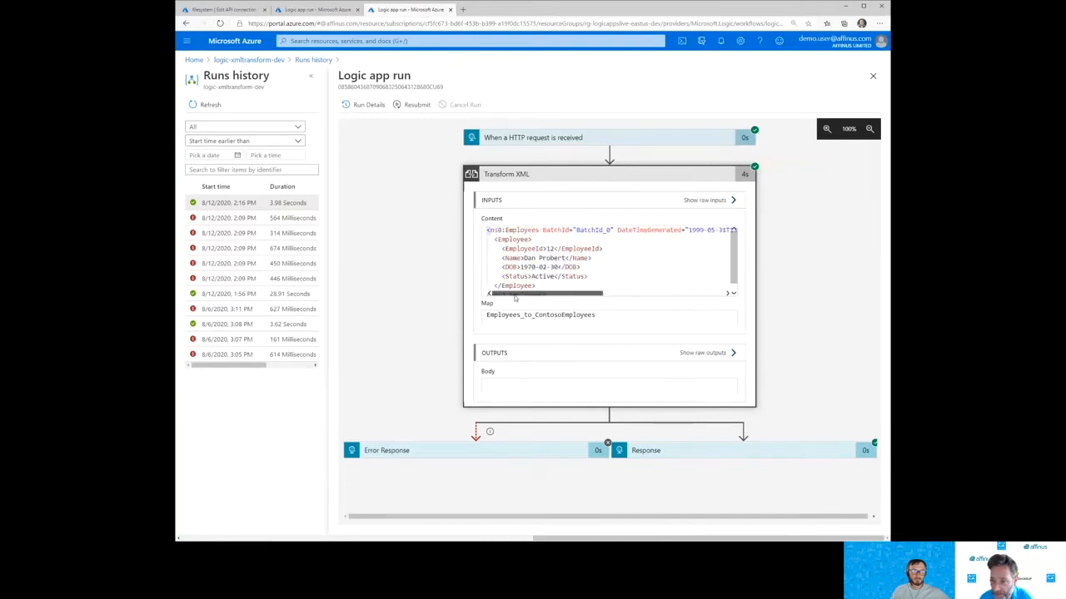
{"action": "left_click", "coordinate": [551, 176]}
{"action": "left_click", "coordinate": [534, 177]}
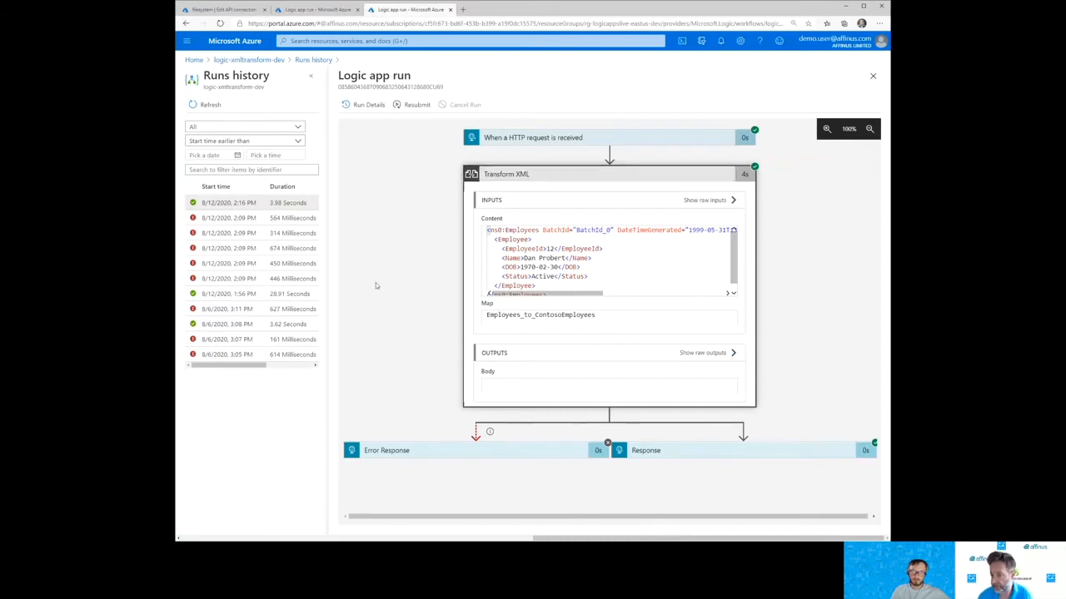
{"action": "left_click", "coordinate": [569, 176]}
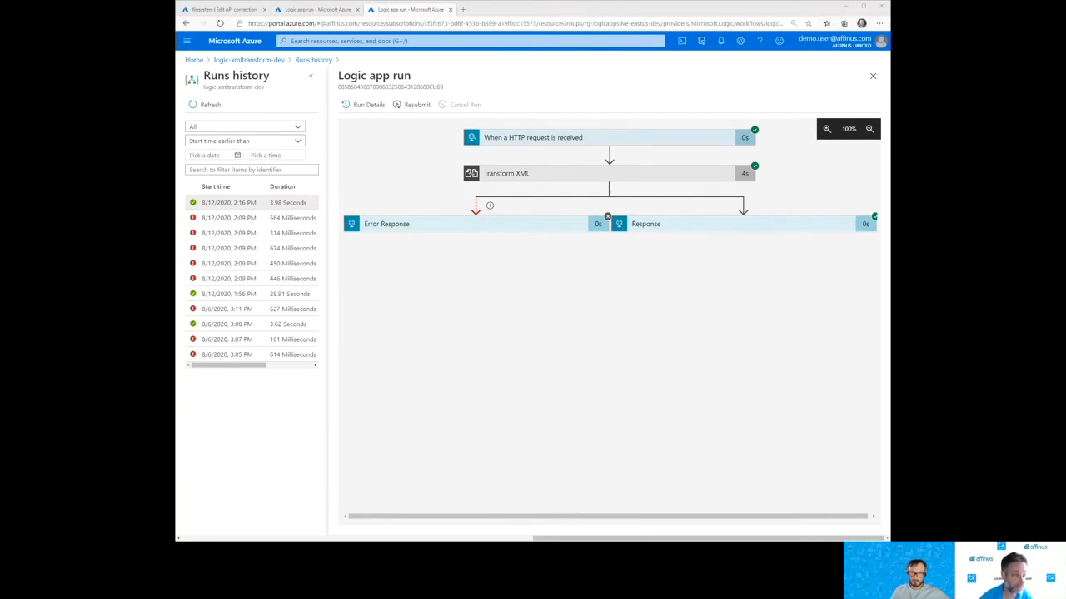
Return to the logic-receivefile-eastus-dev overview, refresh it for a new run and open the 2:19 PM run.
{"action": "left_click", "coordinate": [316, 12]}
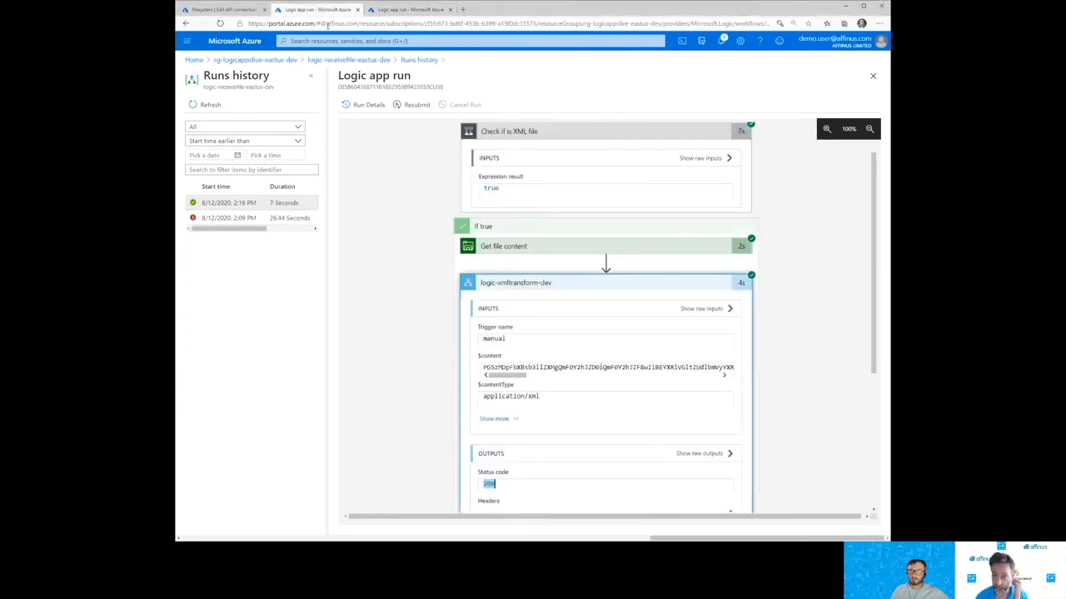
{"action": "left_click", "coordinate": [348, 60]}
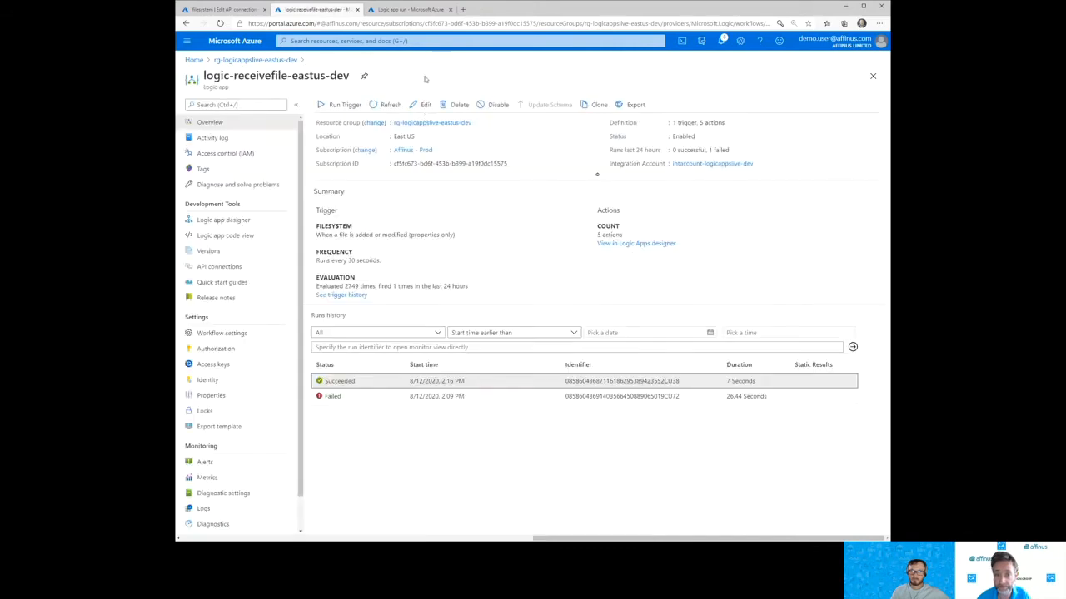
{"action": "left_click", "coordinate": [389, 105]}
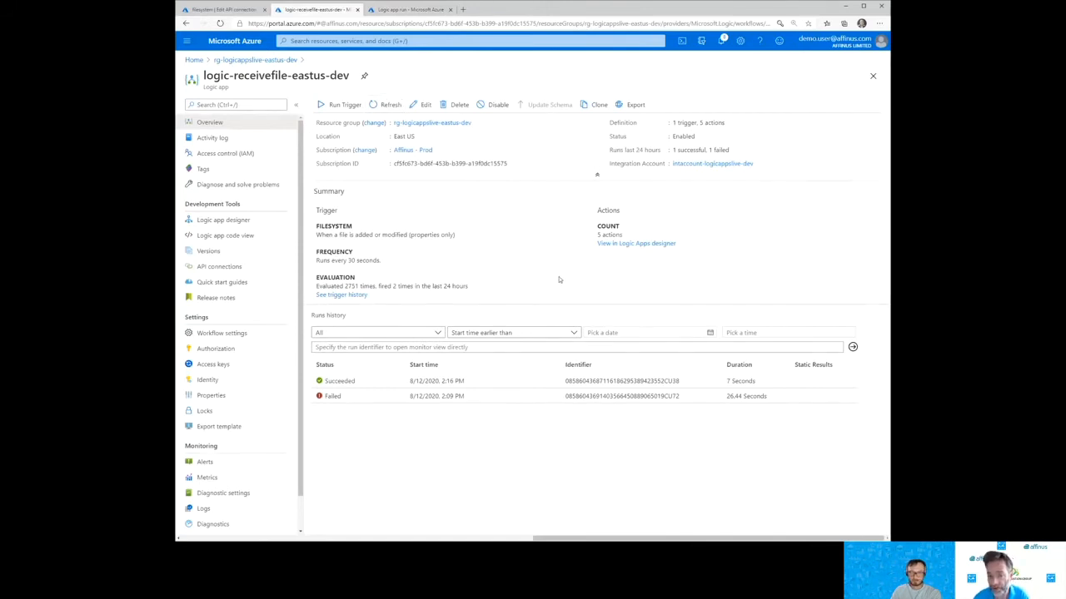
{"action": "left_click", "coordinate": [388, 104]}
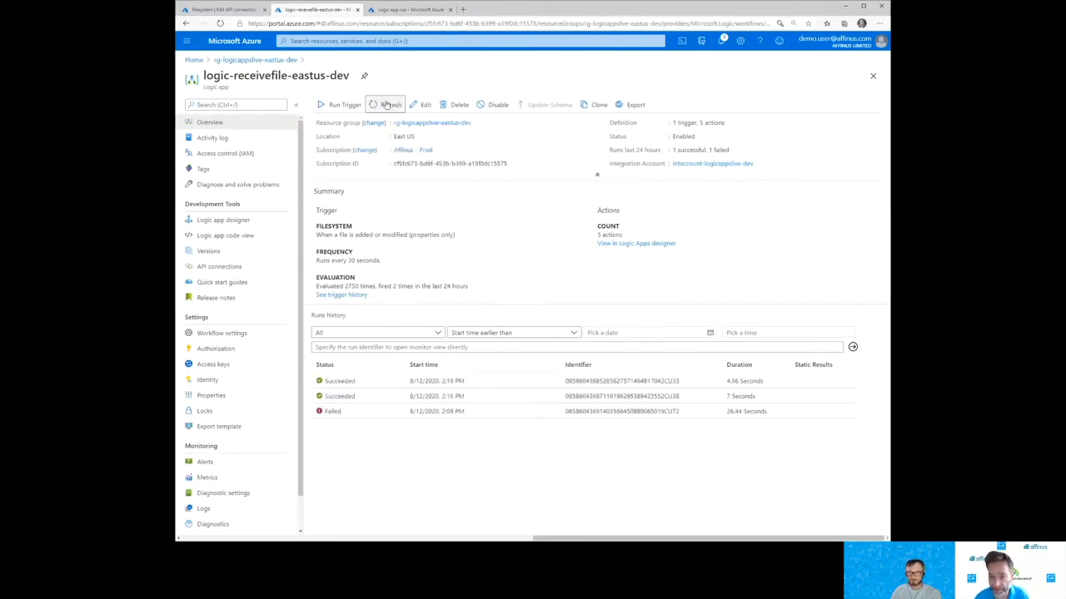
{"action": "left_click", "coordinate": [450, 381]}
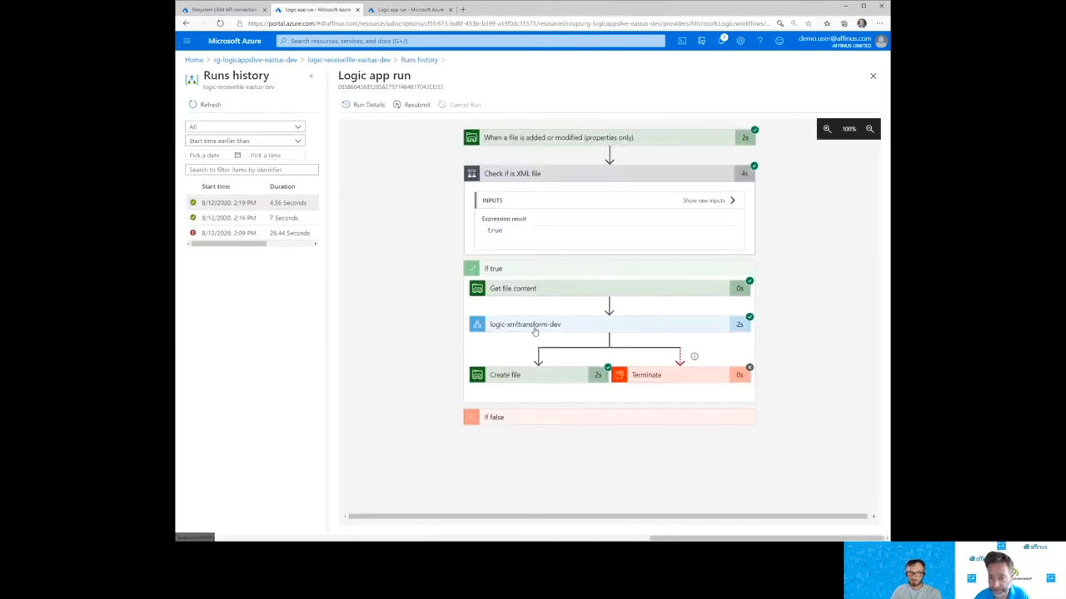
Refresh the logic-xmltransform-dev runs history and open its 2:19 PM run.
{"action": "left_click", "coordinate": [412, 9]}
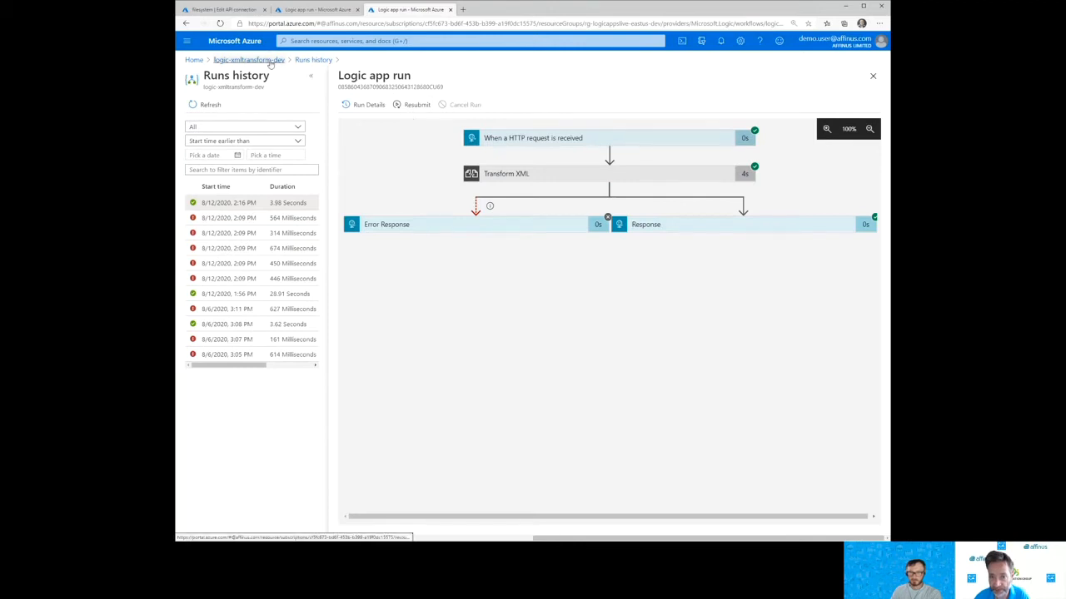
{"action": "left_click", "coordinate": [208, 105]}
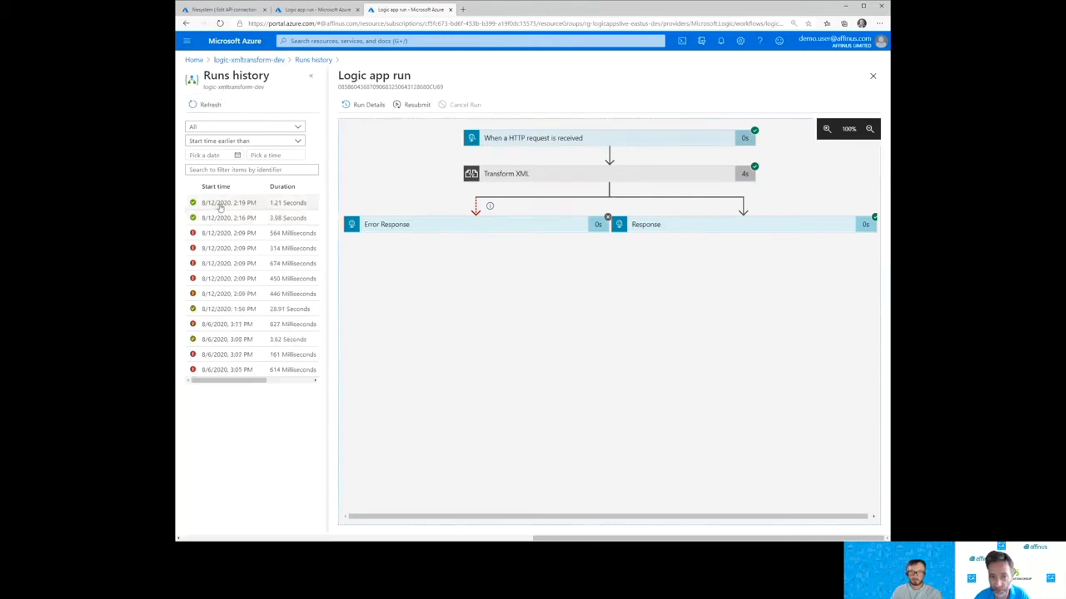
{"action": "left_click", "coordinate": [220, 206]}
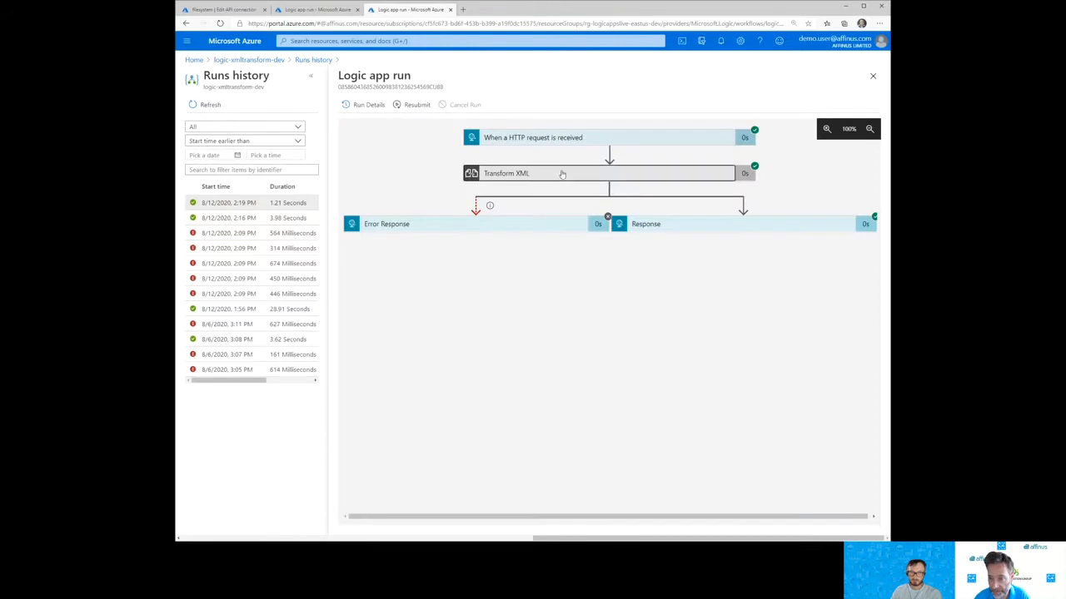
Expand Transform XML and compare the employee name in the input XML with the FirstName and LastName elements in the output body.
{"action": "left_click", "coordinate": [562, 175]}
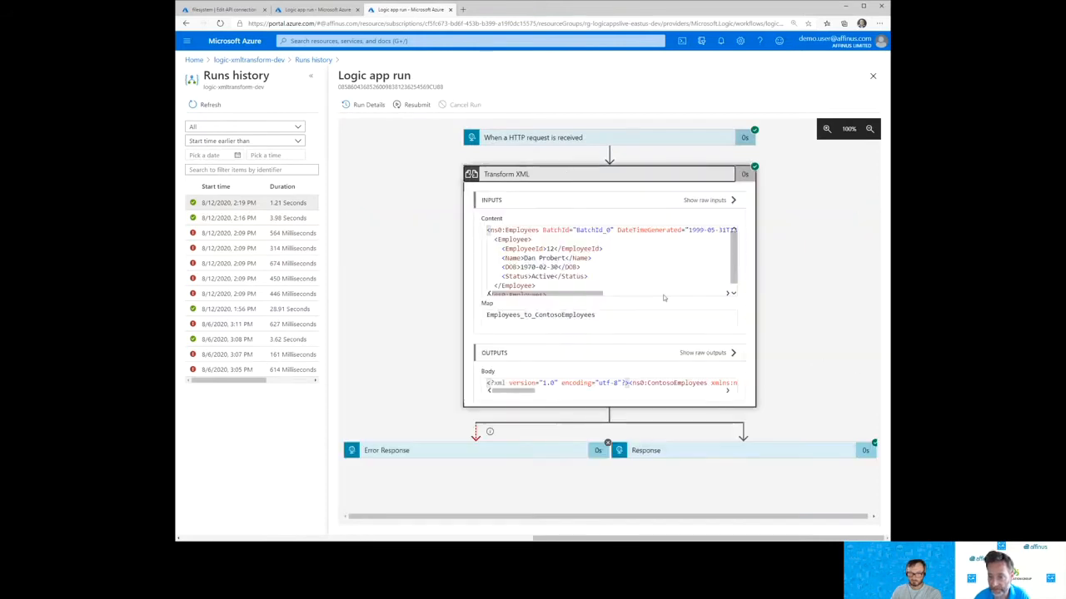
{"action": "left_click_drag", "start_coordinate": [488, 231], "coordinate": [574, 303]}
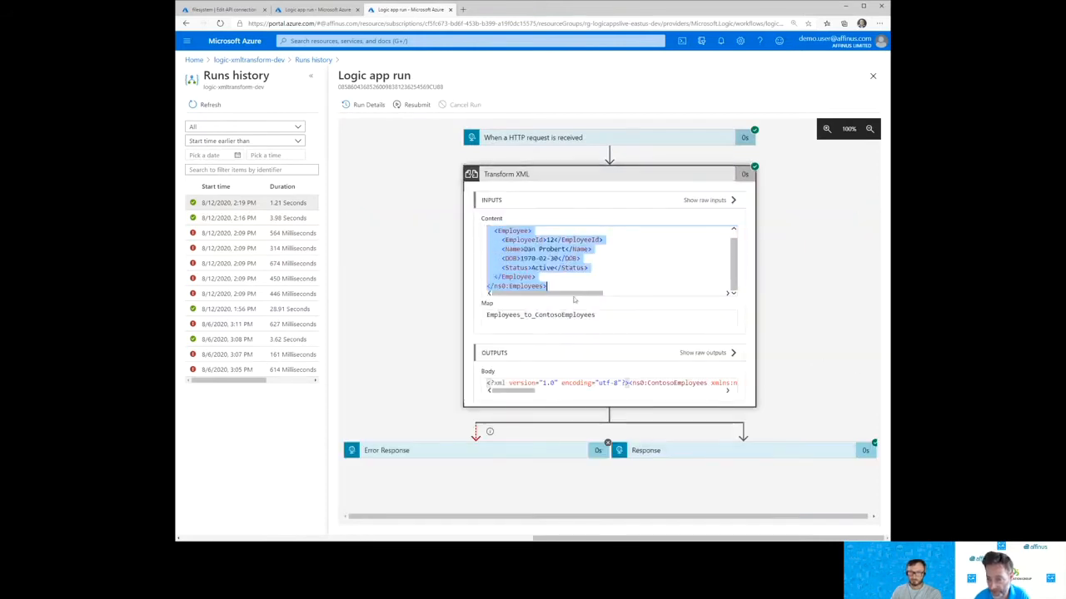
{"action": "left_click_drag", "start_coordinate": [522, 396], "coordinate": [596, 396]}
{"action": "double_click", "coordinate": [537, 383]}
{"action": "left_click", "coordinate": [553, 250]}
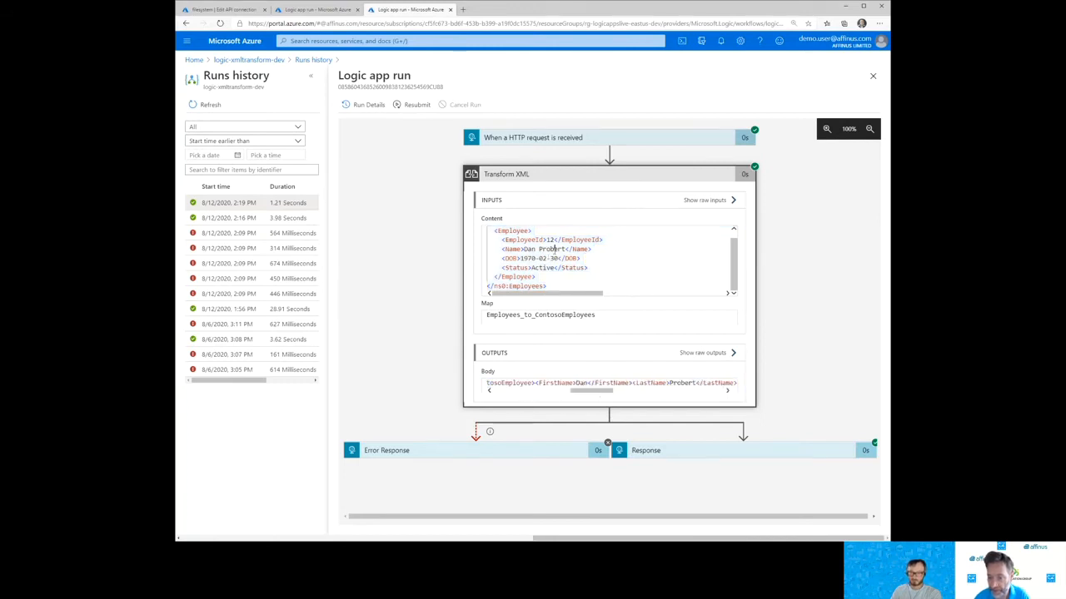
{"action": "left_click_drag", "start_coordinate": [524, 249], "coordinate": [567, 249]}
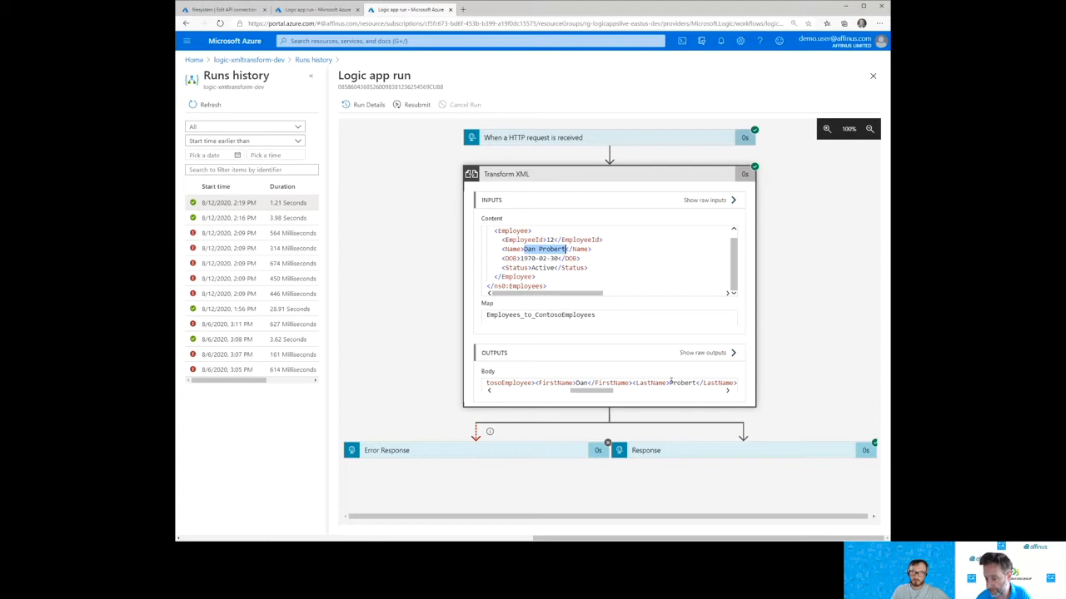
Examine the DateOfBirth, Status and UniqueId elements in the Transform XML output body, and collapse the action.
{"action": "left_click_drag", "start_coordinate": [597, 392], "coordinate": [647, 396]}
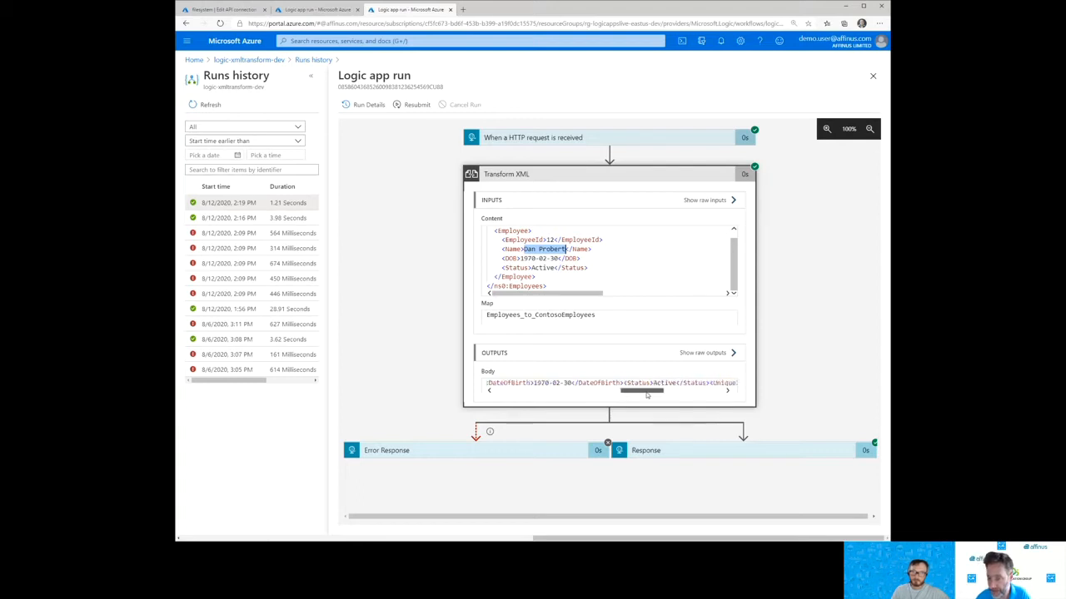
{"action": "left_click_drag", "start_coordinate": [647, 397], "coordinate": [676, 396]}
{"action": "left_click_drag", "start_coordinate": [582, 383], "coordinate": [714, 382]}
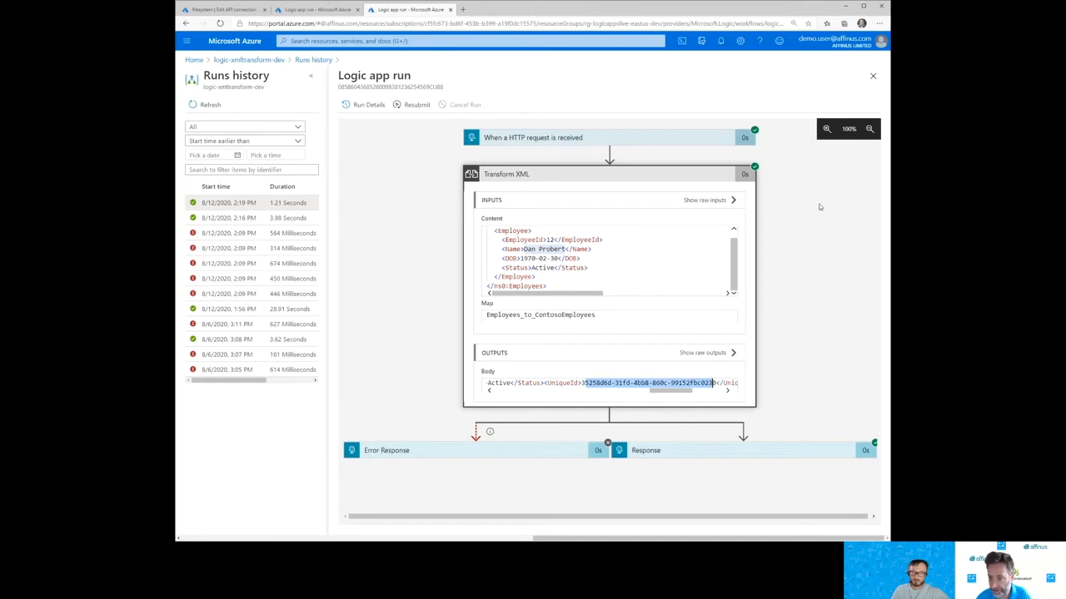
{"action": "left_click", "coordinate": [690, 179]}
{"action": "mouse_move", "coordinate": [492, 207]}
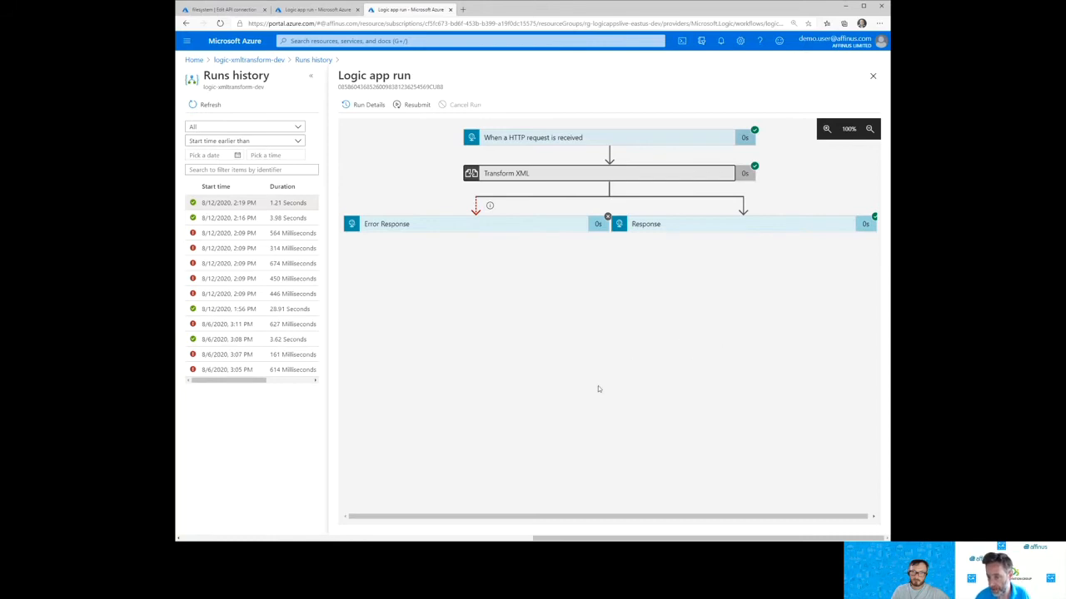
Return from the logic-receivefile-eastus-dev run to the rg-logicappslive-eastus-dev resource group.
{"action": "left_click", "coordinate": [687, 351]}
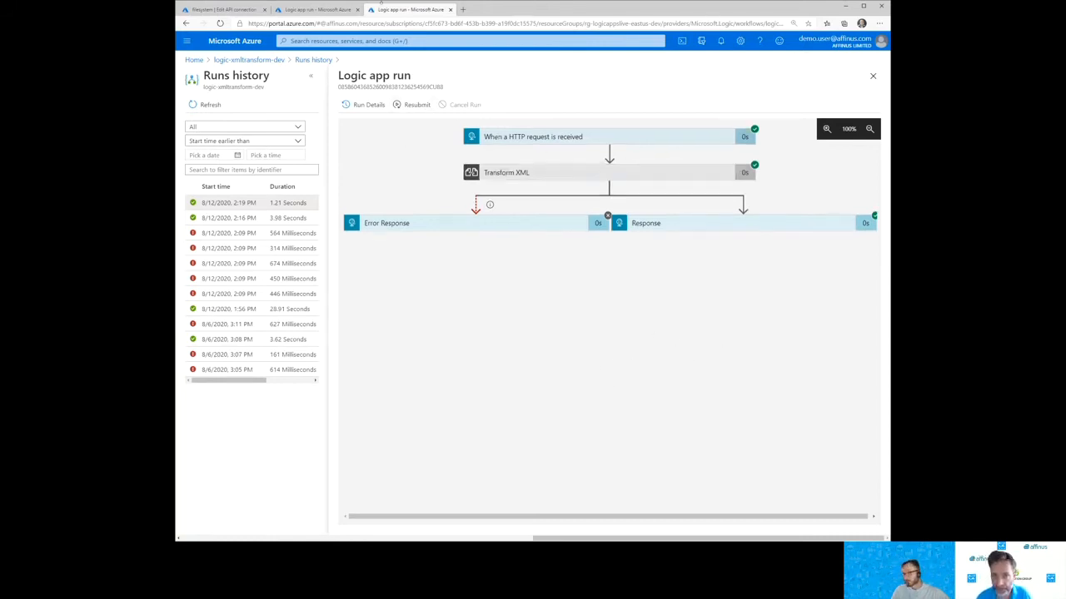
{"action": "left_click", "coordinate": [340, 10]}
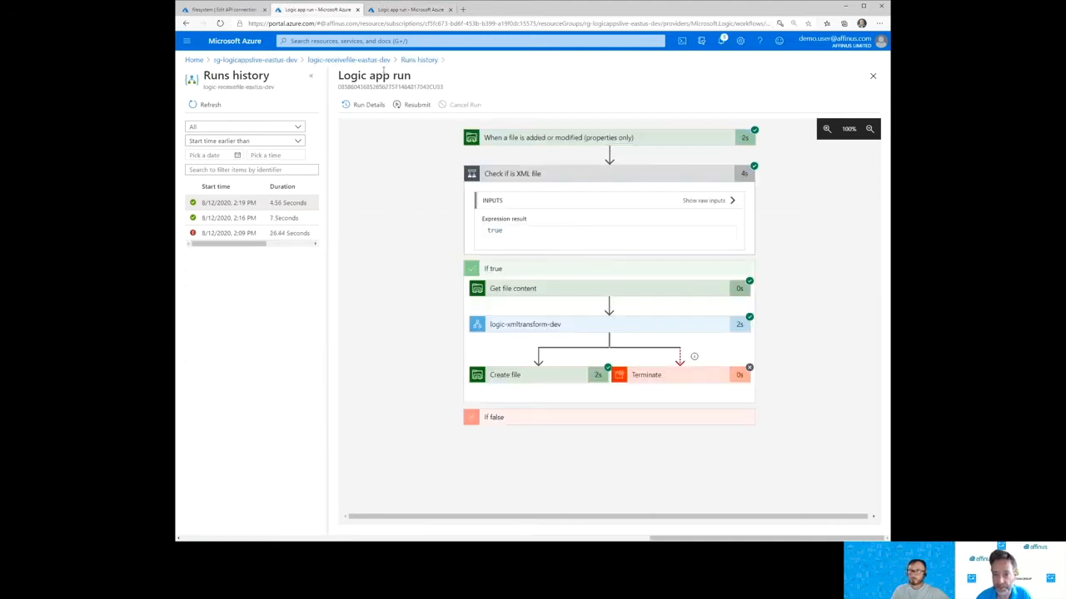
{"action": "left_click", "coordinate": [386, 9]}
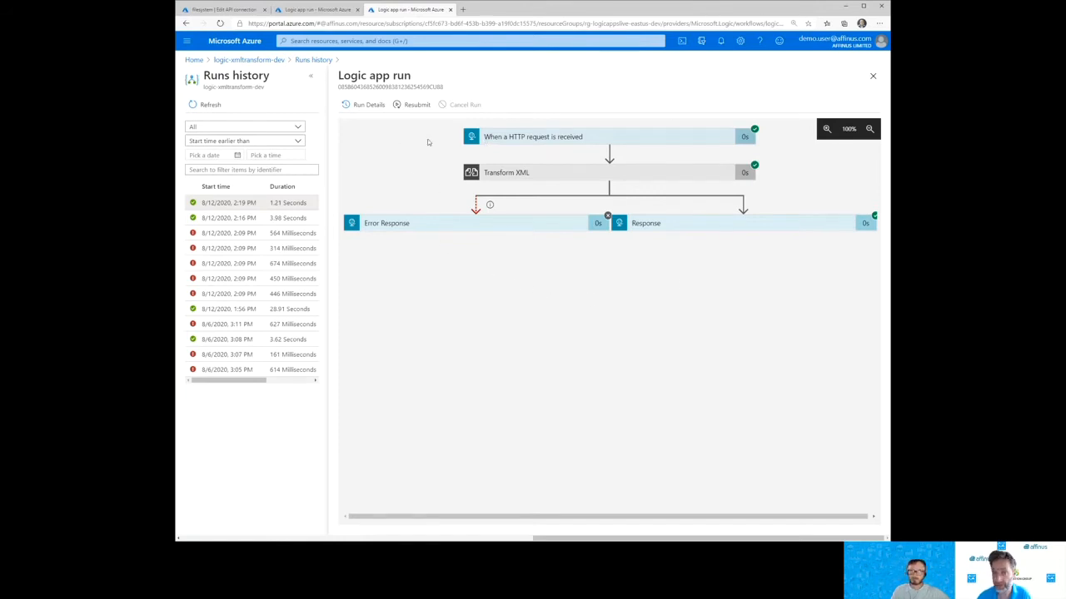
{"action": "left_click", "coordinate": [312, 10]}
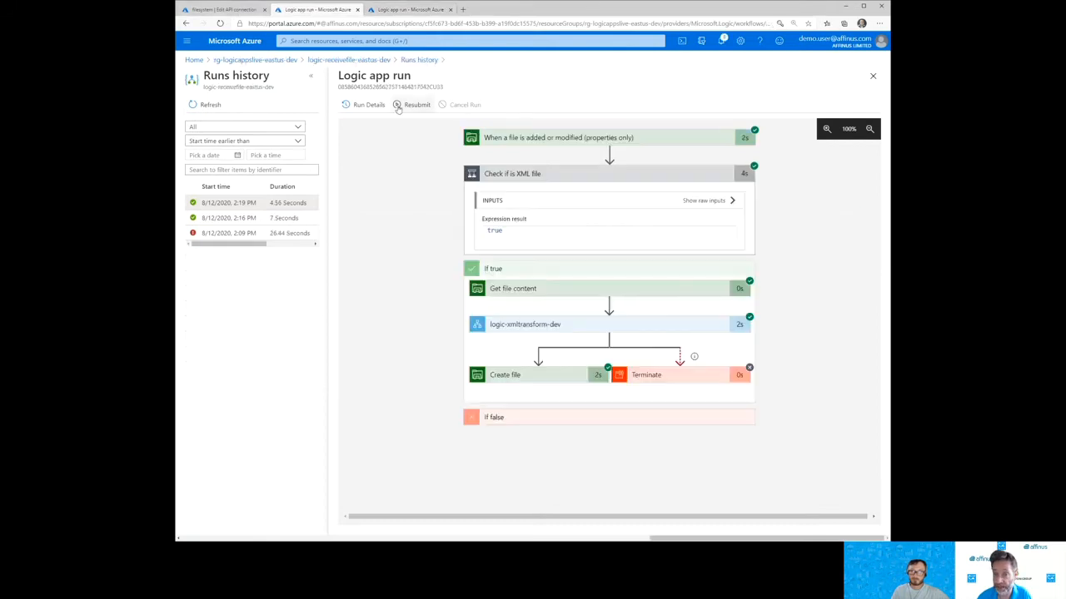
{"action": "left_click", "coordinate": [343, 60]}
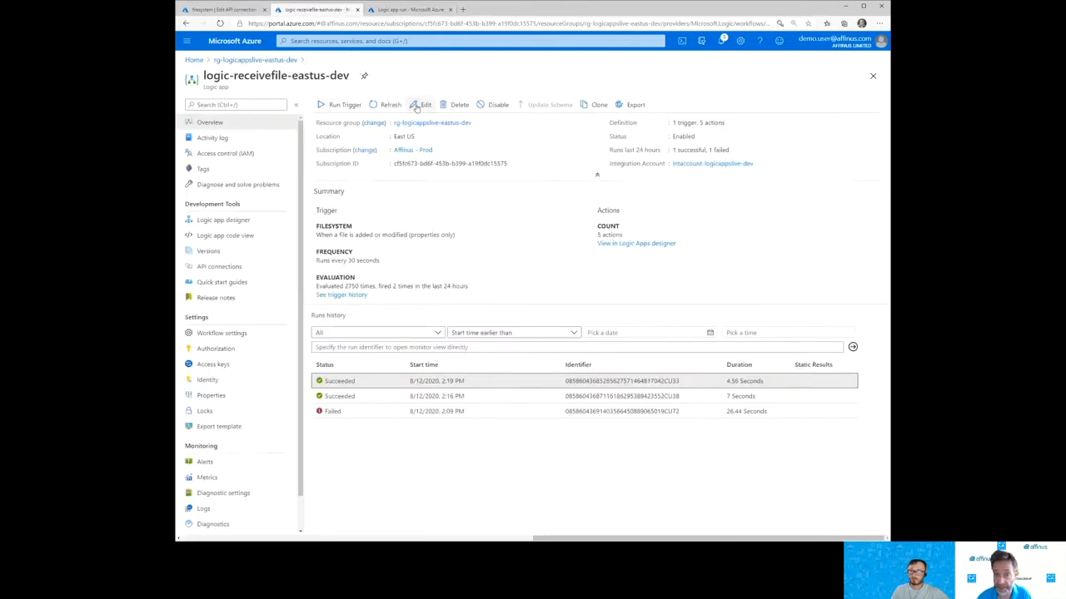
{"action": "left_click", "coordinate": [252, 60]}
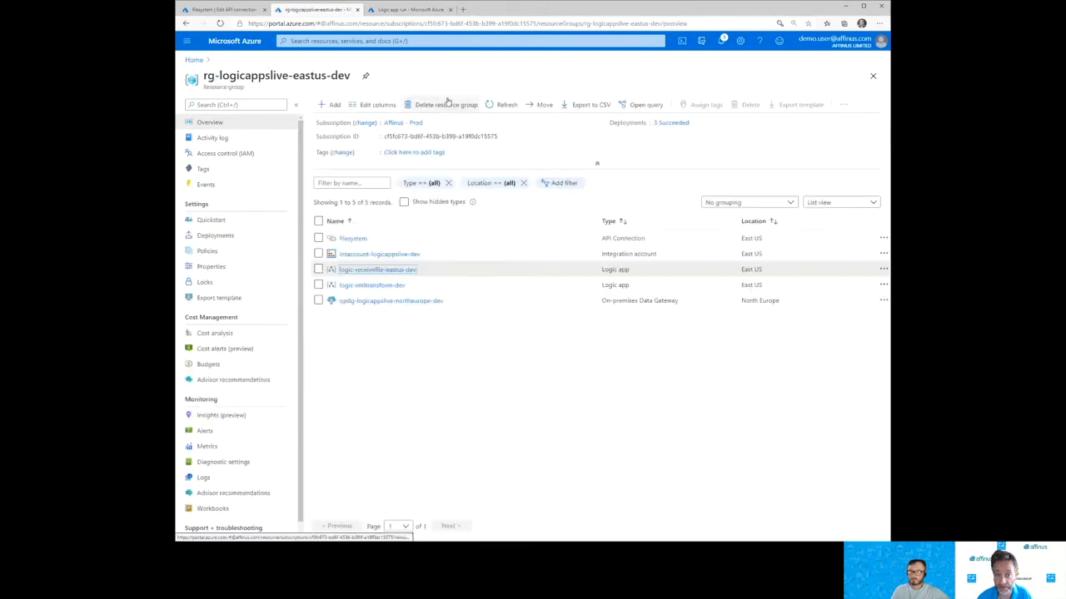
Add a resource to the group by finding Logic App in the Marketplace and starting its creation.
{"action": "left_click", "coordinate": [333, 104]}
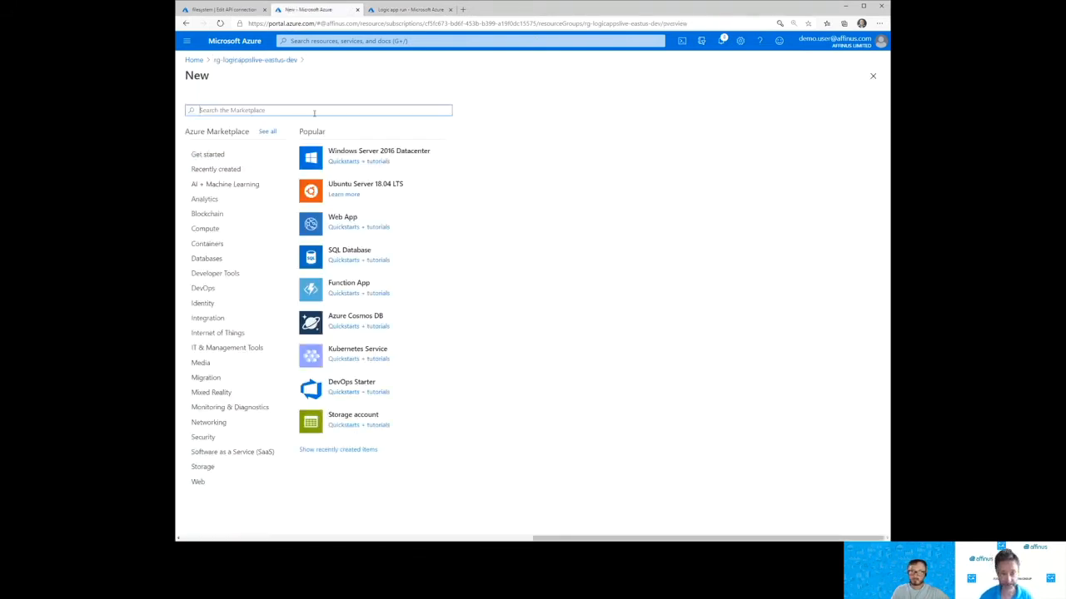
{"action": "left_click", "coordinate": [307, 109]}
{"action": "type", "text": "Logic App"}
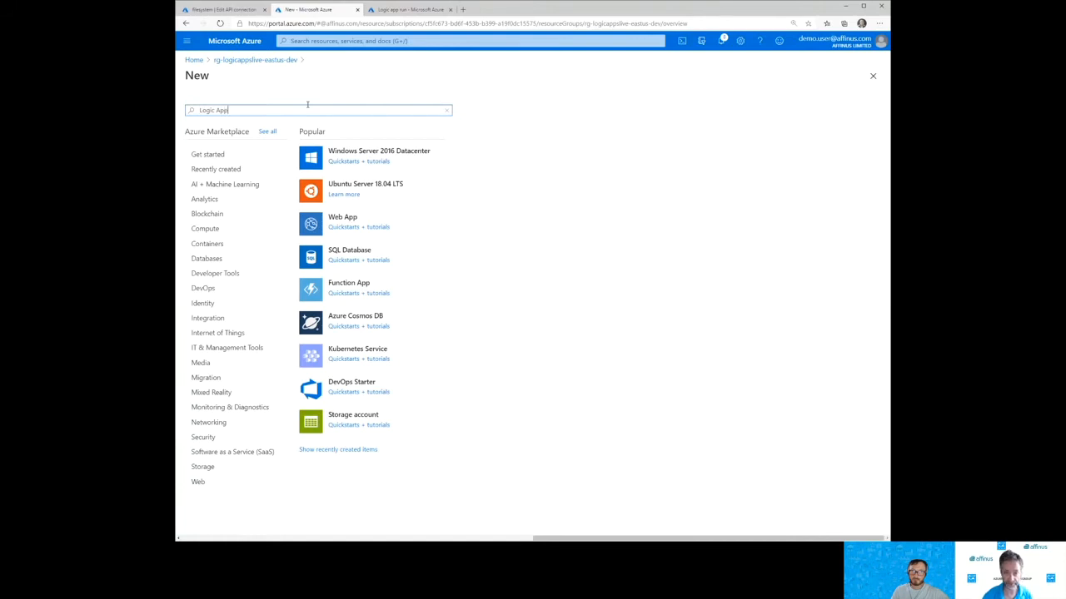
{"action": "left_click", "coordinate": [218, 126]}
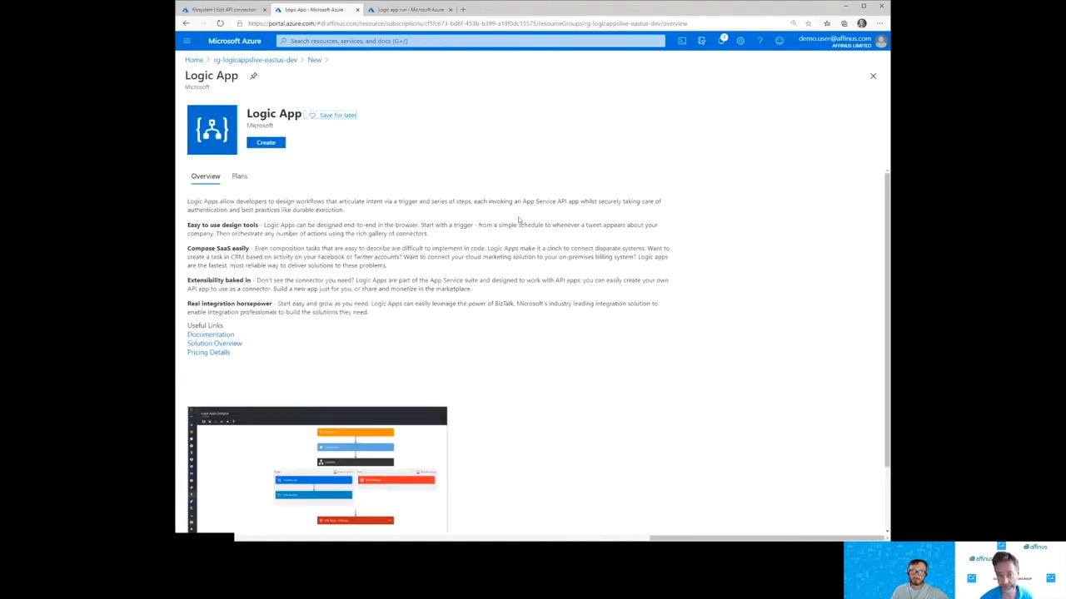
{"action": "scroll", "coordinate": [436, 321], "scroll_direction": "down", "scroll_amount": 1}
{"action": "left_click", "coordinate": [267, 143]}
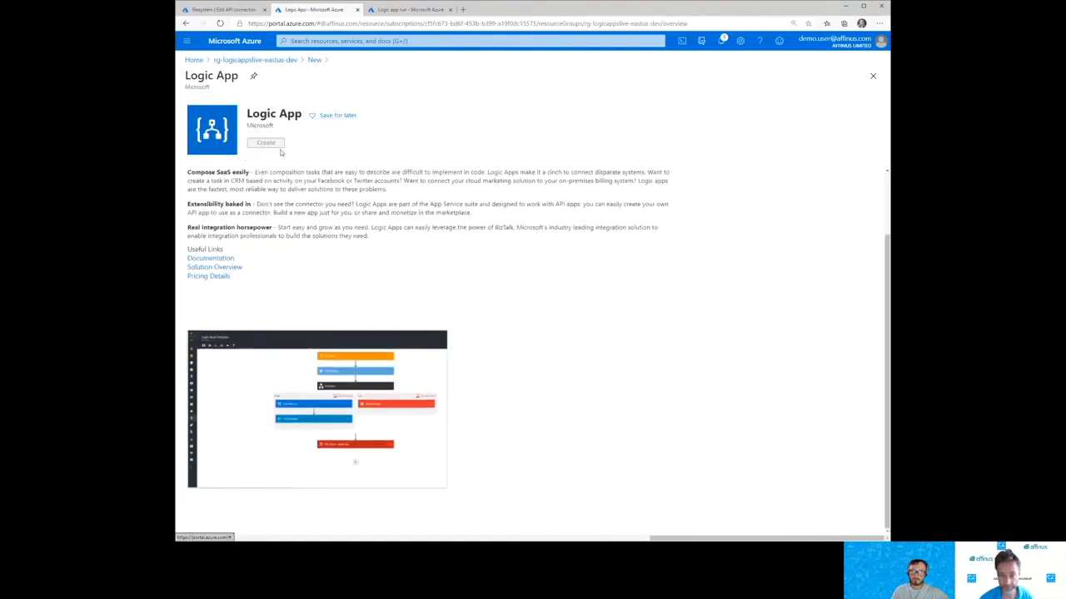
Name the Logic App logic-xmlvalidate-dev, then review and create it.
{"action": "left_click", "coordinate": [351, 243]}
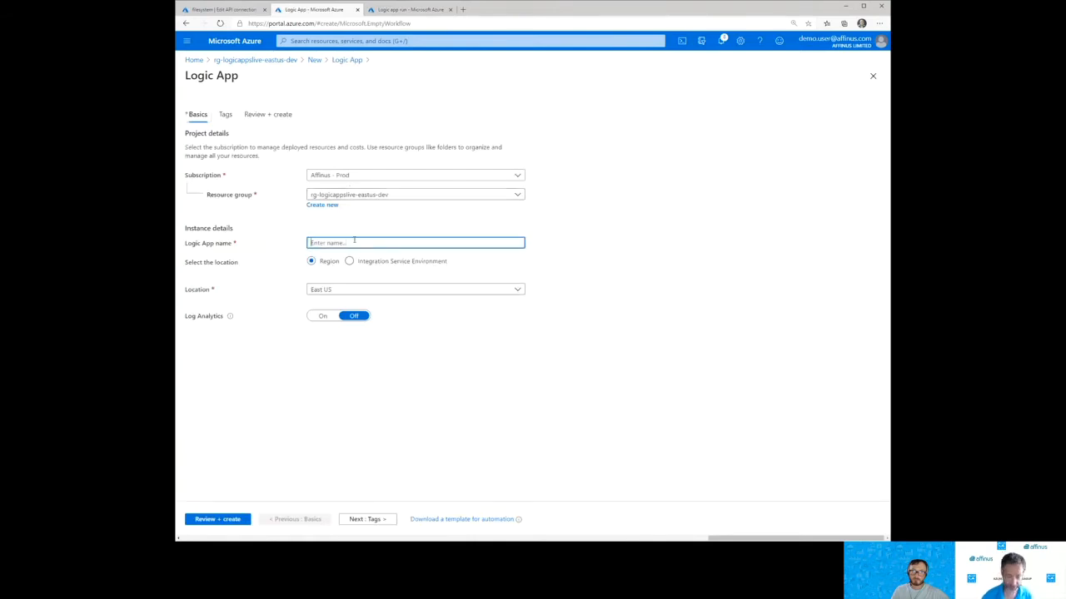
{"action": "left_click", "coordinate": [428, 10]}
{"action": "left_click", "coordinate": [309, 10]}
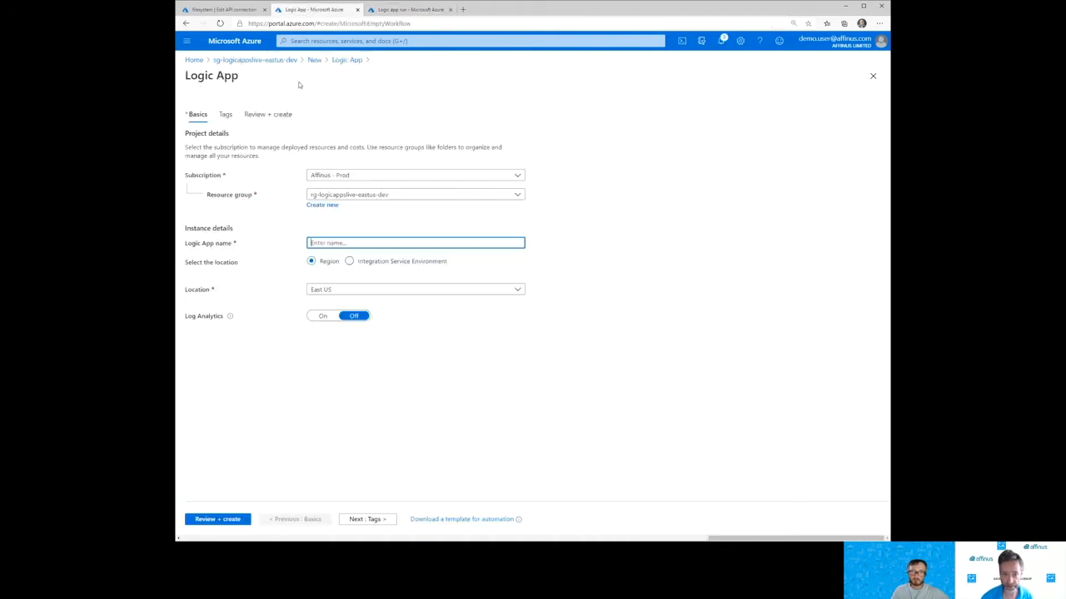
{"action": "type", "text": "logi"}
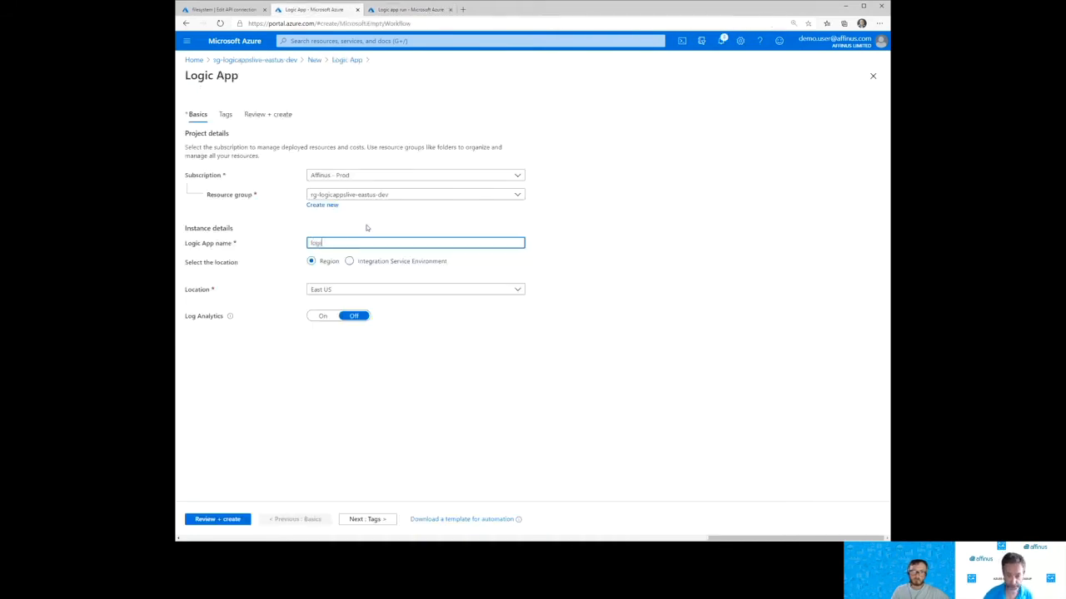
{"action": "type", "text": "c-xmlva"}
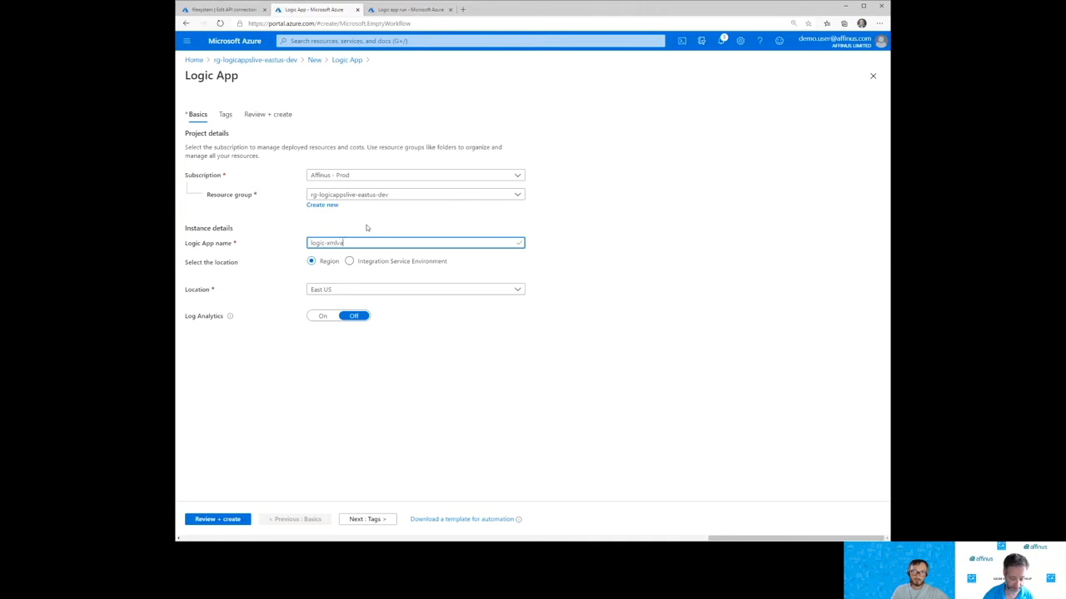
{"action": "type", "text": "lidate-dev"}
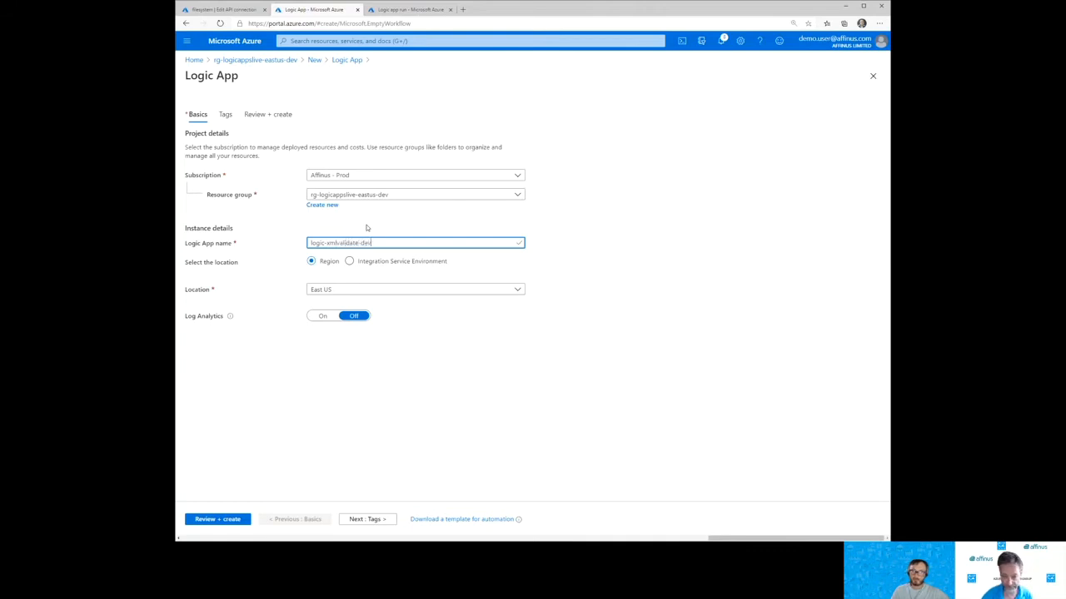
{"action": "left_click", "coordinate": [221, 519]}
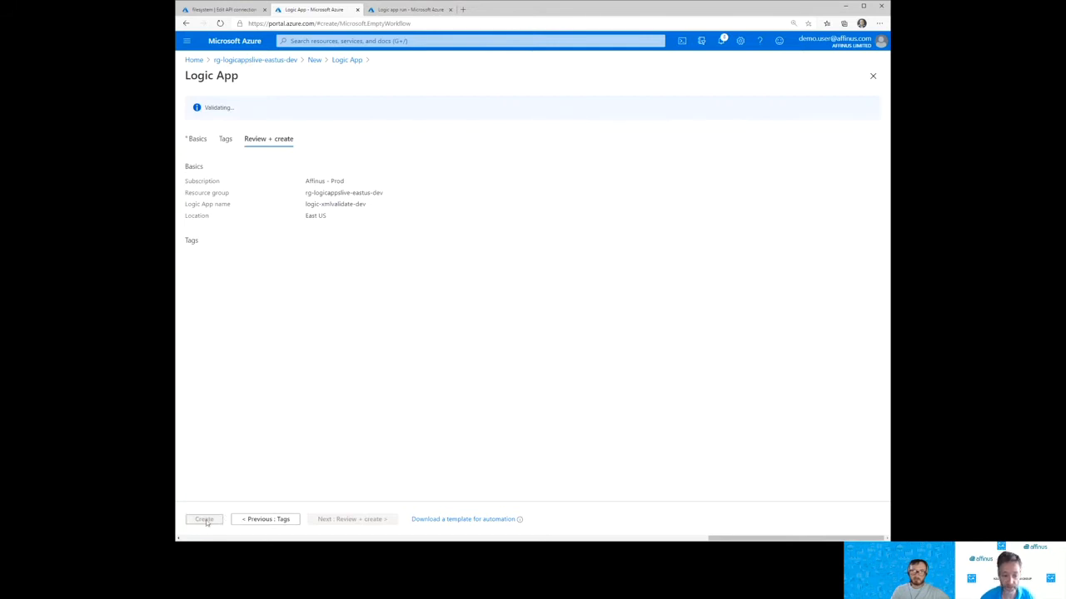
{"action": "left_click", "coordinate": [205, 519]}
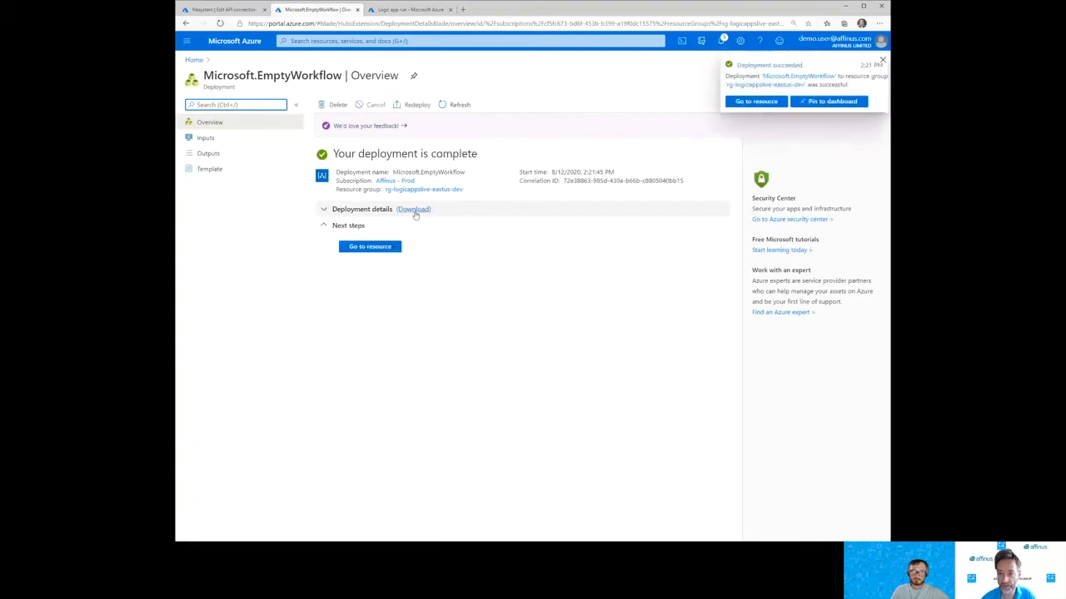
Open the deployed logic-xmlvalidate-dev resource and start its workflow with the When a HTTP request is received trigger.
{"action": "left_click", "coordinate": [369, 245]}
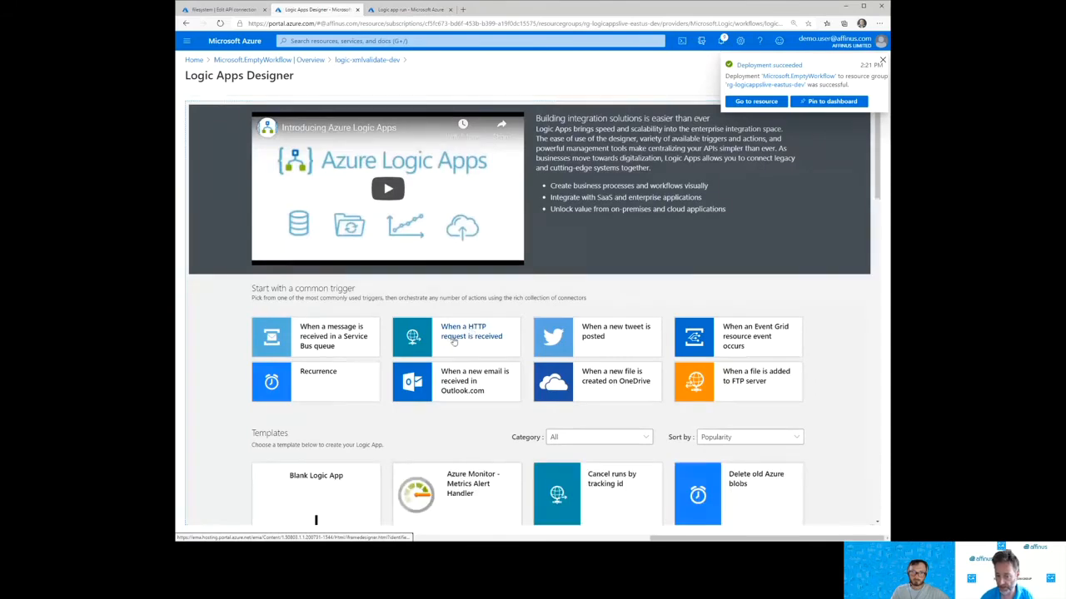
{"action": "left_click", "coordinate": [453, 340]}
{"action": "left_click", "coordinate": [474, 210]}
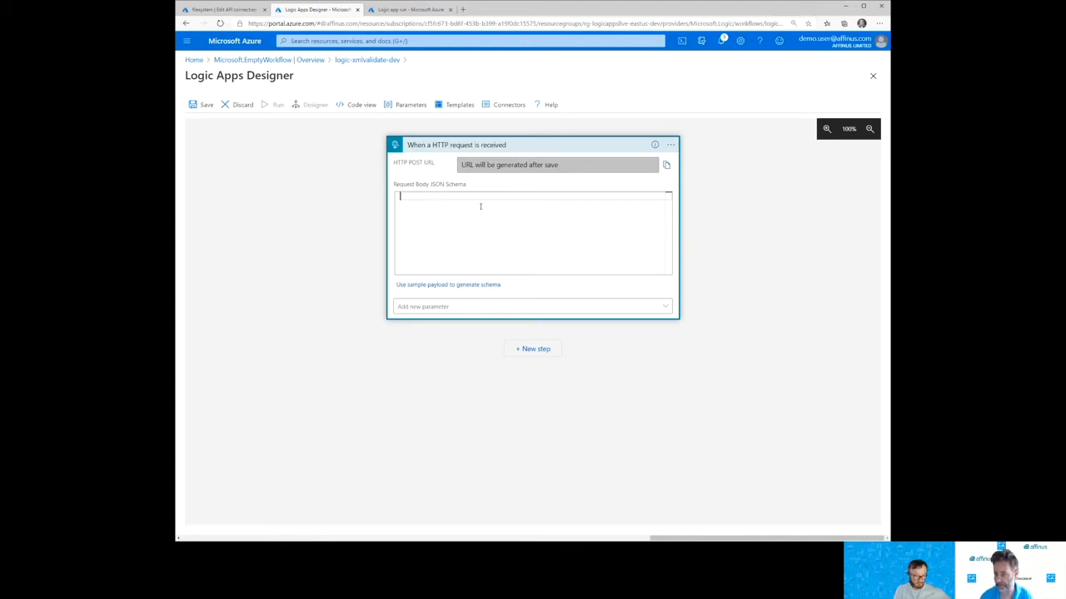
Open the 2:16 PM run of logic-xmltransform-dev and view the Transform XML inputs and outputs.
{"action": "left_click", "coordinate": [401, 11]}
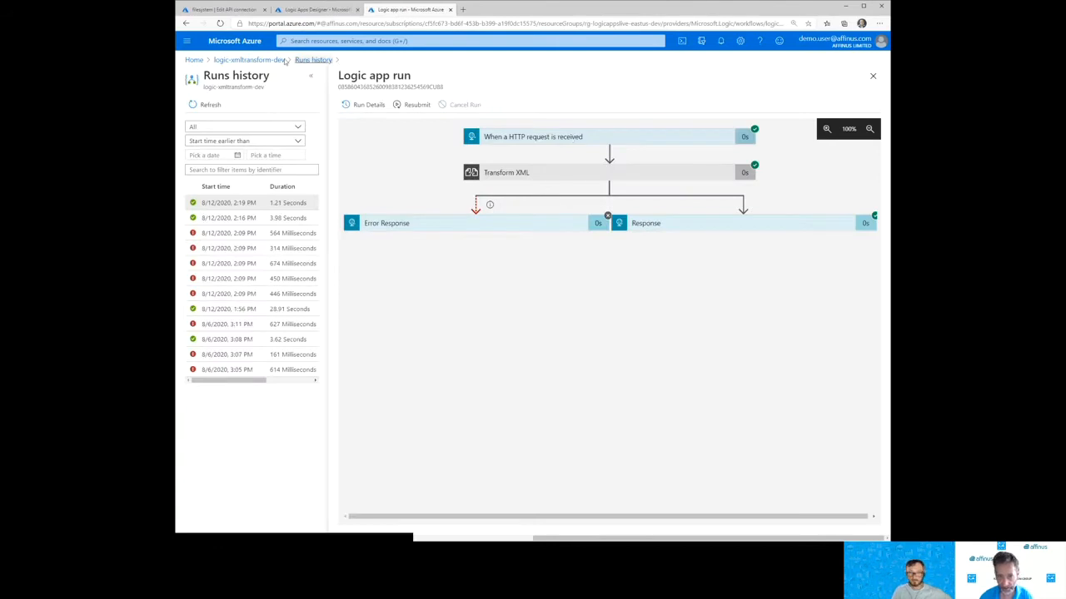
{"action": "left_click", "coordinate": [249, 60]}
{"action": "left_click", "coordinate": [452, 381]}
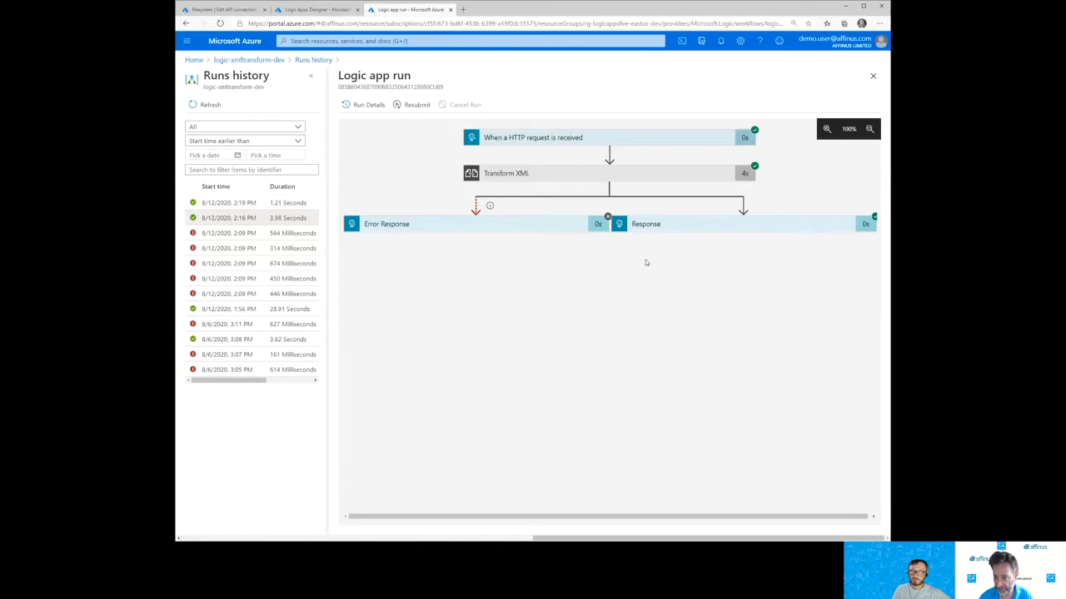
{"action": "left_click", "coordinate": [547, 176]}
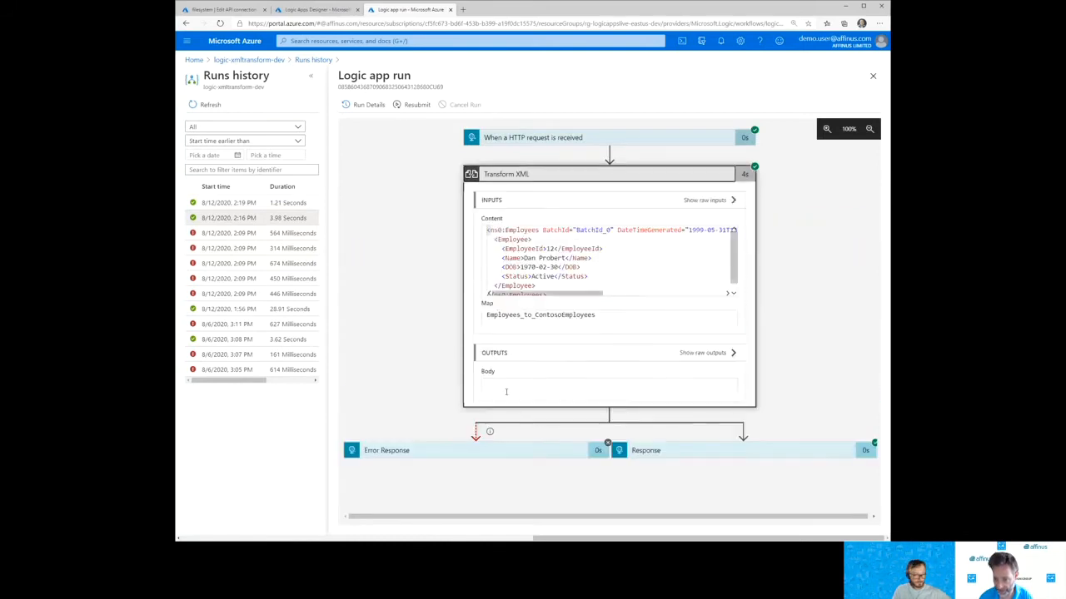
Open the 2:19 PM run and examine the body's $content-type and $content in the Transform XML raw outputs, then close them.
{"action": "left_click", "coordinate": [263, 207]}
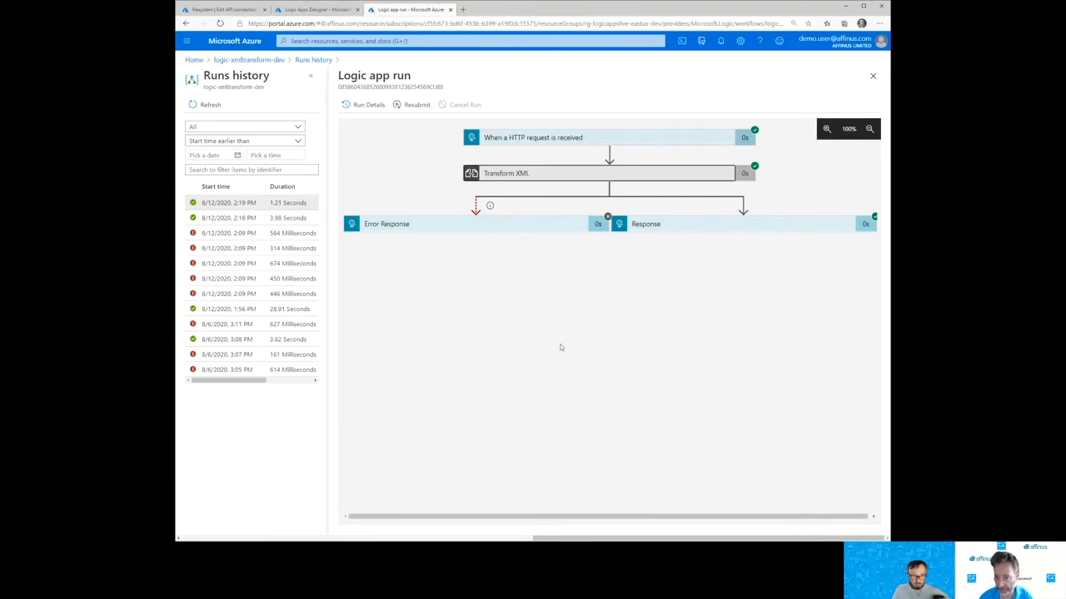
{"action": "left_click", "coordinate": [704, 352]}
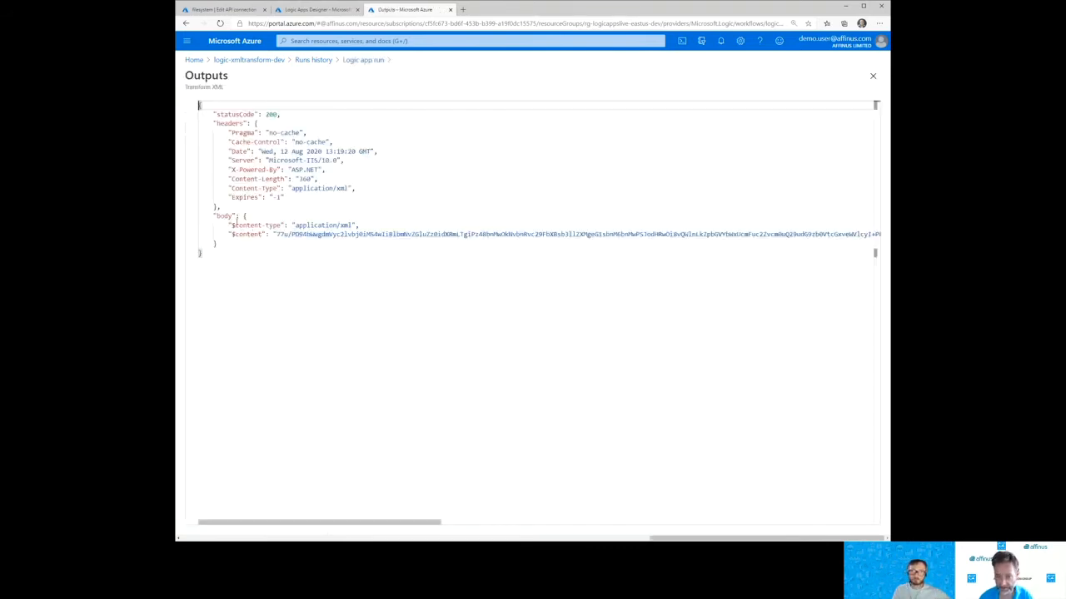
{"action": "left_click_drag", "start_coordinate": [213, 216], "coordinate": [216, 244]}
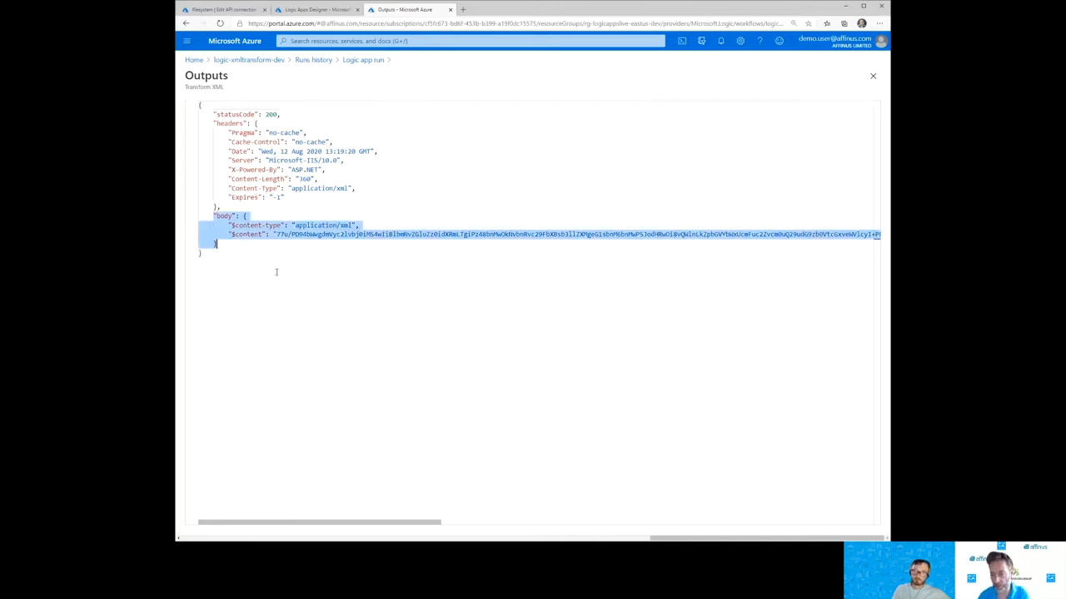
{"action": "double_click", "coordinate": [299, 234]}
{"action": "left_click_drag", "start_coordinate": [300, 234], "coordinate": [330, 235]}
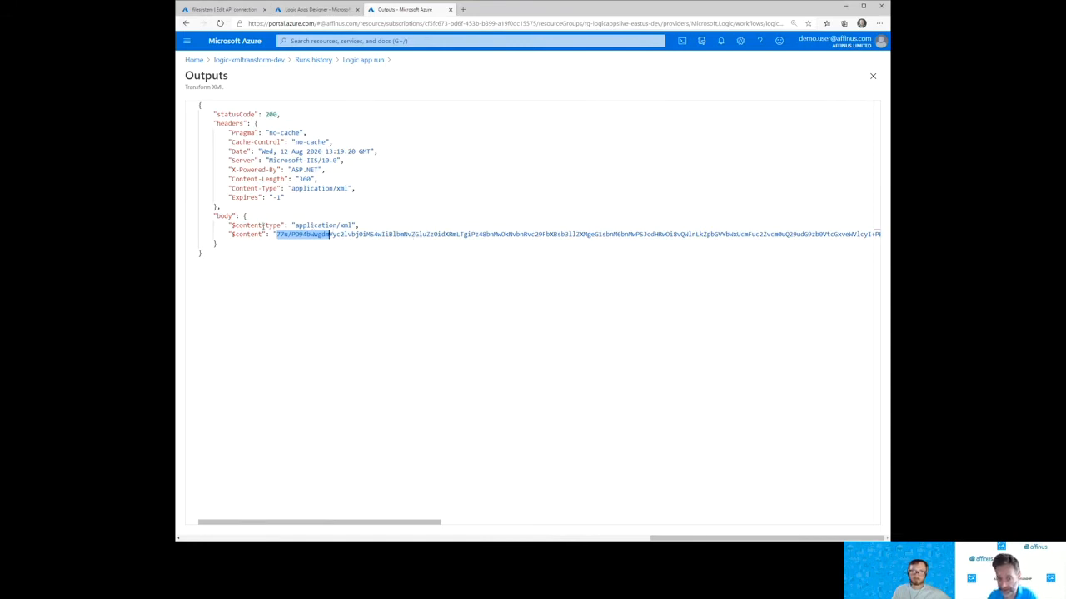
{"action": "left_click", "coordinate": [264, 225]}
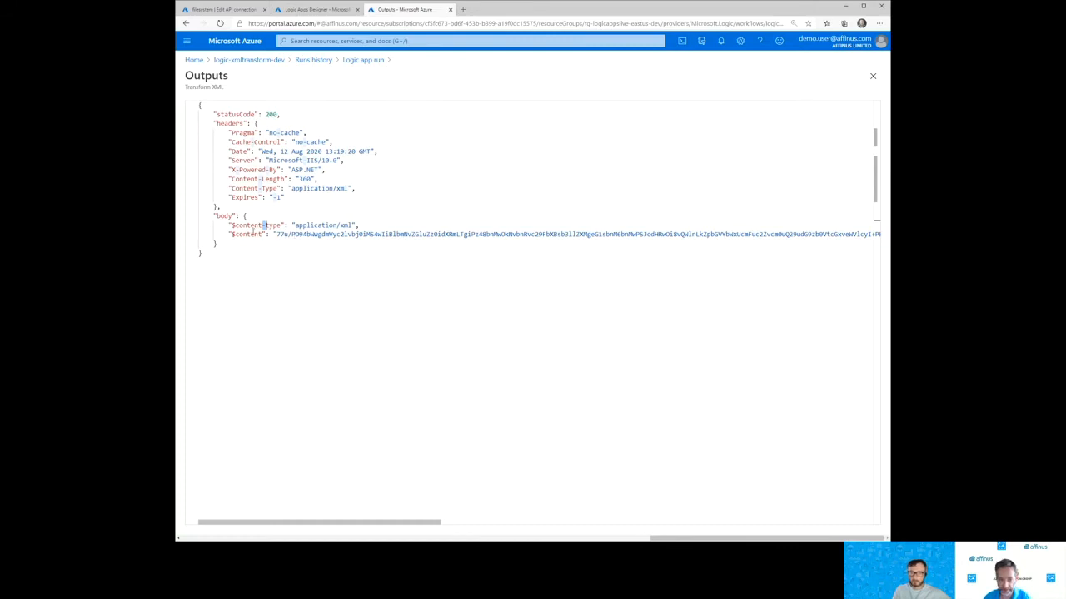
{"action": "left_click_drag", "start_coordinate": [218, 209], "coordinate": [216, 243]}
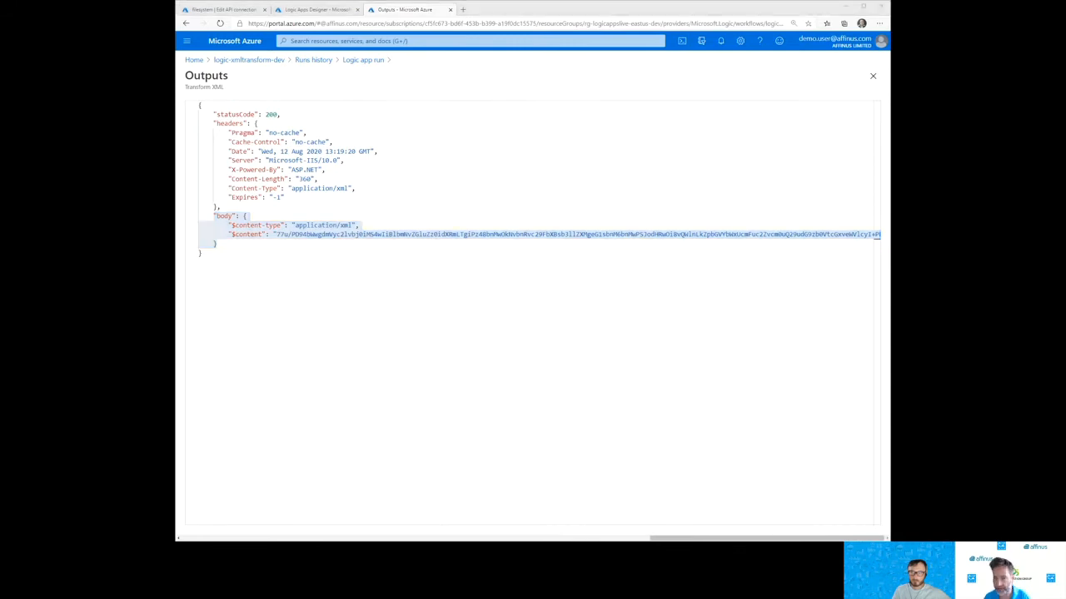
{"action": "left_click", "coordinate": [306, 12]}
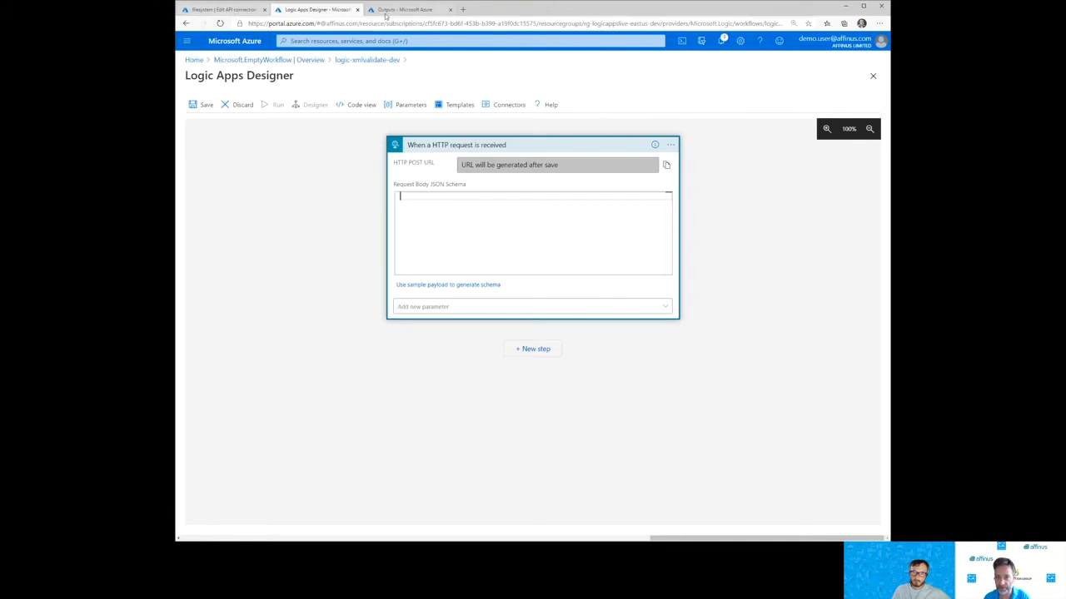
{"action": "left_click", "coordinate": [387, 11]}
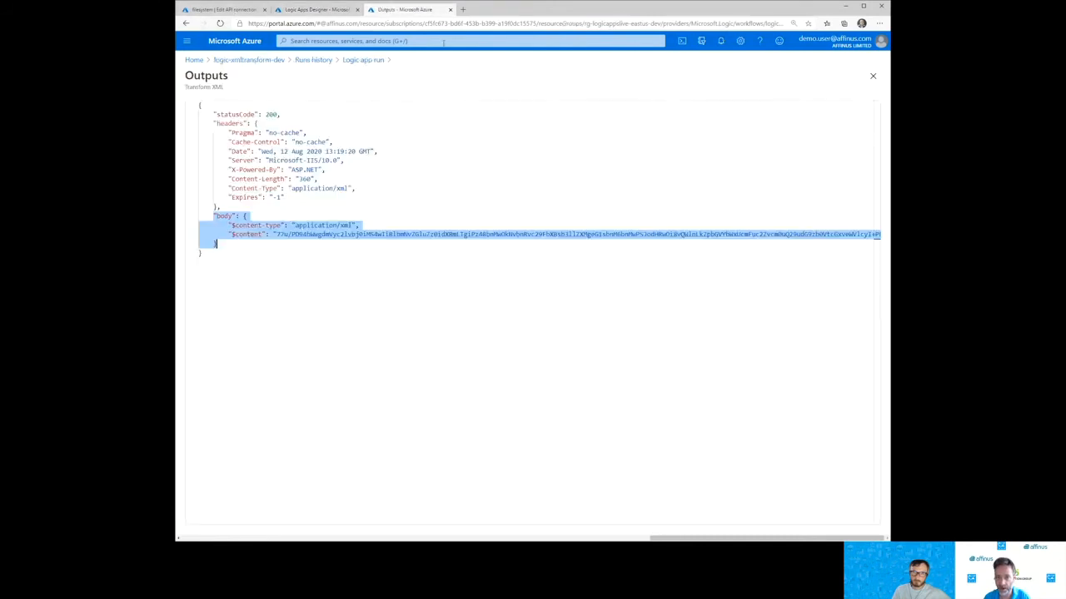
{"action": "left_click", "coordinate": [872, 76]}
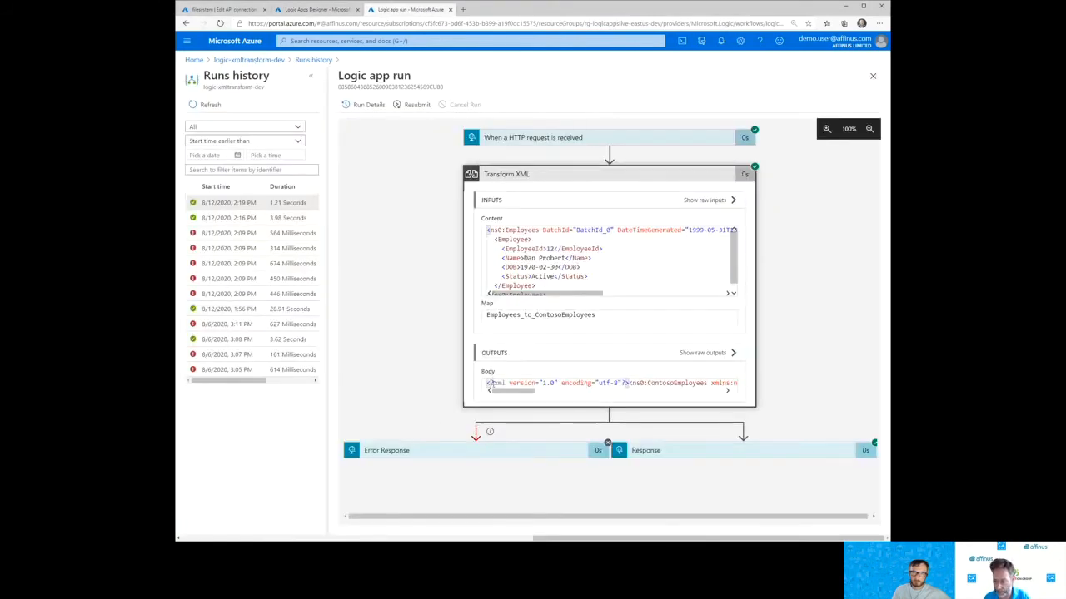
Examine the Transform XML output body, then expand the Response action and inspect its status code and body.
{"action": "mouse_move", "coordinate": [515, 392]}
{"action": "left_mouse_down"}
{"action": "mouse_move", "coordinate": [707, 393]}
{"action": "mouse_move", "coordinate": [498, 395]}
{"action": "left_mouse_up"}
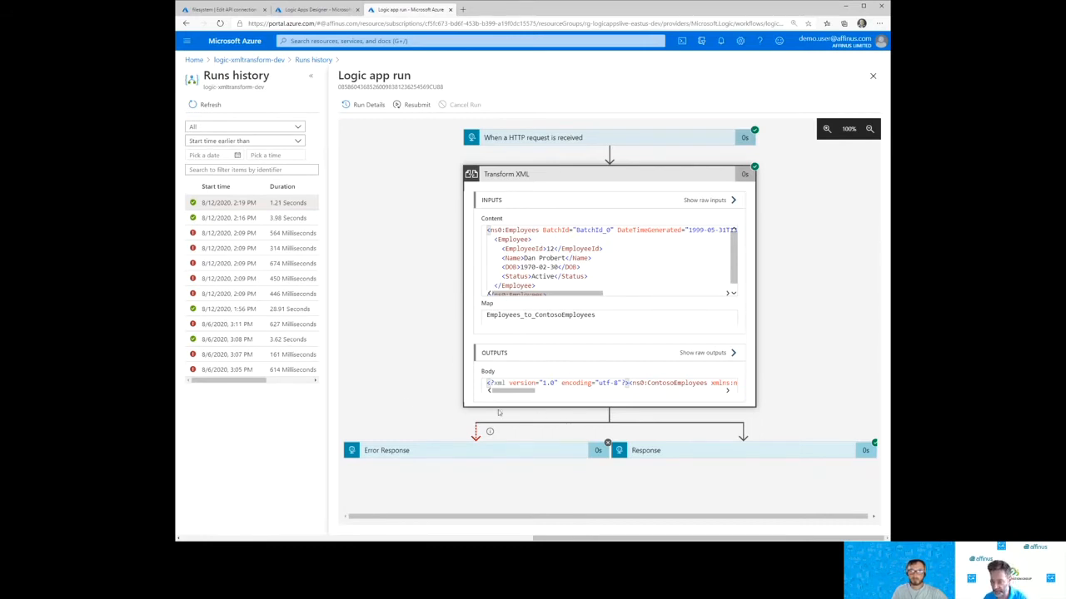
{"action": "left_click", "coordinate": [657, 457]}
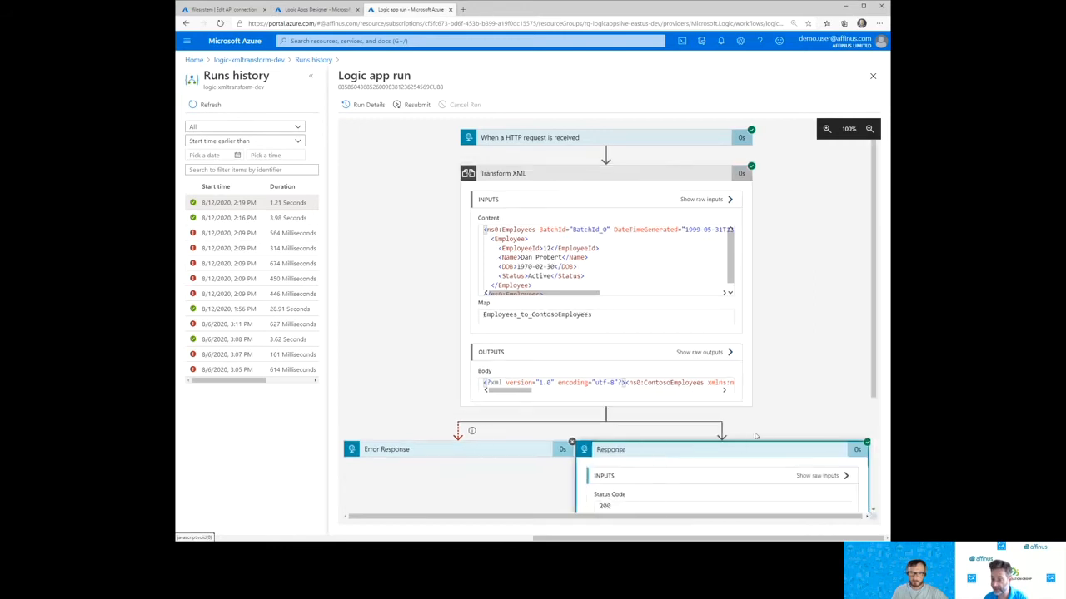
{"action": "scroll", "coordinate": [755, 435], "scroll_direction": "down", "scroll_amount": 2}
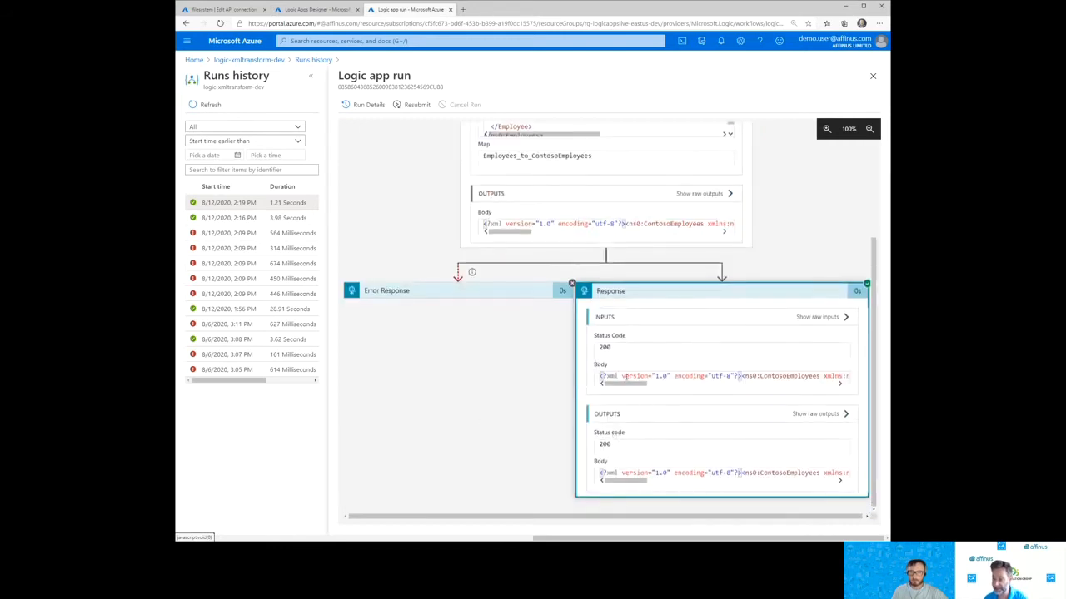
{"action": "mouse_move", "coordinate": [627, 384]}
{"action": "left_mouse_down"}
{"action": "mouse_move", "coordinate": [650, 386]}
{"action": "mouse_move", "coordinate": [610, 391]}
{"action": "left_mouse_up"}
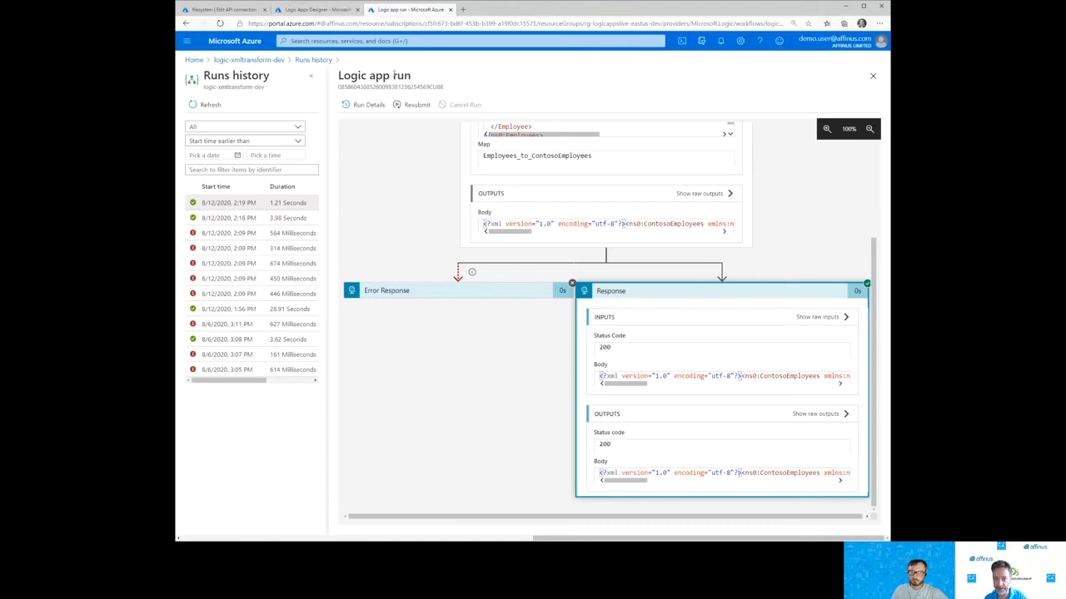
Open logic-xmltransform-dev for editing in the designer and inspect the Response action's status code and body.
{"action": "left_click", "coordinate": [248, 60]}
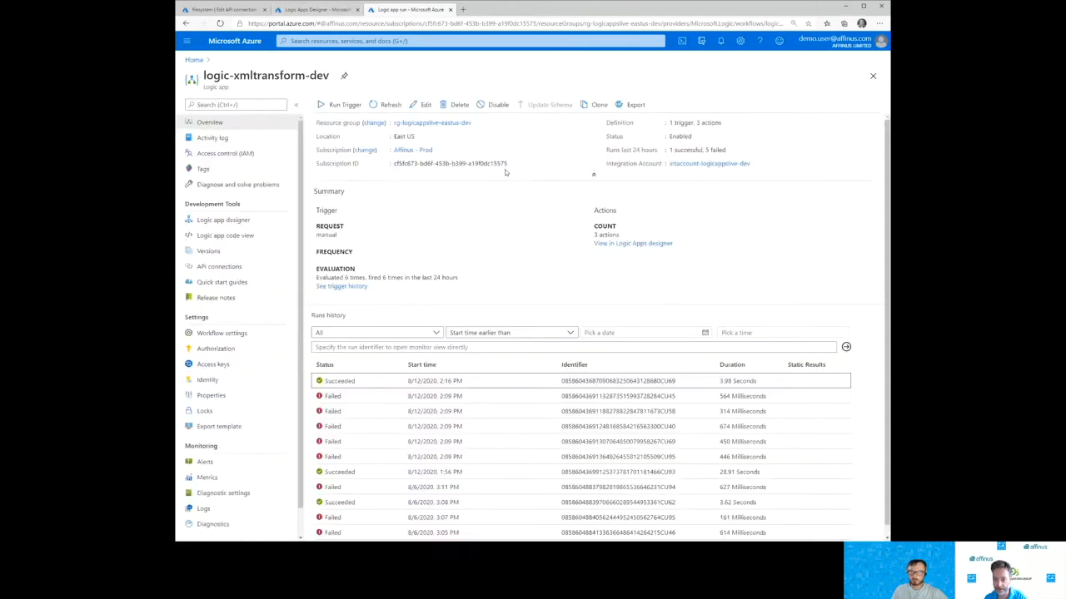
{"action": "left_click", "coordinate": [423, 107]}
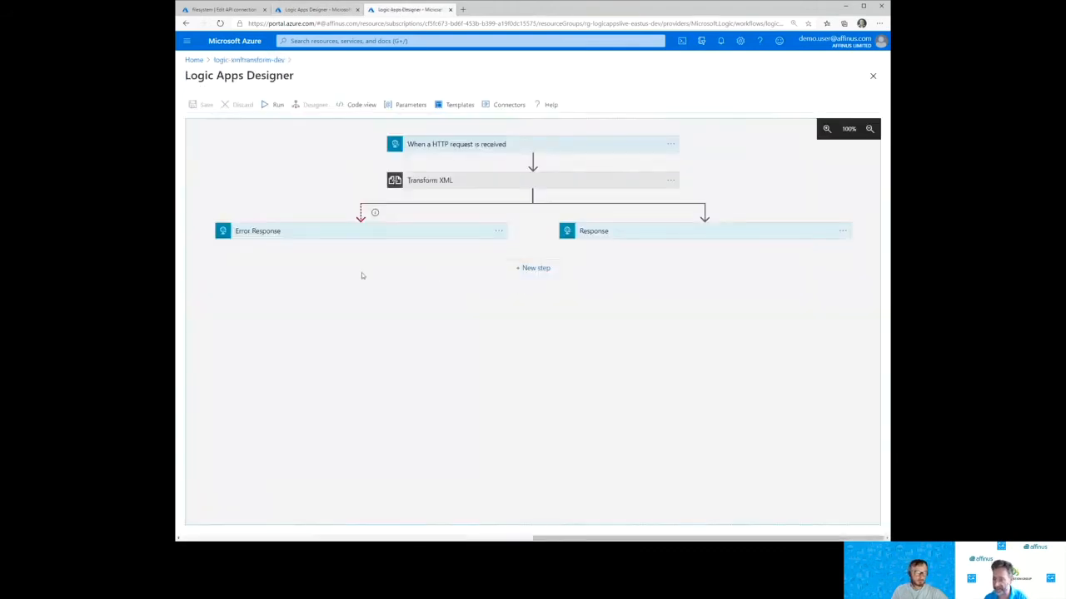
{"action": "left_click", "coordinate": [616, 229]}
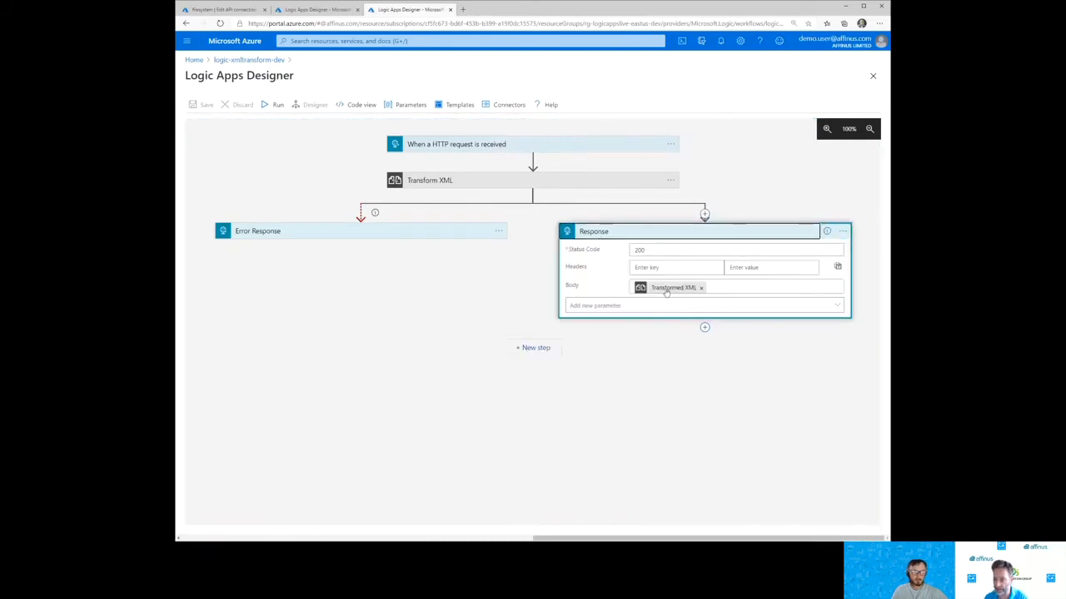
{"action": "left_click", "coordinate": [348, 105]}
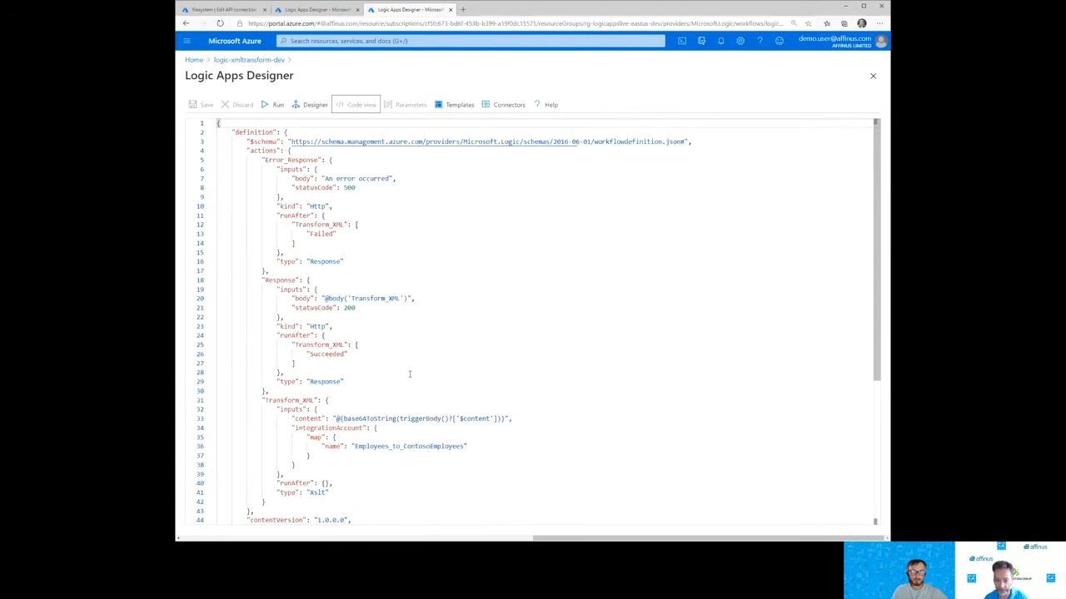
{"action": "scroll", "coordinate": [409, 374], "scroll_direction": "down", "scroll_amount": 5}
{"action": "scroll", "coordinate": [385, 361], "scroll_direction": "up", "scroll_amount": 5}
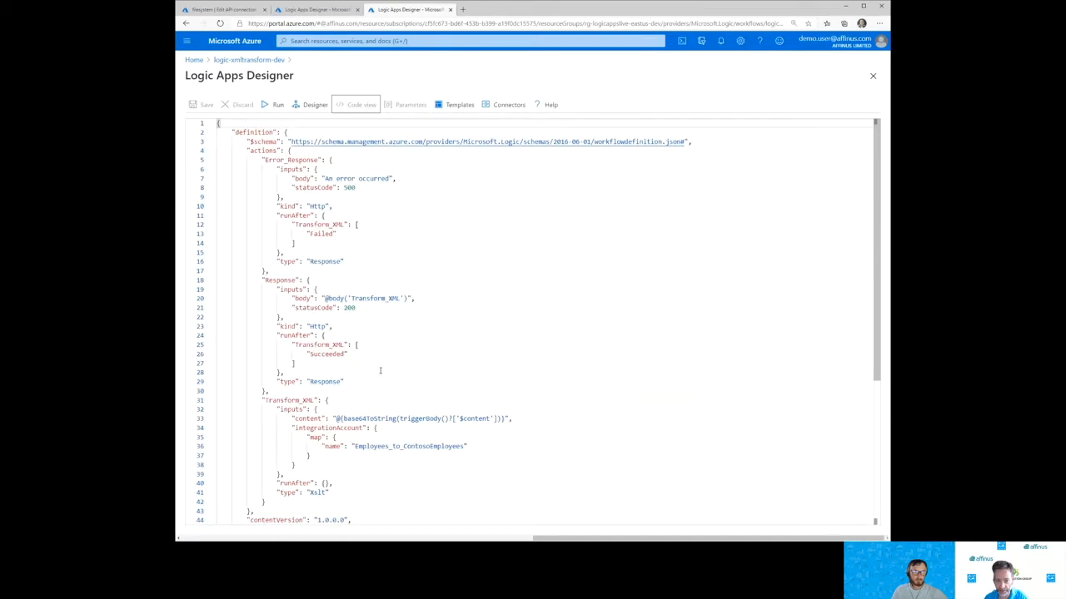
{"action": "left_click_drag", "start_coordinate": [326, 298], "coordinate": [407, 298]}
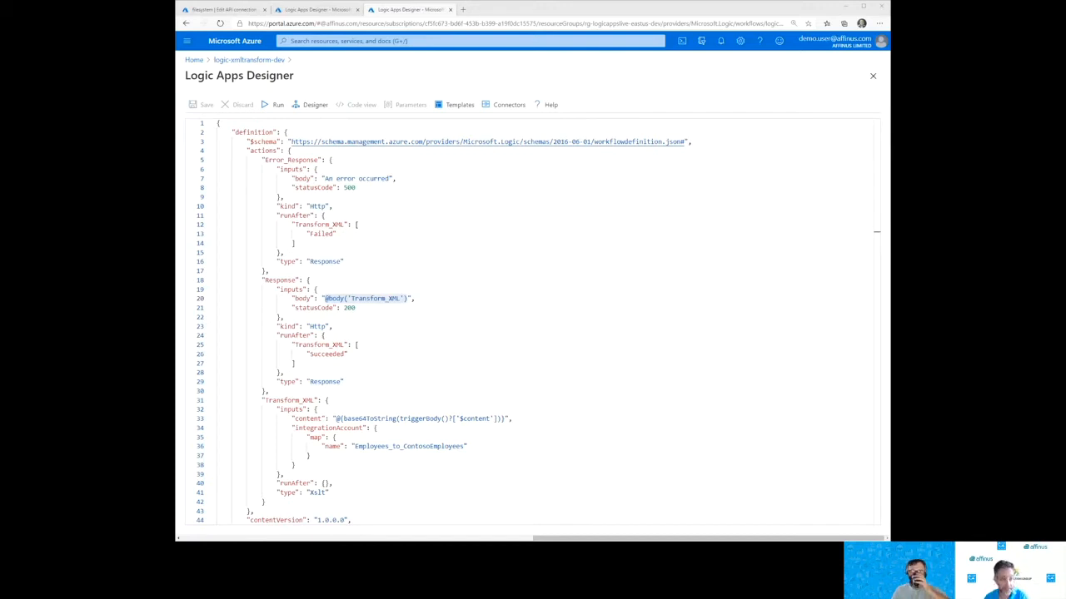
{"action": "left_click", "coordinate": [660, 308]}
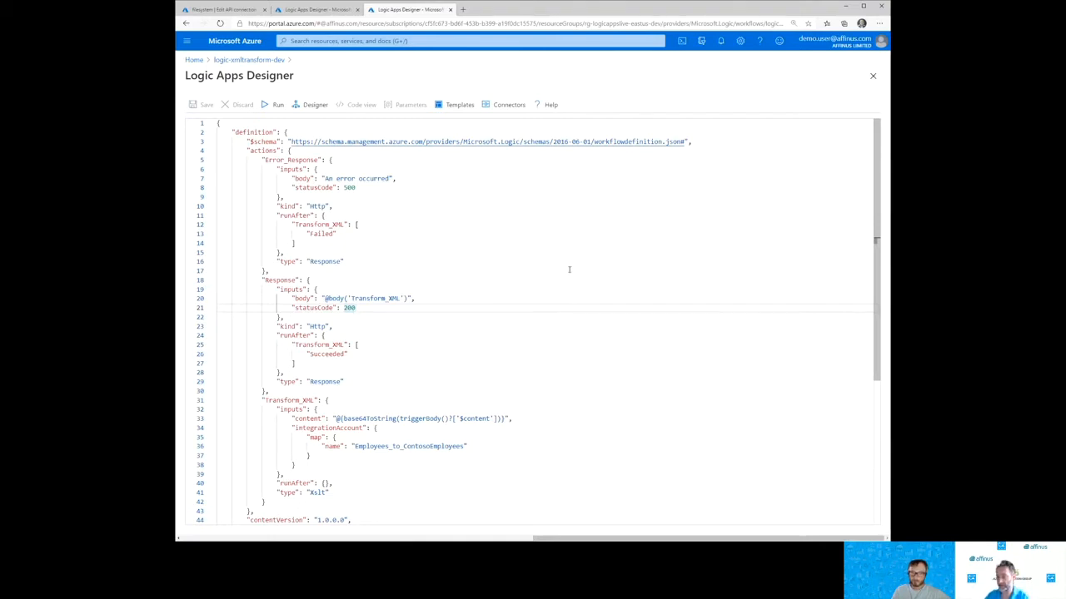
Copy the whole request body JSON schema from the HTTP request trigger of logic-xmltransform-dev.
{"action": "left_click", "coordinate": [316, 10]}
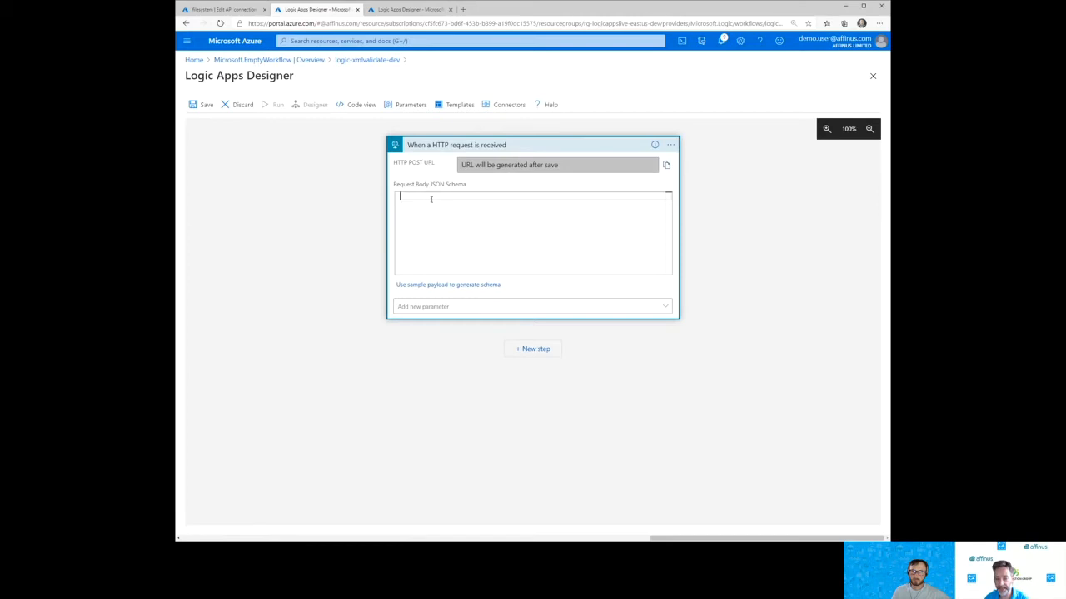
{"action": "left_click", "coordinate": [514, 272]}
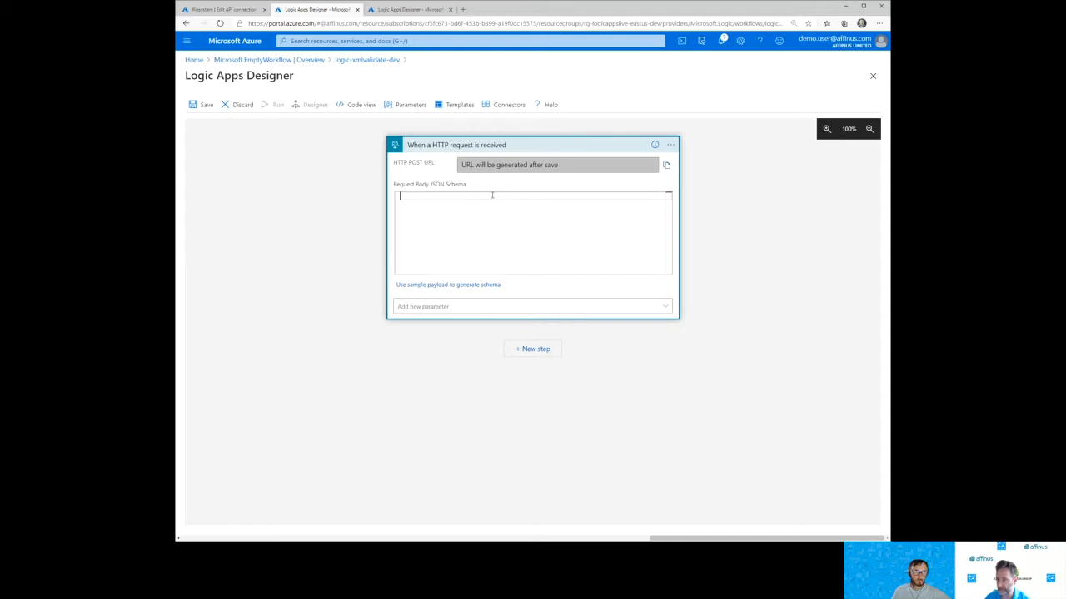
{"action": "left_click", "coordinate": [399, 10]}
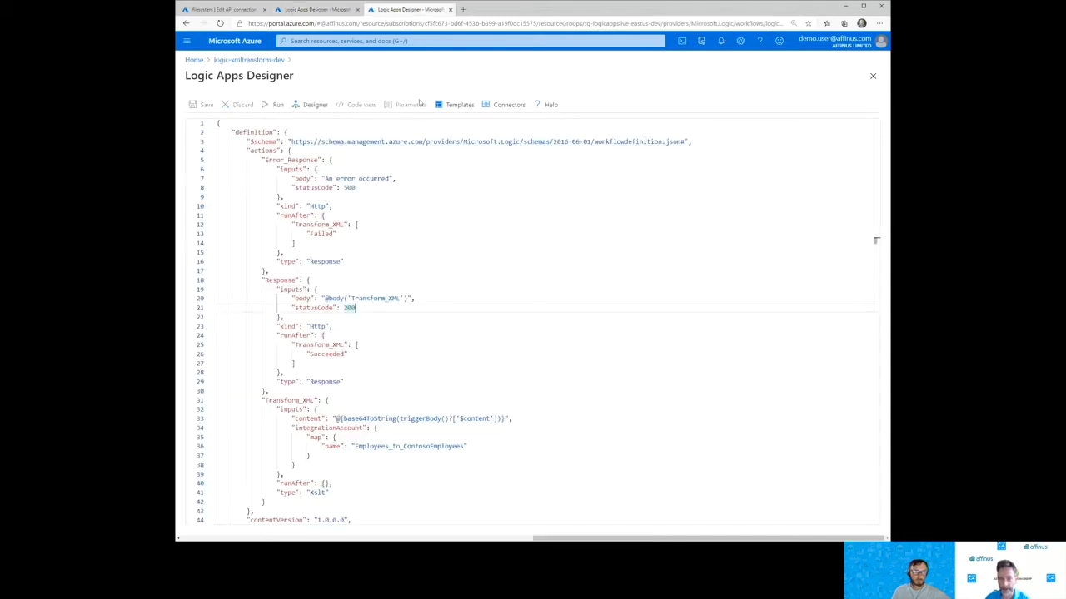
{"action": "left_click", "coordinate": [310, 104]}
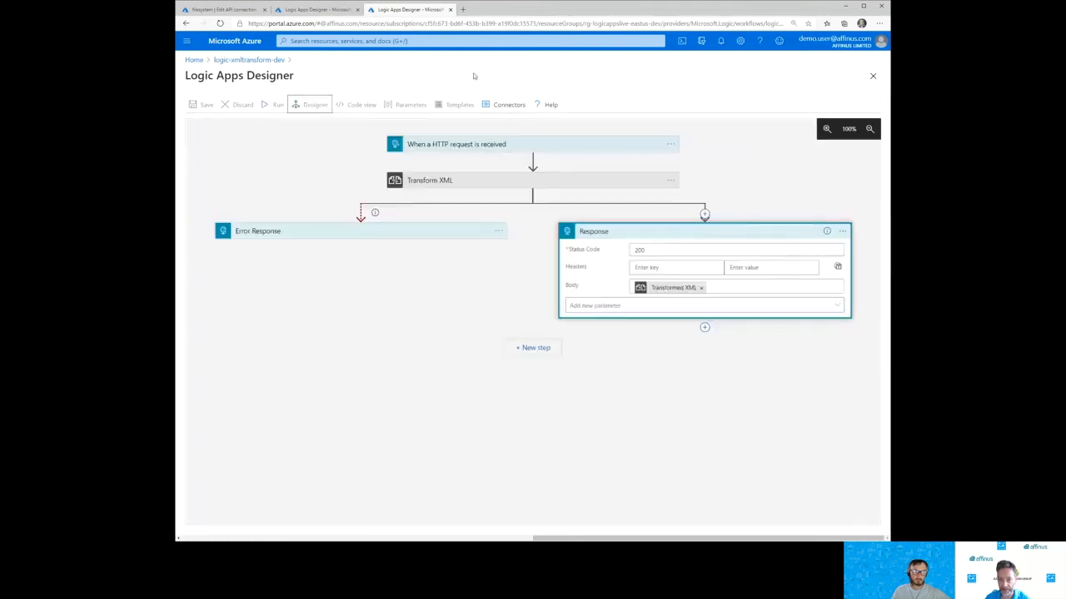
{"action": "left_click", "coordinate": [450, 146]}
{"action": "left_click", "coordinate": [502, 219]}
{"action": "key", "text": "ctrl+v"}
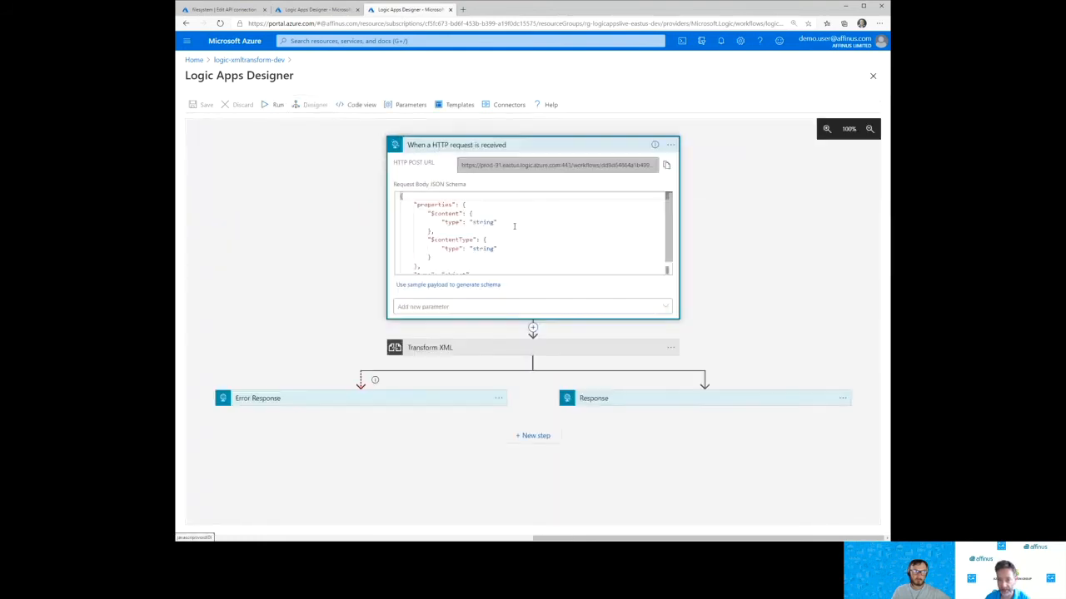
{"action": "key", "text": "ctrl+a"}
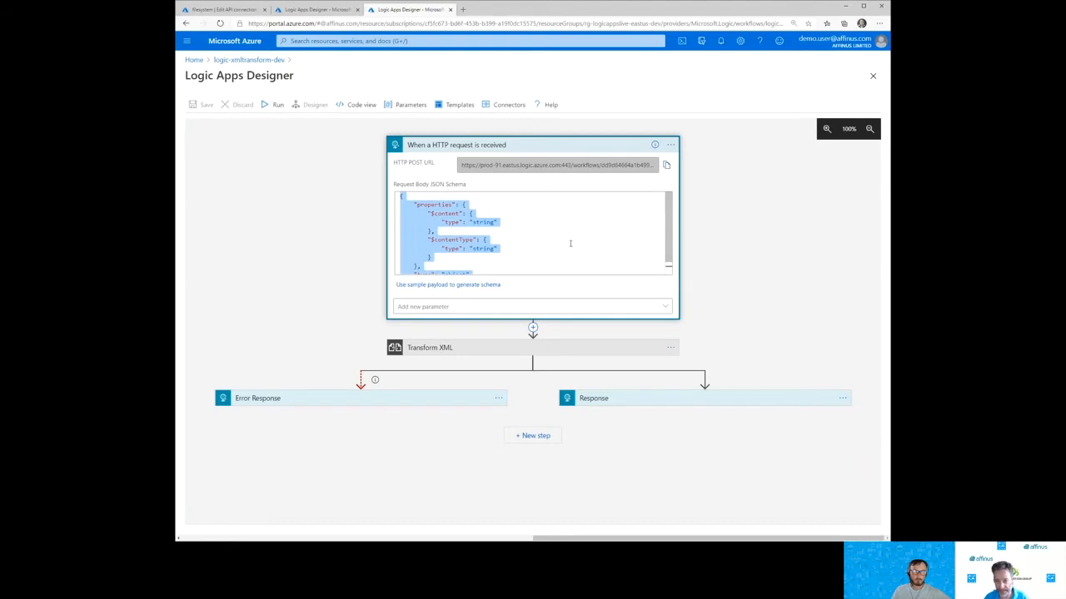
Paste the JSON schema with string properties $content and $contentType into the HTTP request trigger of logic-xmlvalidate-dev.
{"action": "left_click", "coordinate": [323, 9]}
{"action": "left_click", "coordinate": [446, 222]}
{"action": "type", "text": "{     \"properties\": {         \"$content\": {             \"type\": \"string\"         },         \"$contentType\": {             \"type\": \"string\"         }     },     \"type\": \"object\" }"}
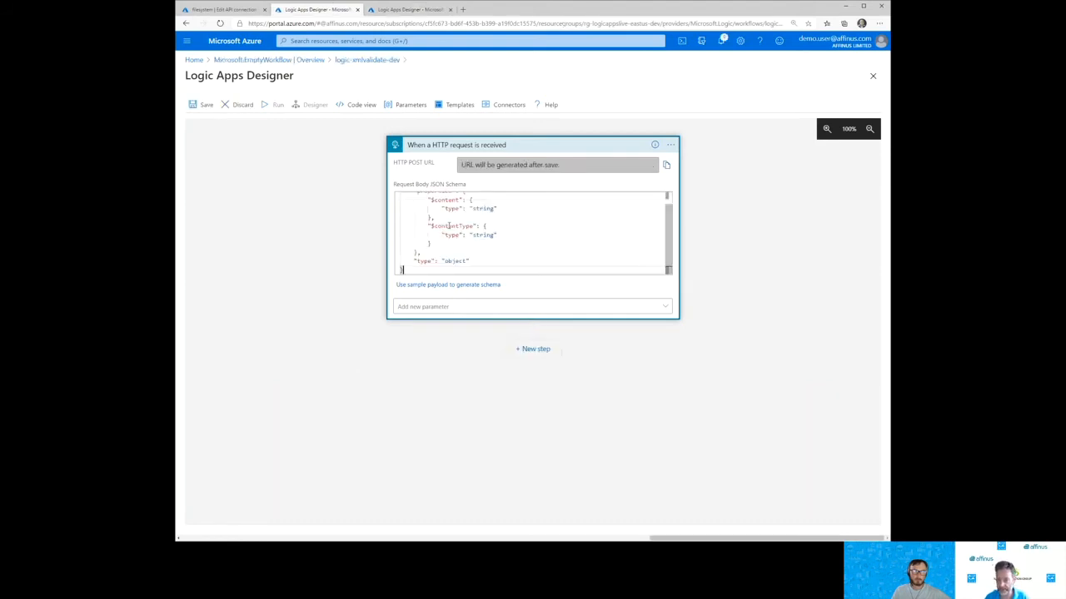
{"action": "scroll", "coordinate": [564, 235], "scroll_direction": "up", "scroll_amount": 2}
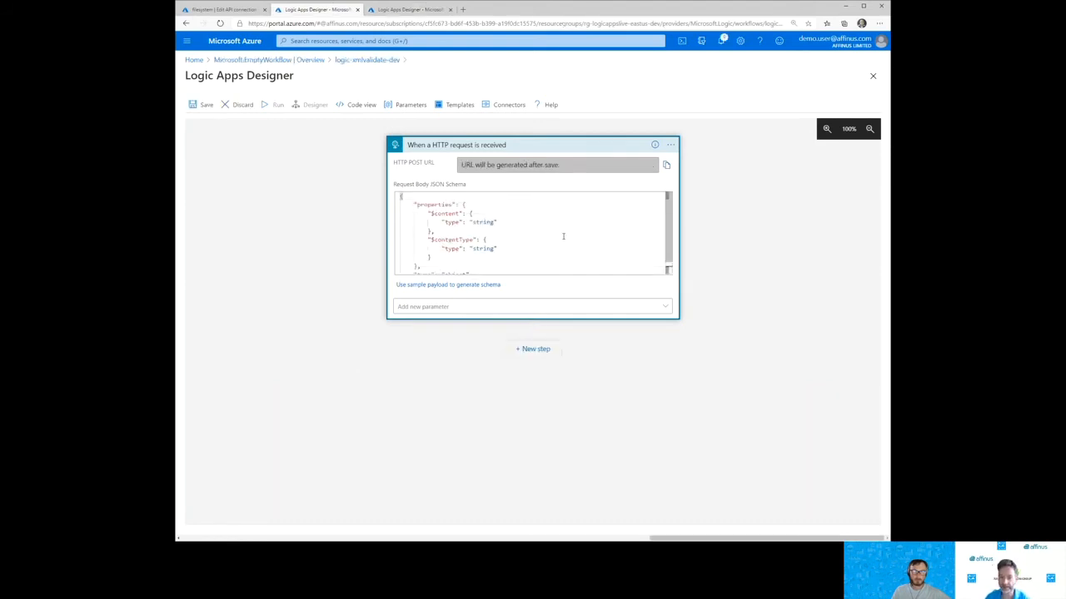
{"action": "scroll", "coordinate": [564, 237], "scroll_direction": "down", "scroll_amount": 2}
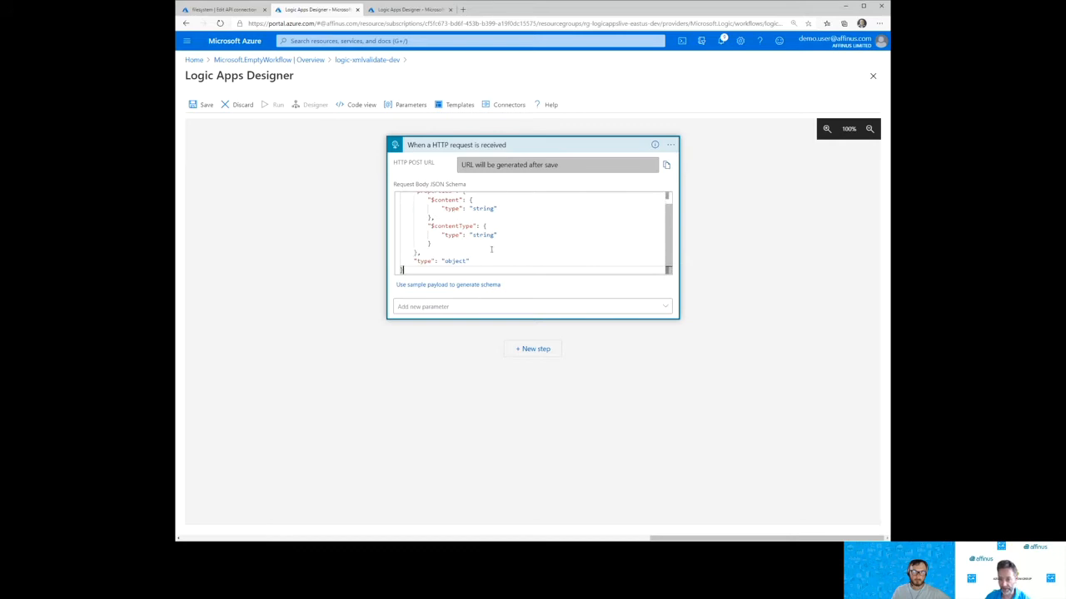
Add an XML Validation action after the HTTP request trigger.
{"action": "left_click", "coordinate": [438, 146]}
{"action": "left_click", "coordinate": [521, 184]}
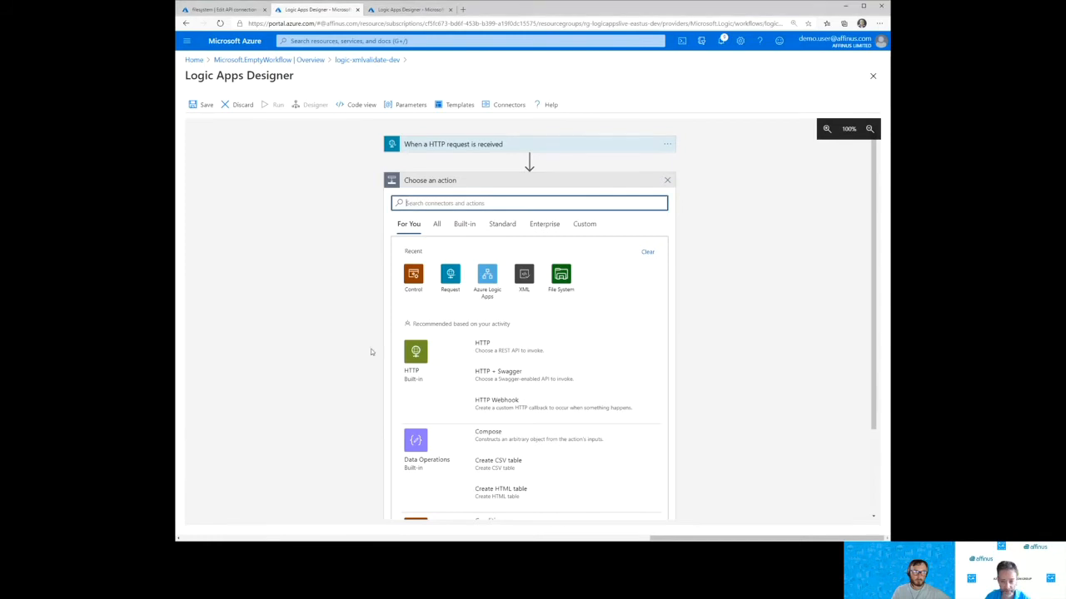
{"action": "left_click", "coordinate": [523, 278]}
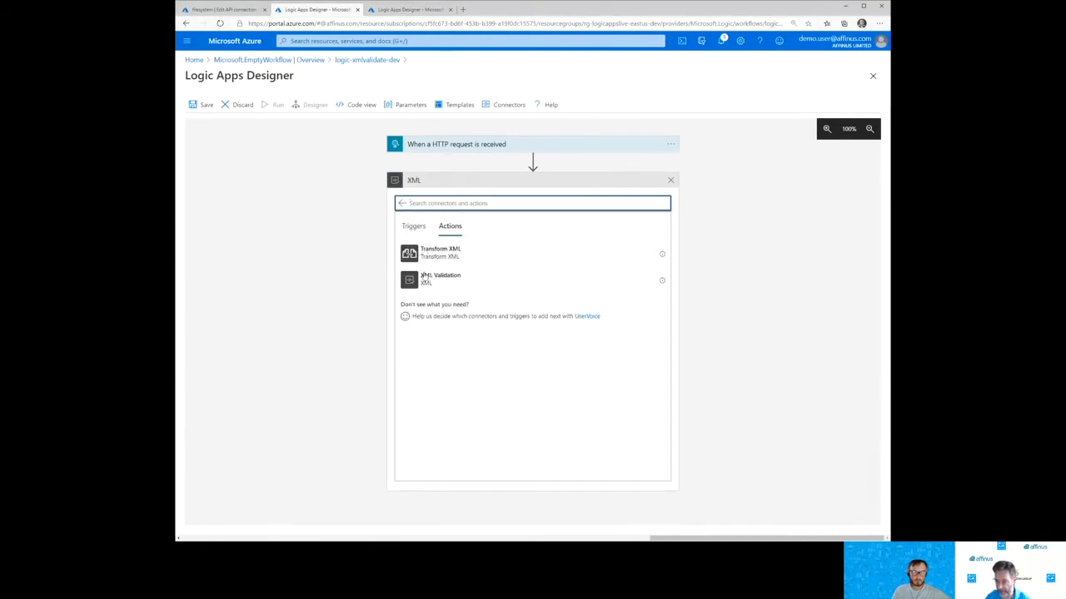
{"action": "left_click", "coordinate": [442, 279]}
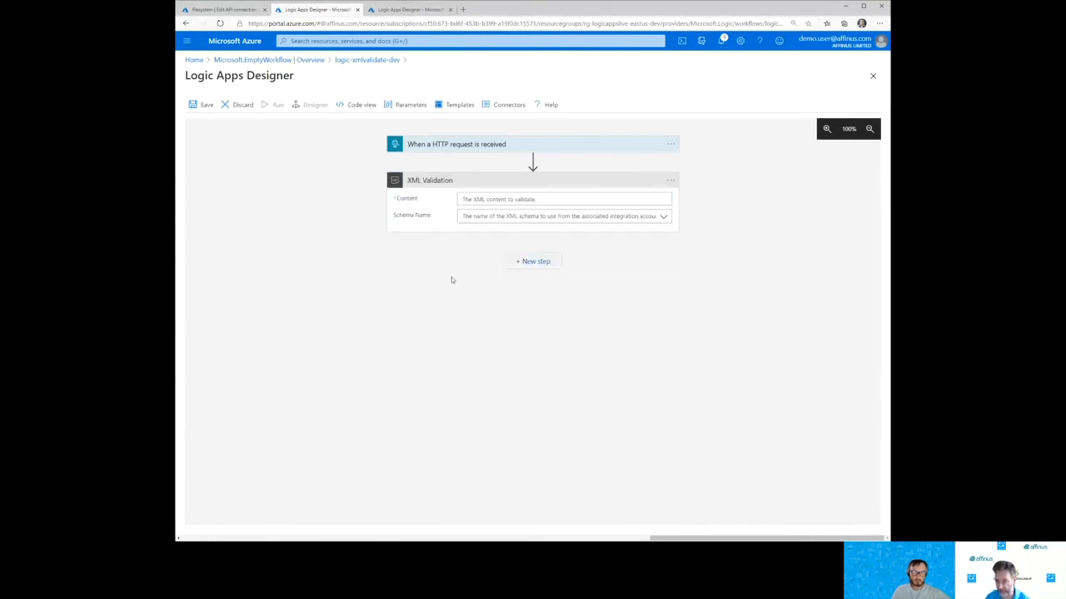
Set the XML Validation content to the expression base64ToString(triggerBody()?['$content']).
{"action": "left_click", "coordinate": [511, 198]}
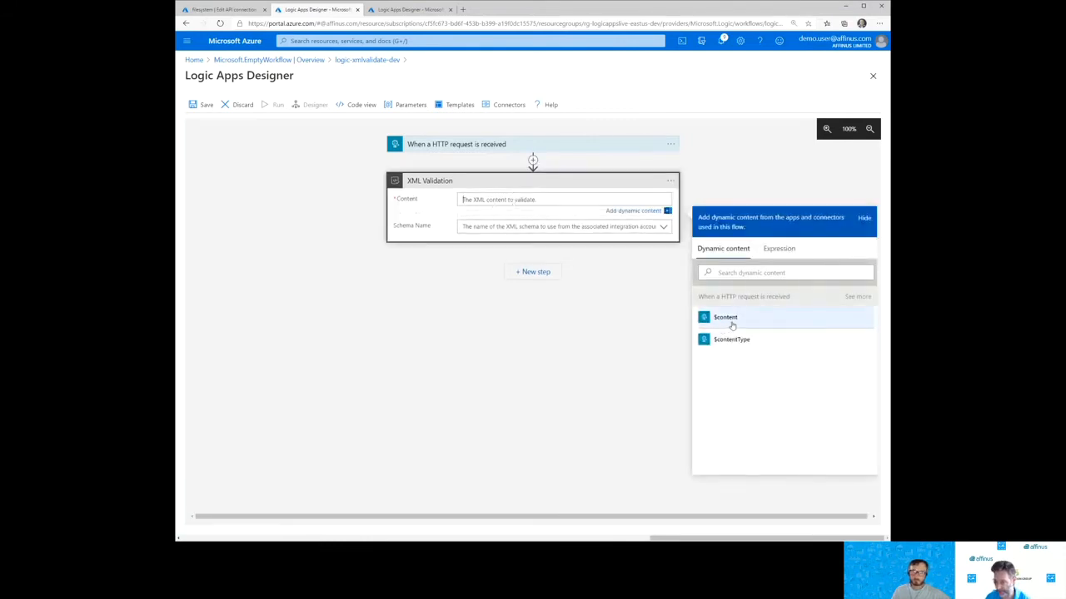
{"action": "left_click", "coordinate": [780, 249]}
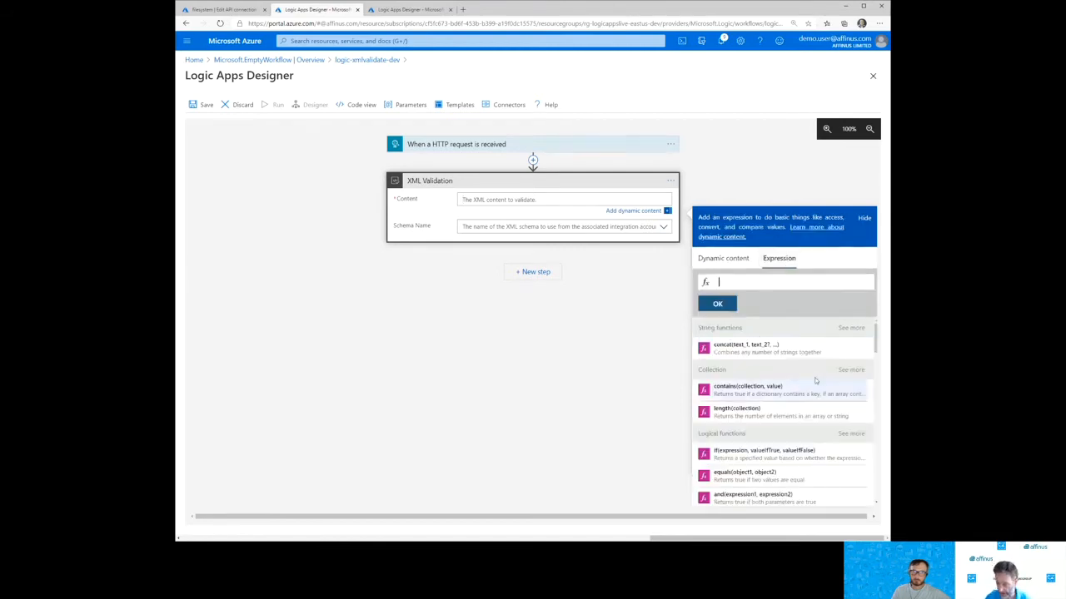
{"action": "scroll", "coordinate": [746, 438], "scroll_direction": "down", "scroll_amount": 3}
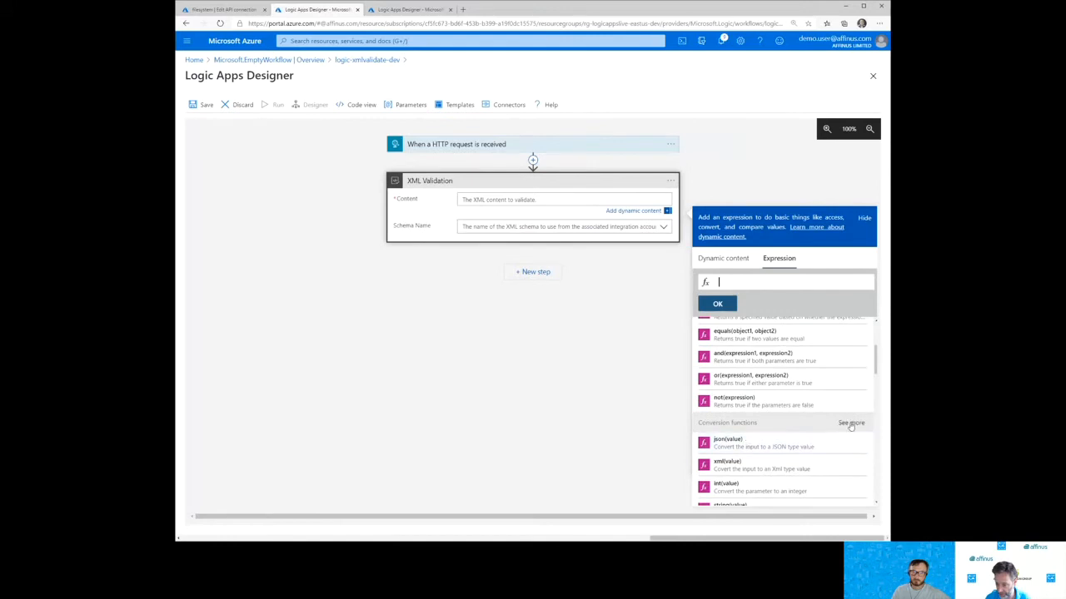
{"action": "scroll", "coordinate": [832, 429], "scroll_direction": "down", "scroll_amount": 3}
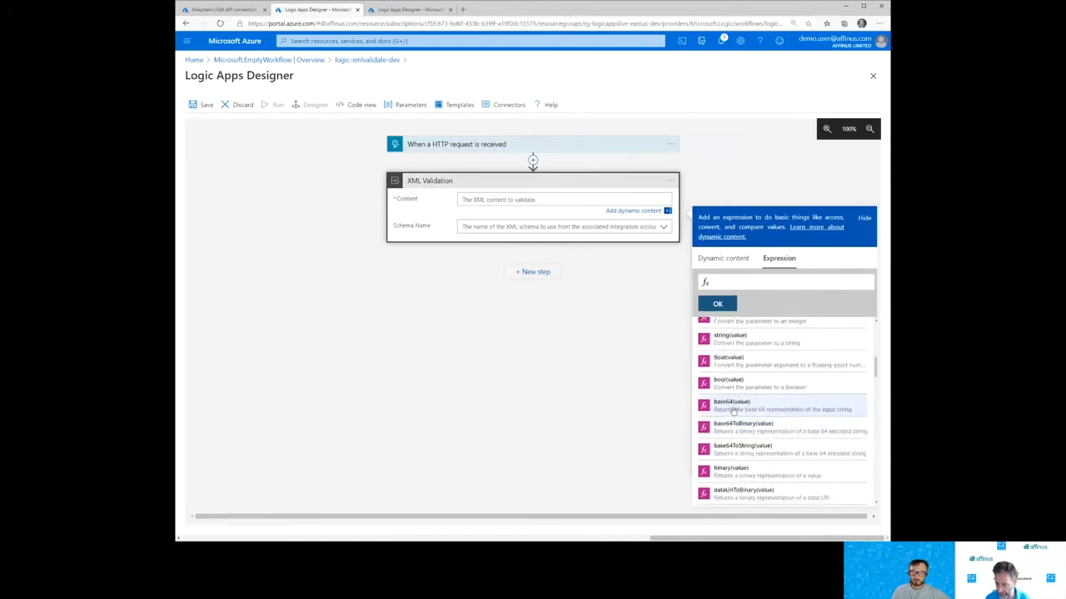
{"action": "left_click", "coordinate": [737, 452]}
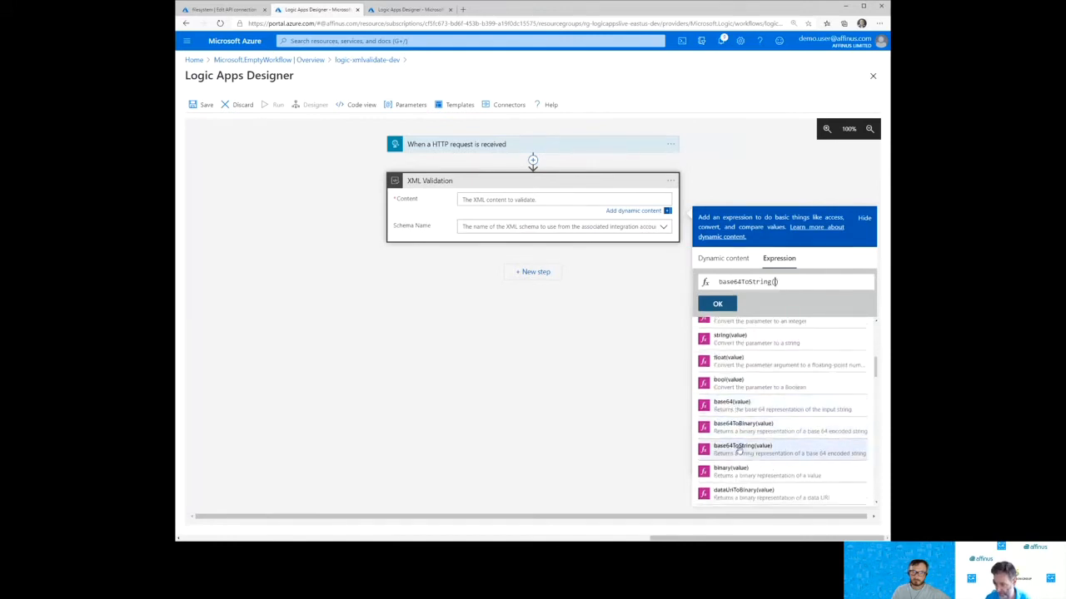
{"action": "left_click", "coordinate": [722, 259]}
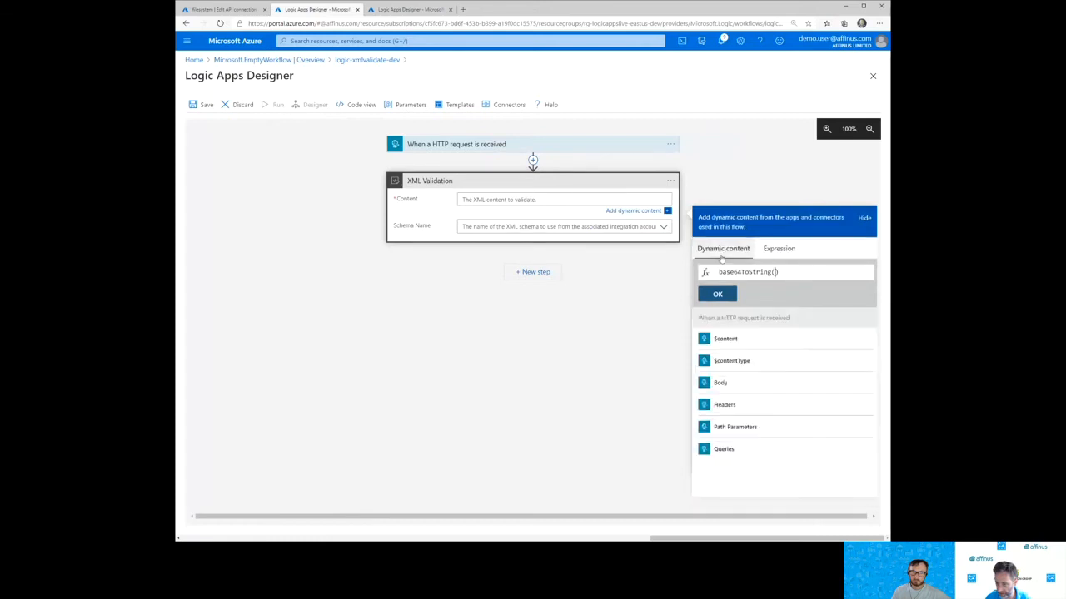
{"action": "left_click", "coordinate": [720, 339]}
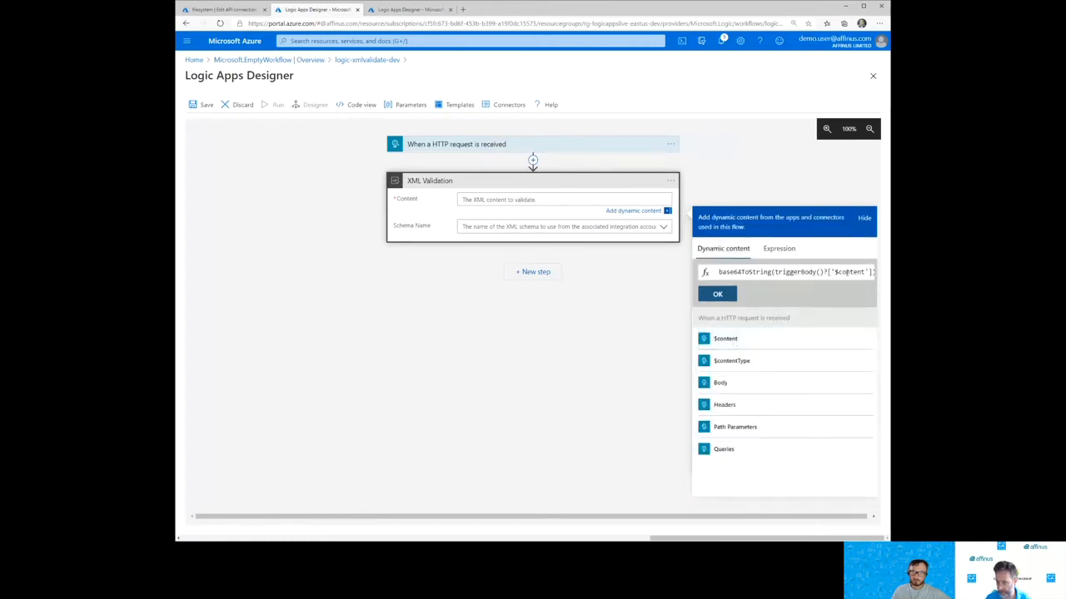
{"action": "left_click", "coordinate": [717, 294]}
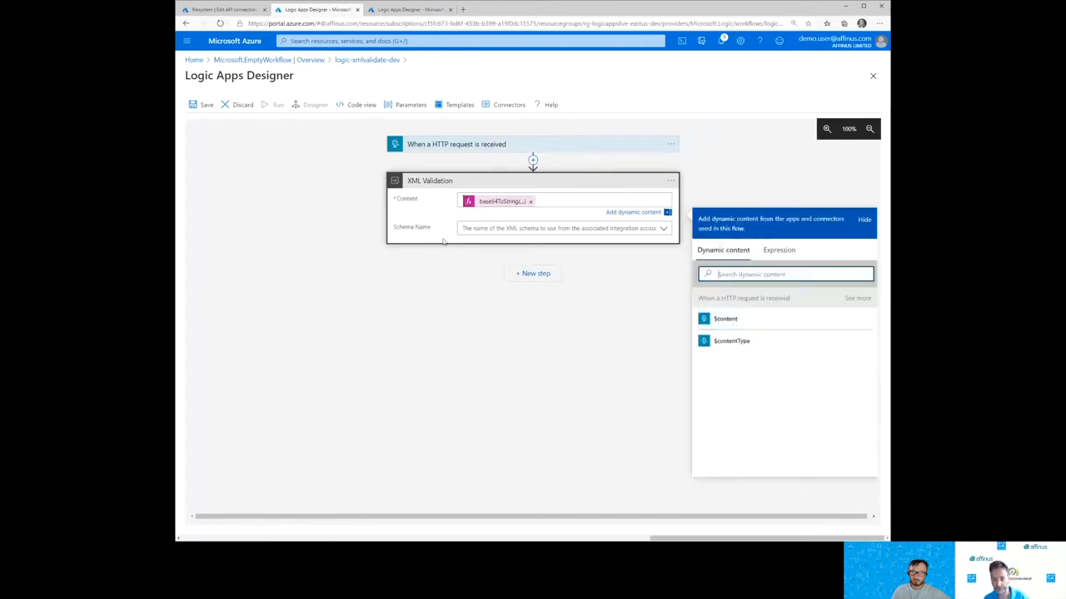
Enter map as a custom schema name for XML Validation and try to save the logic app.
{"action": "left_click", "coordinate": [663, 228]}
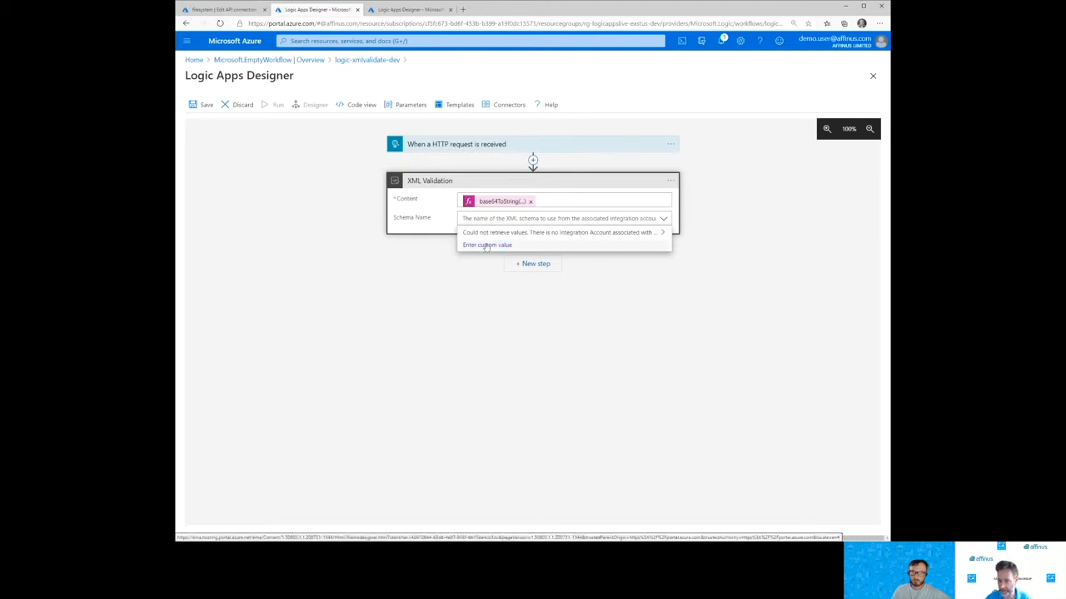
{"action": "type", "text": "map"}
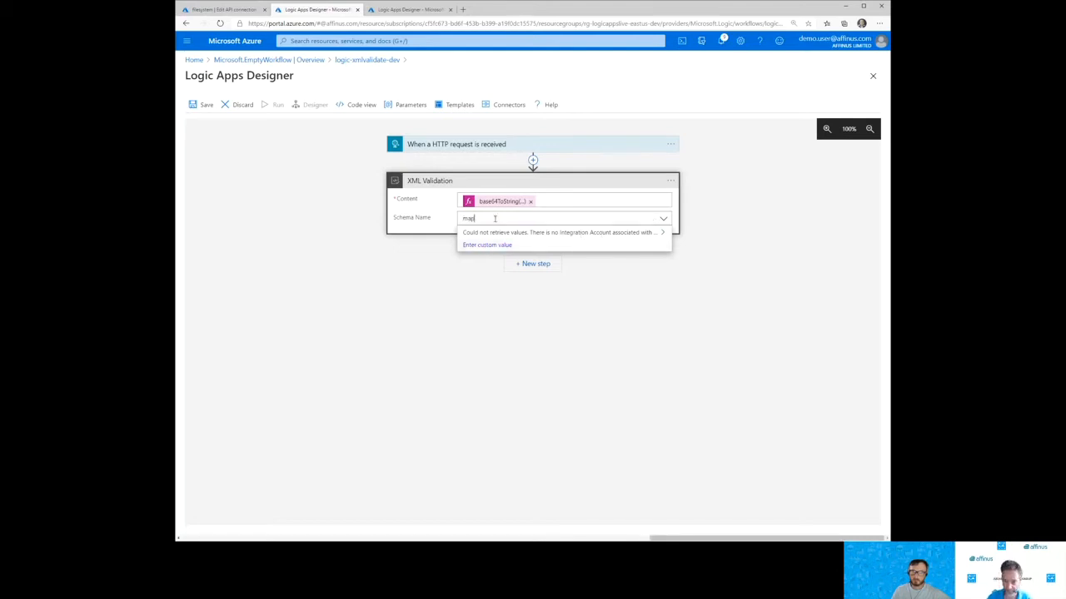
{"action": "left_click", "coordinate": [483, 245]}
{"action": "left_click", "coordinate": [201, 104]}
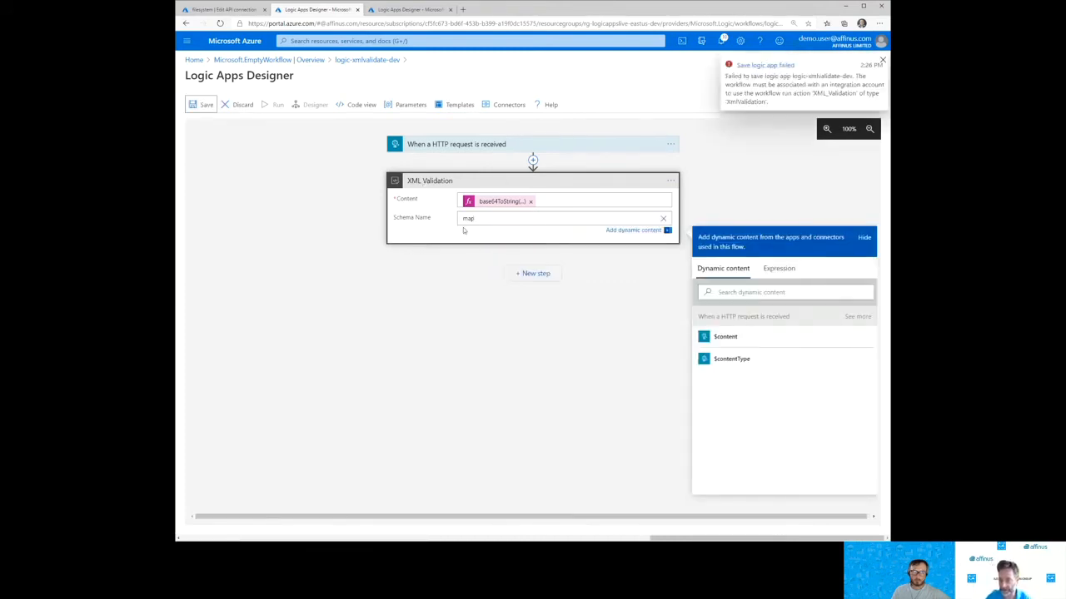
Delete the XML Validation action and save logic-xmlvalidate-dev with only its HTTP request trigger.
{"action": "left_click", "coordinate": [670, 181]}
{"action": "left_click", "coordinate": [424, 273]}
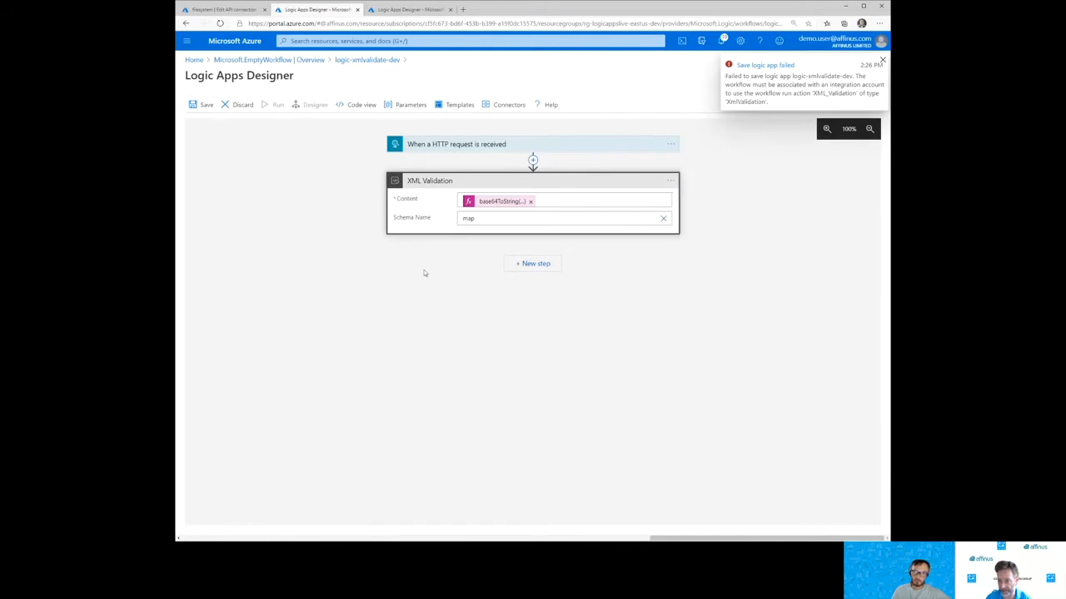
{"action": "left_click", "coordinate": [538, 336]}
{"action": "left_click", "coordinate": [200, 105]}
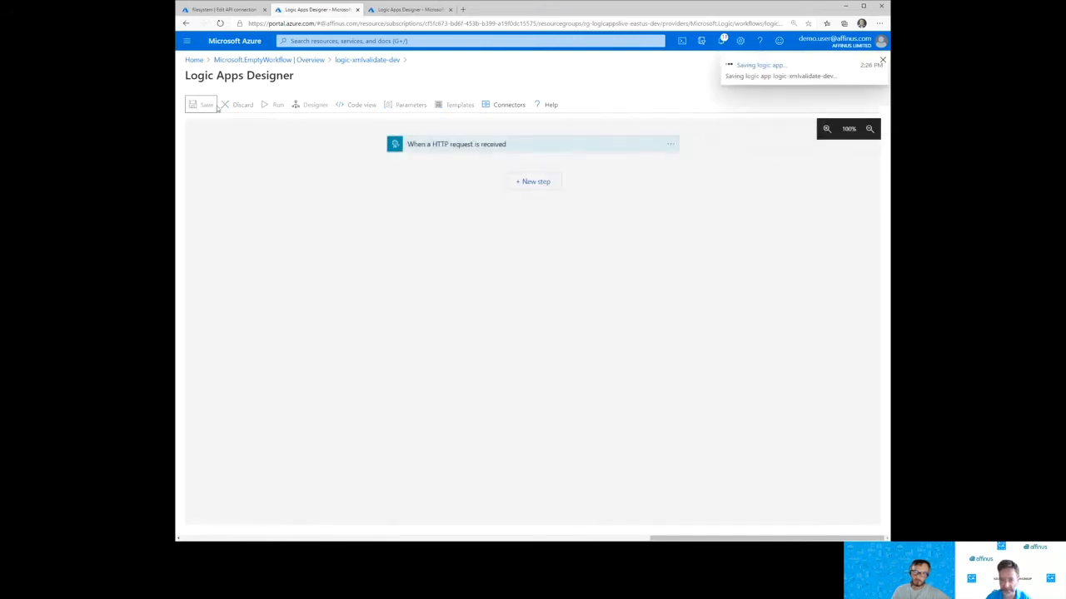
Link the integration account intaccount-logicappslive-dev in the workflow settings of logic-xmlvalidate-dev and save the settings.
{"action": "left_click", "coordinate": [366, 62]}
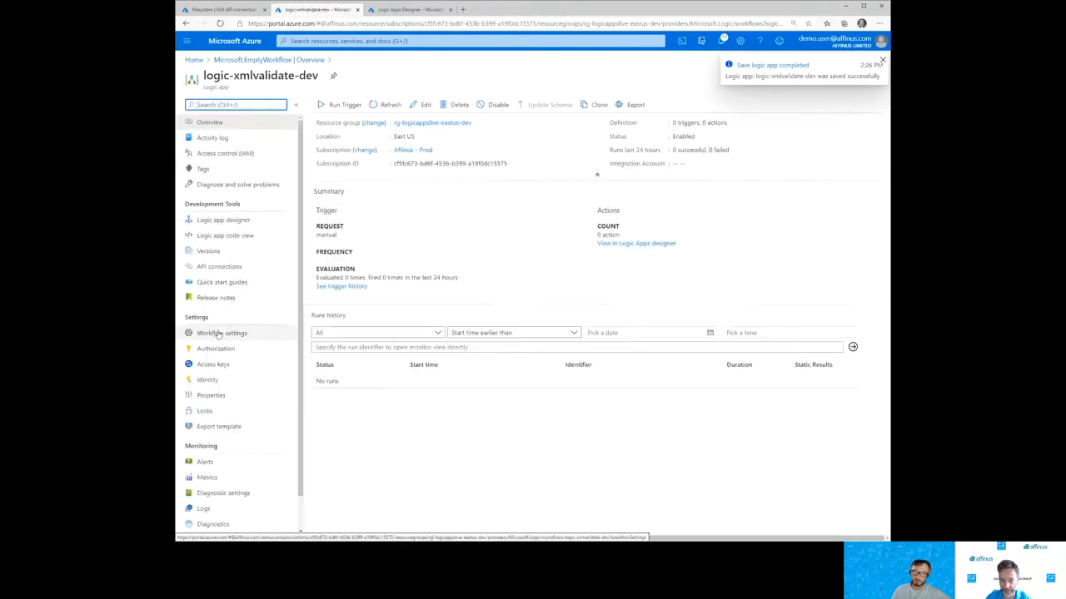
{"action": "left_click", "coordinate": [219, 333]}
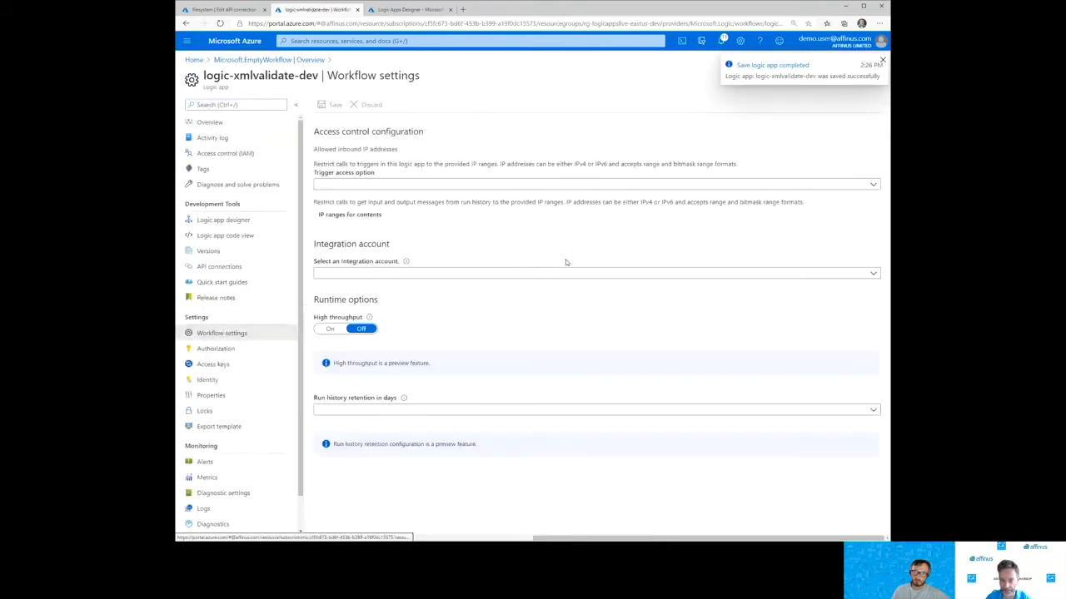
{"action": "left_click", "coordinate": [438, 289]}
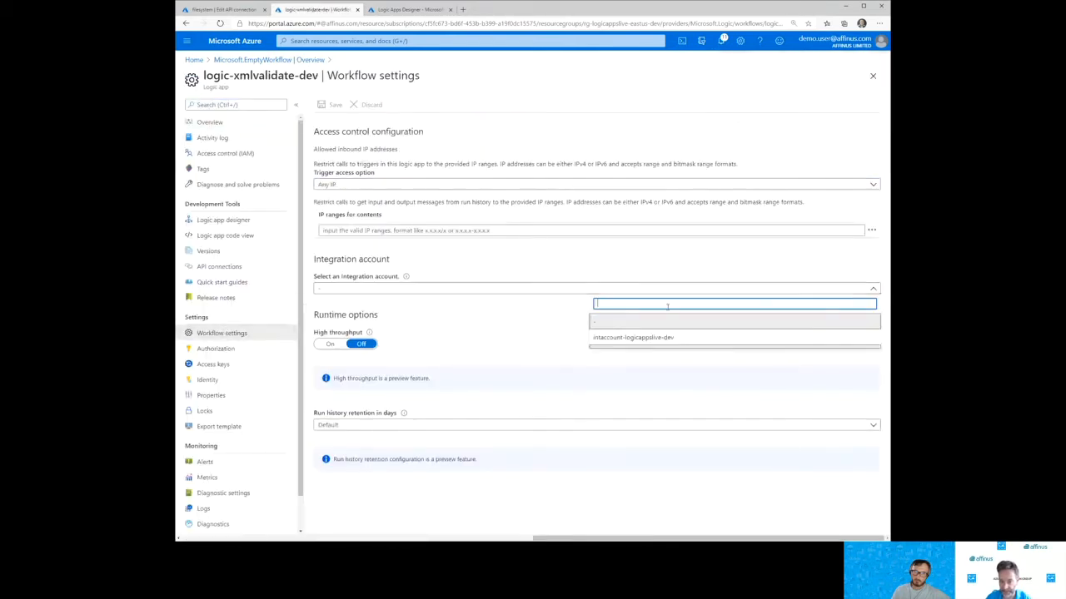
{"action": "left_click", "coordinate": [636, 338]}
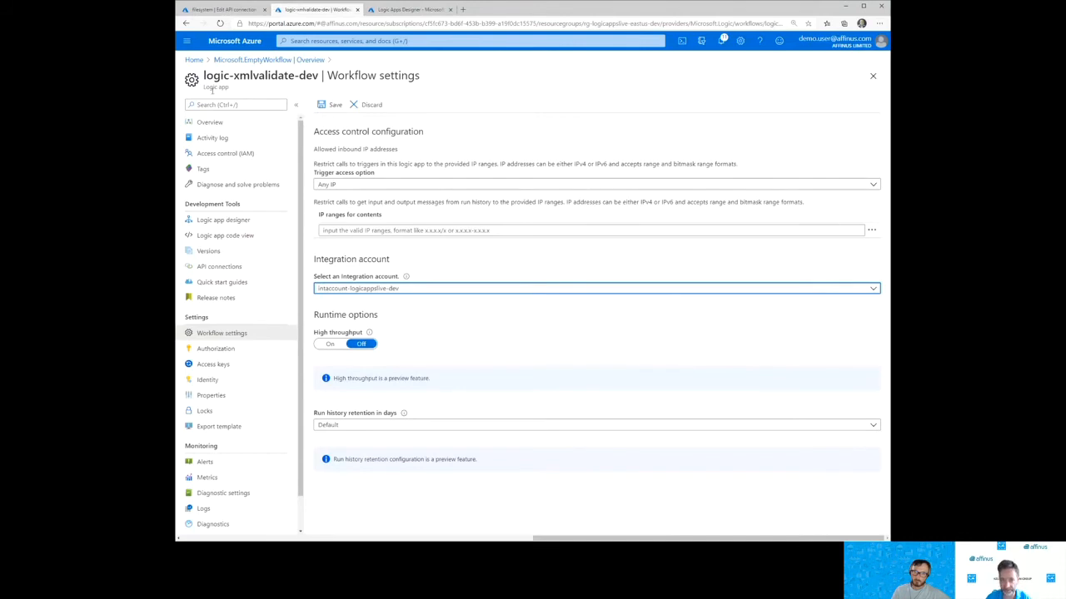
{"action": "left_click", "coordinate": [321, 104]}
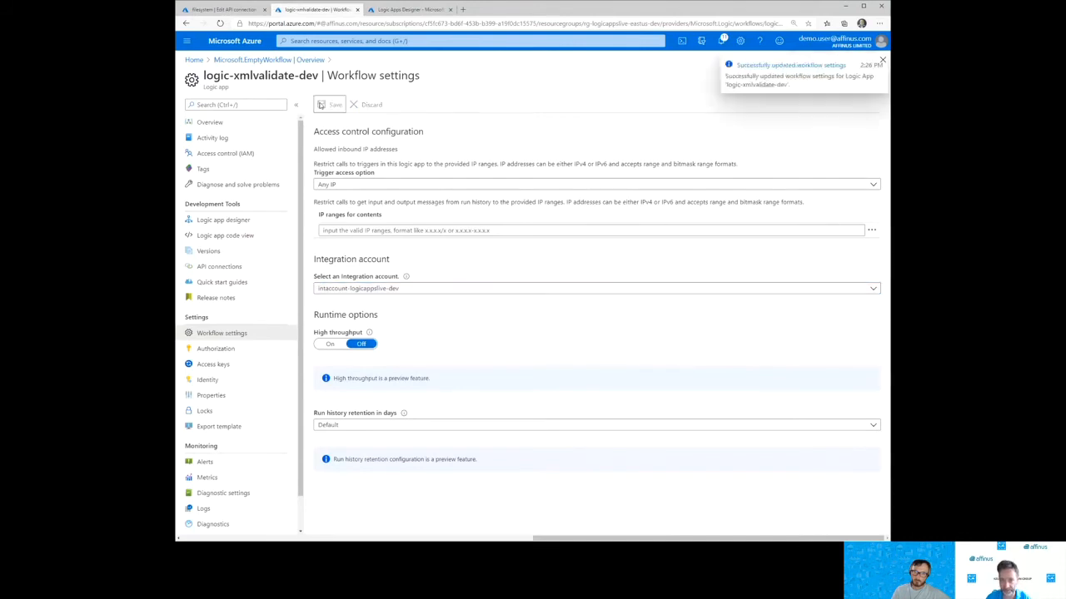
Reopen logic-xmlvalidate-dev for editing and add an XML Validation action after the HTTP request trigger.
{"action": "left_click", "coordinate": [209, 123]}
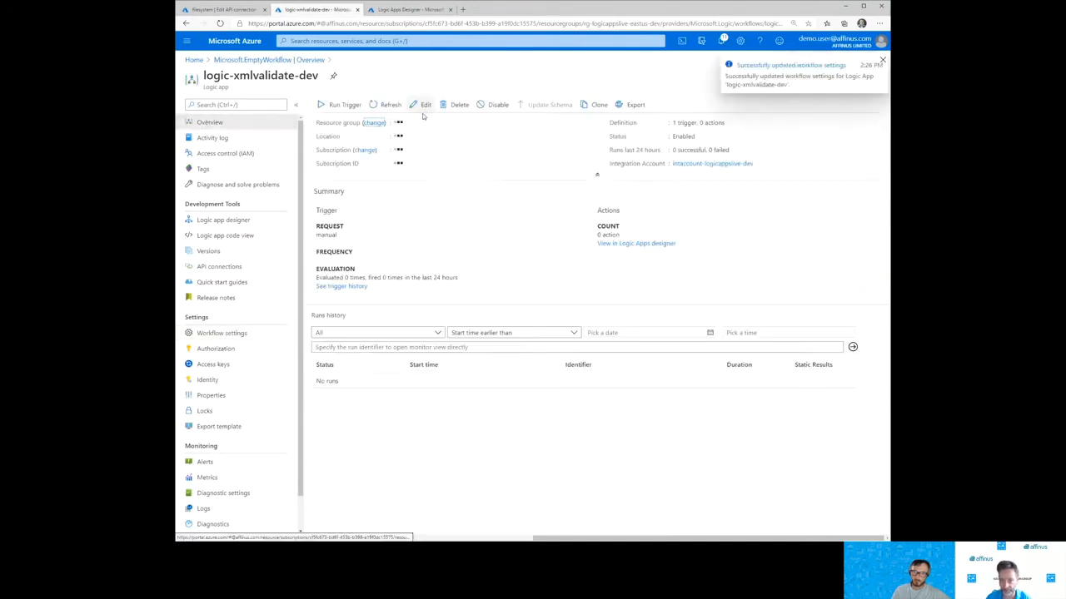
{"action": "left_click", "coordinate": [421, 104]}
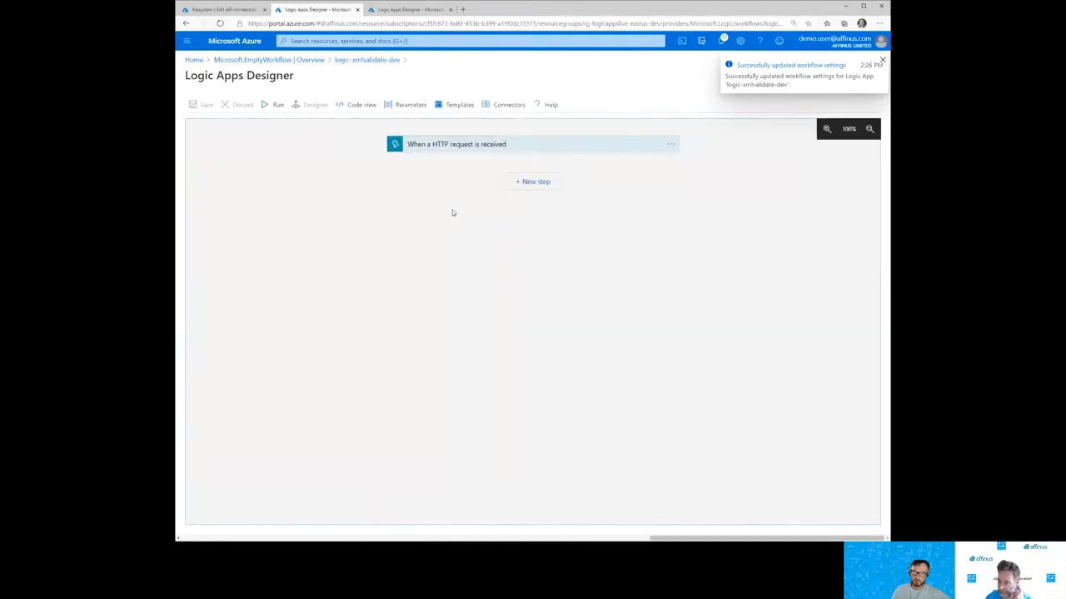
{"action": "left_click", "coordinate": [533, 181]}
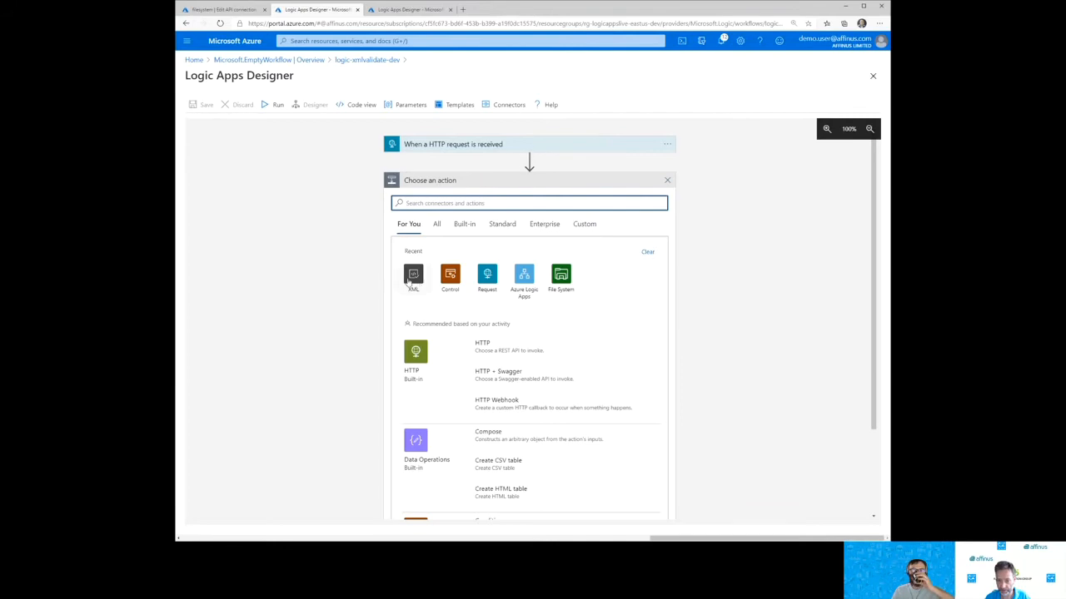
{"action": "left_click", "coordinate": [408, 272]}
{"action": "left_click", "coordinate": [424, 279]}
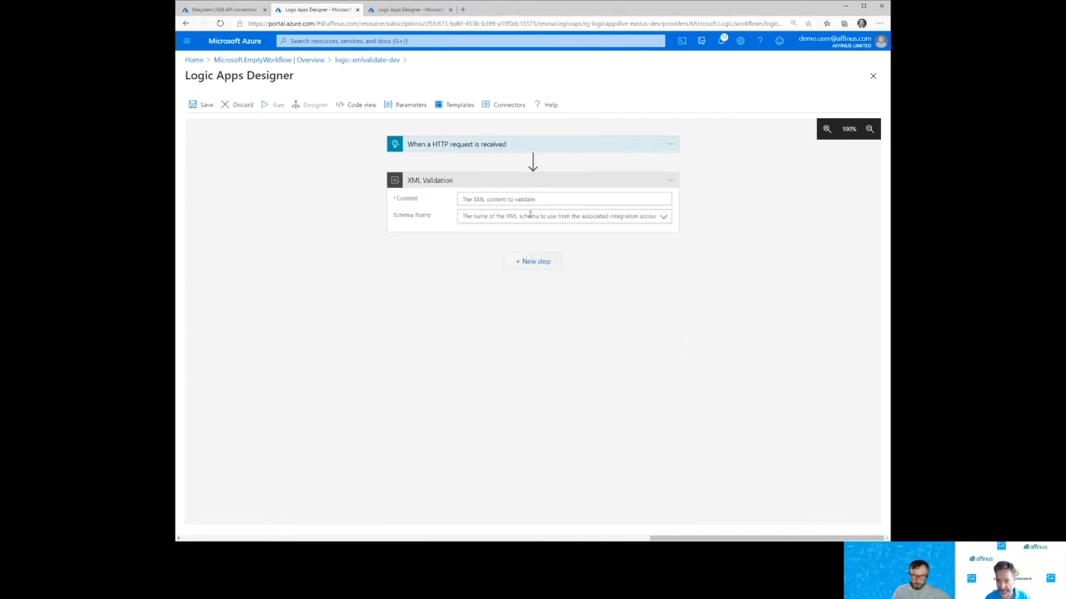
Set the XML Validation content to a base64ToString expression wrapping the trigger's $content, and open the schema name options.
{"action": "left_click", "coordinate": [524, 204]}
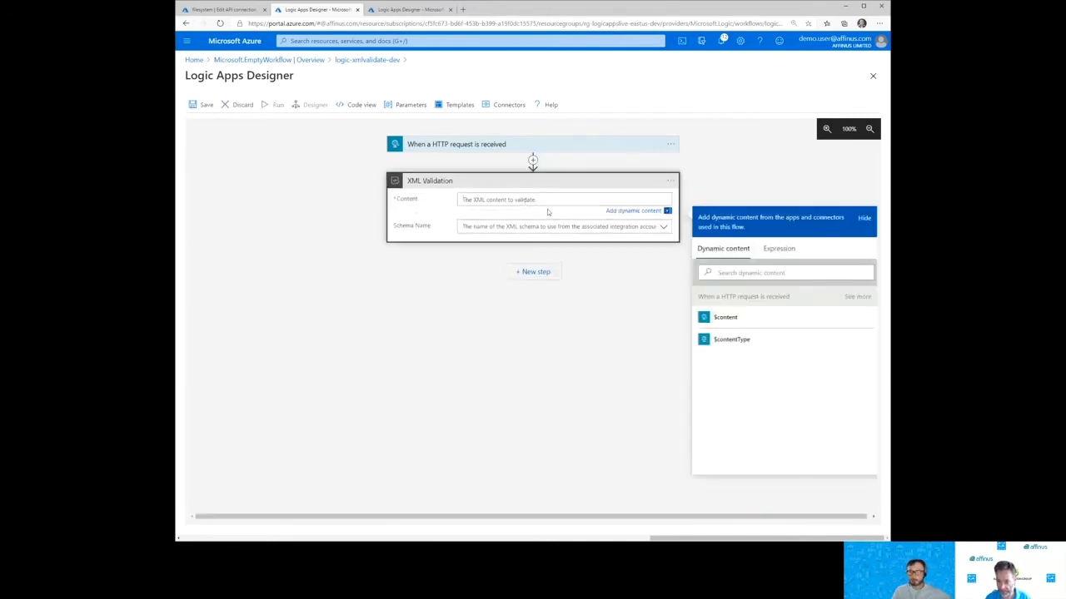
{"action": "left_click", "coordinate": [781, 260]}
{"action": "scroll", "coordinate": [833, 424], "scroll_direction": "down", "scroll_amount": 3}
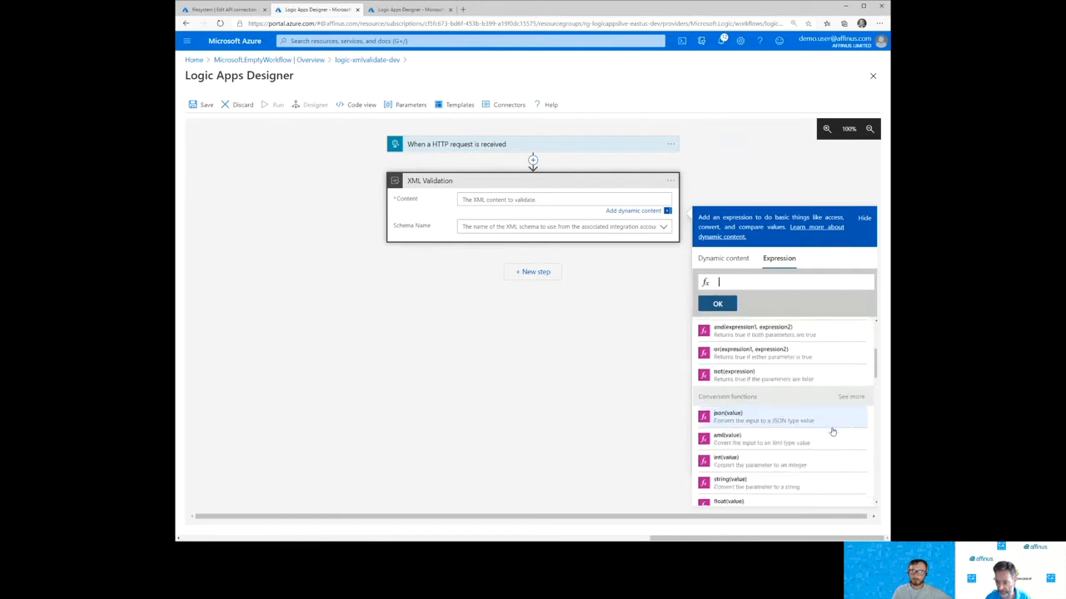
{"action": "scroll", "coordinate": [757, 412], "scroll_direction": "down", "scroll_amount": 3}
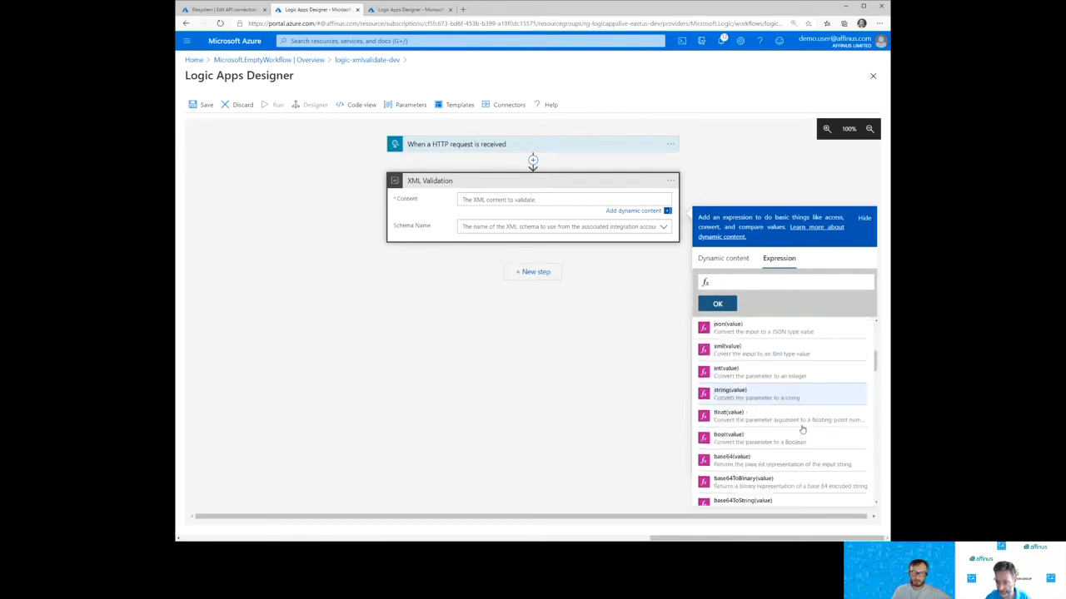
{"action": "left_click", "coordinate": [747, 422]}
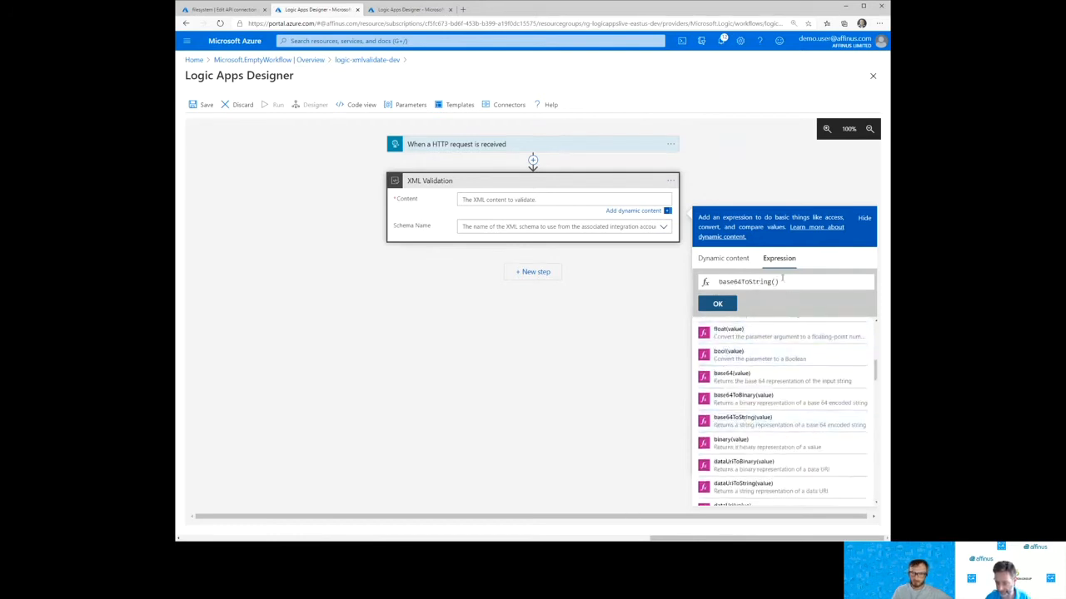
{"action": "left_click", "coordinate": [728, 259]}
{"action": "left_click", "coordinate": [724, 339]}
{"action": "left_click", "coordinate": [718, 295]}
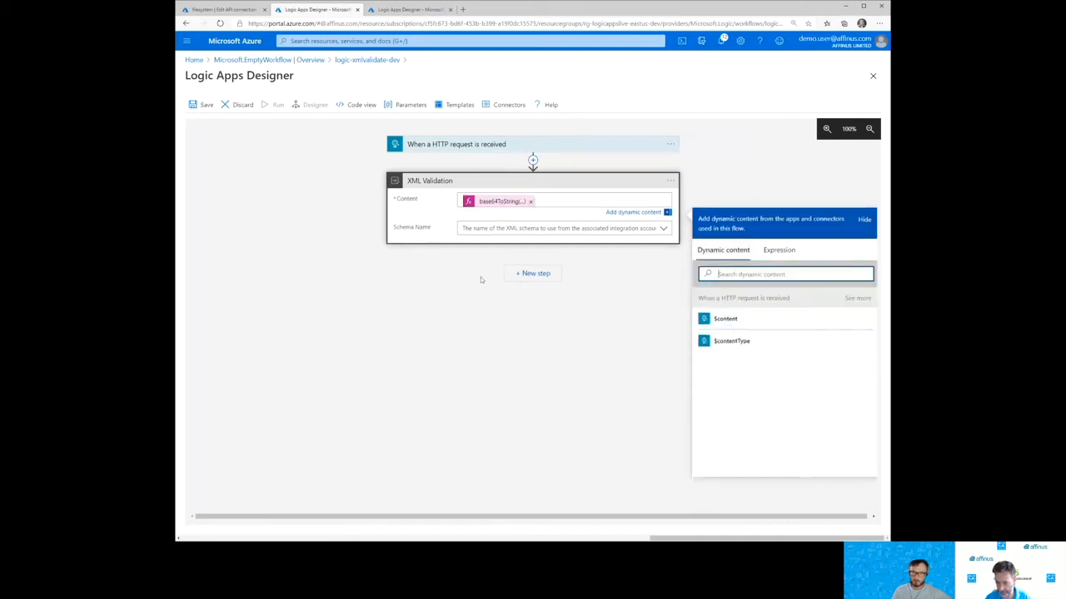
{"action": "left_click", "coordinate": [491, 230]}
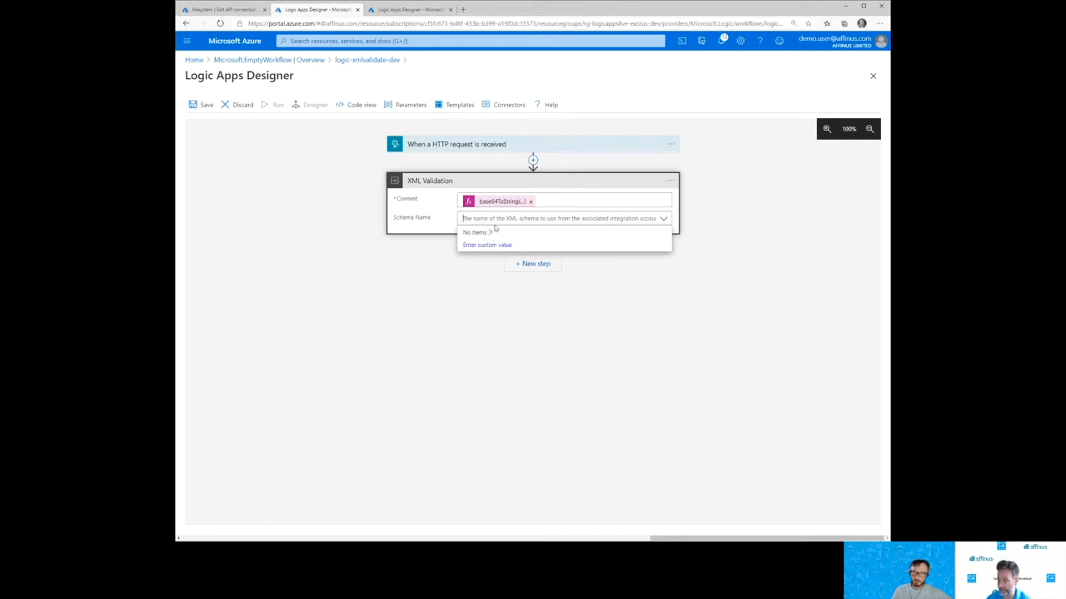
Add a schema named ContosoEmployees from ContosoEmployees.xsd to the integration account intaccount-logicappslive-dev in resource group rg-logicappslive-eastus-dev.
{"action": "left_click", "coordinate": [223, 9]}
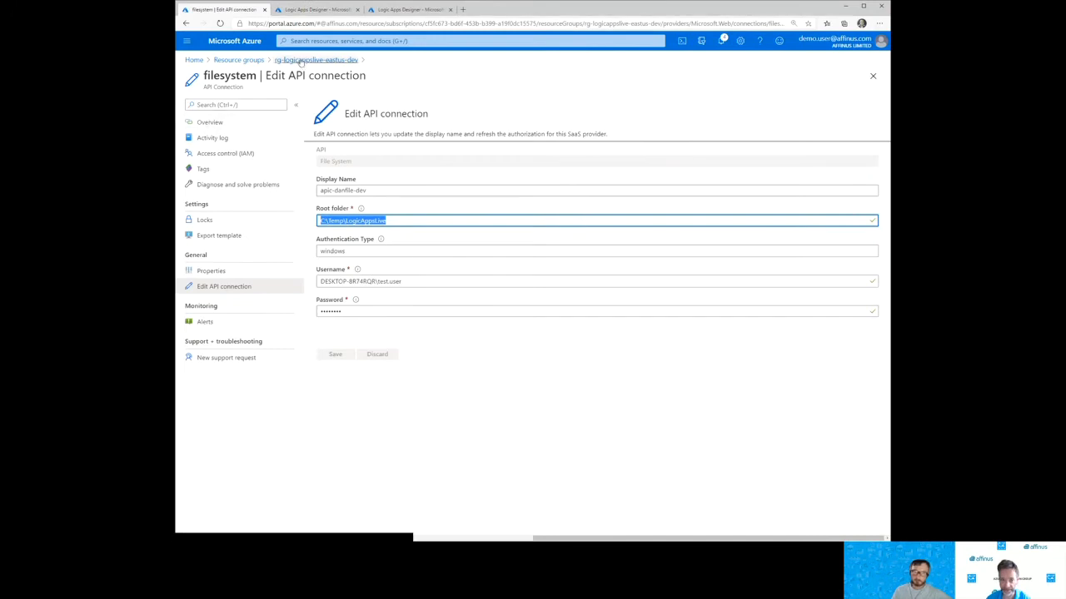
{"action": "left_click", "coordinate": [316, 60]}
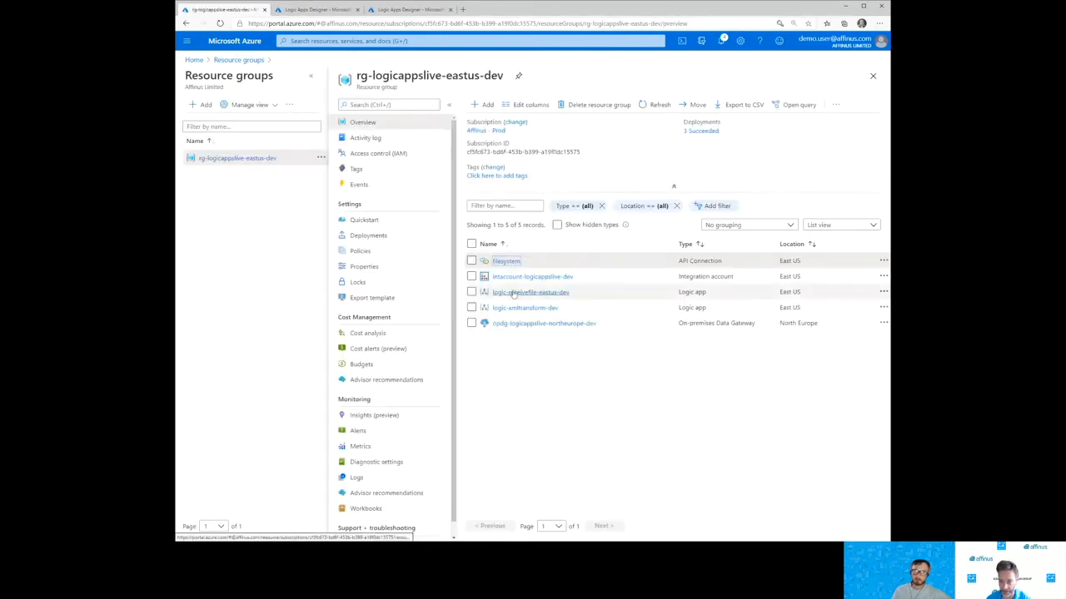
{"action": "left_click", "coordinate": [520, 277]}
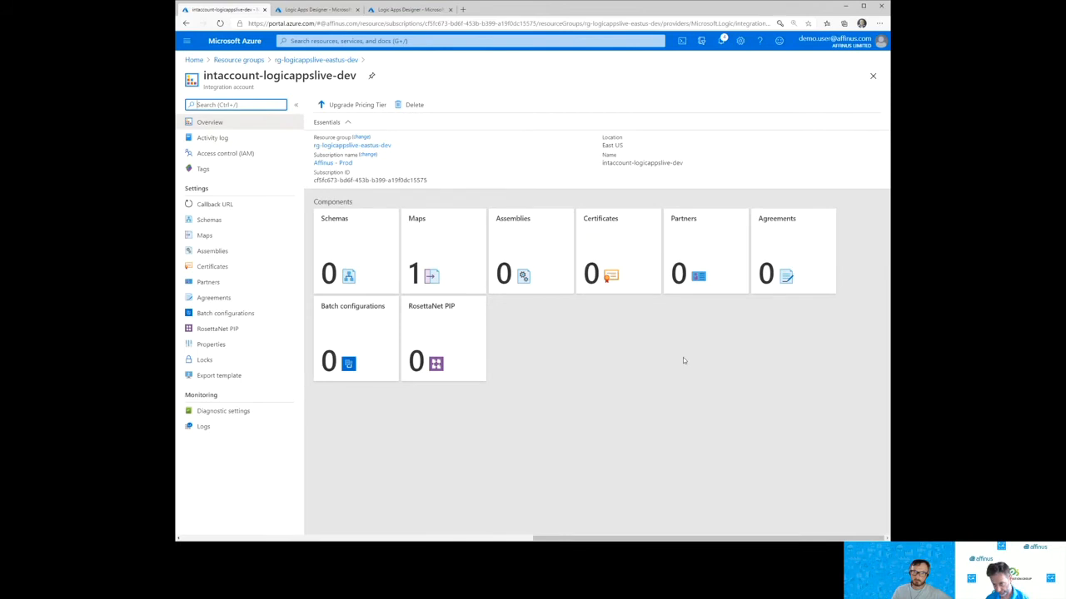
{"action": "left_click", "coordinate": [360, 264]}
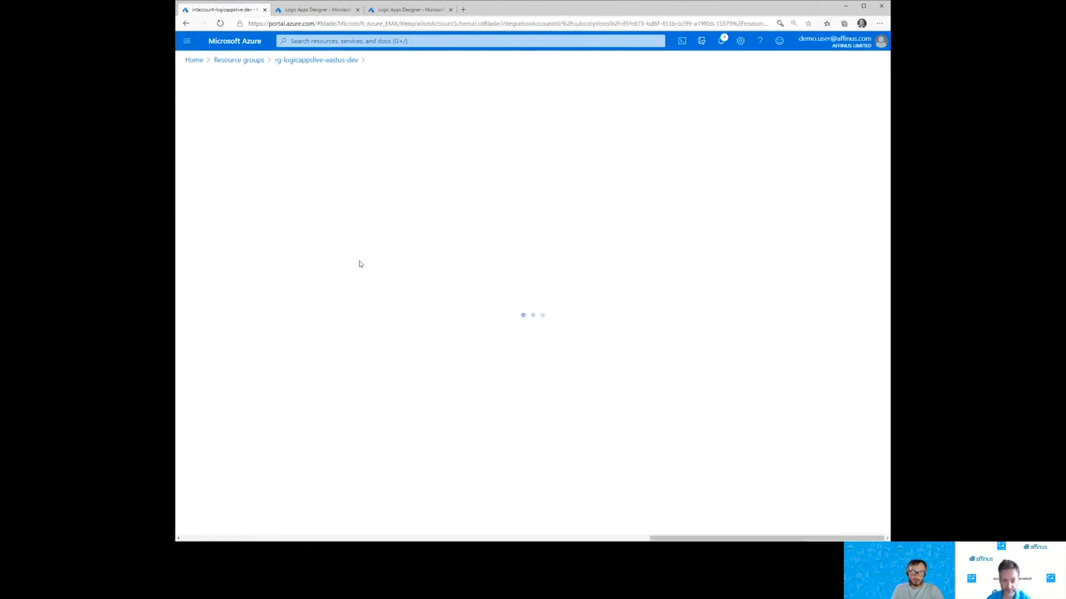
{"action": "left_click", "coordinate": [200, 104]}
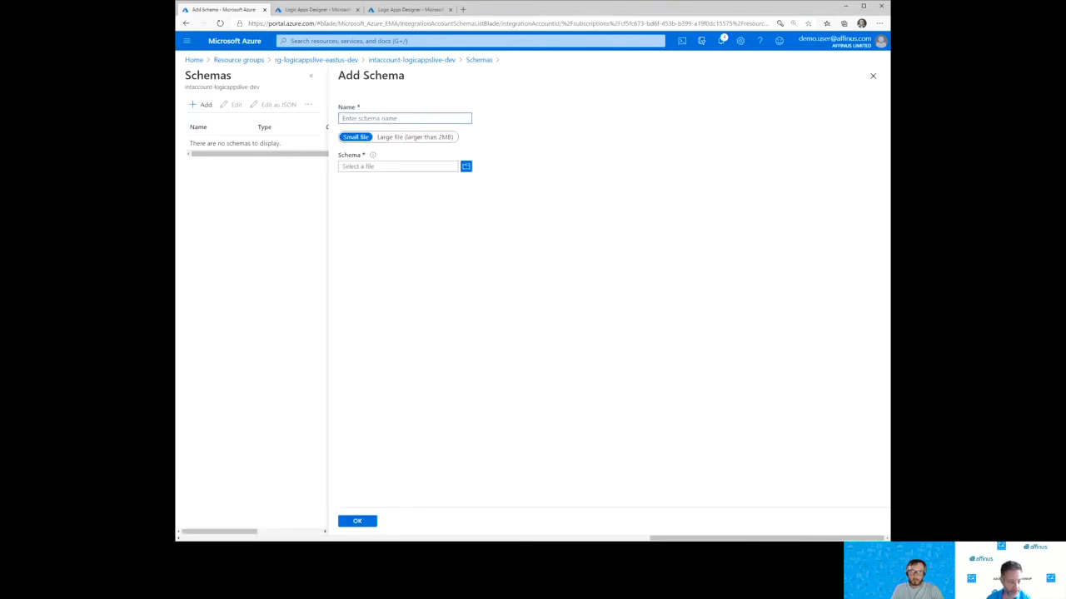
{"action": "key", "text": "alt+Tab"}
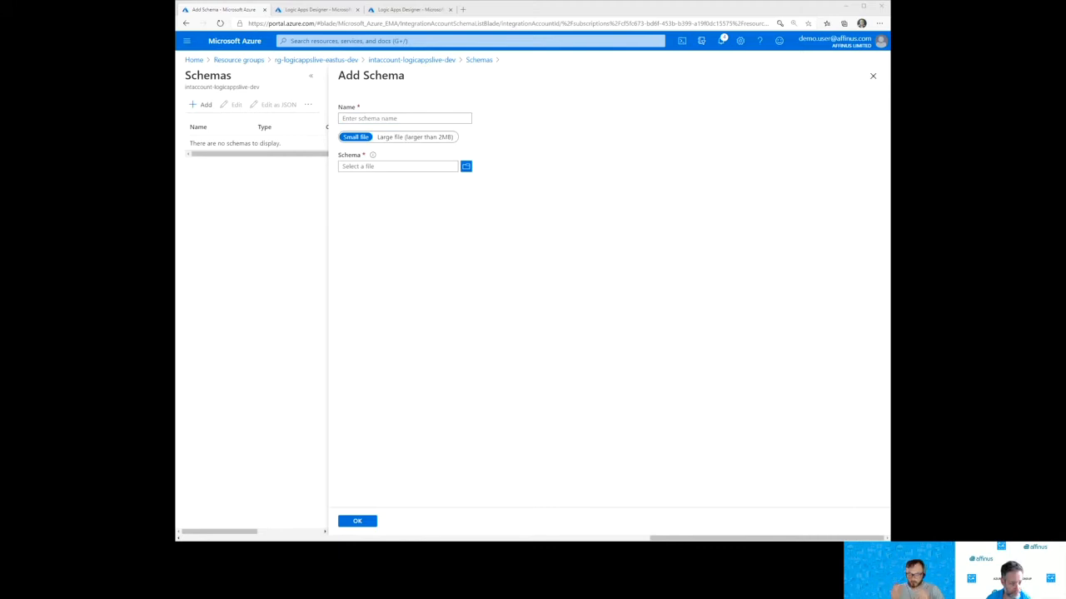
{"action": "left_click", "coordinate": [203, 4]}
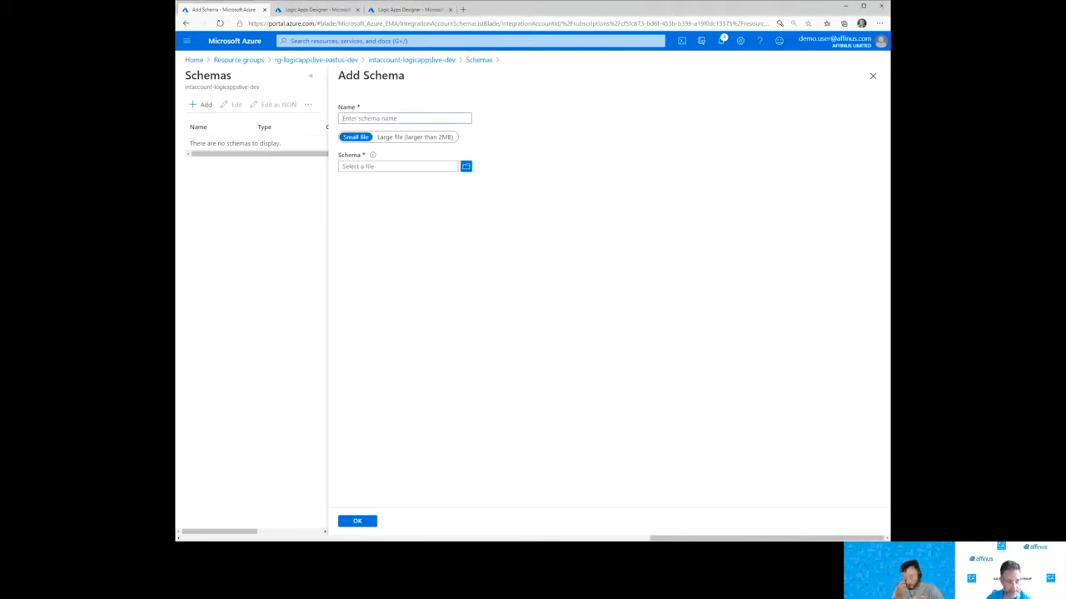
{"action": "key", "text": "alt+Tab"}
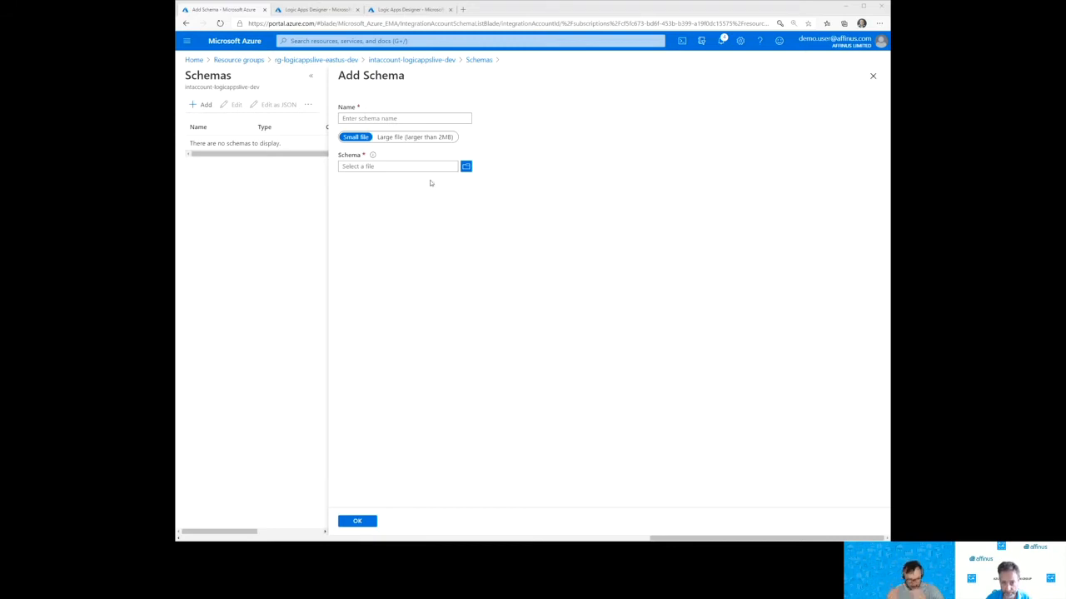
{"action": "left_click", "coordinate": [465, 167]}
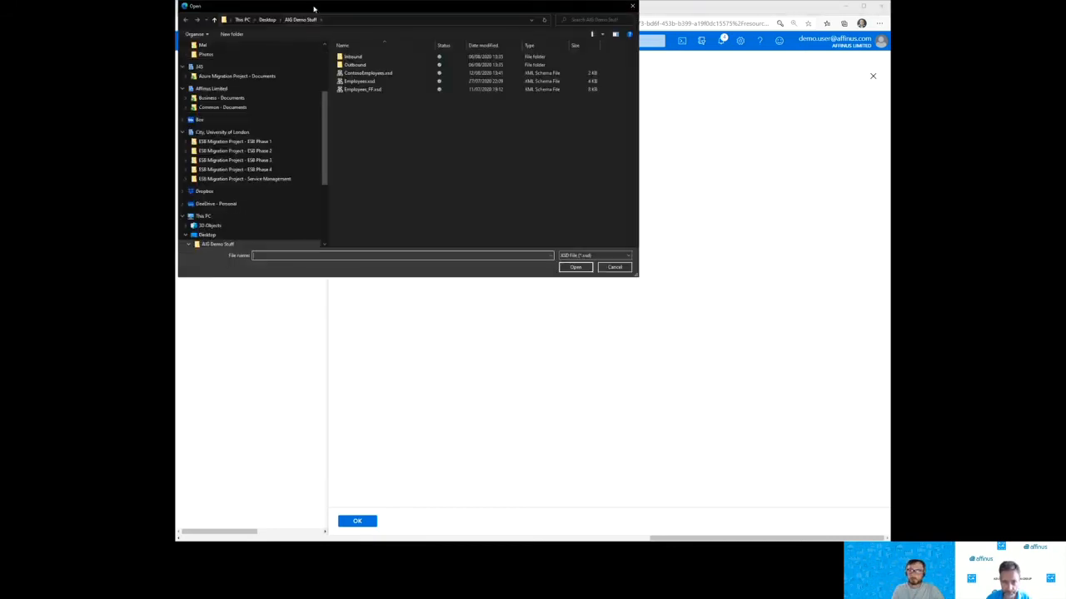
{"action": "left_click_drag", "start_coordinate": [314, 10], "coordinate": [0, 93]}
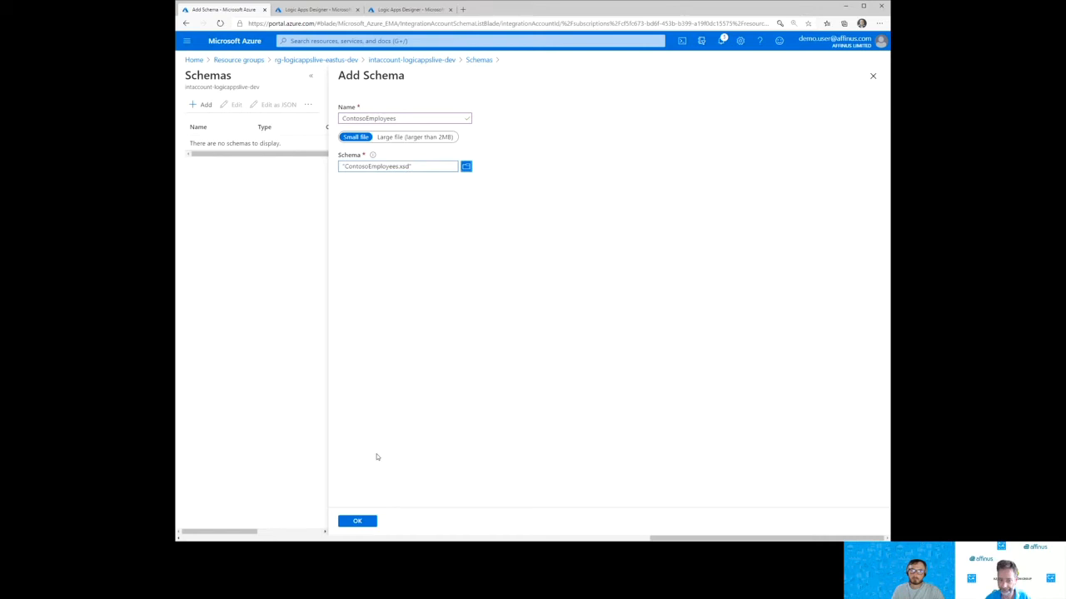
{"action": "left_click", "coordinate": [357, 522]}
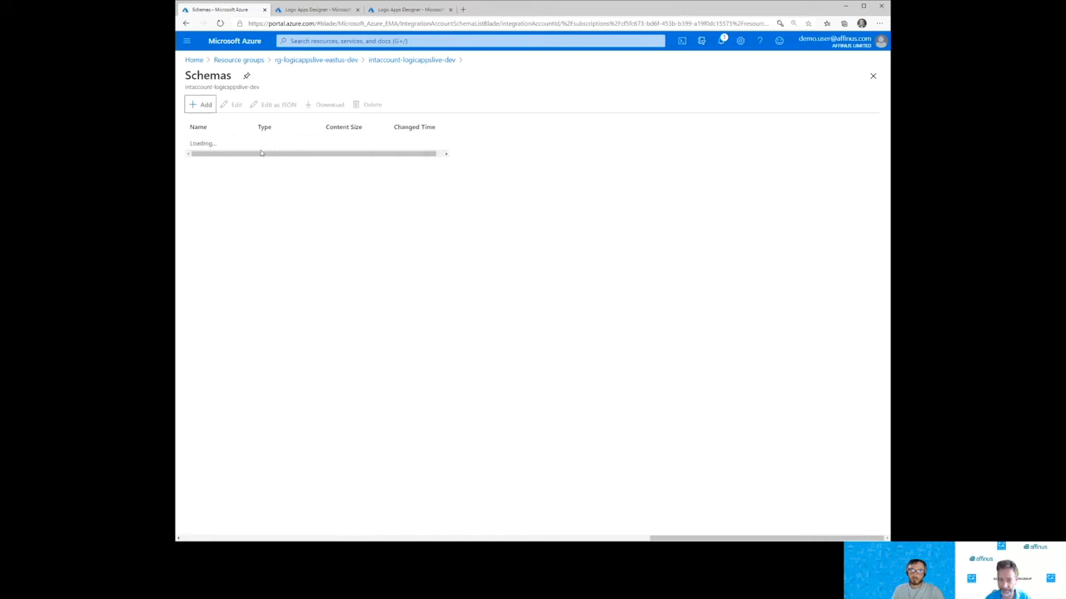
Add a schema named Employees to the integration account from the file Employees.xsd.
{"action": "left_click", "coordinate": [200, 104]}
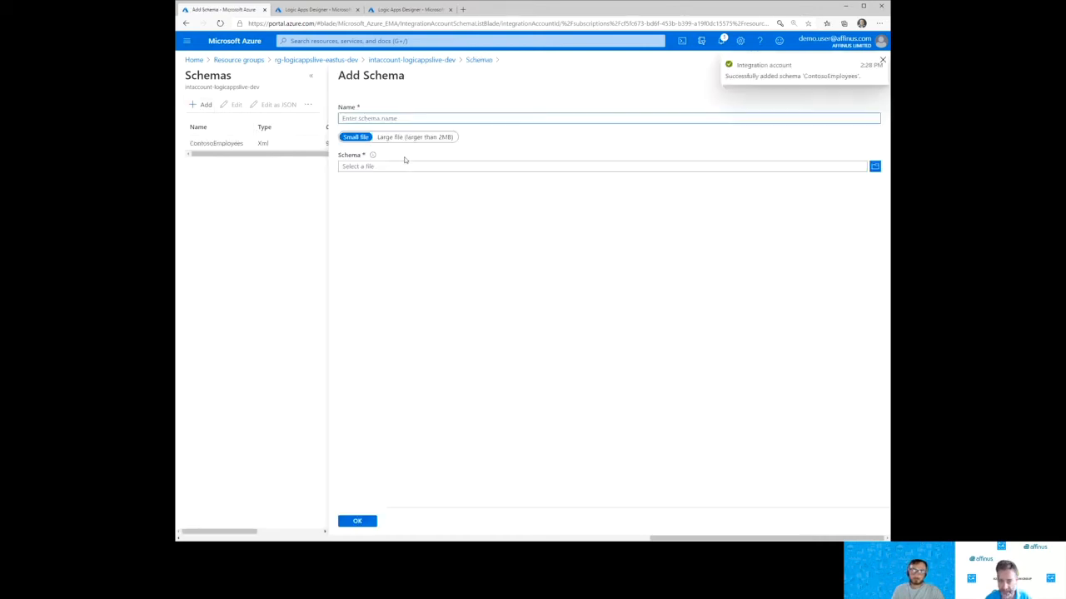
{"action": "left_click", "coordinate": [874, 166]}
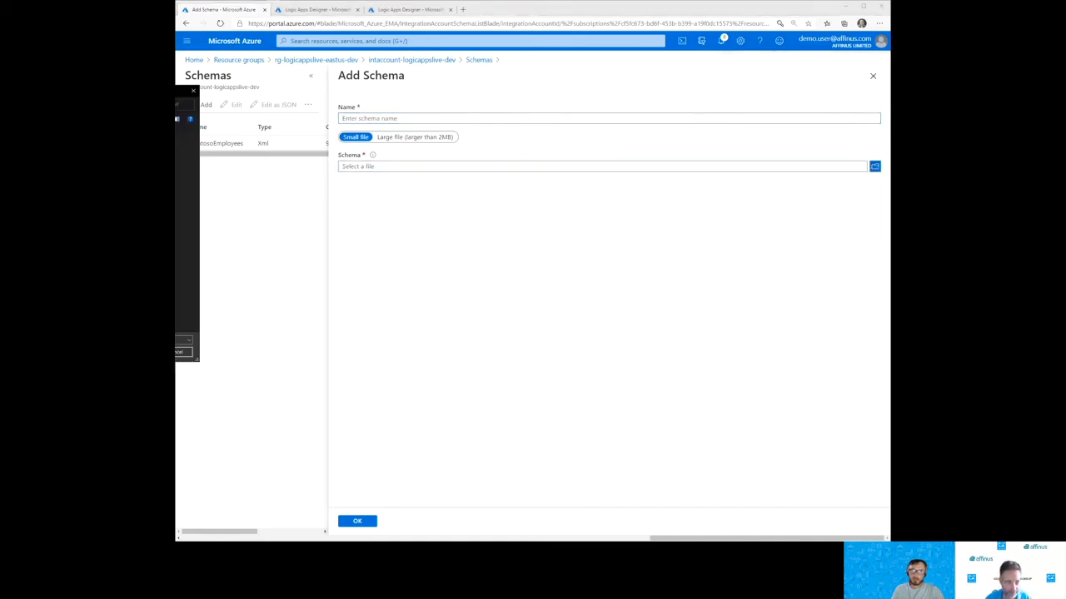
{"action": "key", "text": "Return"}
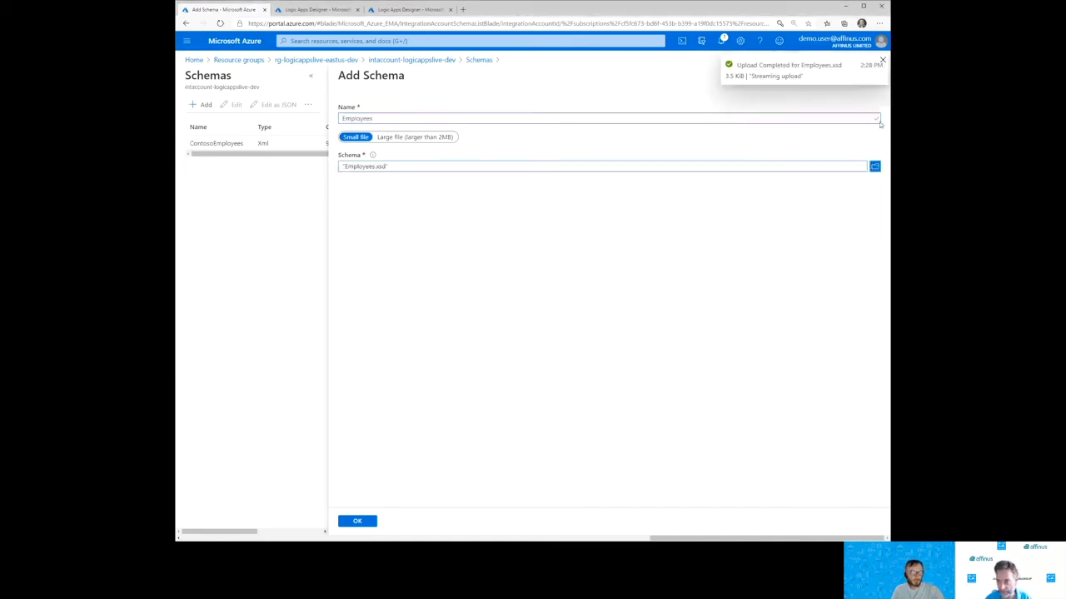
{"action": "left_click", "coordinate": [357, 521]}
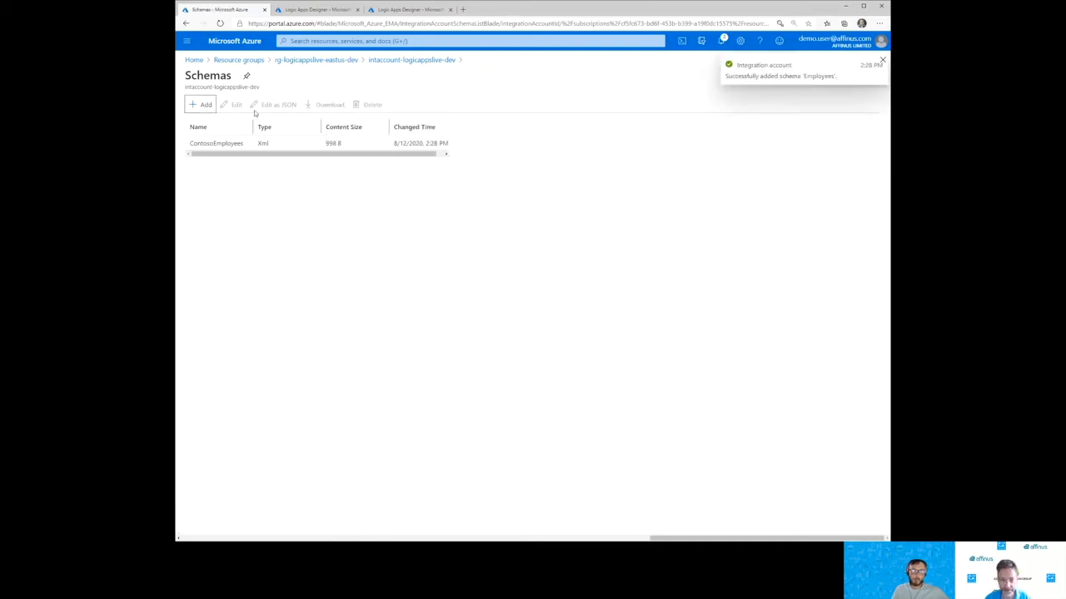
Add a schema named Employees_FF to the integration account from the file Employees_FF.xsd.
{"action": "left_click", "coordinate": [201, 106]}
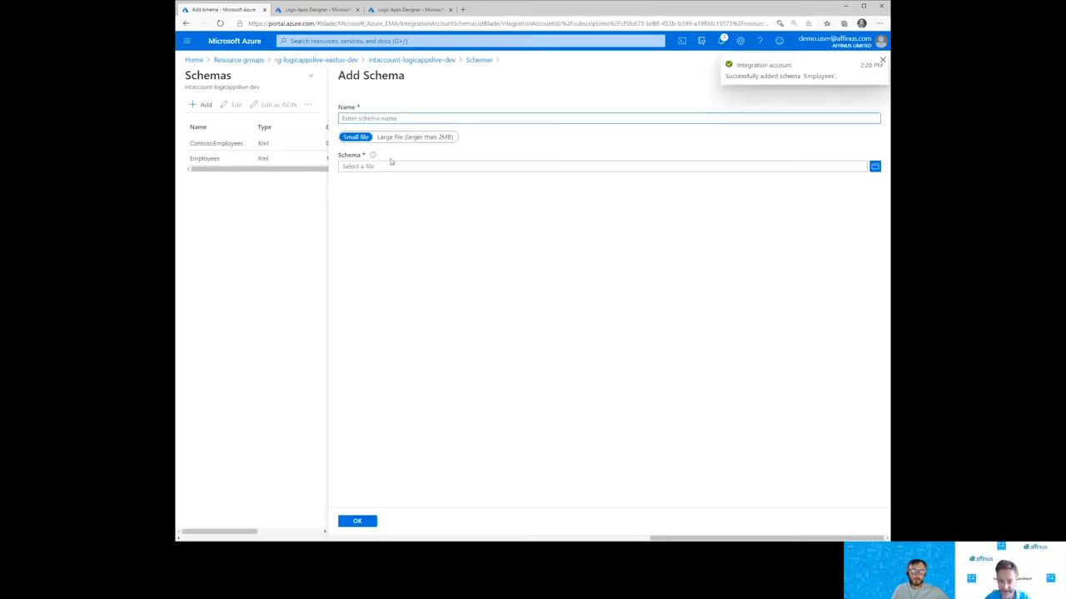
{"action": "left_click", "coordinate": [875, 167]}
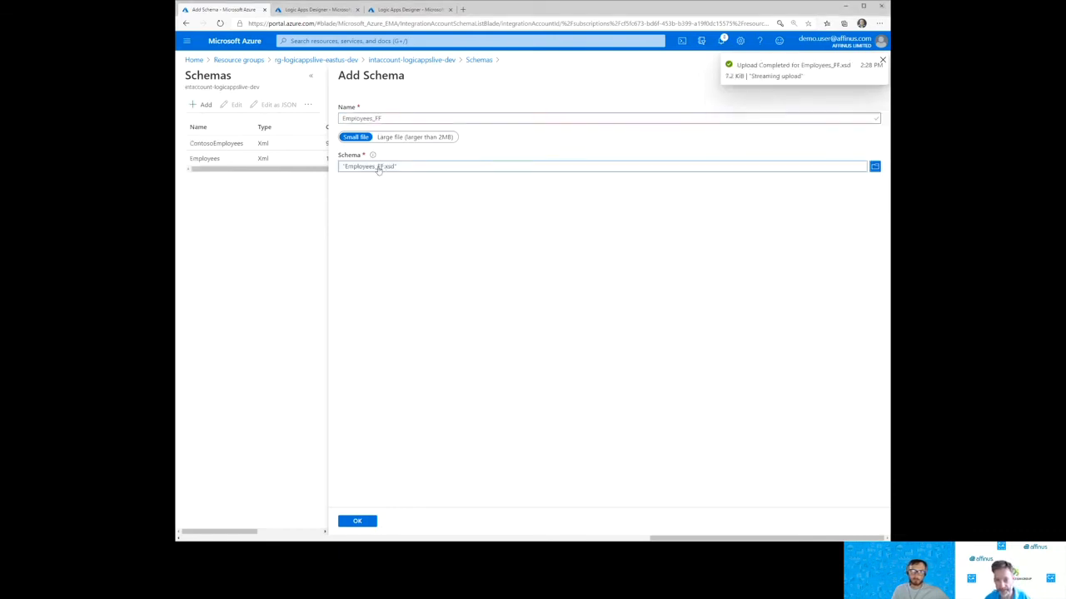
{"action": "left_click", "coordinate": [360, 522]}
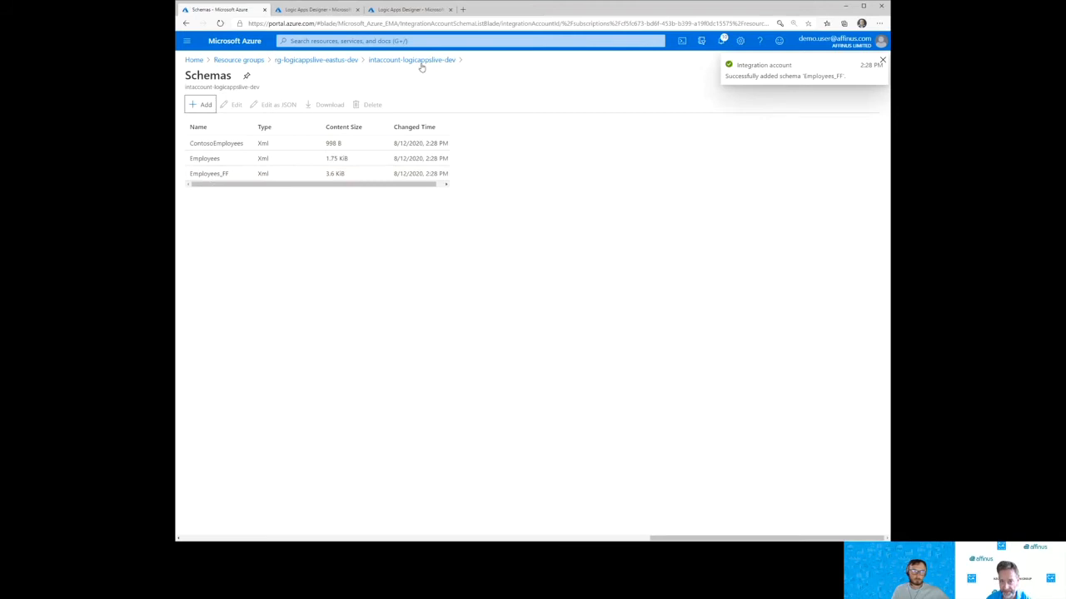
Return to the logic-xmlvalidate-dev designer, check the XML Validation schema name options and save the logic app without a schema.
{"action": "left_click", "coordinate": [412, 10]}
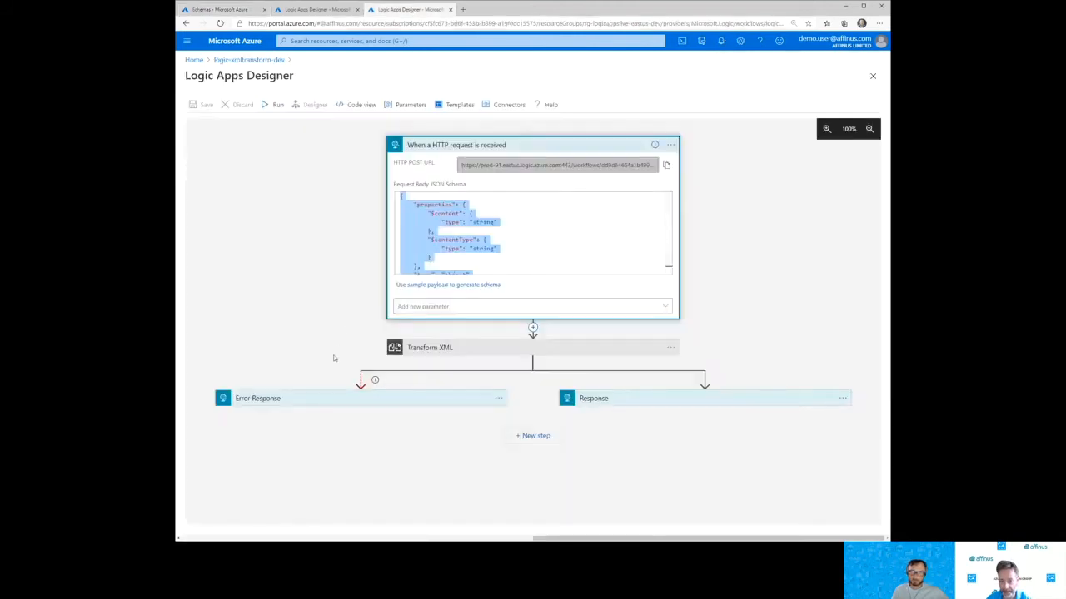
{"action": "left_click", "coordinate": [316, 10]}
{"action": "left_click", "coordinate": [392, 246]}
{"action": "left_click", "coordinate": [663, 219]}
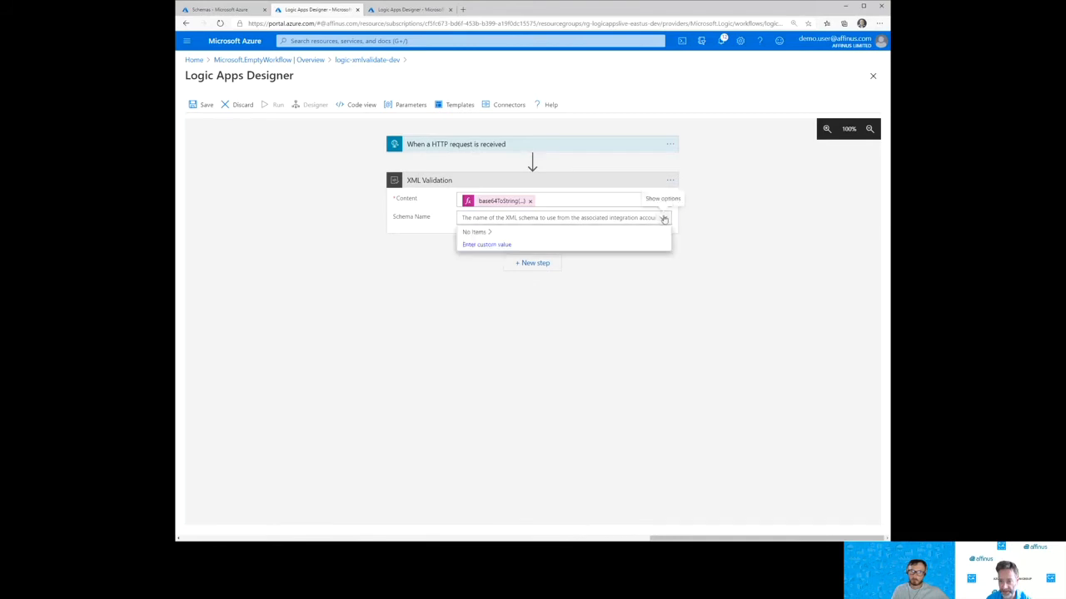
{"action": "left_click", "coordinate": [664, 219]}
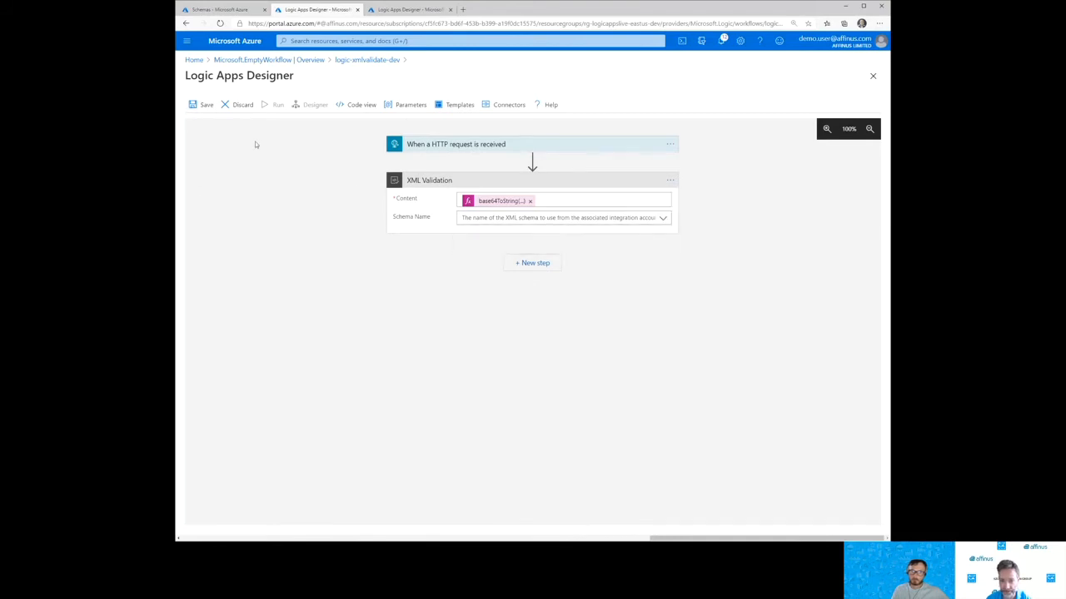
{"action": "left_click", "coordinate": [202, 105]}
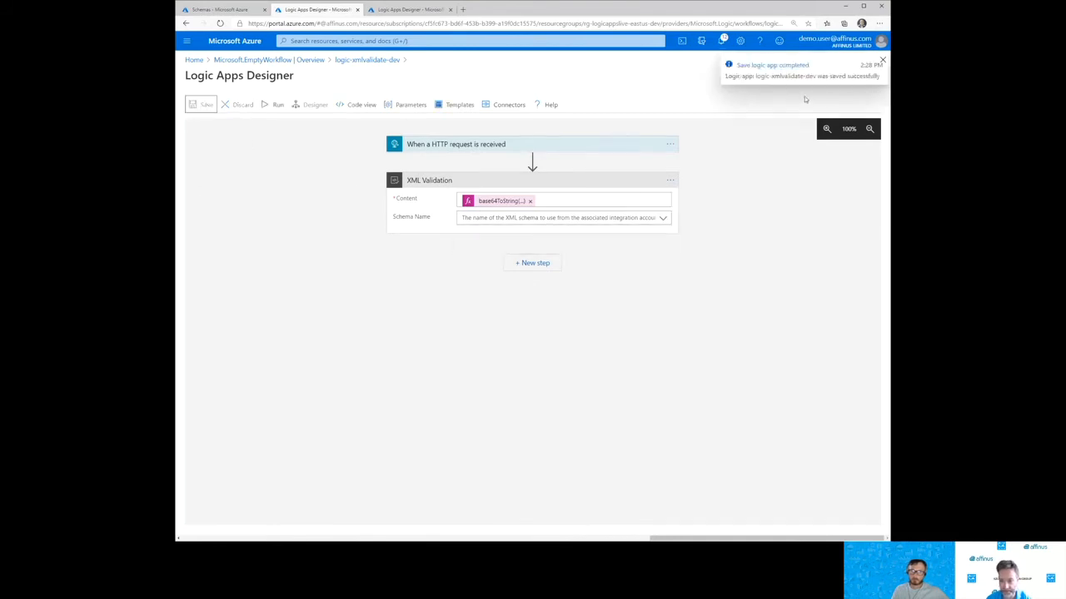
Reload logic-xmlvalidate-dev in the designer and open the schema name options of the XML Validation action.
{"action": "left_click", "coordinate": [363, 61]}
{"action": "left_click", "coordinate": [420, 105]}
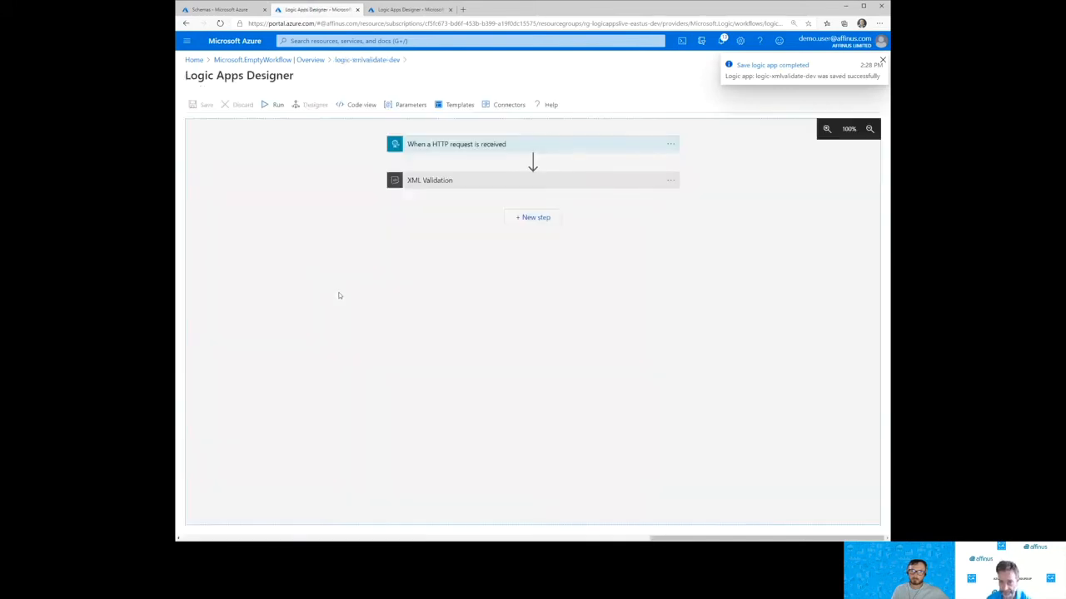
{"action": "left_click", "coordinate": [444, 181]}
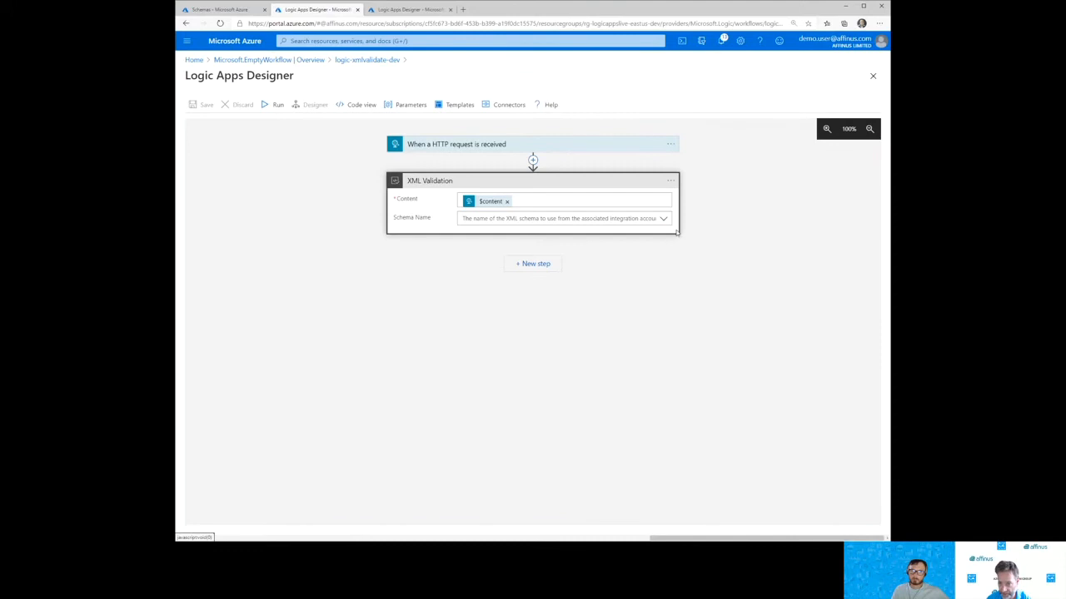
{"action": "left_click", "coordinate": [664, 219]}
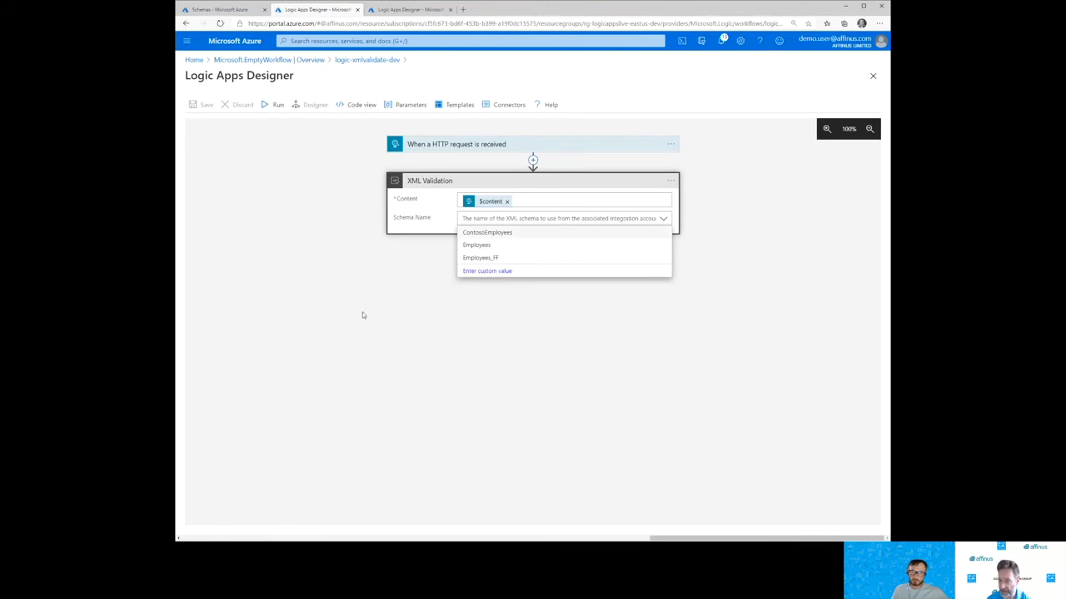
Set the Schema Name of the XML Validation action to ContosoEmployees.
{"action": "left_click", "coordinate": [486, 234]}
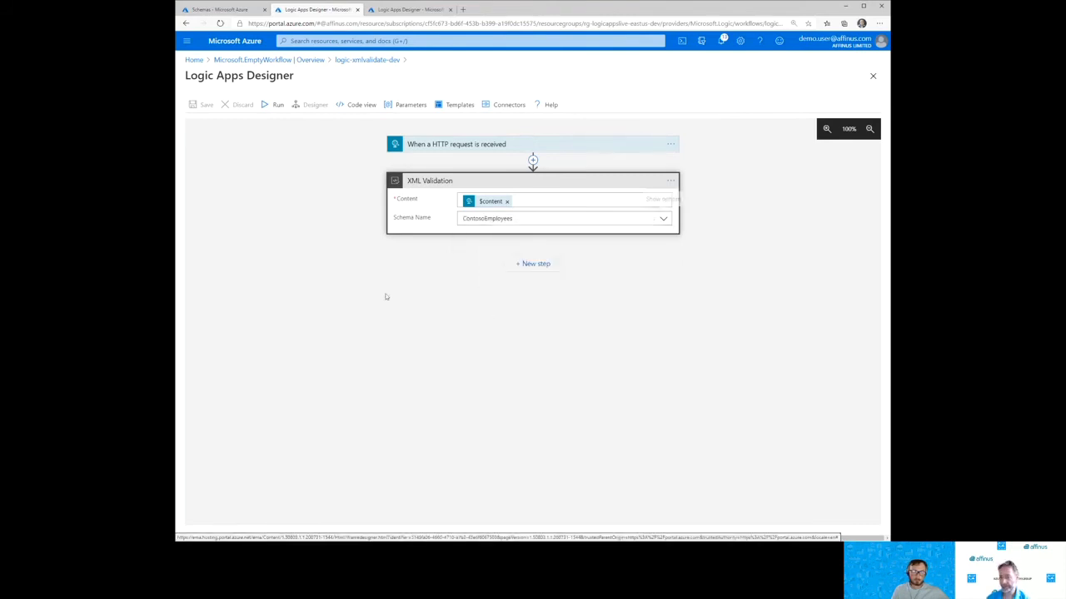
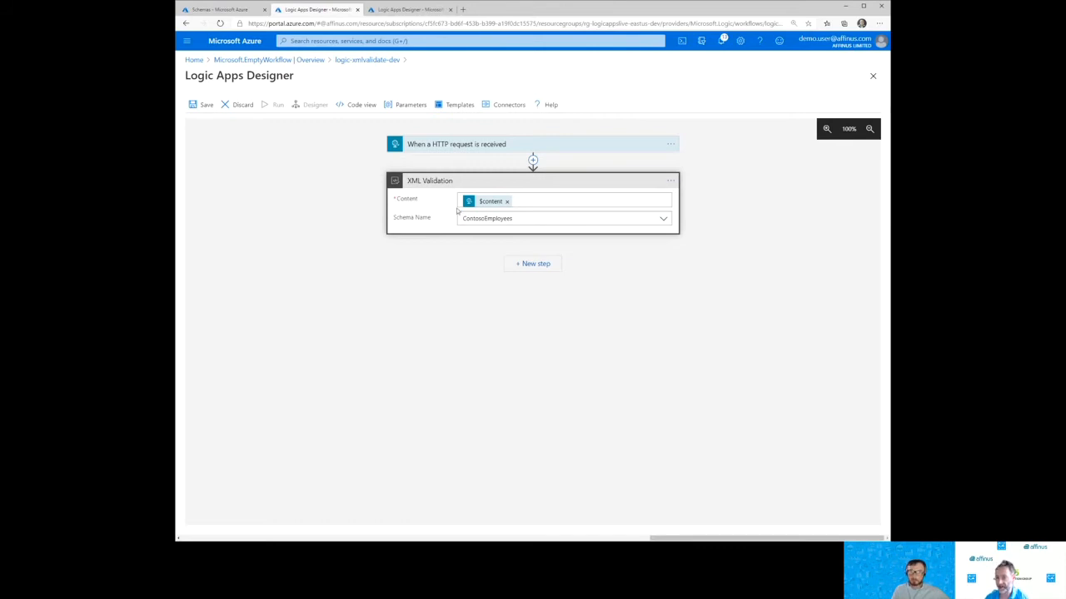
{"action": "left_click", "coordinate": [540, 220]}
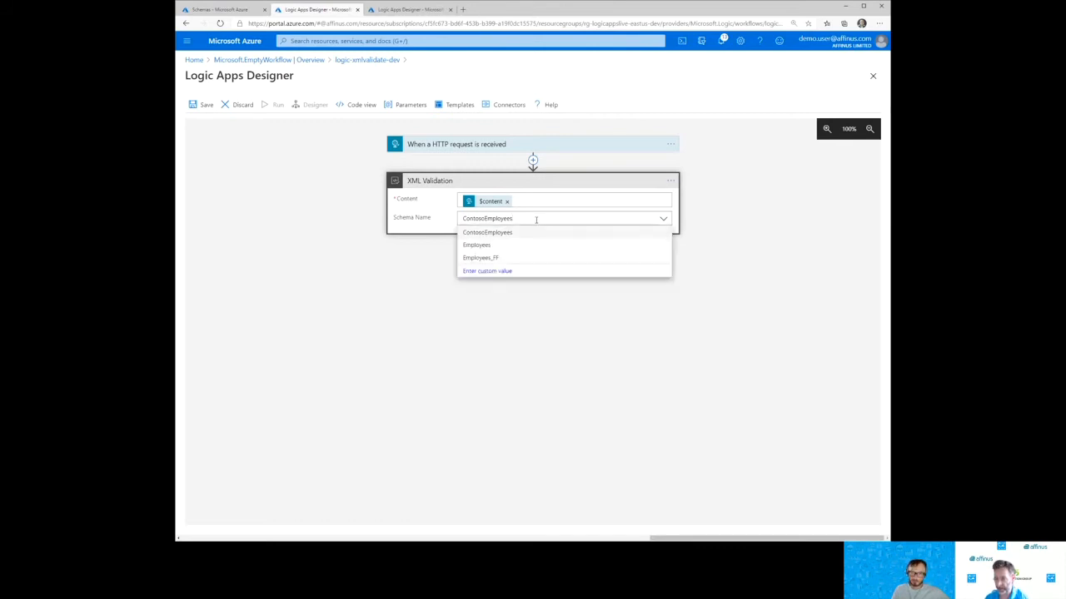
{"action": "left_click", "coordinate": [803, 220]}
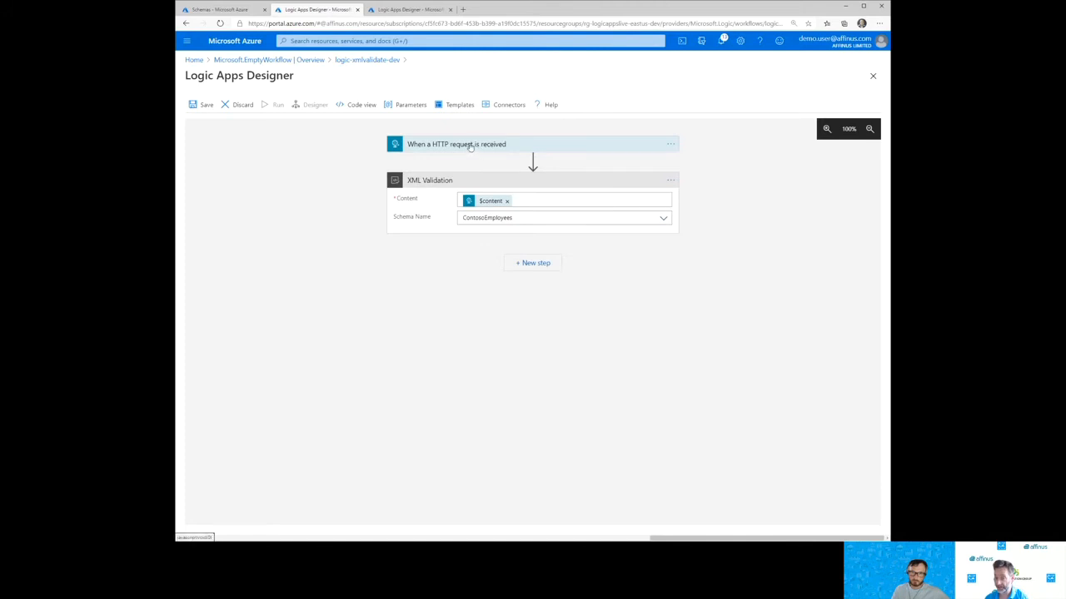
Add a string property named $schemaName after $contentType in the HTTP request trigger's request body JSON schema.
{"action": "left_click", "coordinate": [473, 147]}
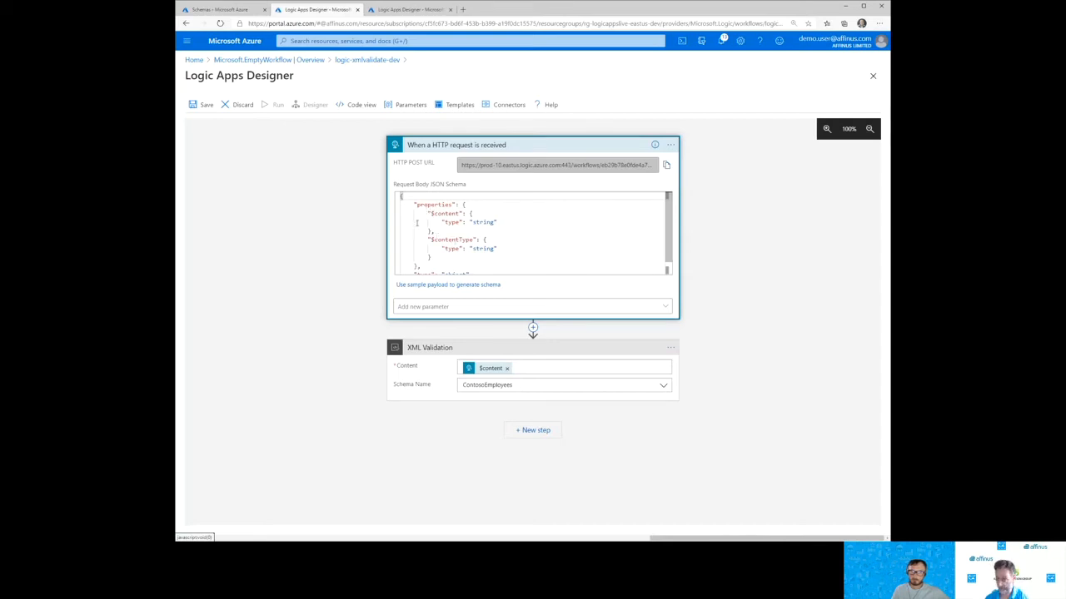
{"action": "left_click_drag", "start_coordinate": [428, 213], "coordinate": [442, 231]}
{"action": "key", "text": "ctrl+c"}
{"action": "left_click", "coordinate": [444, 240]}
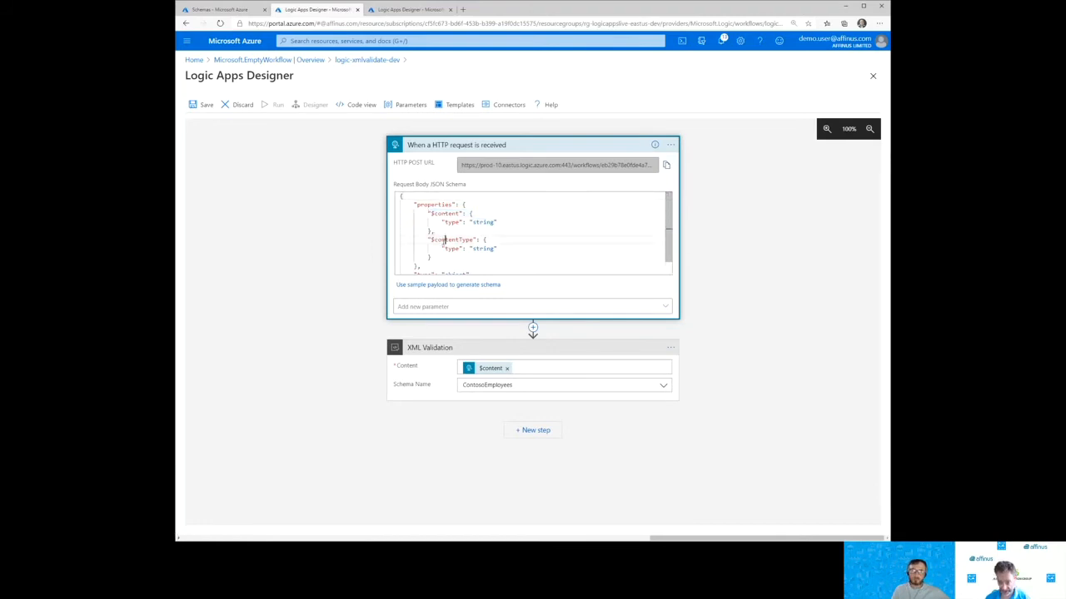
{"action": "left_click", "coordinate": [442, 258]}
{"action": "type", "text": ","}
{"action": "key", "text": "Return"}
{"action": "key", "text": "ctrl+v"}
{"action": "double_click", "coordinate": [449, 243]}
{"action": "type", "text": "schemaName"}
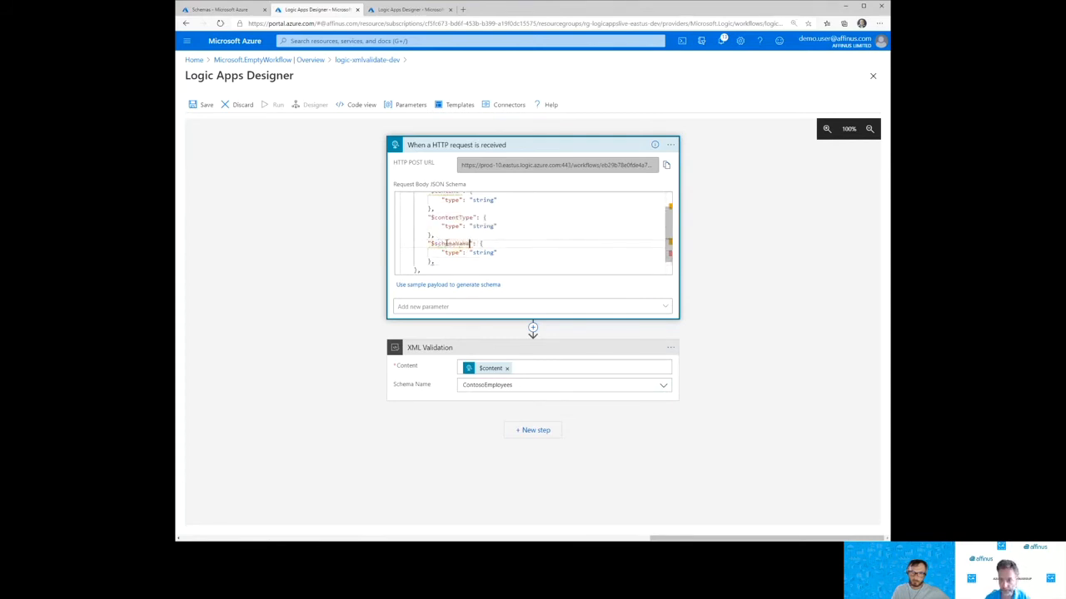
{"action": "left_click", "coordinate": [448, 260]}
{"action": "left_click", "coordinate": [297, 219]}
Set XML Validation's Schema Name to the trigger's $schemaName dynamic content as a custom value, and collapse the HTTP request trigger.
{"action": "left_click", "coordinate": [490, 386]}
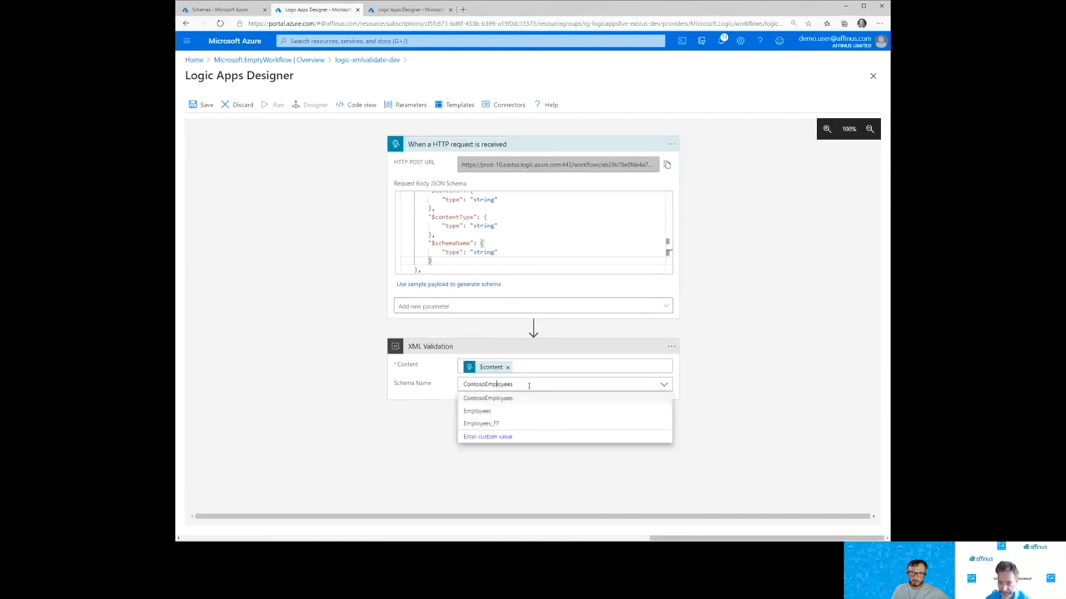
{"action": "key", "text": "BackSpace"}
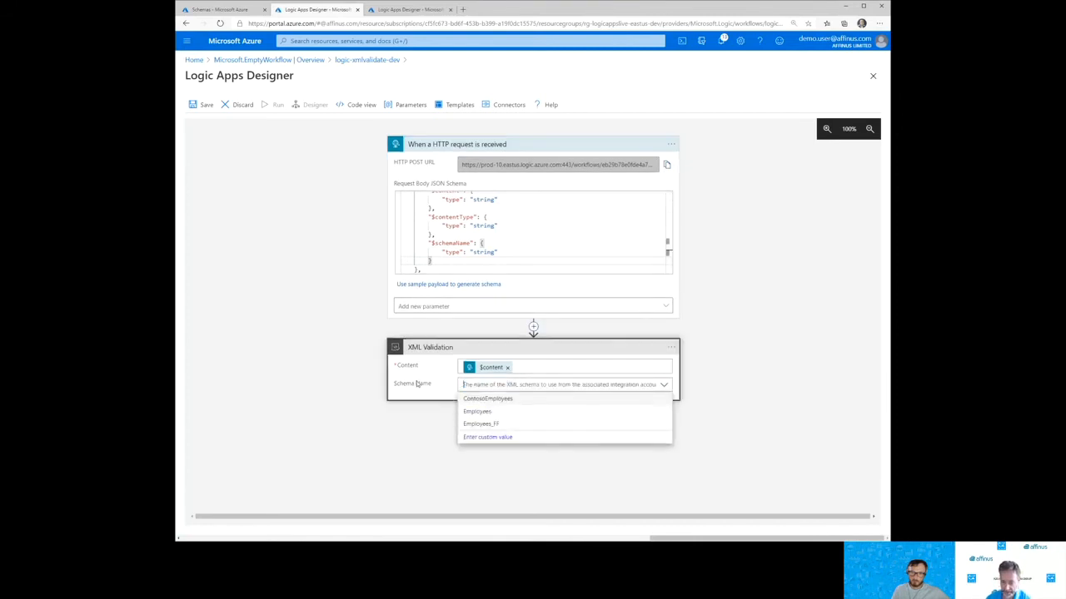
{"action": "left_click", "coordinate": [491, 438]}
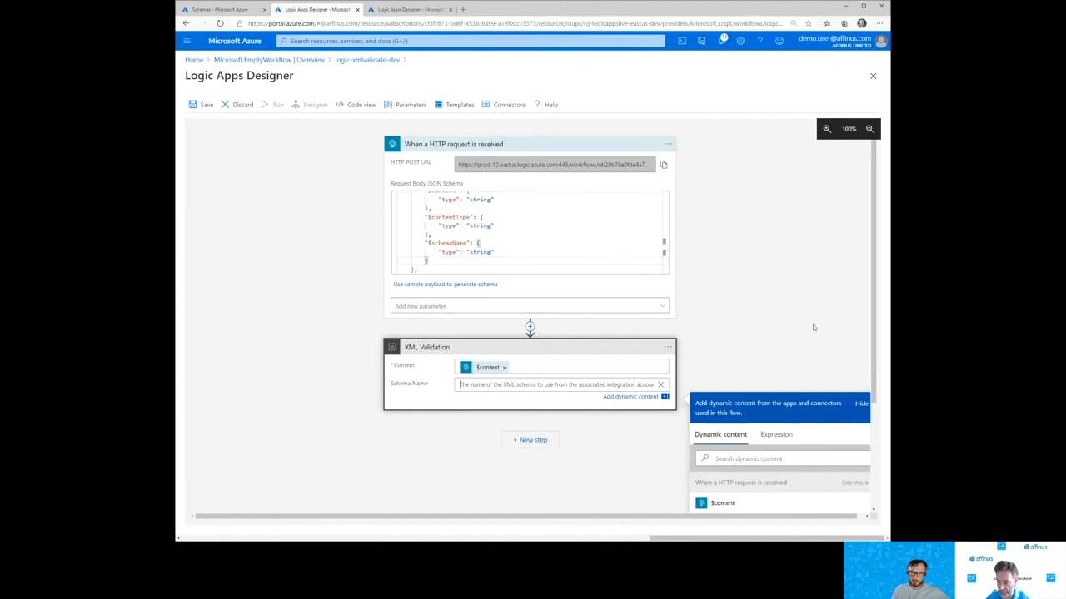
{"action": "scroll", "coordinate": [799, 350], "scroll_direction": "down", "scroll_amount": 2}
{"action": "left_click", "coordinate": [731, 403]}
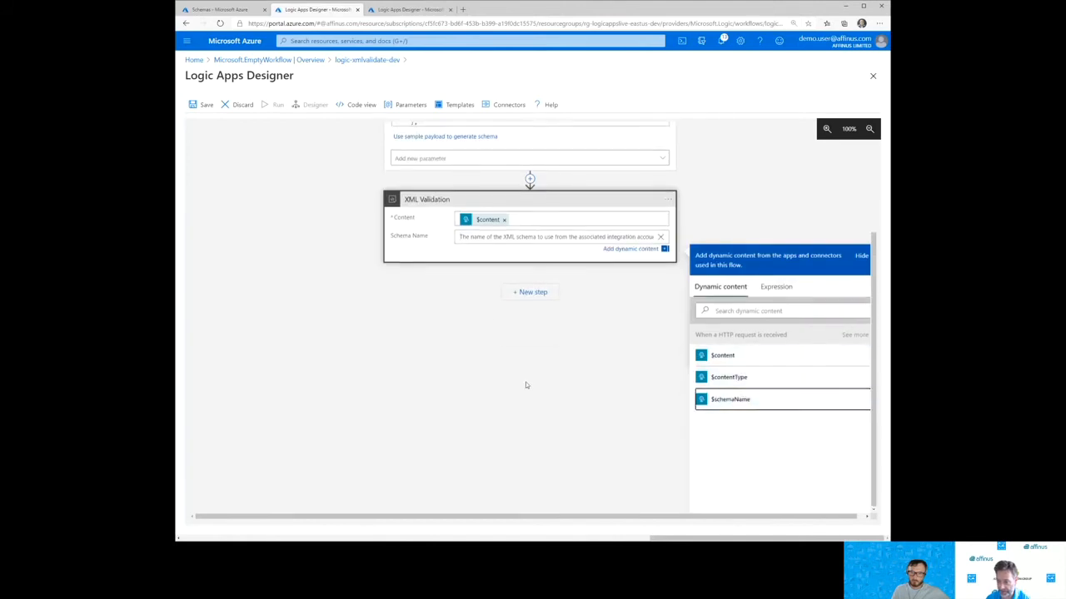
{"action": "left_click", "coordinate": [385, 351]}
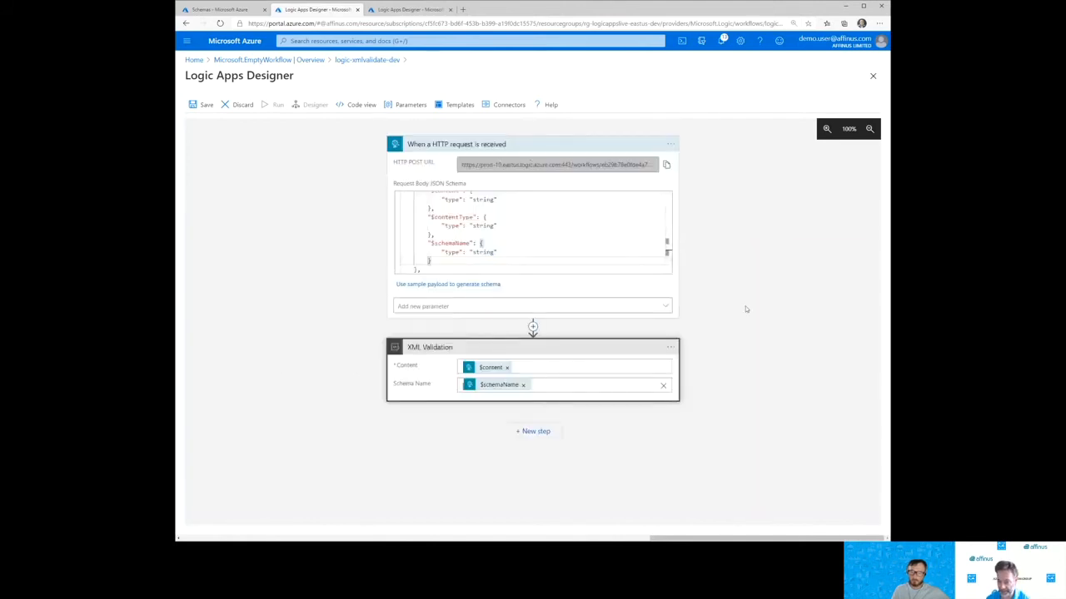
{"action": "left_click", "coordinate": [500, 145]}
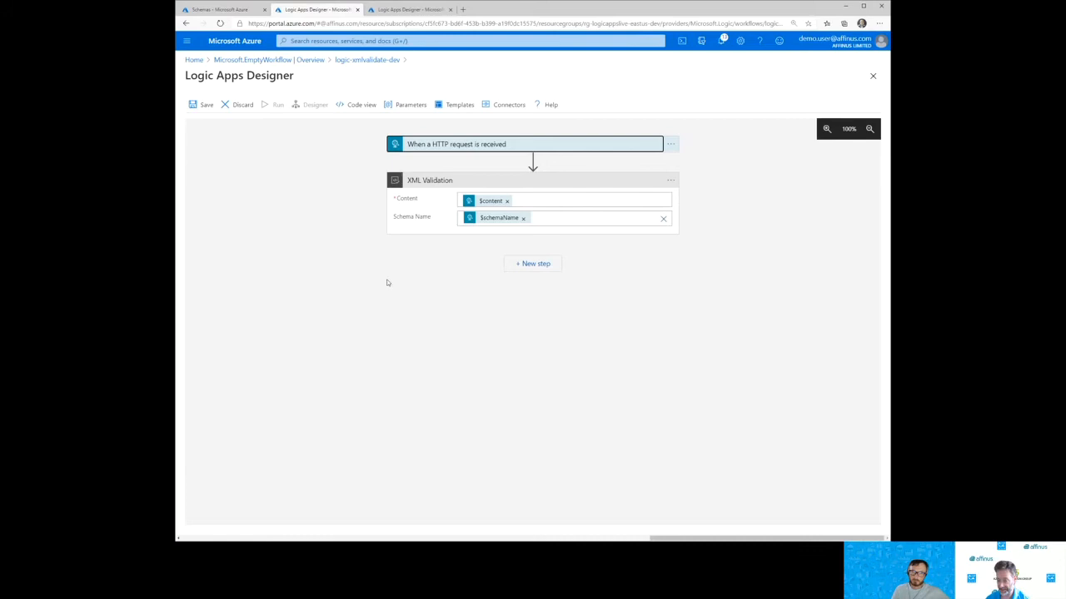
Add a Response action from the Request connector after XML Validation.
{"action": "left_click", "coordinate": [536, 264]}
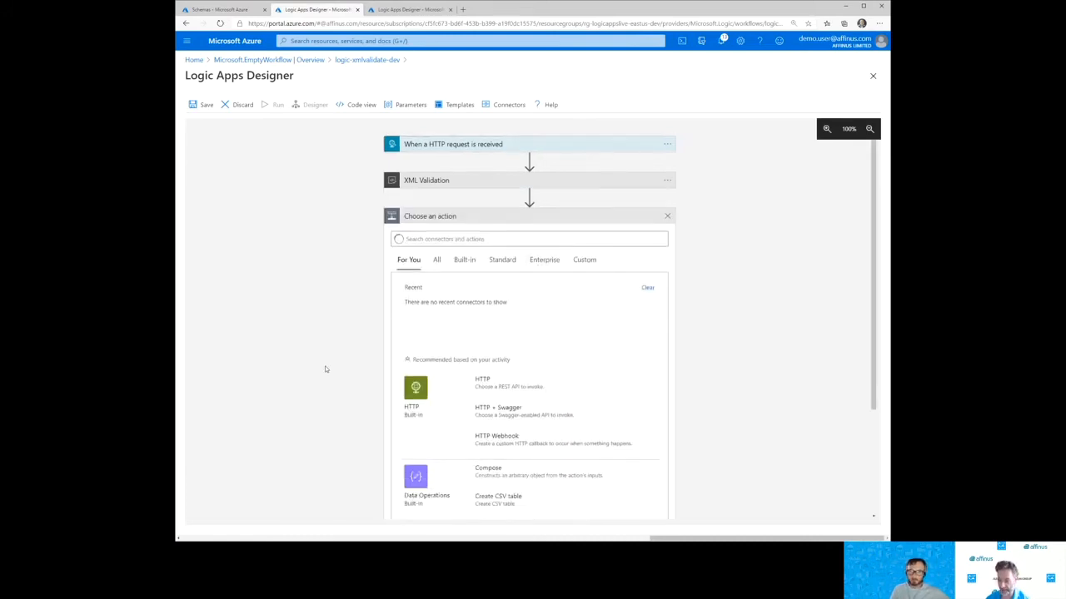
{"action": "scroll", "coordinate": [325, 369], "scroll_direction": "down", "scroll_amount": 1}
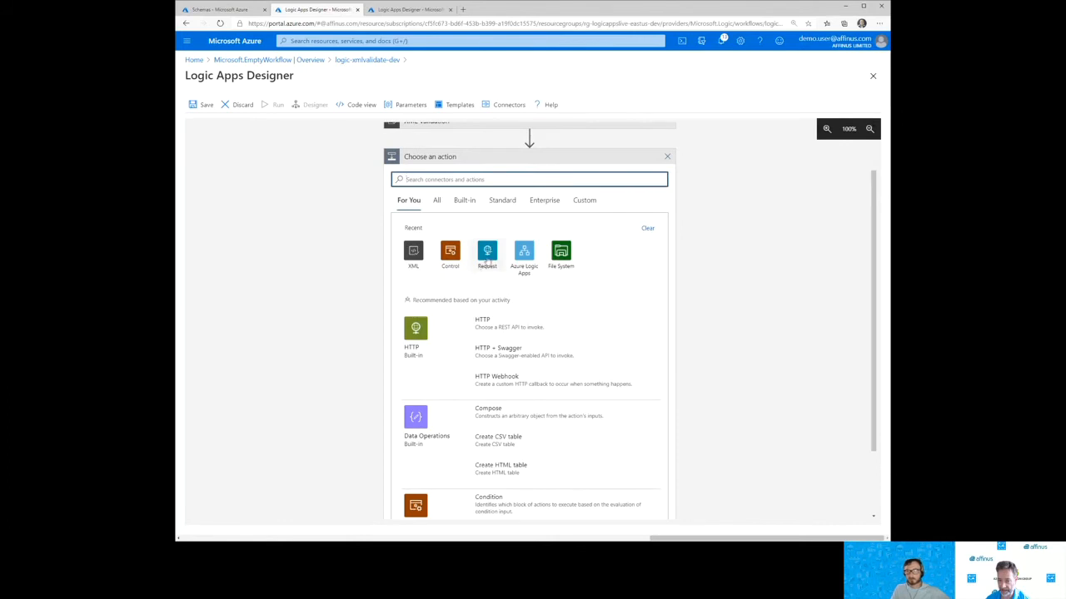
{"action": "left_click", "coordinate": [487, 260]}
{"action": "left_click", "coordinate": [429, 268]}
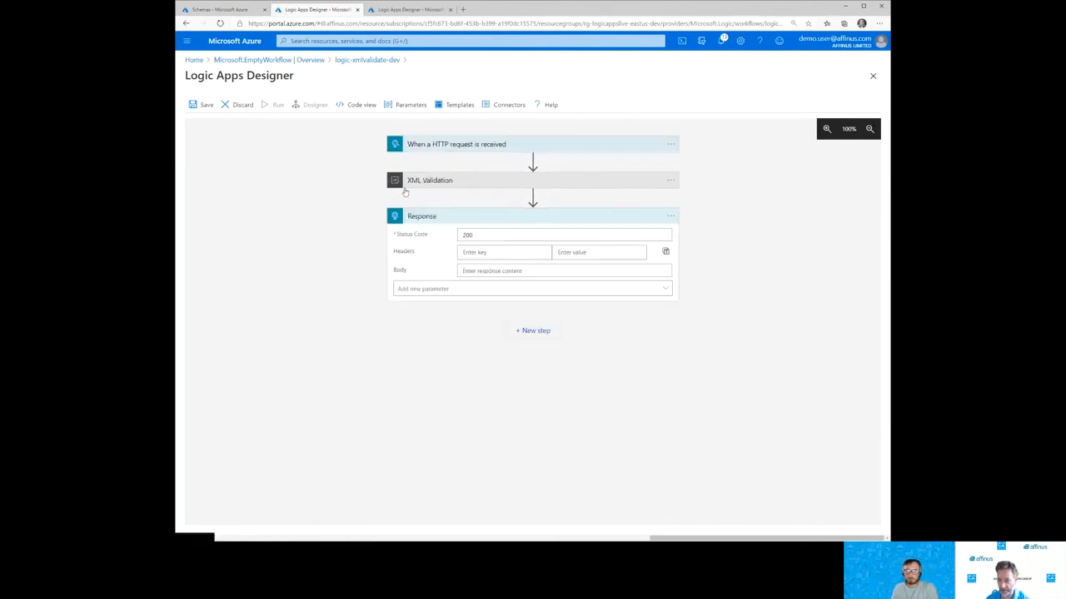
Rename the new response action to Success Response and collapse its card.
{"action": "left_click", "coordinate": [670, 215]}
{"action": "left_click", "coordinate": [707, 217]}
{"action": "type", "text": "Success Response"}
{"action": "key", "text": "Return"}
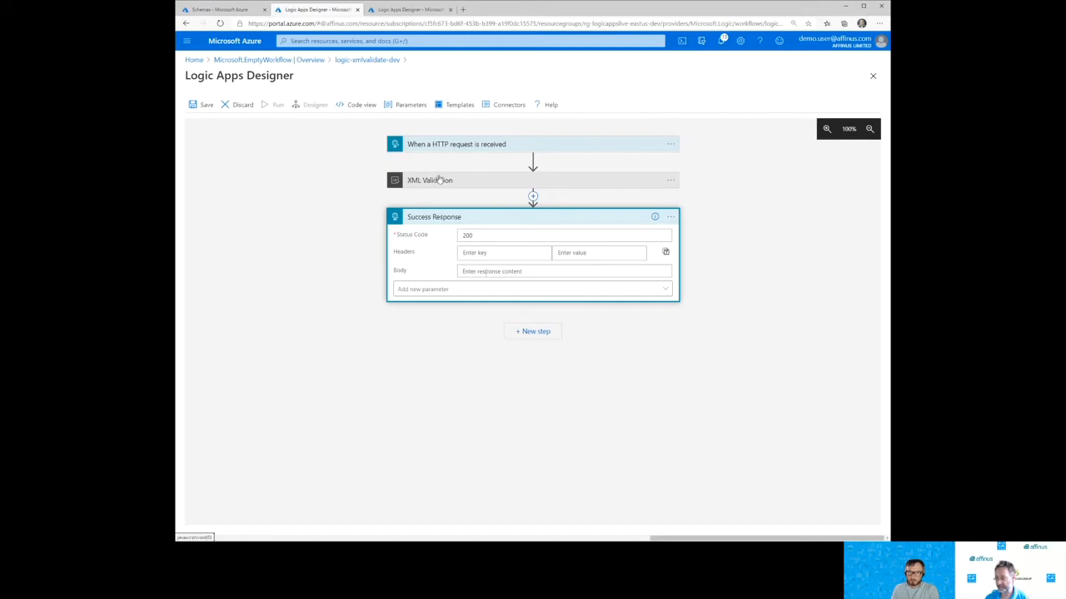
{"action": "left_click", "coordinate": [490, 235]}
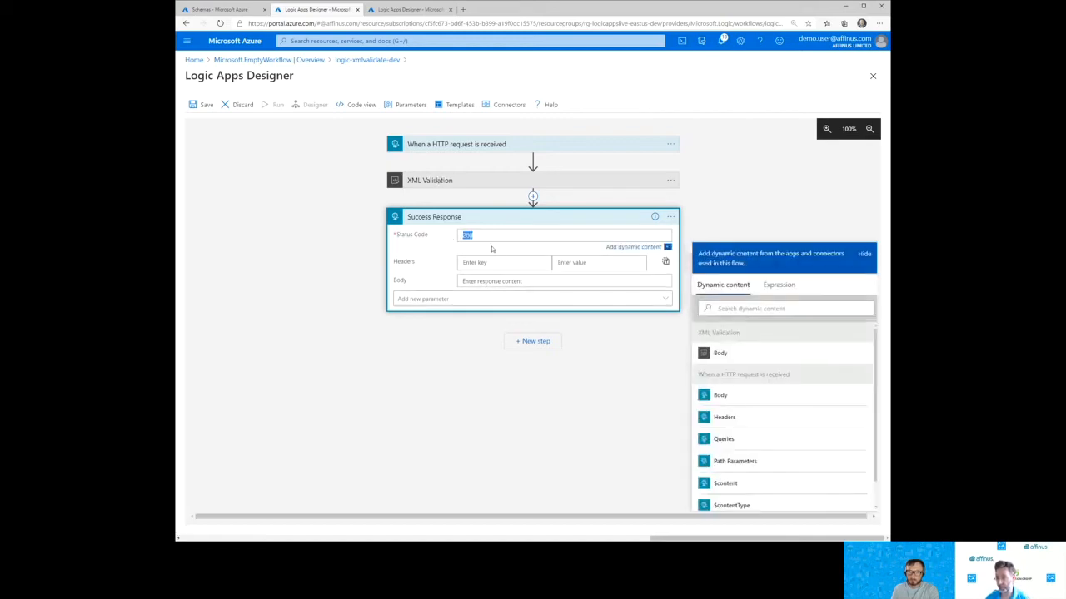
{"action": "left_click", "coordinate": [467, 221]}
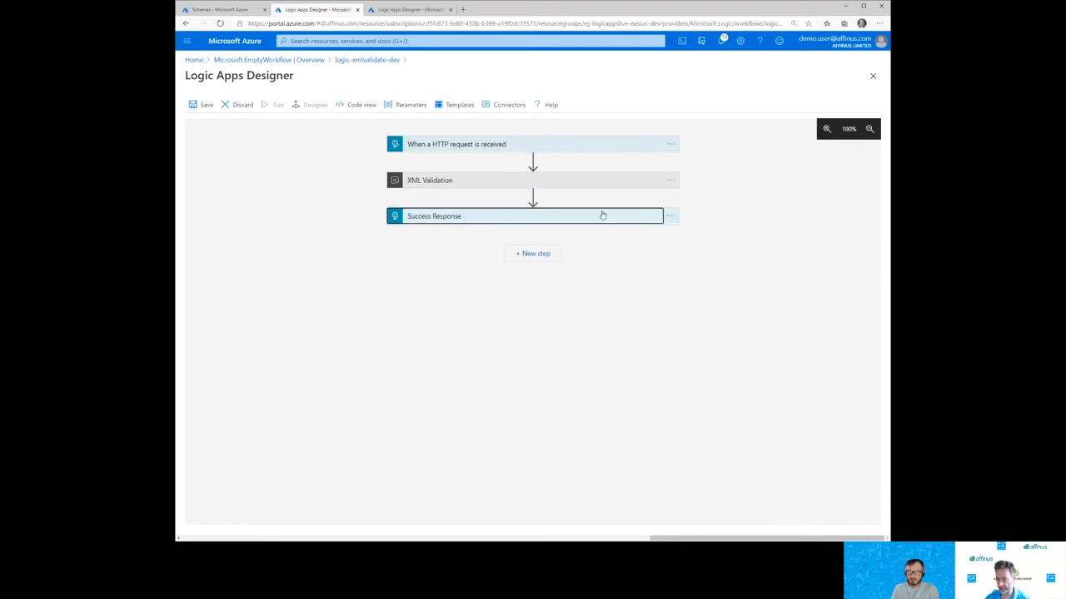
Add a parallel branch after XML Validation containing a Response action with status code 500.
{"action": "left_click", "coordinate": [533, 196]}
{"action": "left_click", "coordinate": [529, 228]}
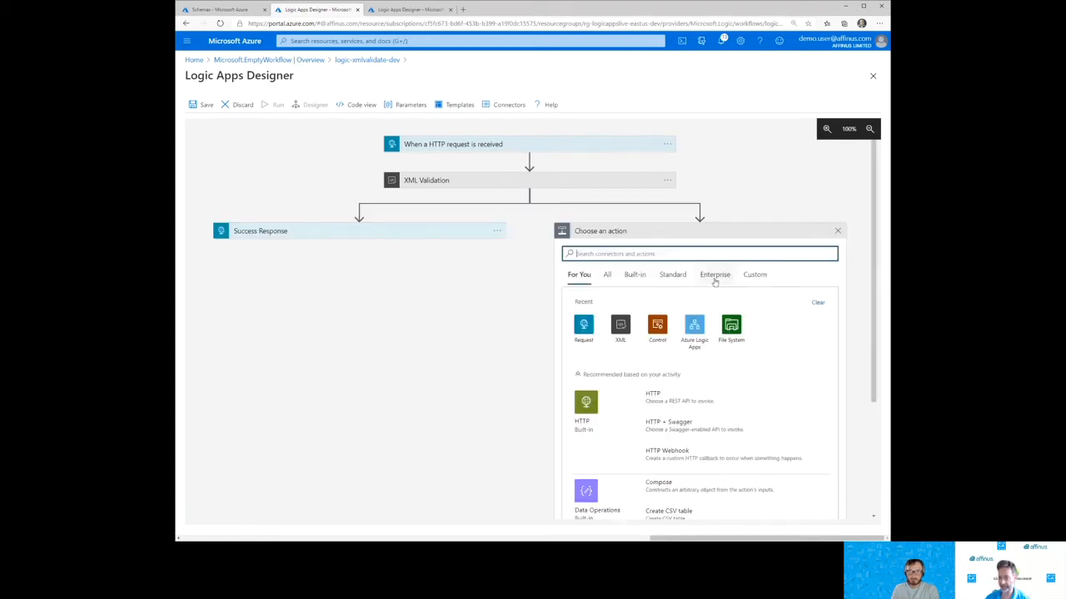
{"action": "left_click", "coordinate": [582, 326]}
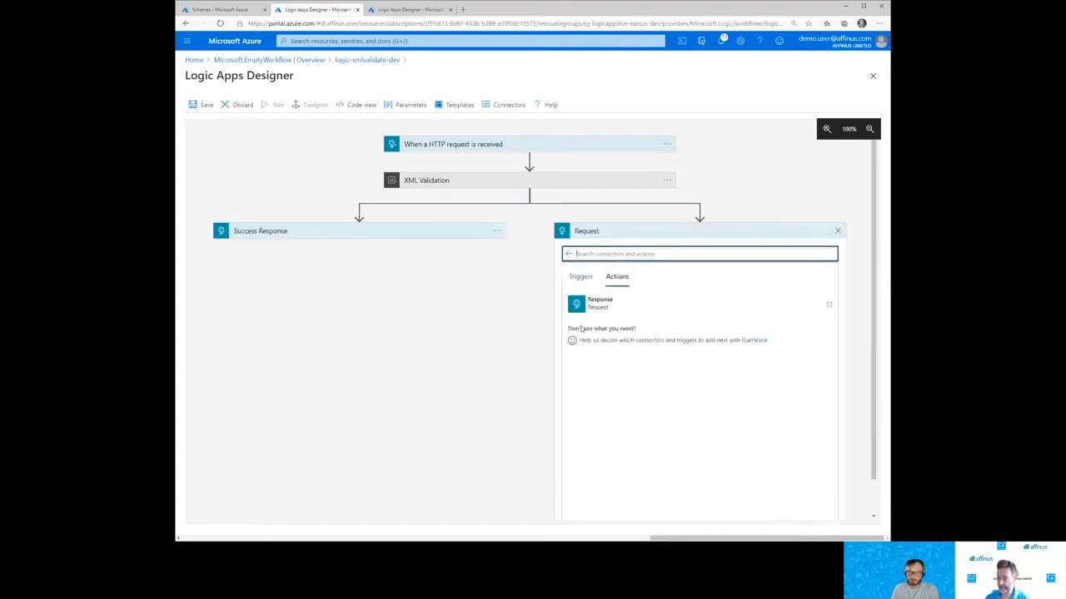
{"action": "left_click", "coordinate": [602, 305]}
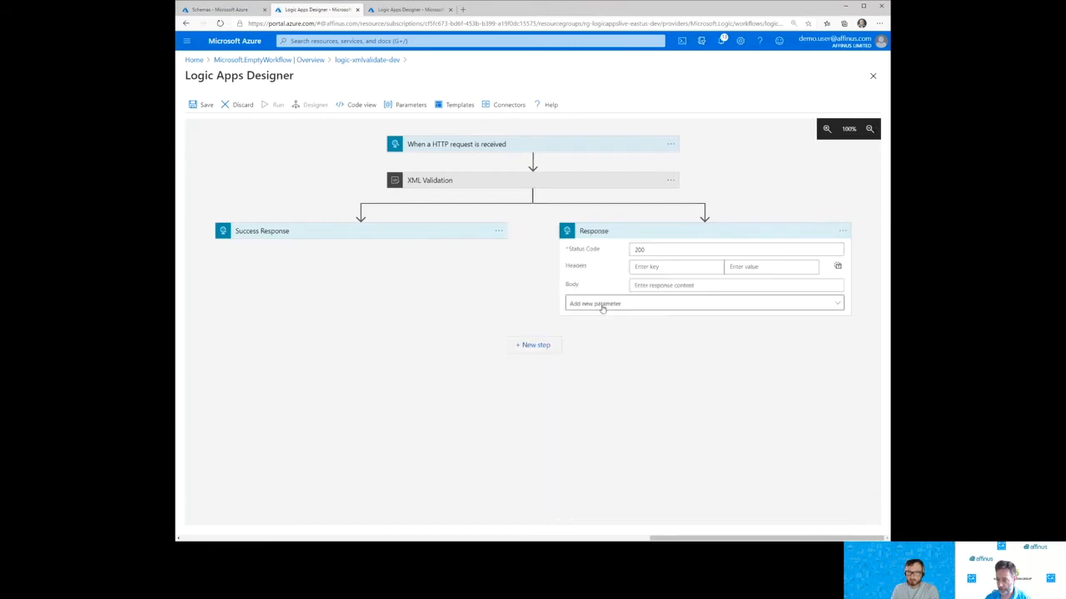
{"action": "left_click", "coordinate": [594, 249]}
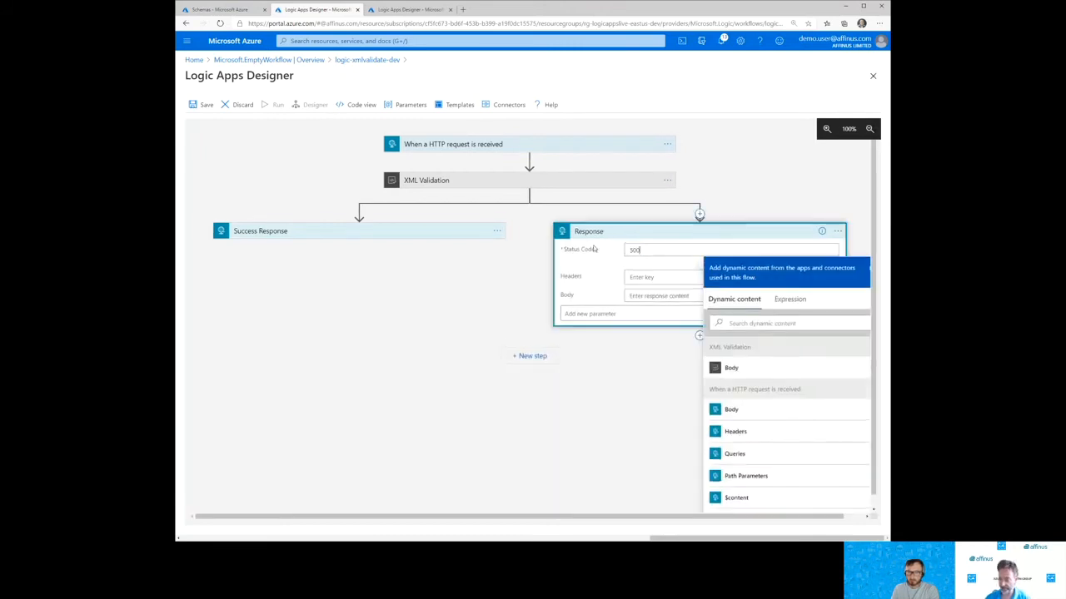
{"action": "left_click", "coordinate": [741, 200]}
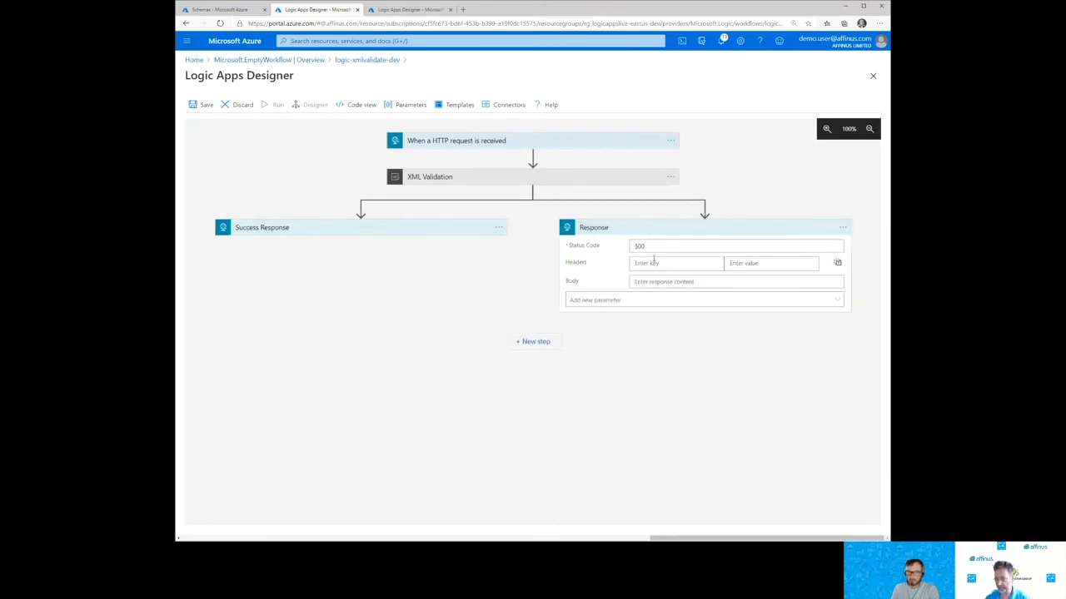
Set the body of the status 500 response to the Body output of XML Validation.
{"action": "left_click", "coordinate": [646, 301]}
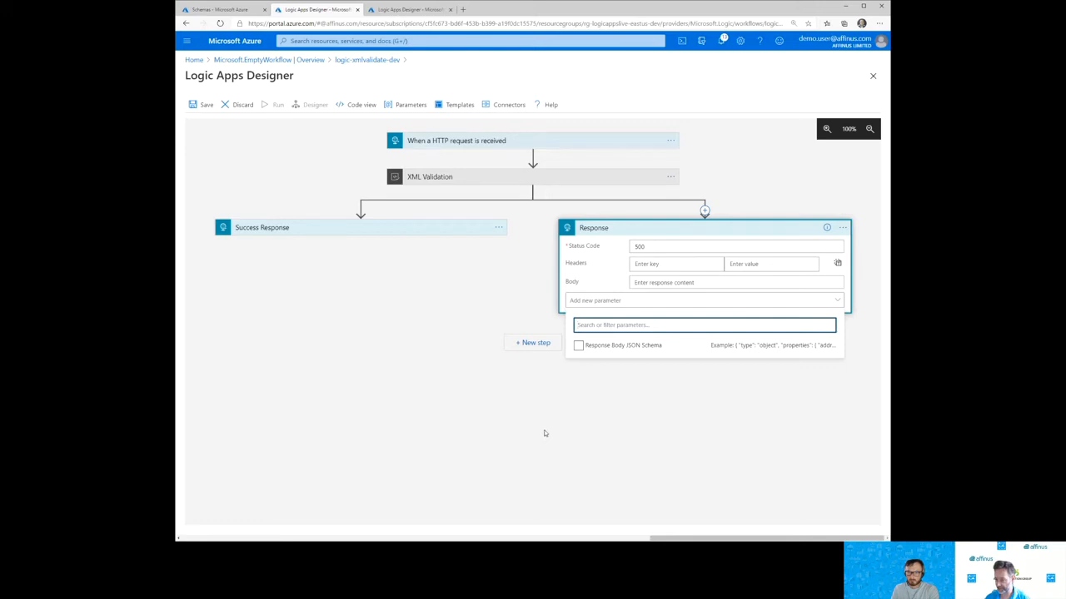
{"action": "key", "text": "Escape"}
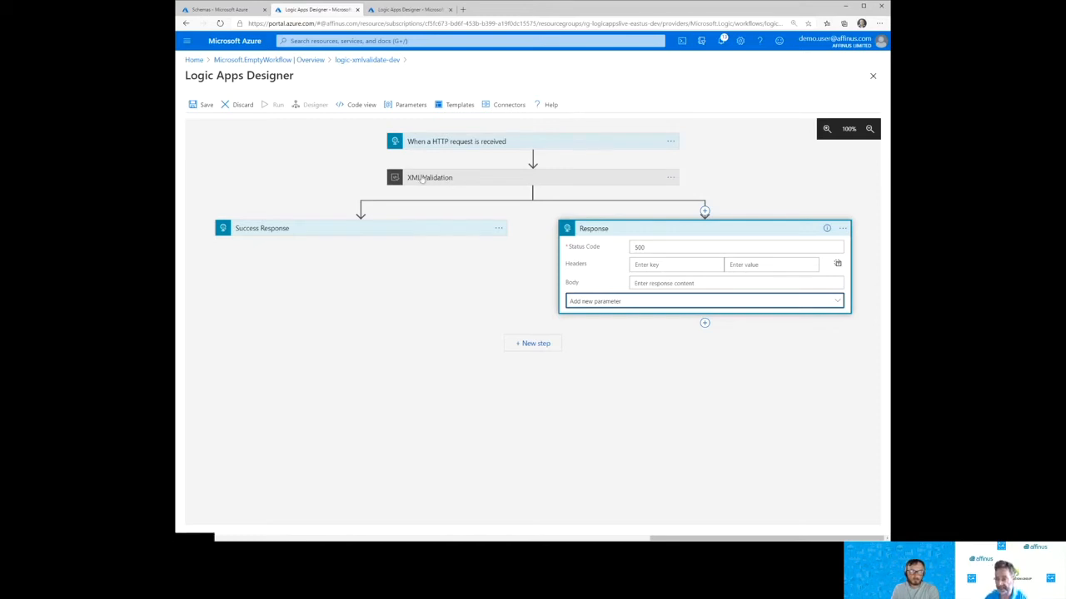
{"action": "left_click", "coordinate": [660, 283]}
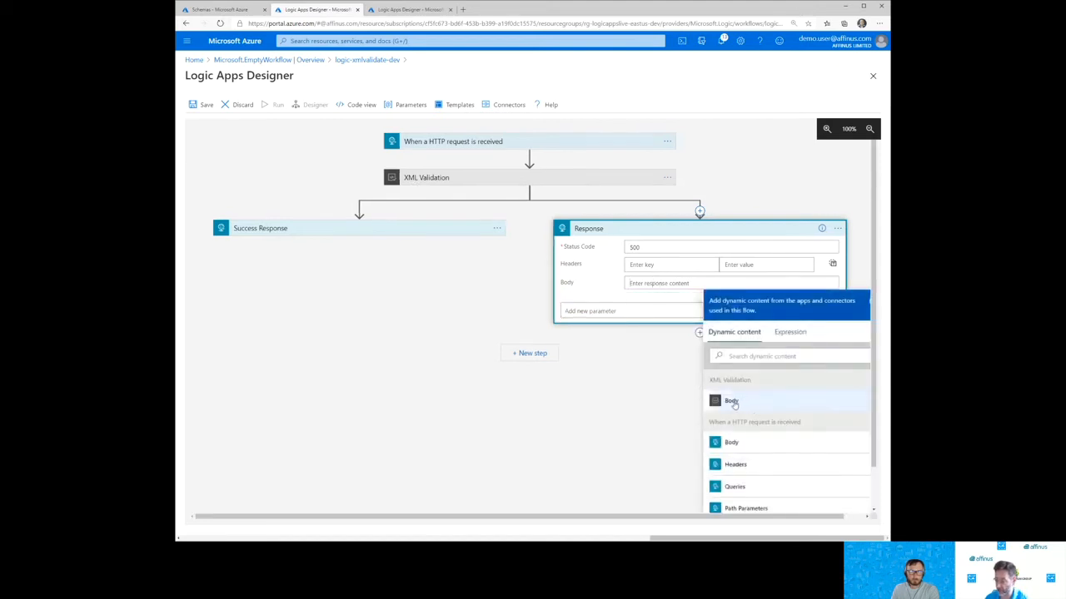
{"action": "left_click", "coordinate": [732, 407]}
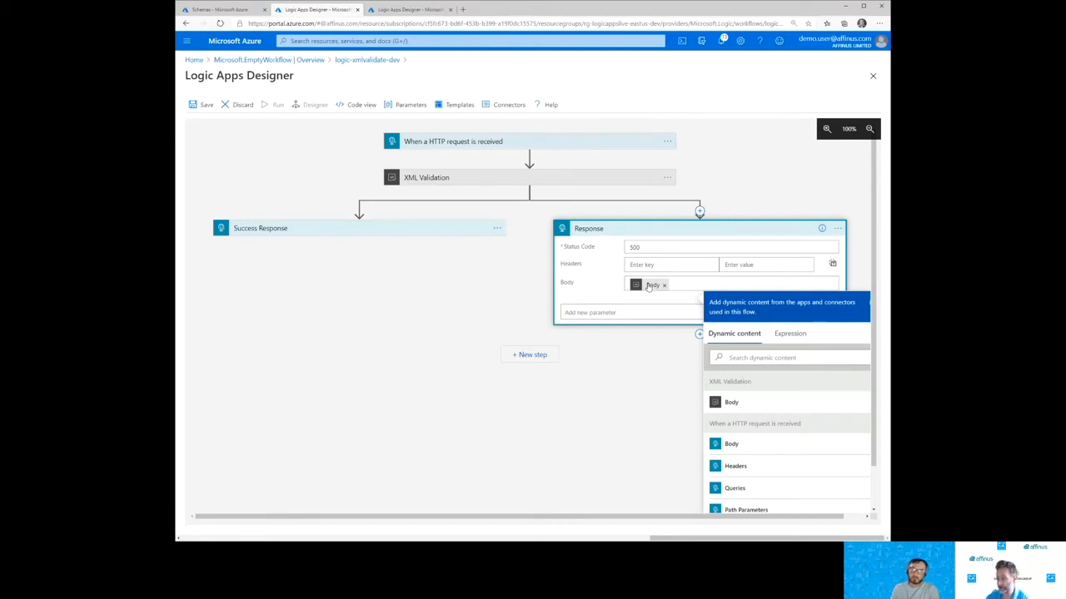
{"action": "left_click", "coordinate": [668, 365]}
Configure the status 500 response to run after XML Validation has failed instead of when it is successful.
{"action": "left_click", "coordinate": [843, 227]}
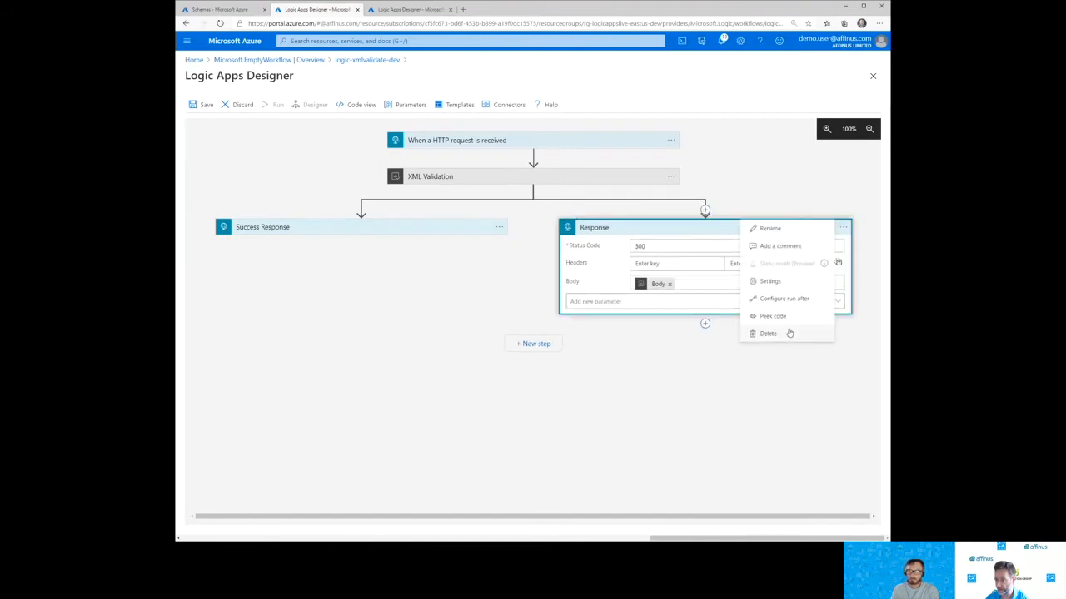
{"action": "left_click", "coordinate": [795, 298]}
{"action": "left_click", "coordinate": [750, 256]}
{"action": "left_click", "coordinate": [751, 244]}
{"action": "left_click", "coordinate": [660, 303]}
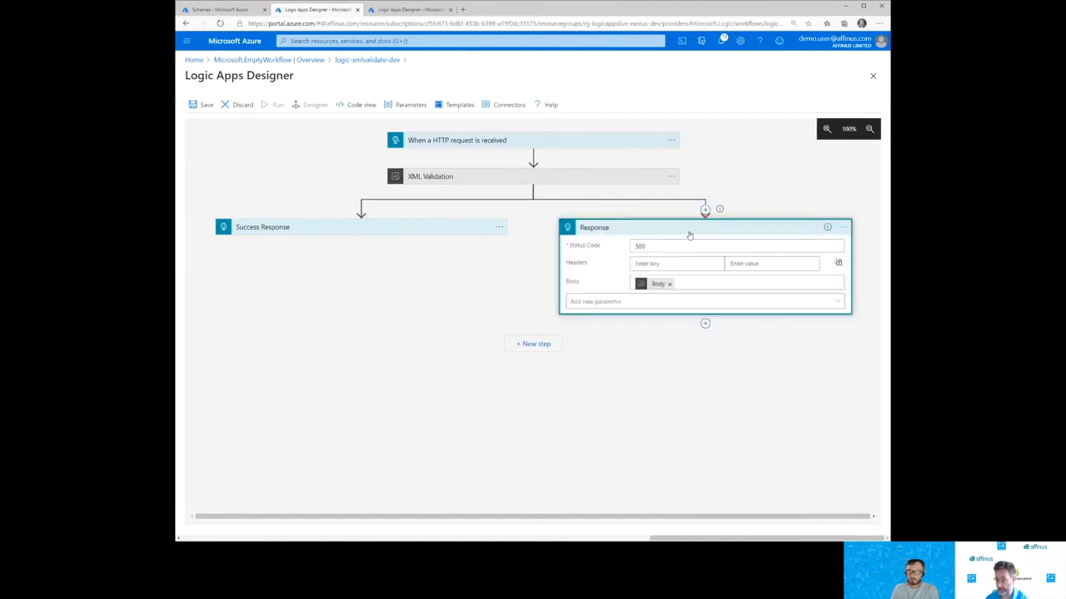
Rename the status 500 response to Error Response, collapse its card, and save the logic app.
{"action": "left_click", "coordinate": [844, 227]}
{"action": "left_click", "coordinate": [800, 226]}
{"action": "key", "text": "Home"}
{"action": "type", "text": "Error"}
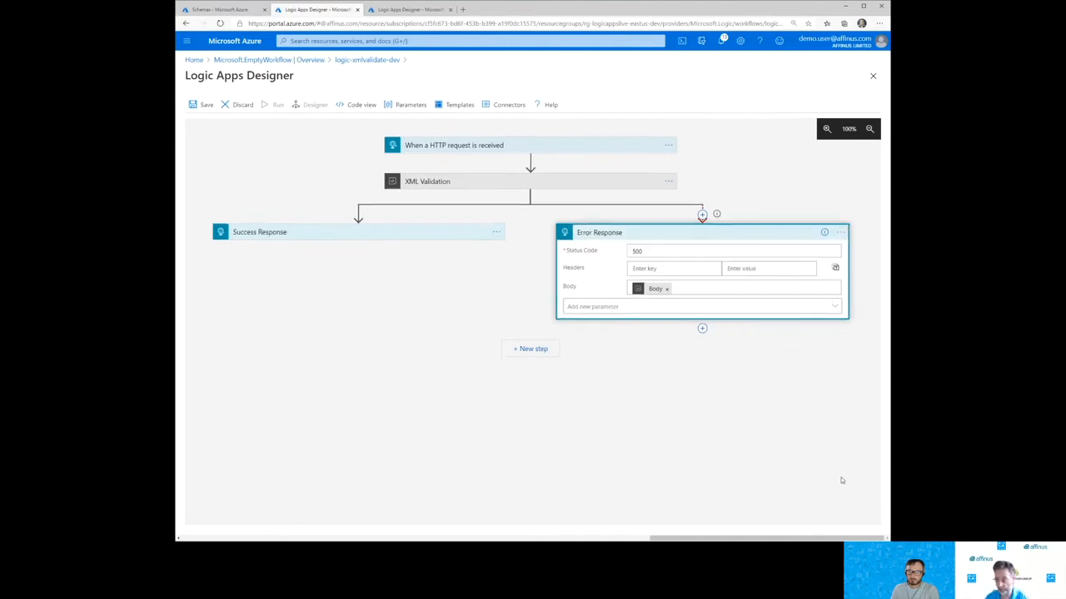
{"action": "left_click", "coordinate": [678, 234]}
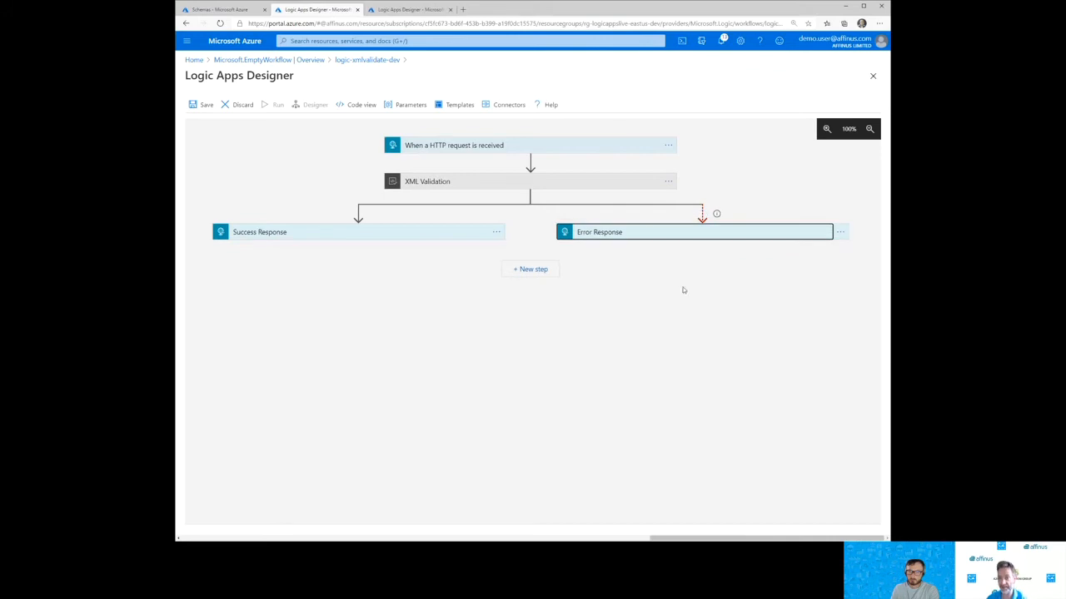
{"action": "left_click", "coordinate": [199, 104]}
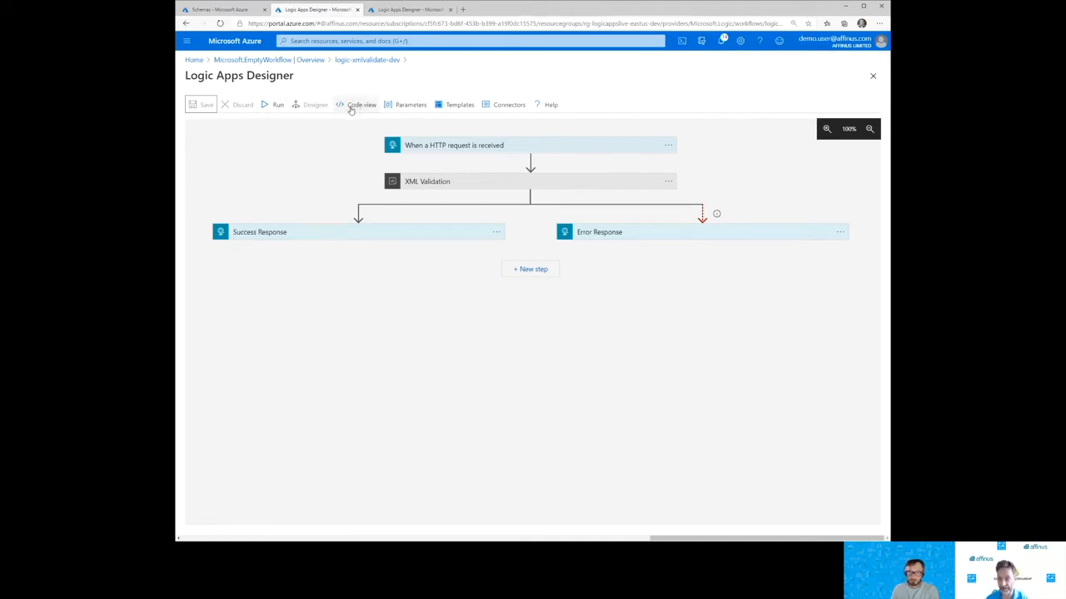
Switch to the logic-xmltransform-dev workflow in the designer.
{"action": "left_click", "coordinate": [228, 10]}
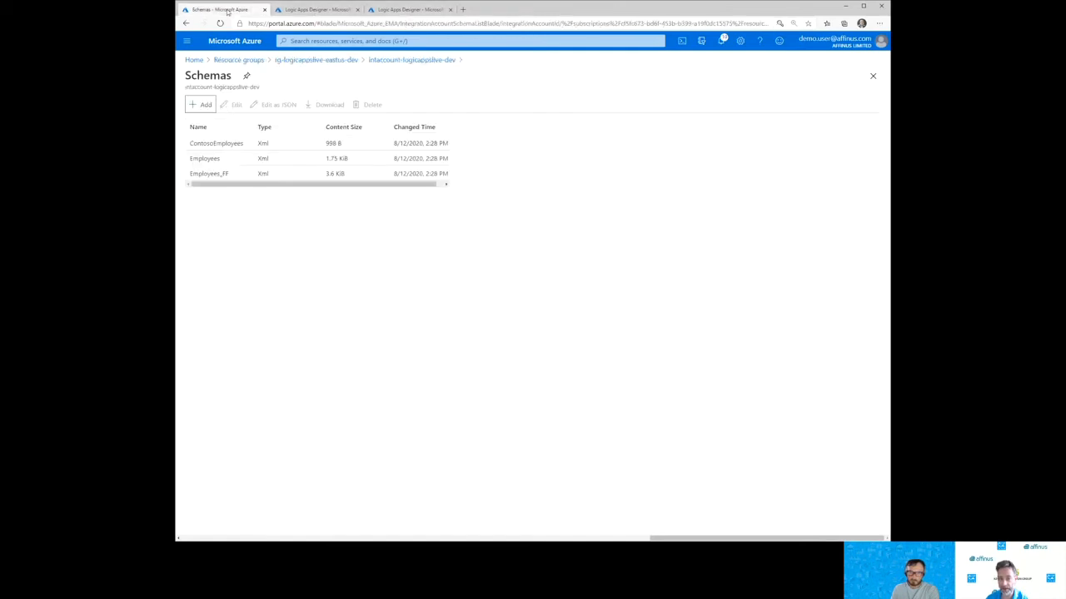
{"action": "left_click", "coordinate": [396, 10]}
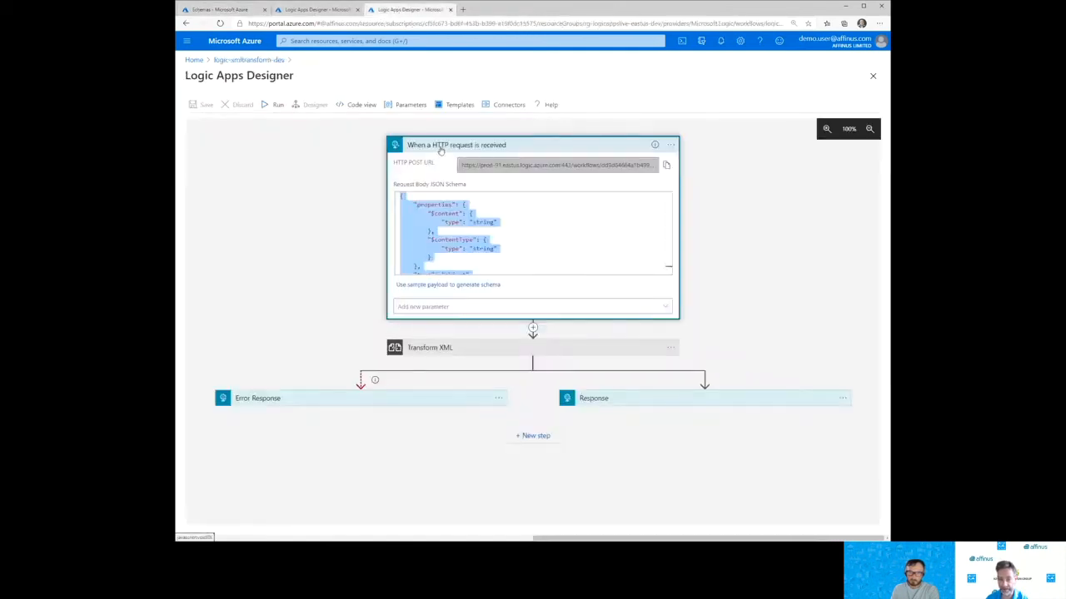
Open the logic-receivefile-eastus-dev workflow in the designer from its resource group and examine the Check if is XML file condition.
{"action": "left_click", "coordinate": [194, 60]}
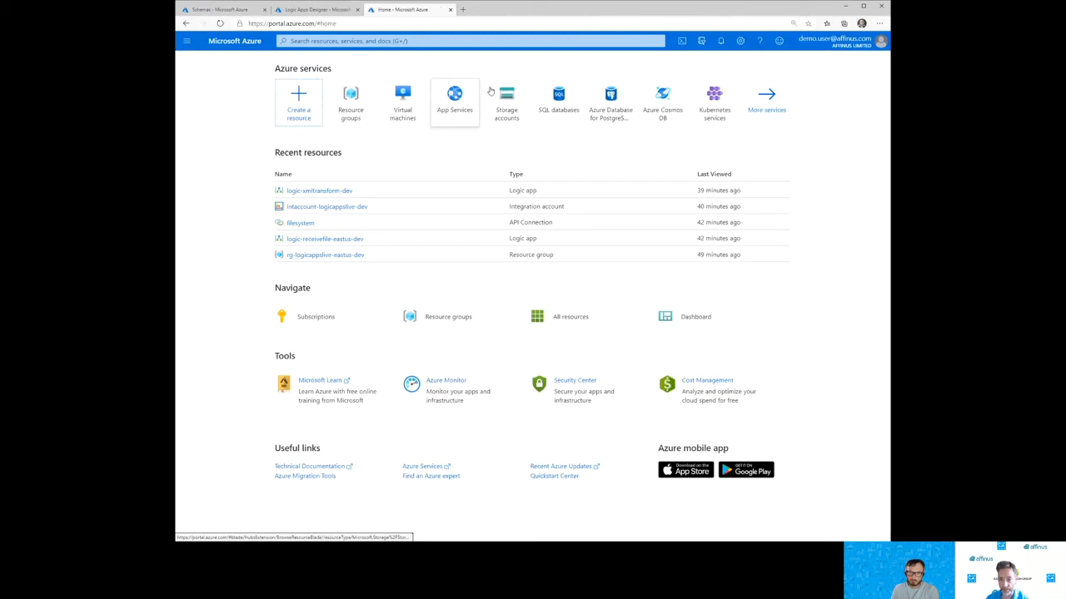
{"action": "left_click", "coordinate": [350, 102]}
{"action": "left_click", "coordinate": [249, 181]}
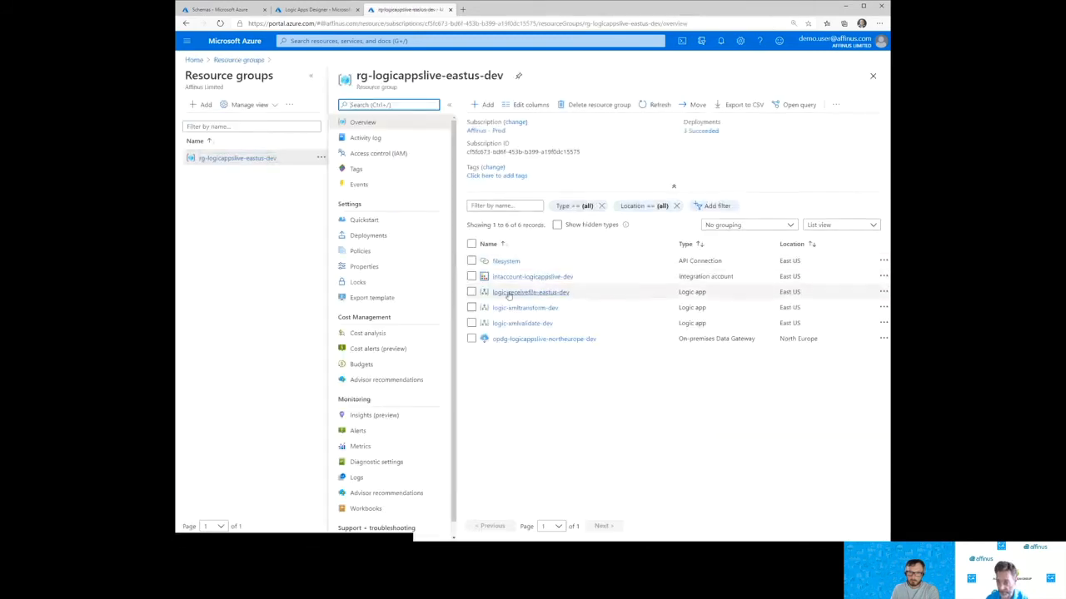
{"action": "left_click", "coordinate": [516, 294]}
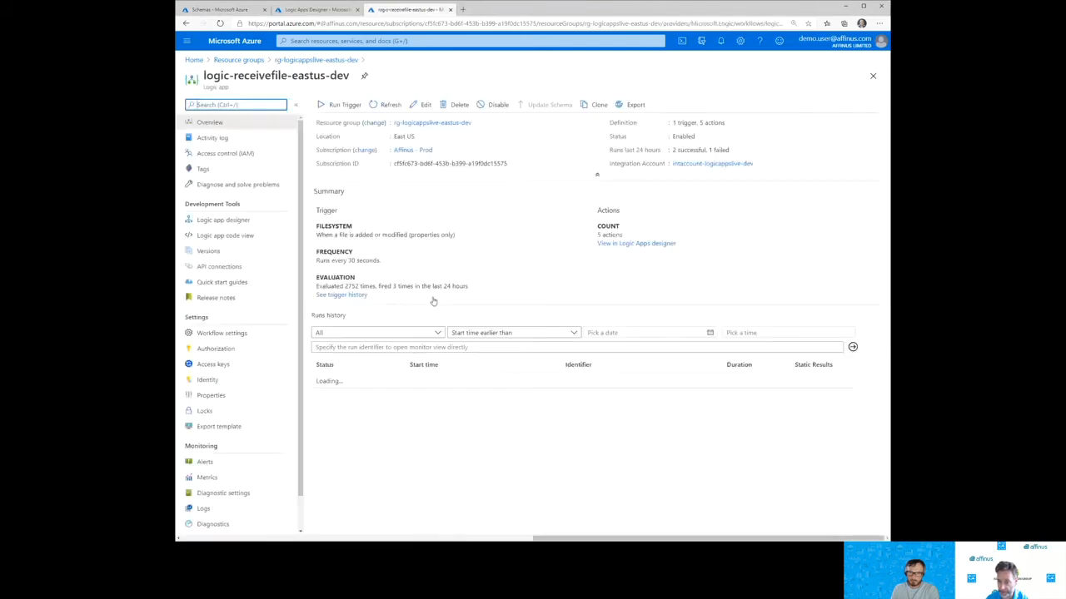
{"action": "left_click", "coordinate": [423, 105]}
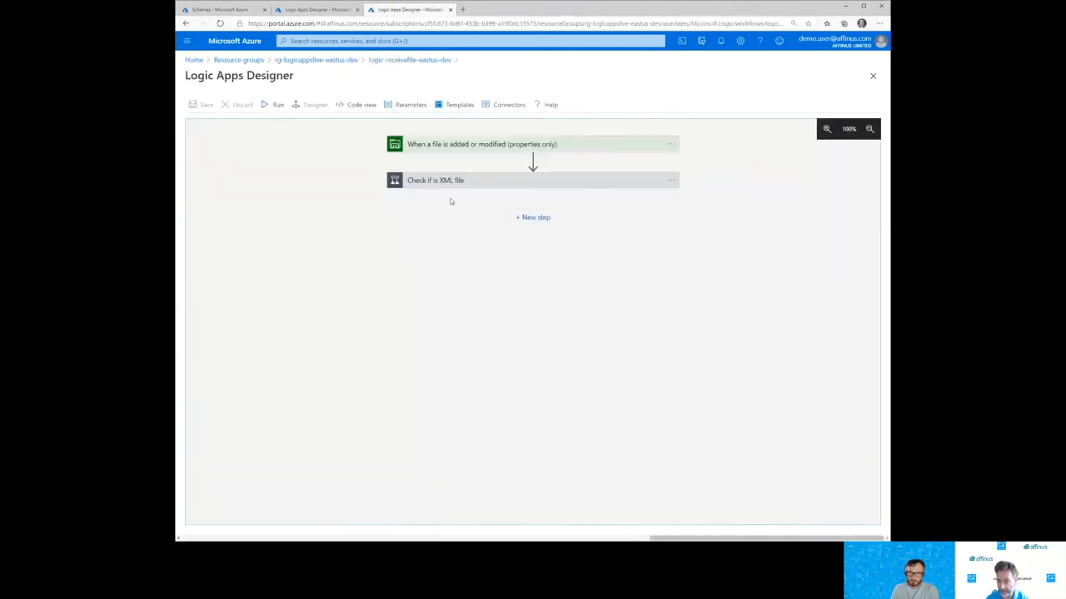
{"action": "left_click", "coordinate": [452, 184]}
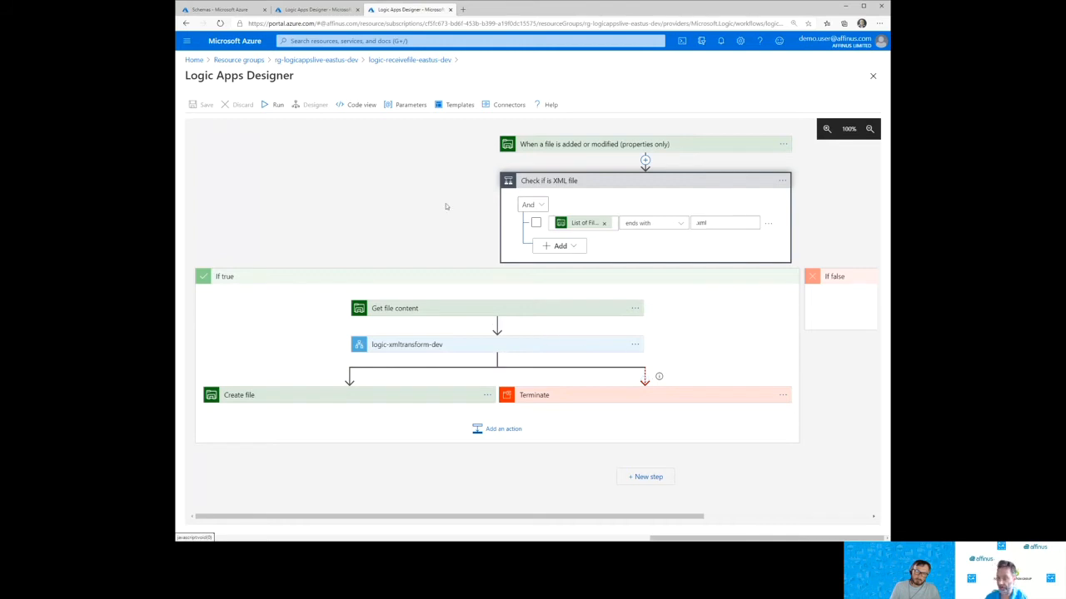
Start creating a new Logic App resource in the rg-logicappslive-eastus-dev resource group.
{"action": "left_click", "coordinate": [328, 63]}
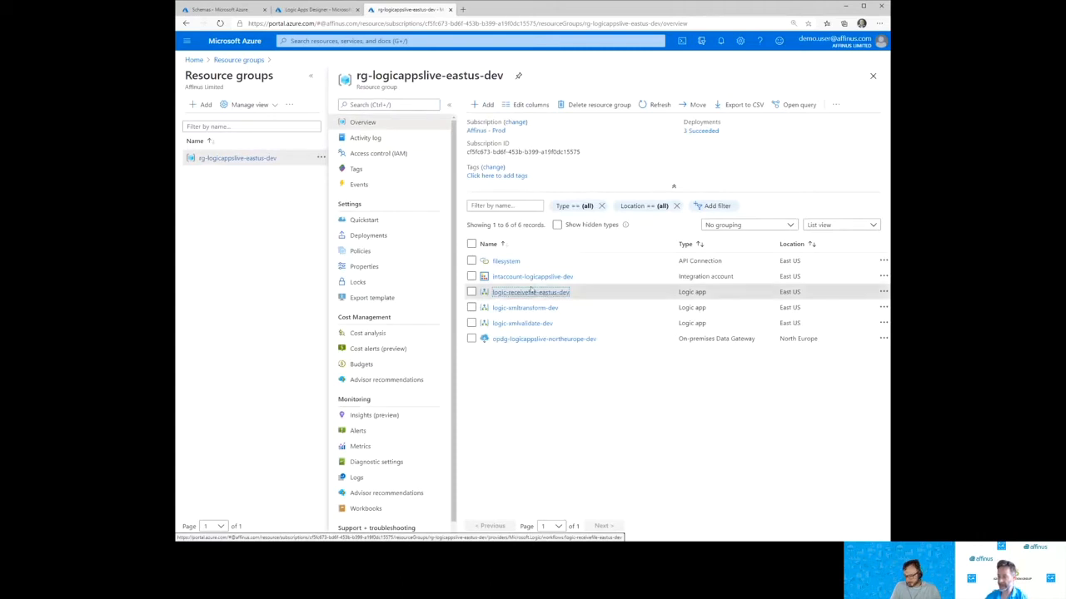
{"action": "left_click", "coordinate": [482, 104]}
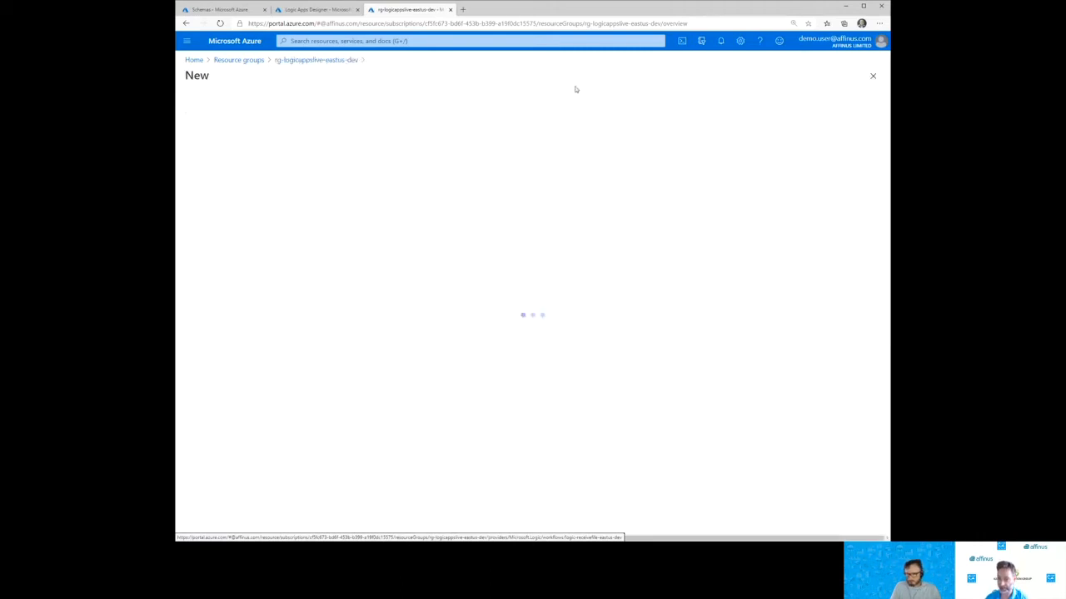
{"action": "type", "text": "Logi"}
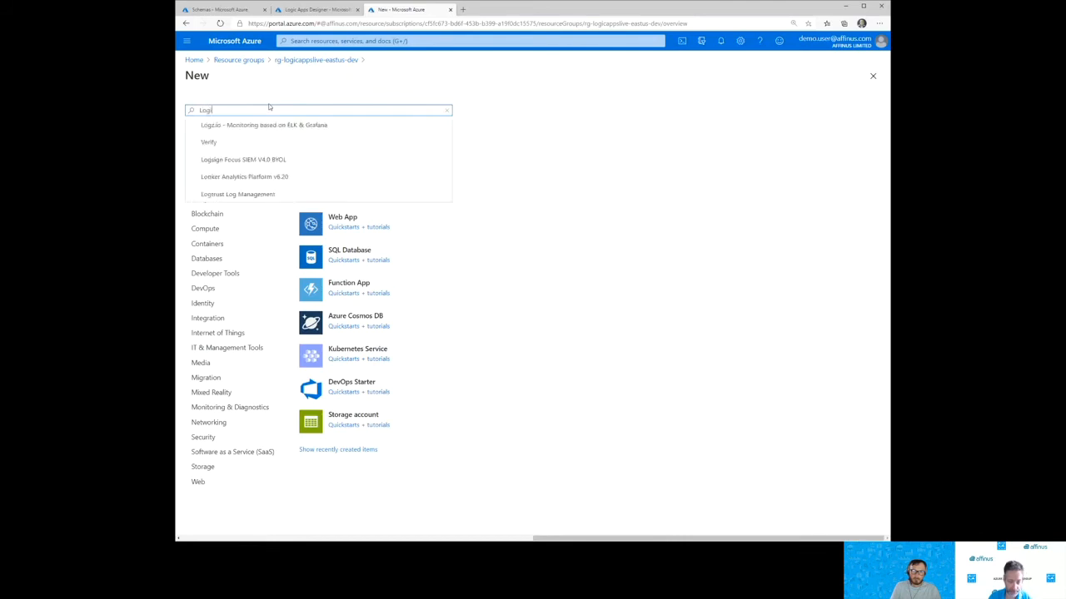
{"action": "type", "text": "c app"}
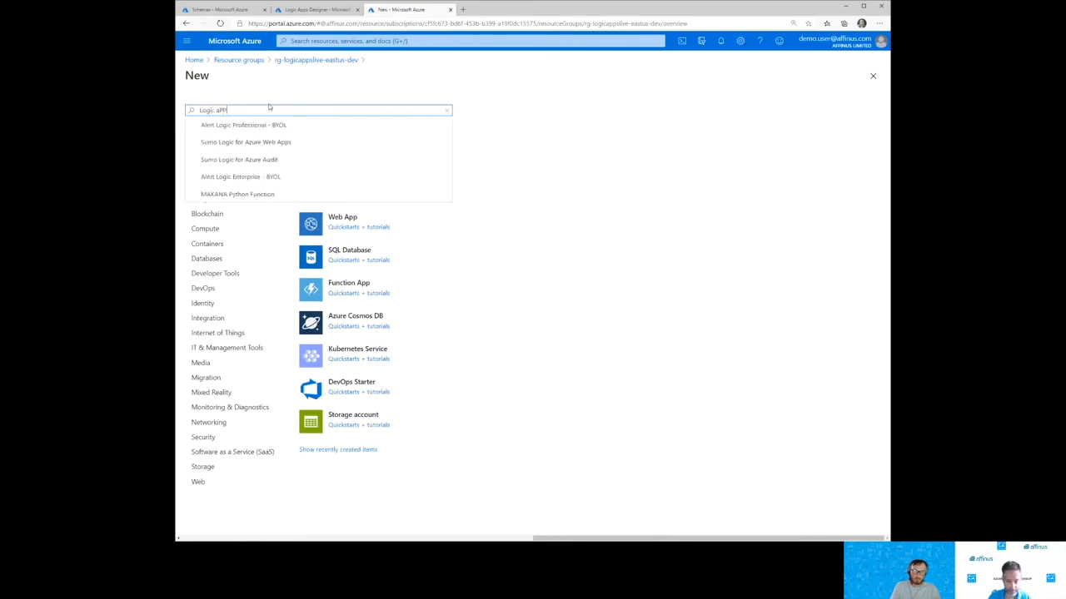
{"action": "type", "text": "pp"}
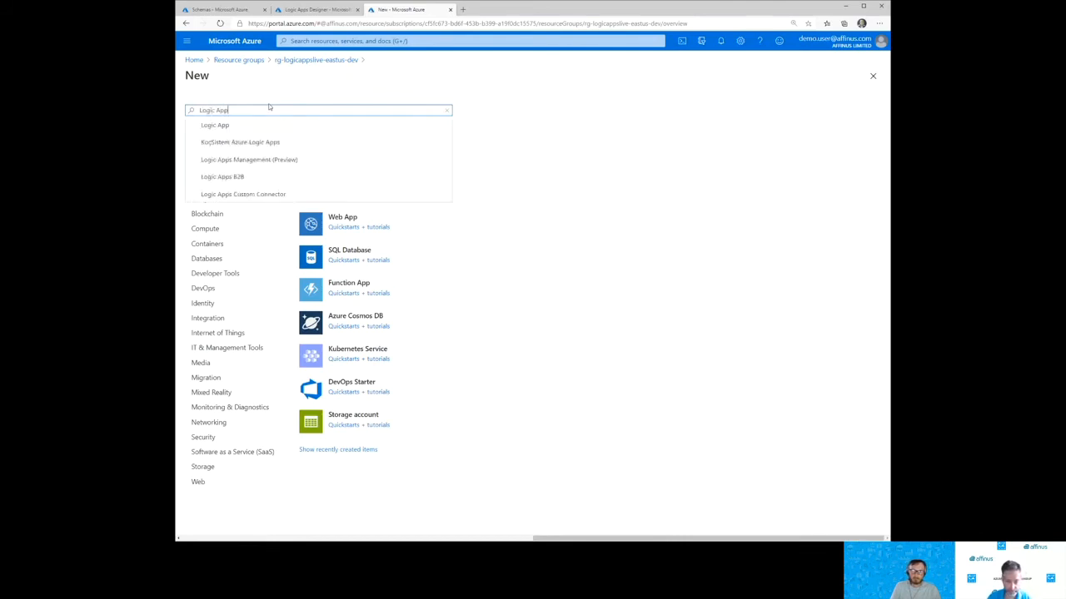
{"action": "left_click", "coordinate": [223, 125]}
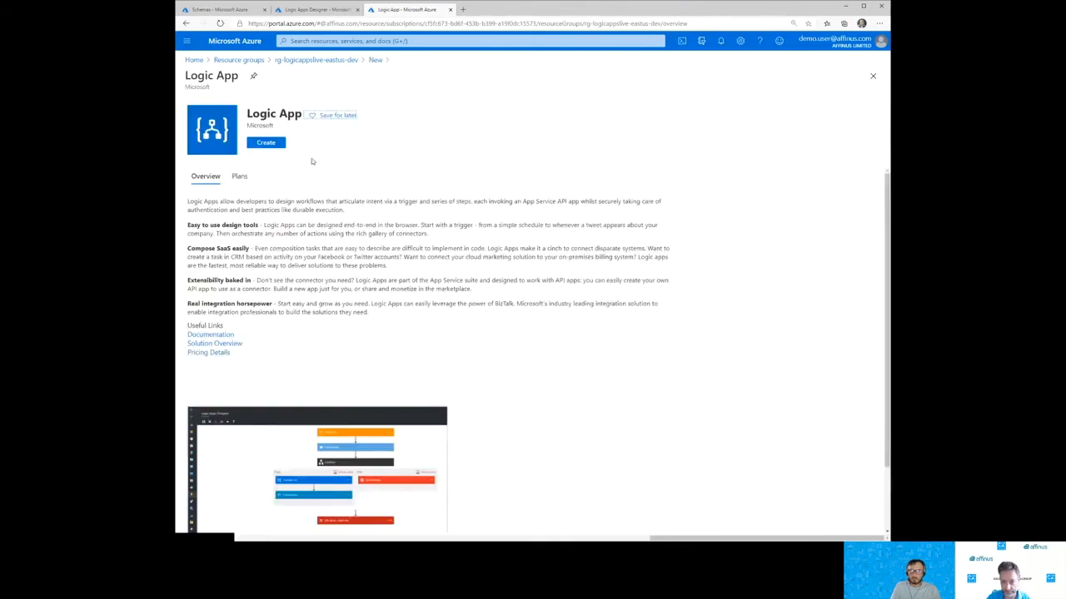
{"action": "left_click", "coordinate": [259, 145]}
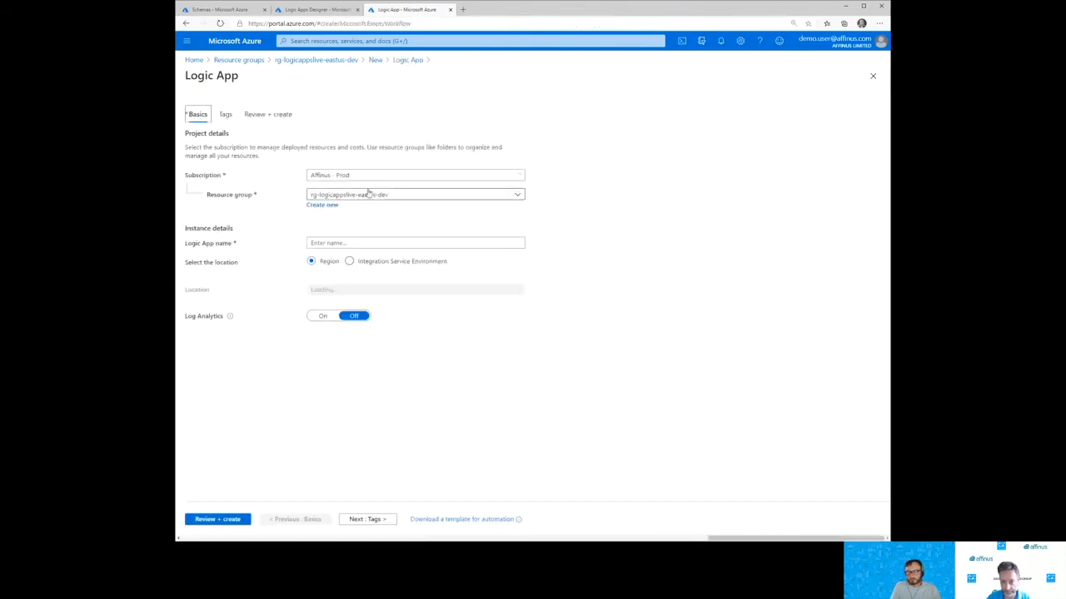
Name the logic app logic-processfilecontent-dev, then review and create it.
{"action": "left_click", "coordinate": [354, 241]}
{"action": "type", "text": "logic-"}
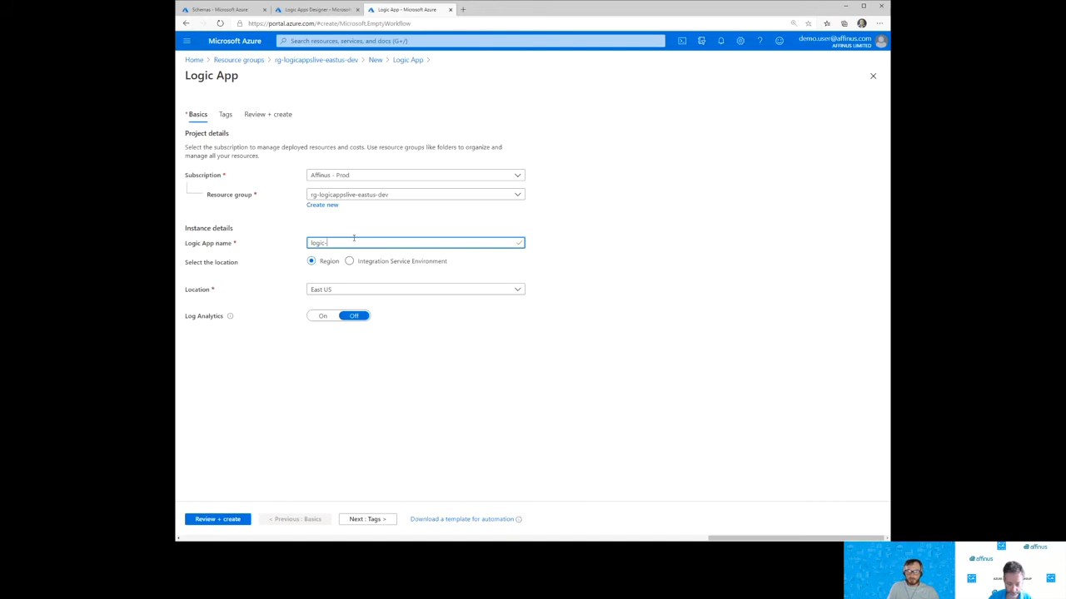
{"action": "type", "text": "processfilecontent-dev"}
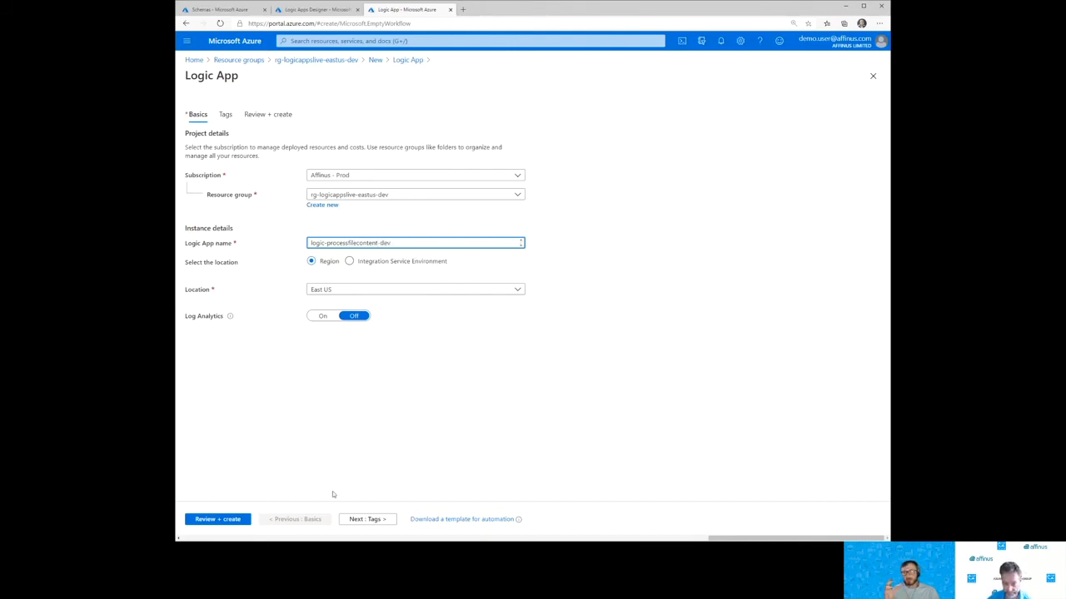
{"action": "left_click", "coordinate": [221, 519]}
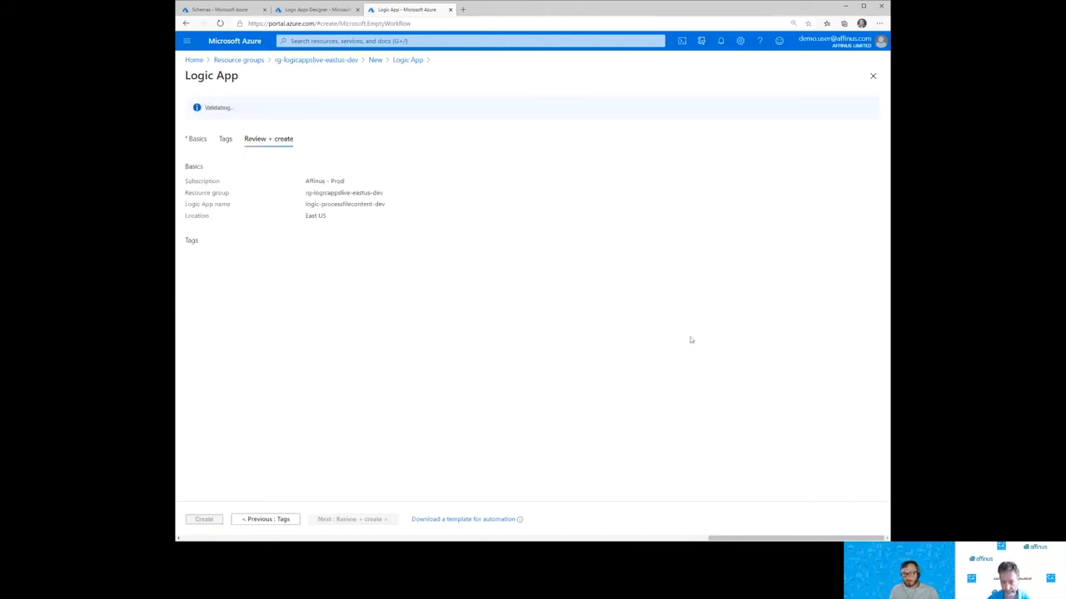
{"action": "left_click", "coordinate": [204, 519]}
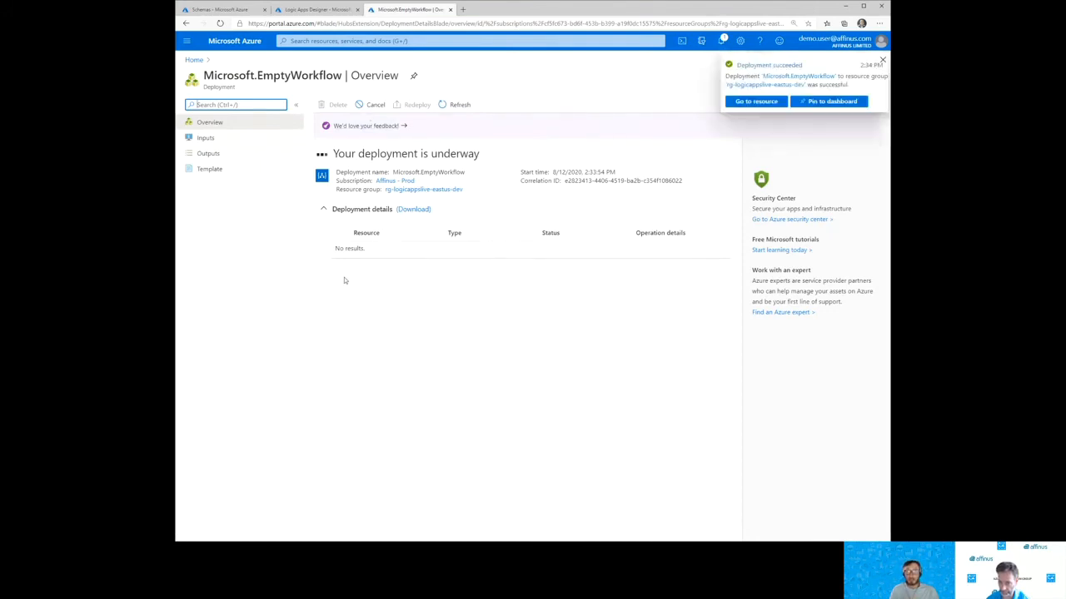
Start the new workflow with the When a HTTP request is received trigger, using the request body schema copied from logic-xmlvalidate-dev.
{"action": "left_click", "coordinate": [370, 248]}
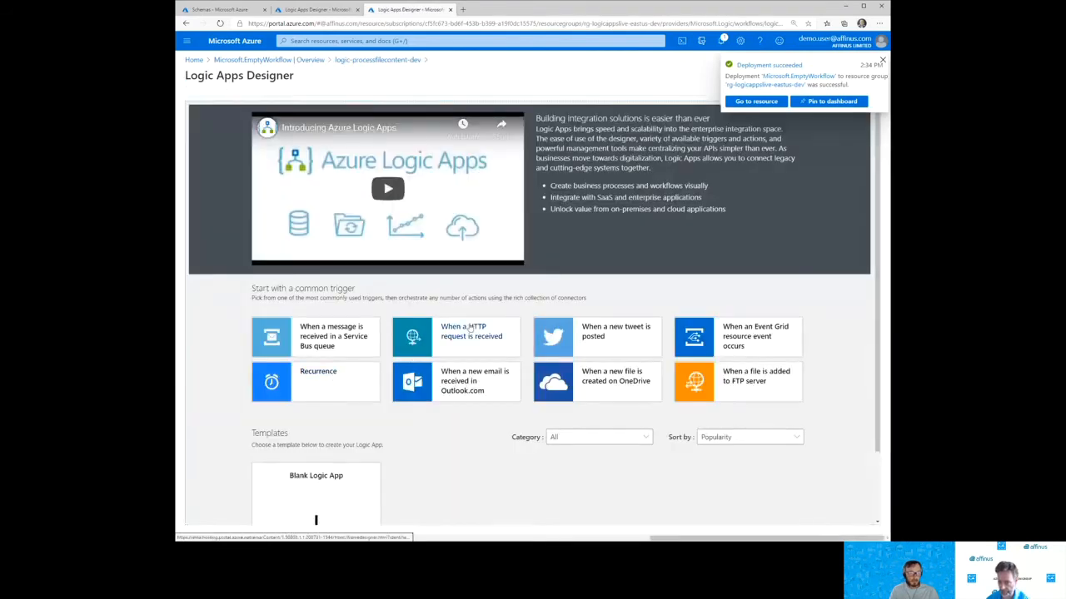
{"action": "left_click", "coordinate": [468, 332]}
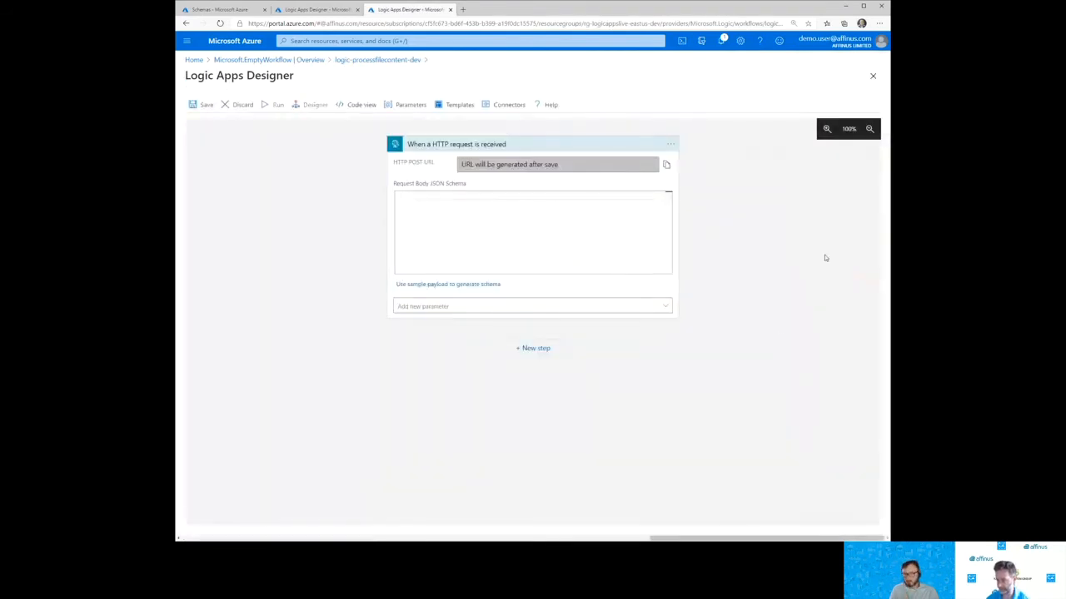
{"action": "left_click", "coordinate": [556, 199]}
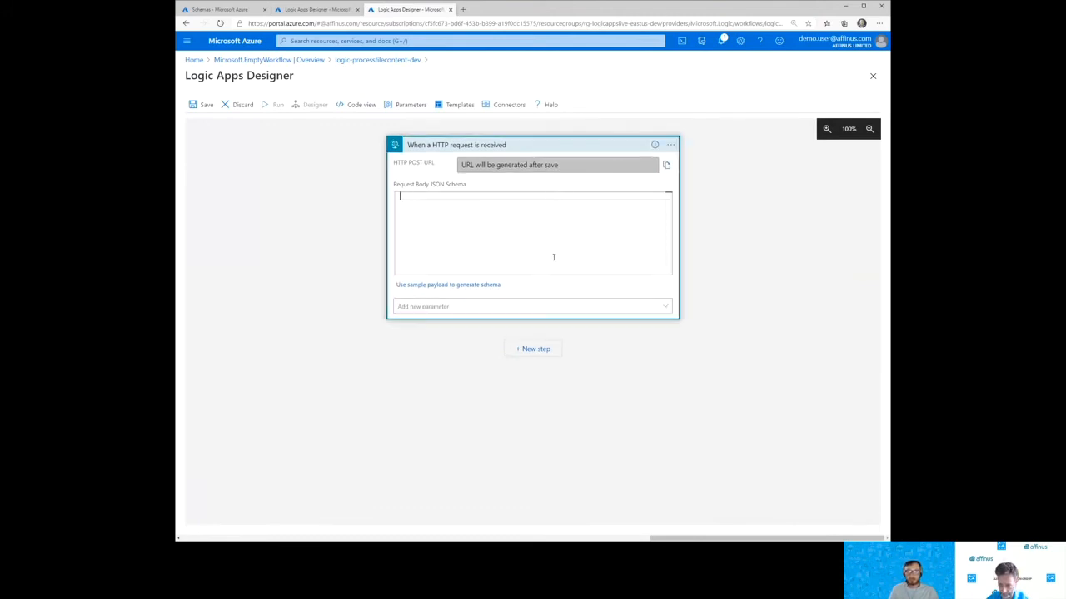
{"action": "left_click", "coordinate": [310, 9]}
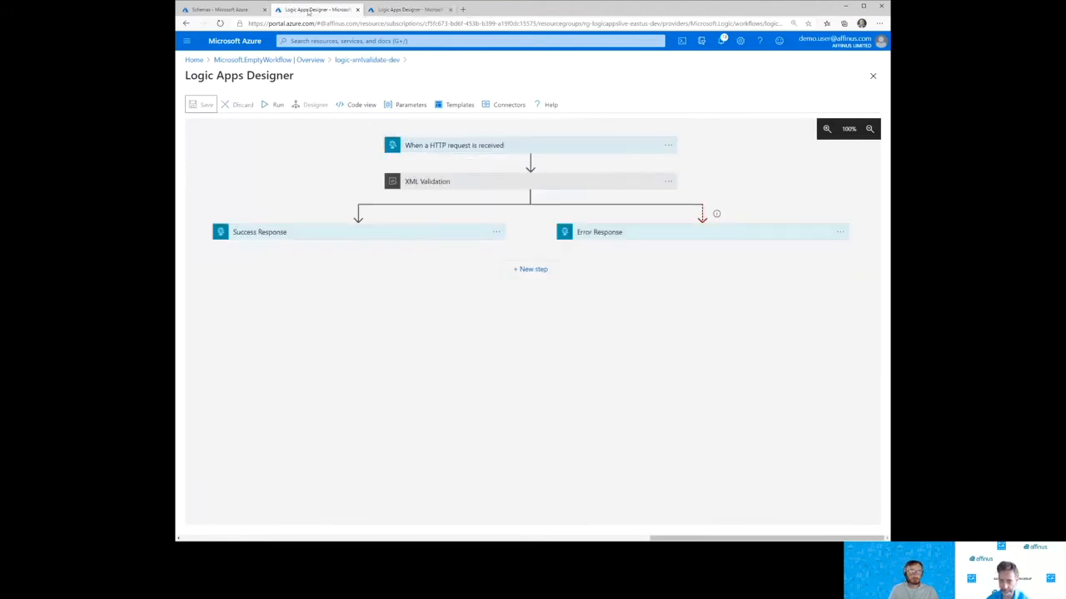
{"action": "left_click", "coordinate": [429, 147]}
{"action": "left_click", "coordinate": [522, 230]}
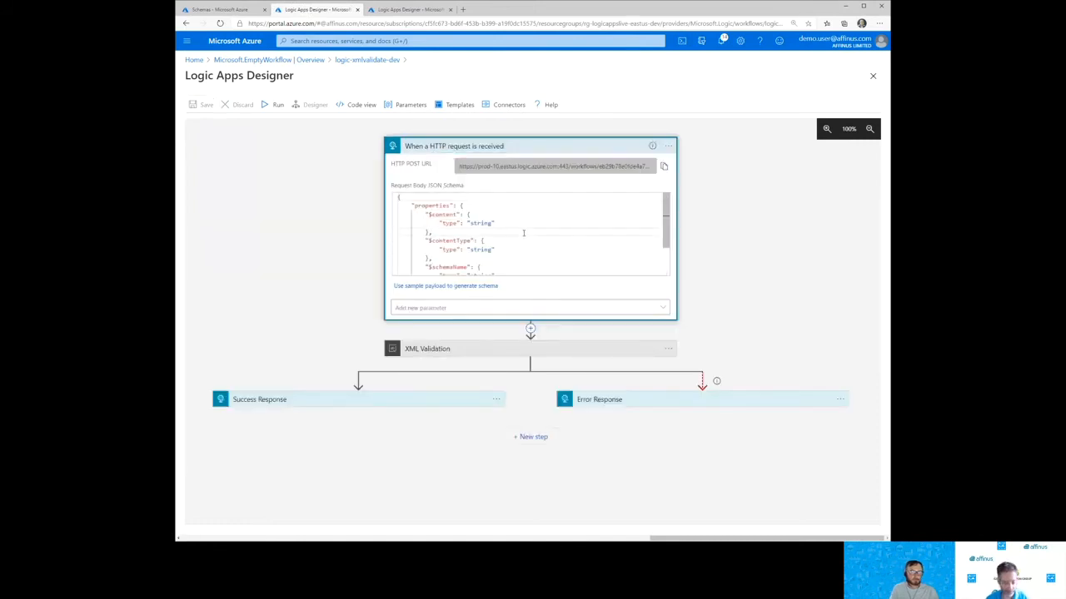
{"action": "key", "text": "ctrl+a"}
{"action": "left_click", "coordinate": [408, 10]}
{"action": "key", "text": "ctrl+v"}
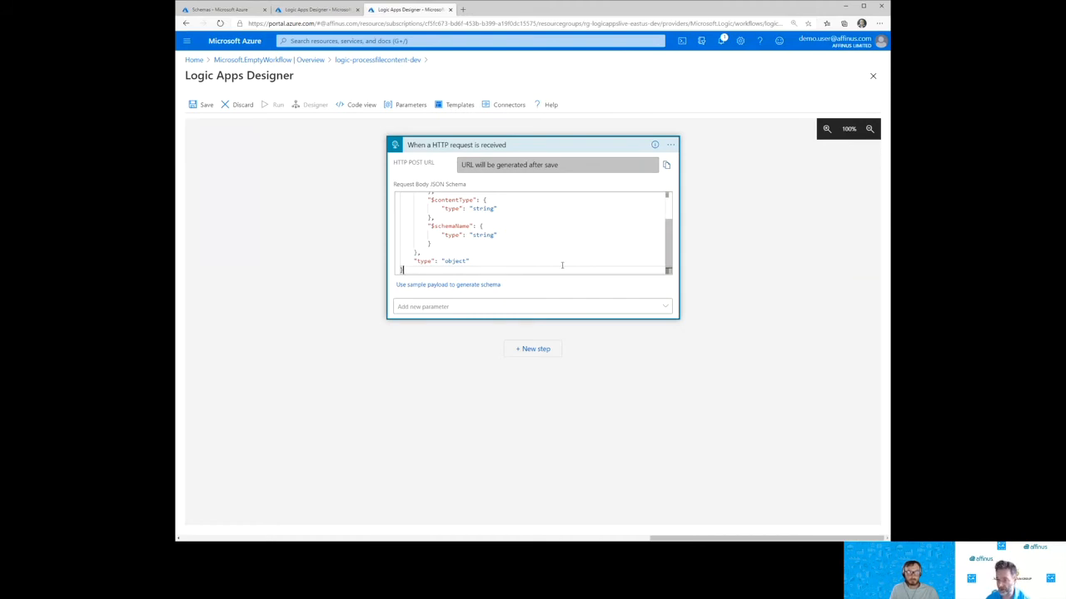
Delete the $schemaName property and its preceding comma from the trigger's request body schema, and collapse the trigger card.
{"action": "left_click_drag", "start_coordinate": [413, 242], "coordinate": [374, 228]}
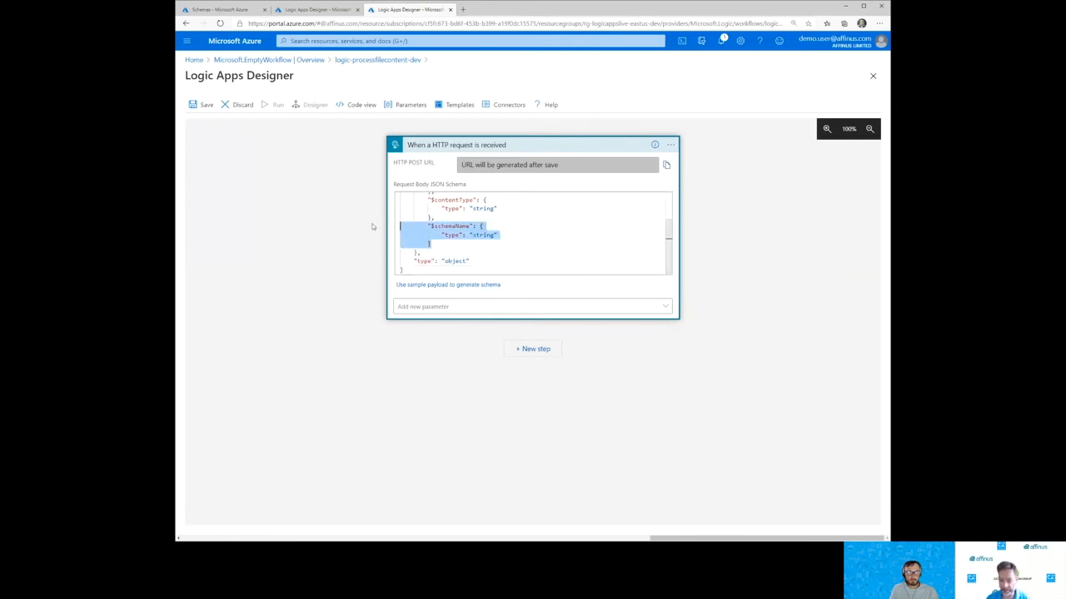
{"action": "key", "text": "BackSpace"}
{"action": "key", "text": "BackSpace"}
{"action": "key", "text": "BackSpace"}
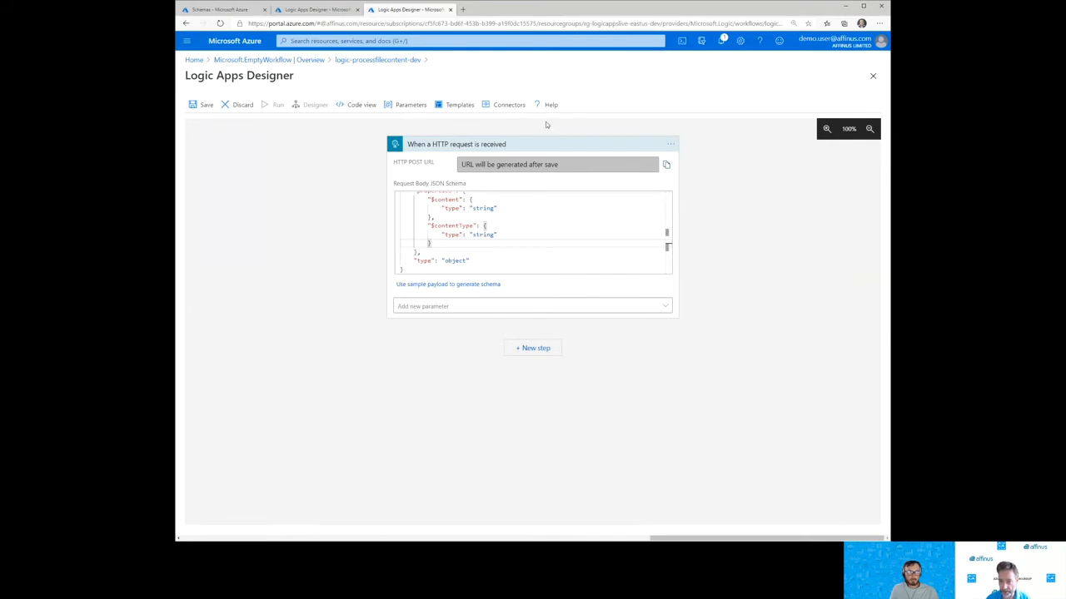
{"action": "left_click", "coordinate": [495, 148]}
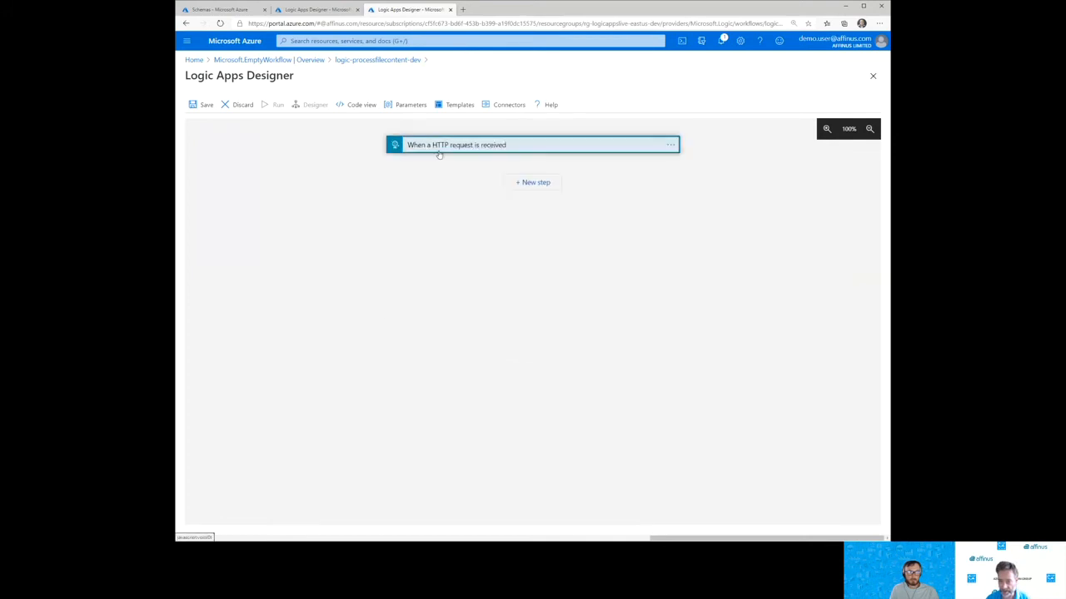
Add an Azure Logic Apps action after the trigger that calls the manual trigger of logic-xmltransform-dev.
{"action": "left_click", "coordinate": [537, 183]}
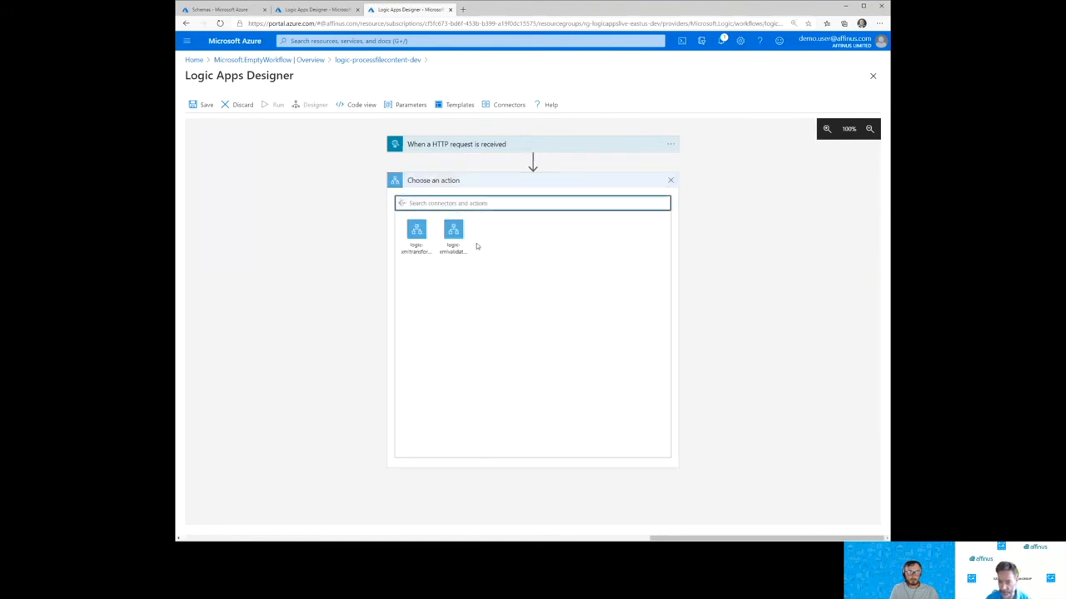
{"action": "left_click", "coordinate": [401, 253]}
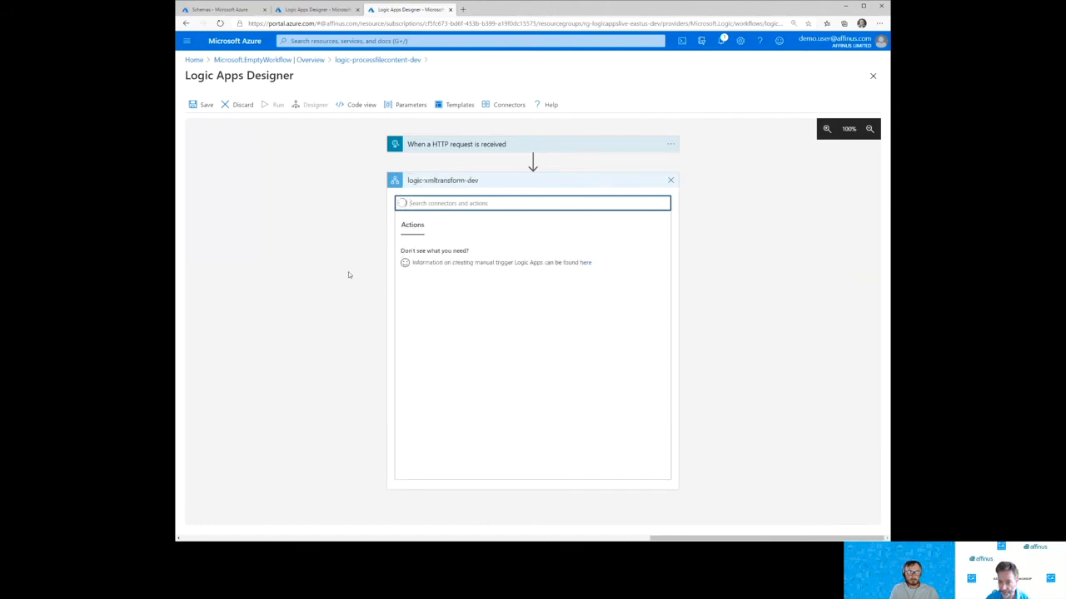
{"action": "left_click", "coordinate": [439, 251]}
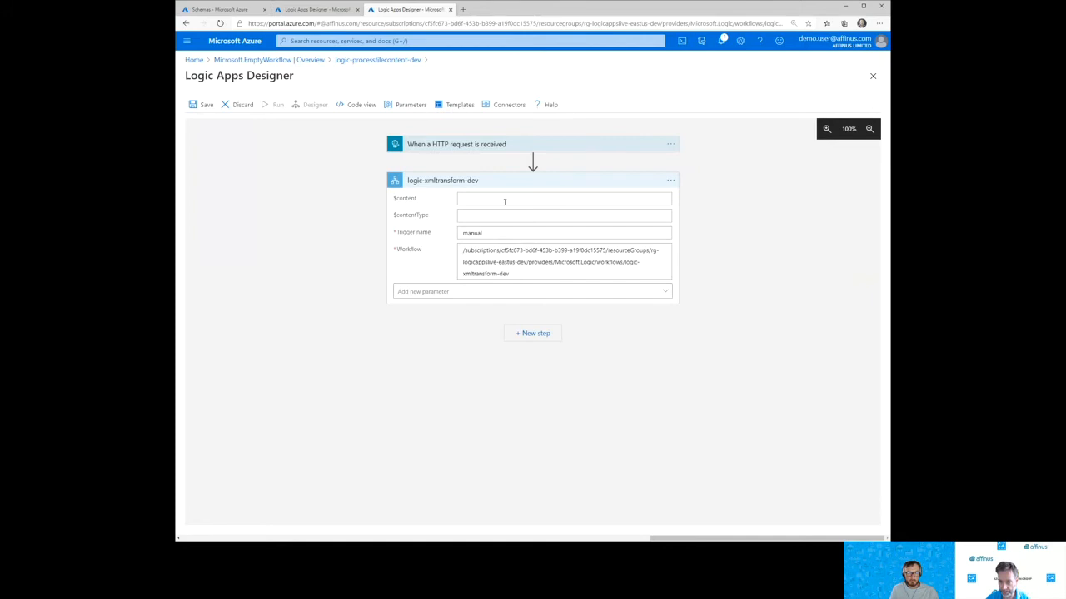
Pass the trigger's $content and $contentType to the matching fields of the logic-xmltransform-dev action, and collapse its card.
{"action": "left_click", "coordinate": [503, 202]}
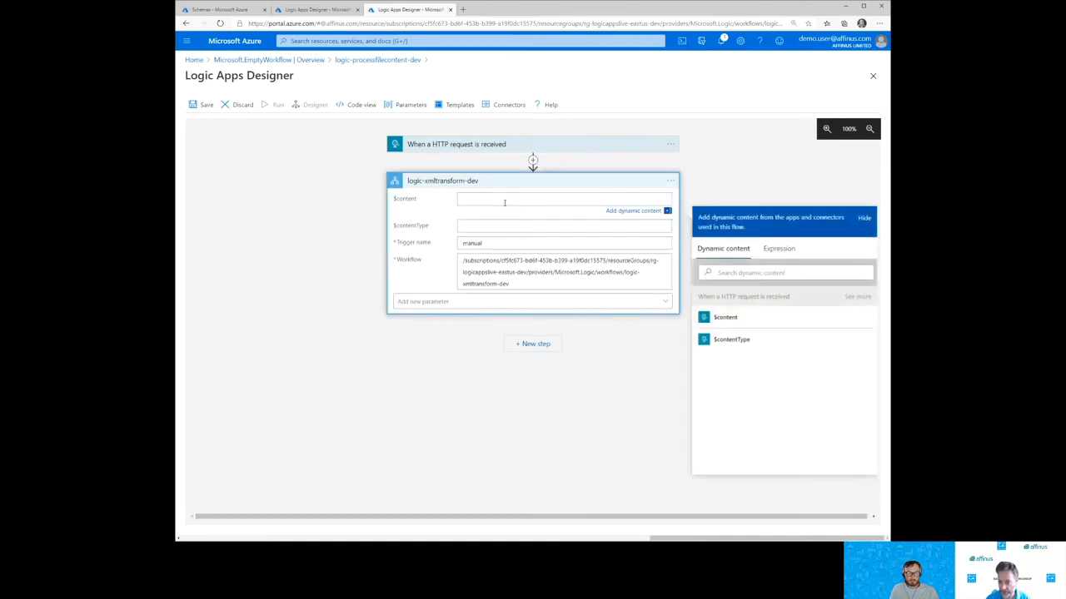
{"action": "left_click", "coordinate": [721, 319]}
{"action": "left_click", "coordinate": [533, 227]}
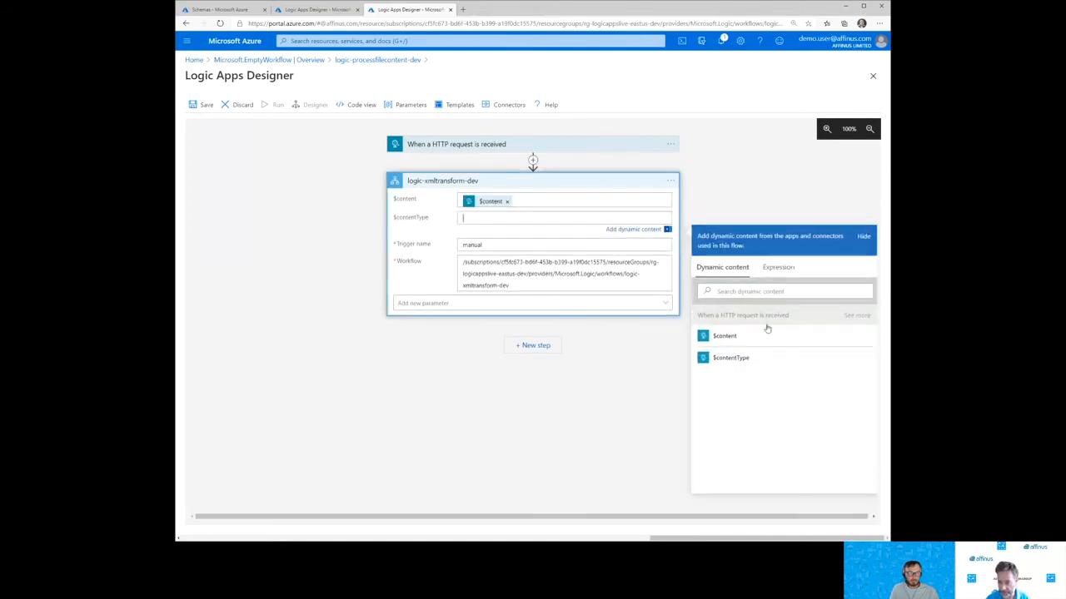
{"action": "left_click", "coordinate": [733, 359]}
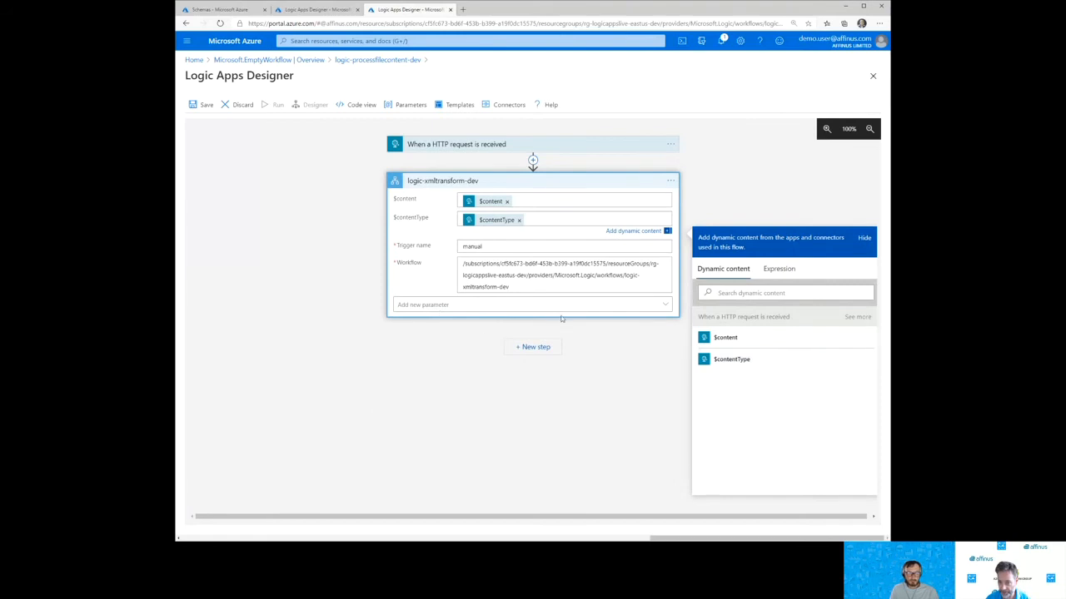
{"action": "left_click", "coordinate": [614, 308]}
{"action": "left_click", "coordinate": [452, 181]}
{"action": "left_click", "coordinate": [453, 182]}
Add an Azure Logic Apps action after logic-xmltransform-dev that calls the manual trigger of logic-xmlvalidate-dev.
{"action": "left_click", "coordinate": [542, 219]}
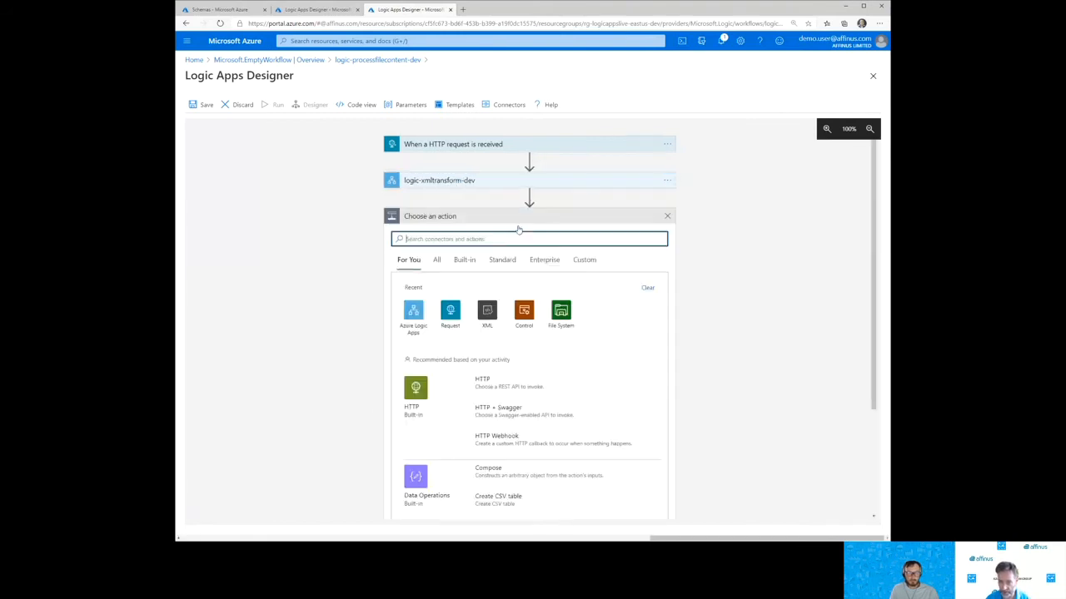
{"action": "left_click", "coordinate": [413, 315]}
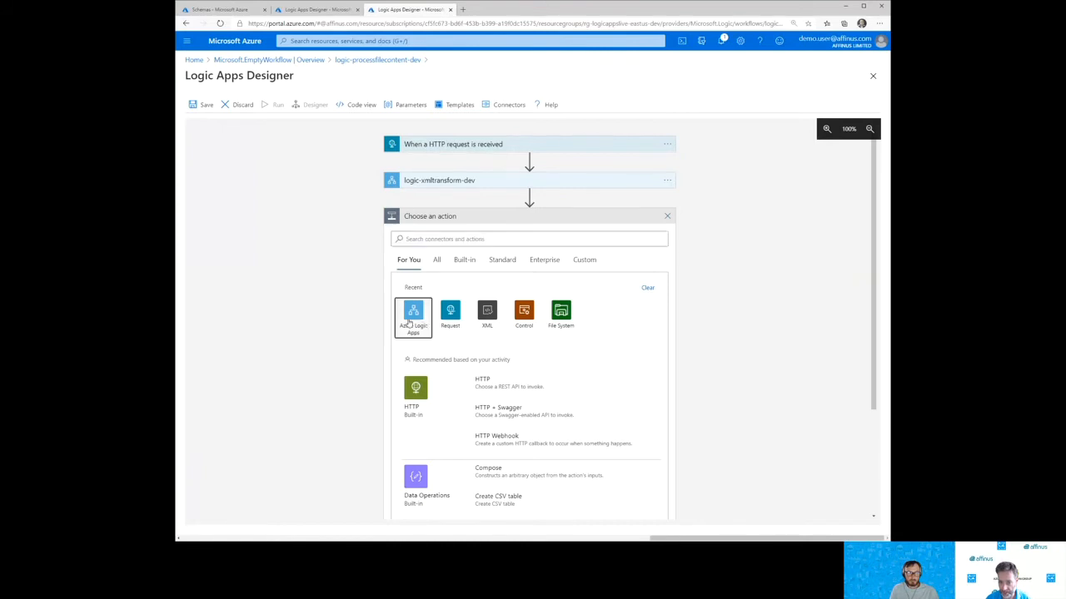
{"action": "left_click", "coordinate": [452, 271]}
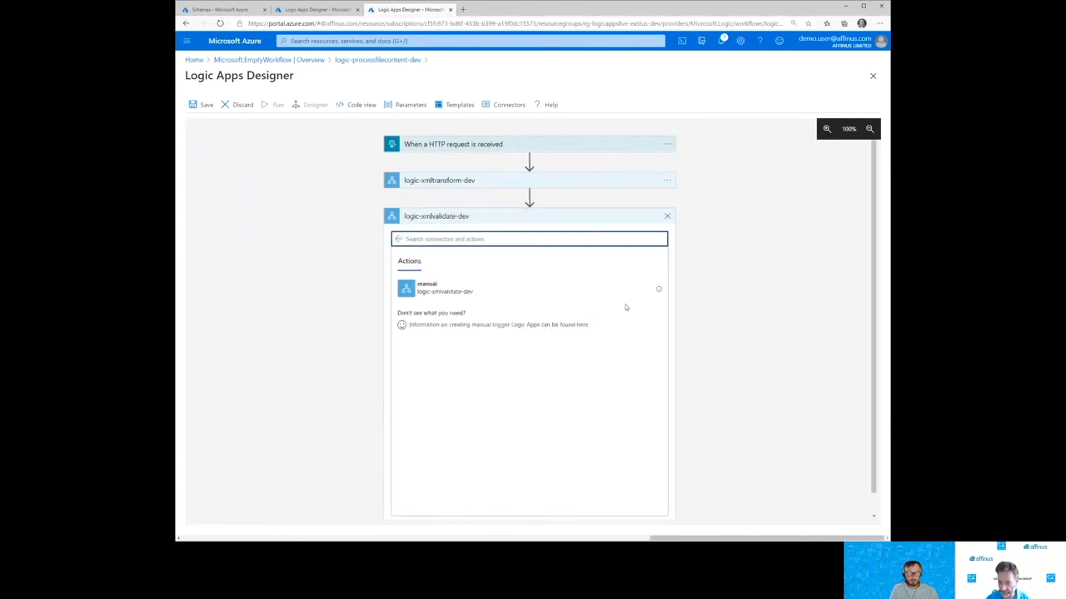
{"action": "left_click", "coordinate": [579, 291]}
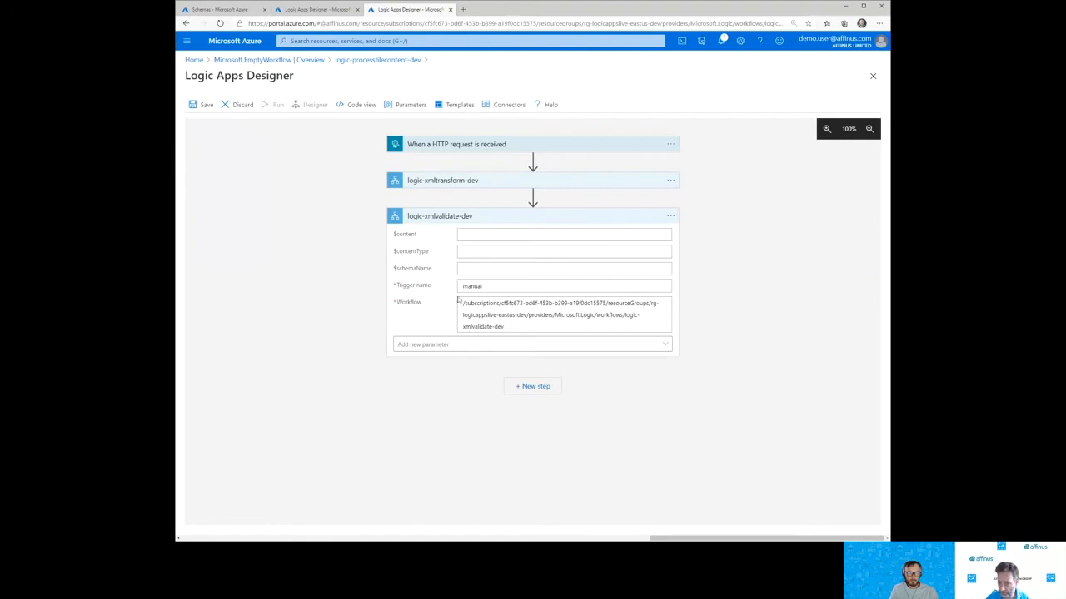
Fill the logic-xmlvalidate-dev action with the trigger's $content and $contentType and the schema name ContosoEmployees, and save the workflow.
{"action": "left_click", "coordinate": [475, 234]}
{"action": "left_click", "coordinate": [725, 396]}
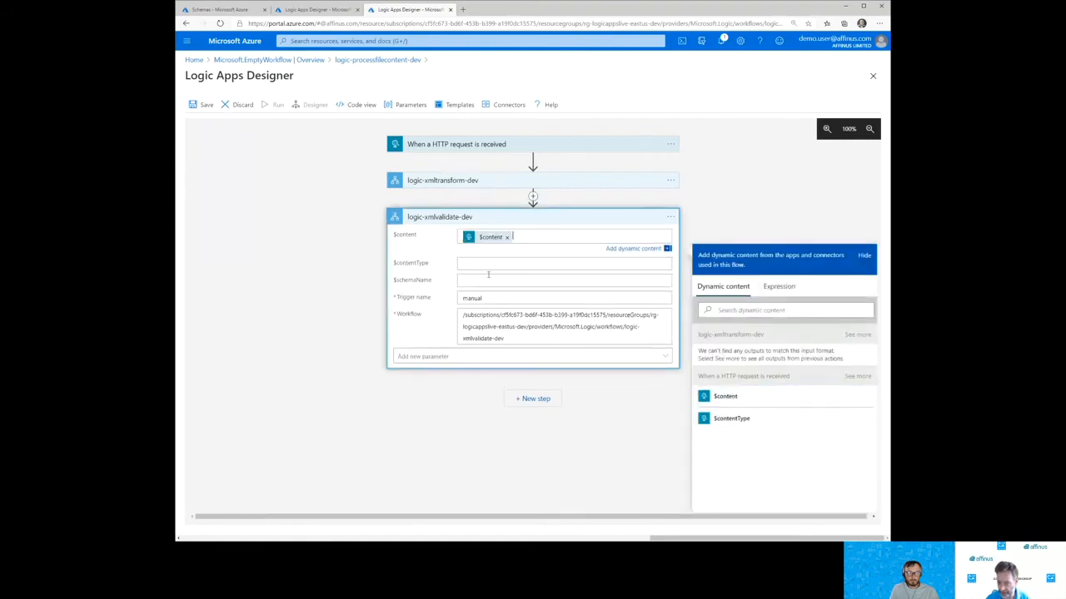
{"action": "left_click", "coordinate": [731, 418]}
{"action": "left_click", "coordinate": [542, 274]}
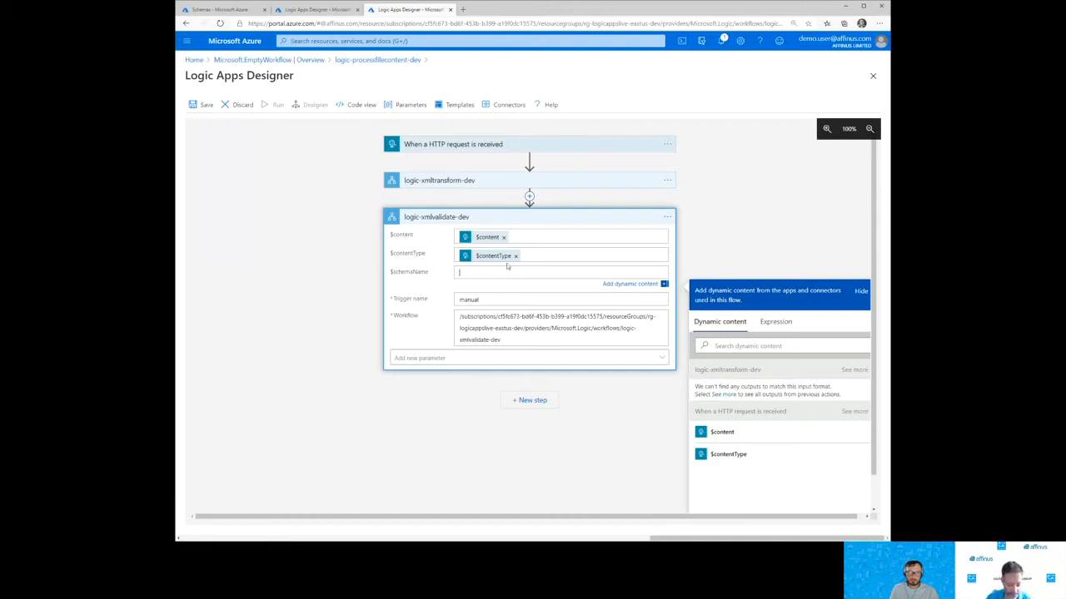
{"action": "type", "text": "ContrsoEmployees"}
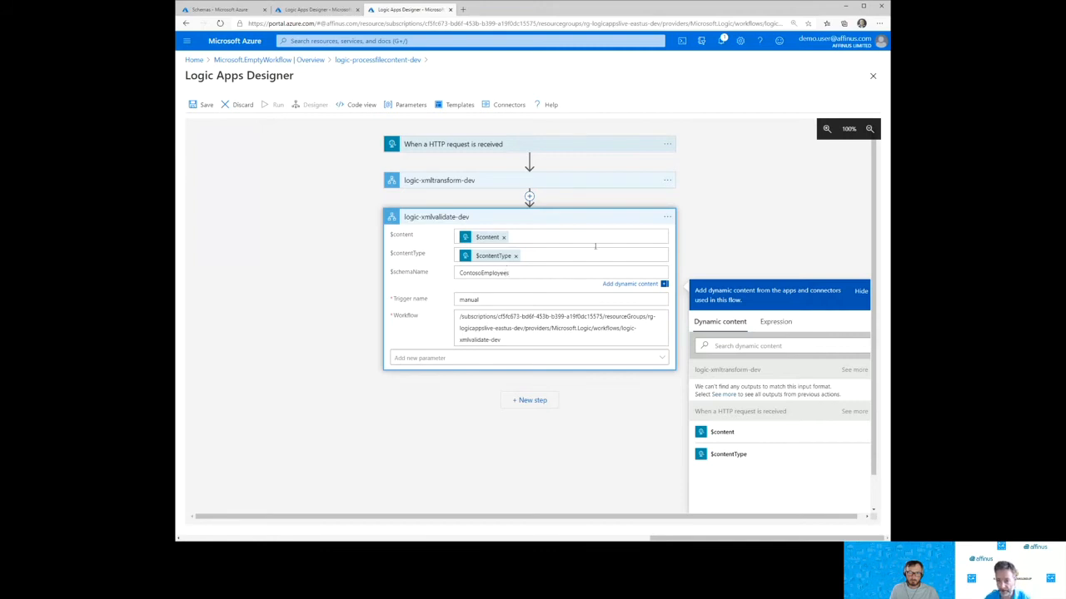
{"action": "left_click", "coordinate": [771, 214]}
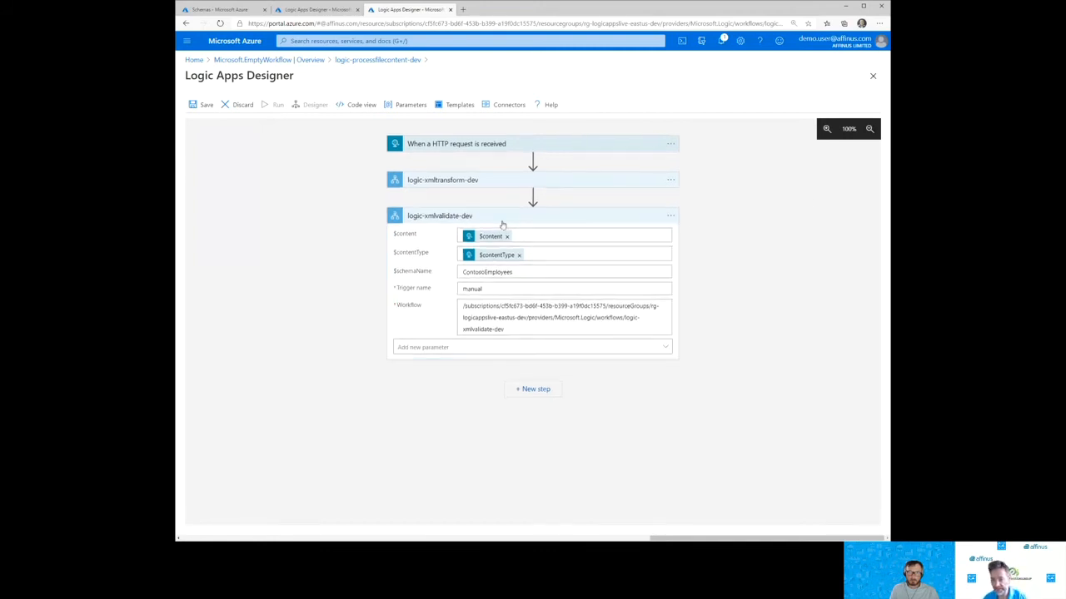
{"action": "left_click", "coordinate": [478, 218]}
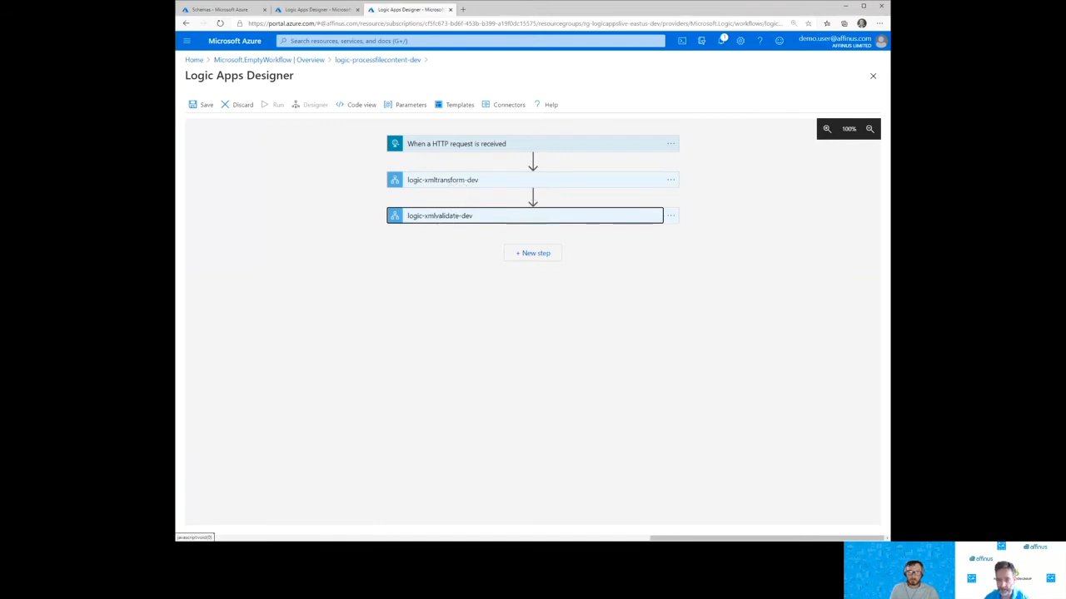
{"action": "left_click", "coordinate": [204, 104]}
Open logic-xmltransform-dev from the rg-logicappslive-eastus-dev resource group in the designer and expand its Transform XML action.
{"action": "left_click", "coordinate": [312, 10]}
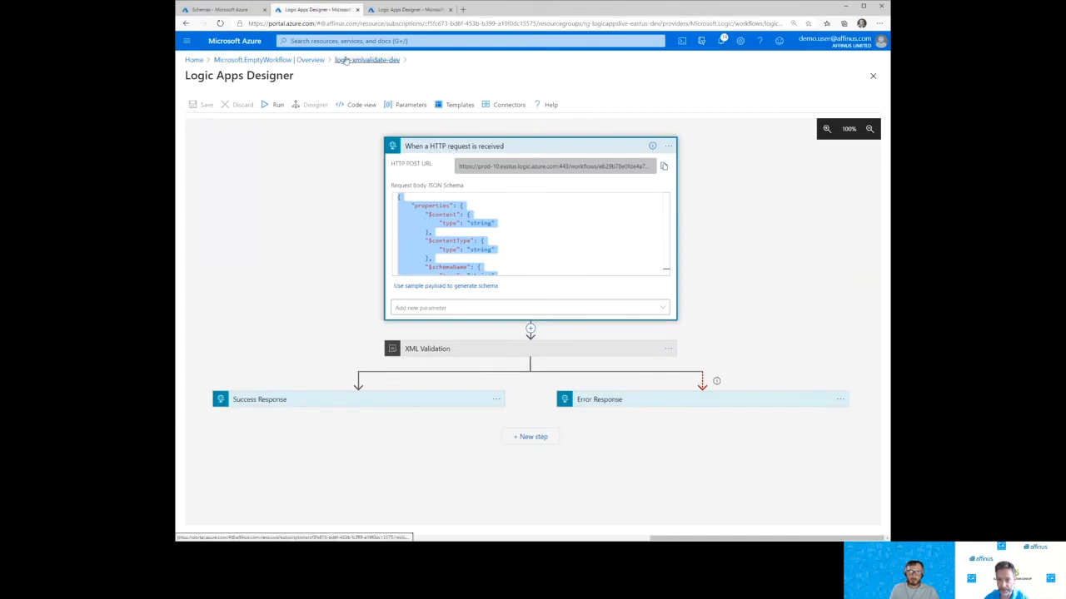
{"action": "left_click", "coordinate": [352, 61]}
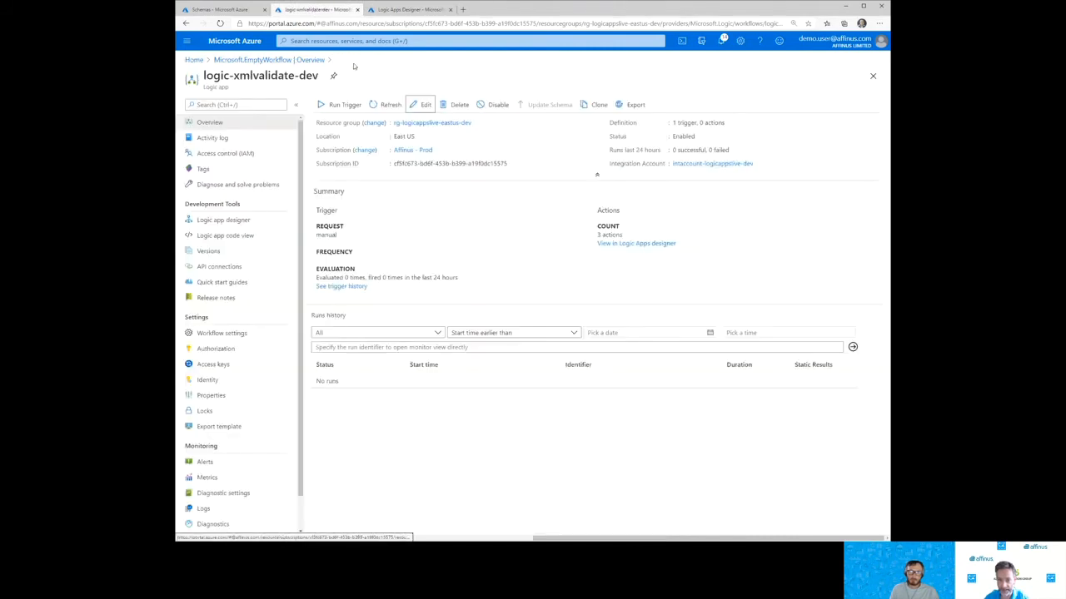
{"action": "left_click", "coordinate": [437, 122]}
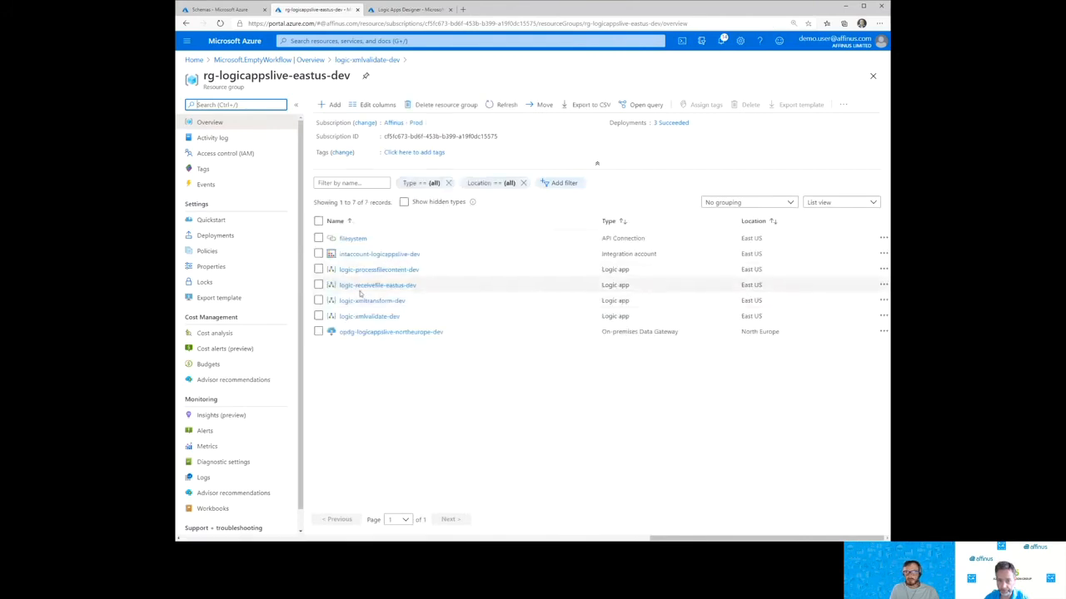
{"action": "left_click", "coordinate": [368, 299]}
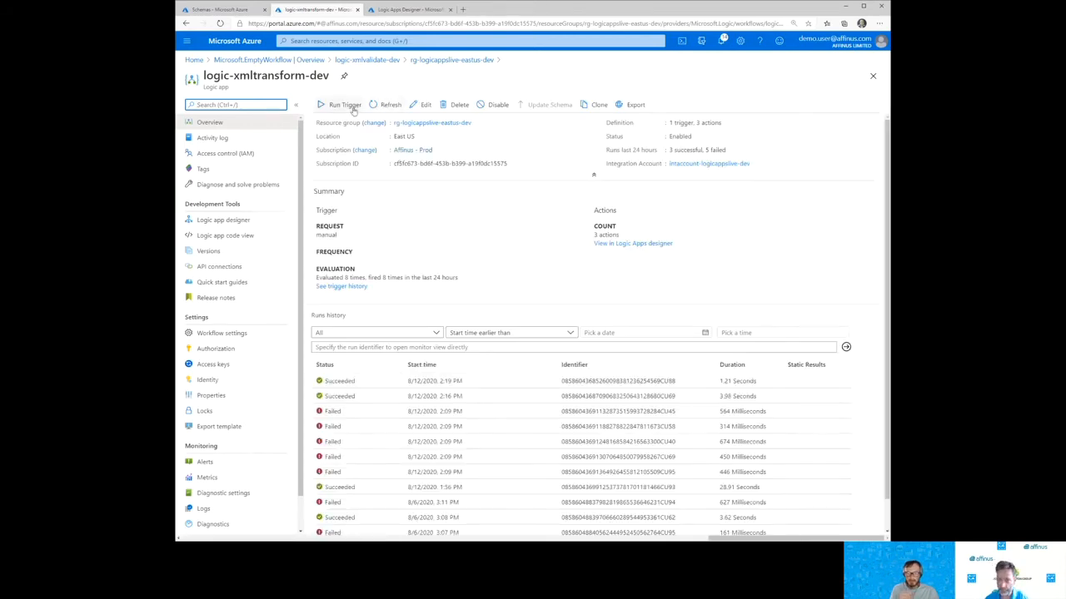
{"action": "left_click", "coordinate": [421, 106]}
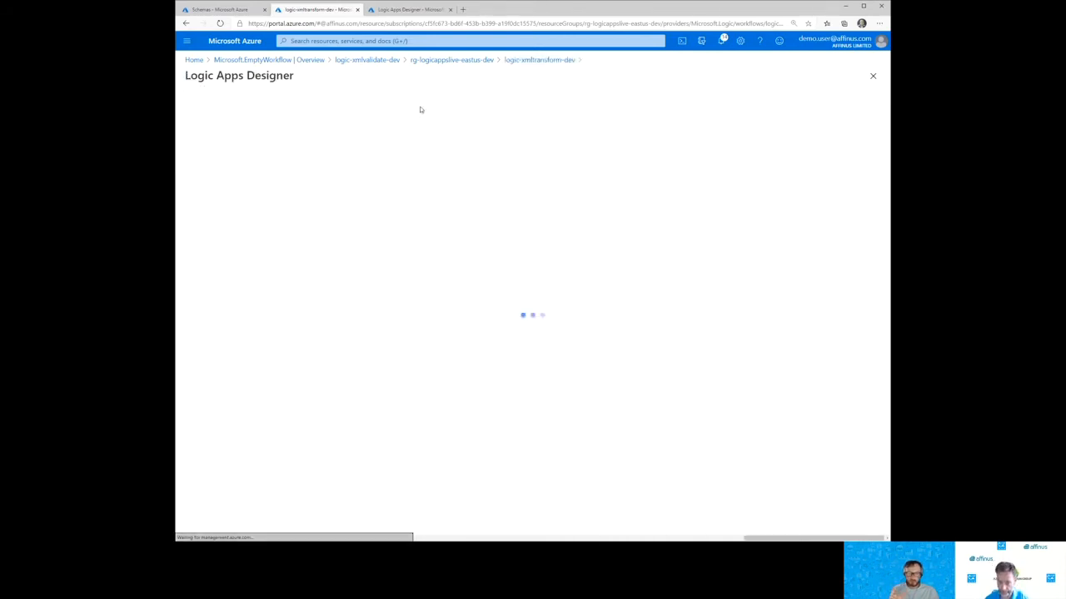
{"action": "left_click", "coordinate": [462, 182]}
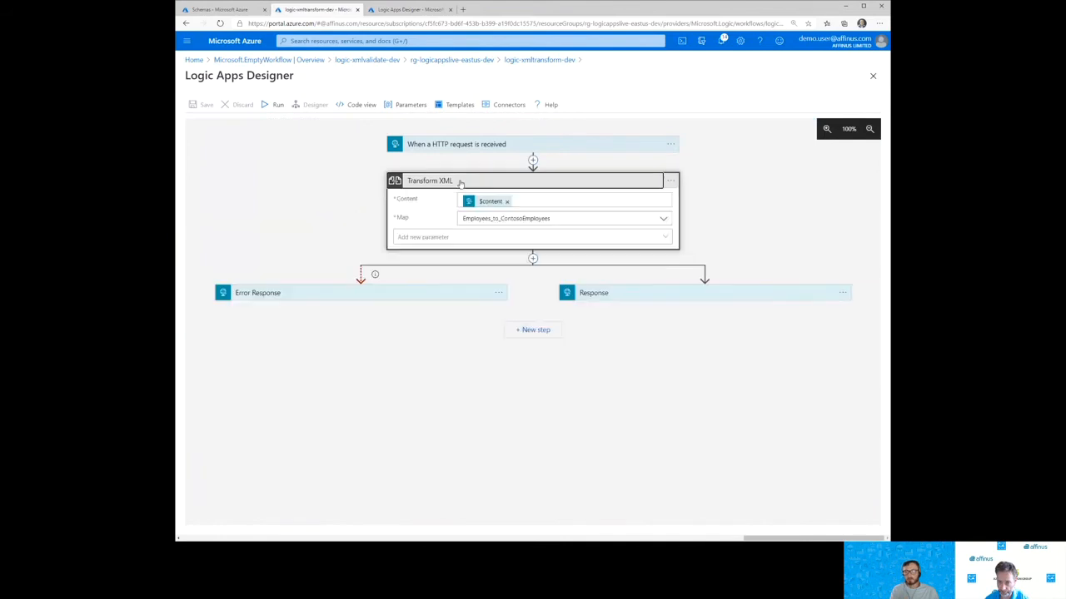
{"action": "left_click", "coordinate": [572, 218]}
Duplicate the $contentType property, including its preceding comma, in the HTTP trigger's request body schema.
{"action": "left_click", "coordinate": [463, 145]}
{"action": "left_click_drag", "start_coordinate": [434, 254], "coordinate": [427, 240]}
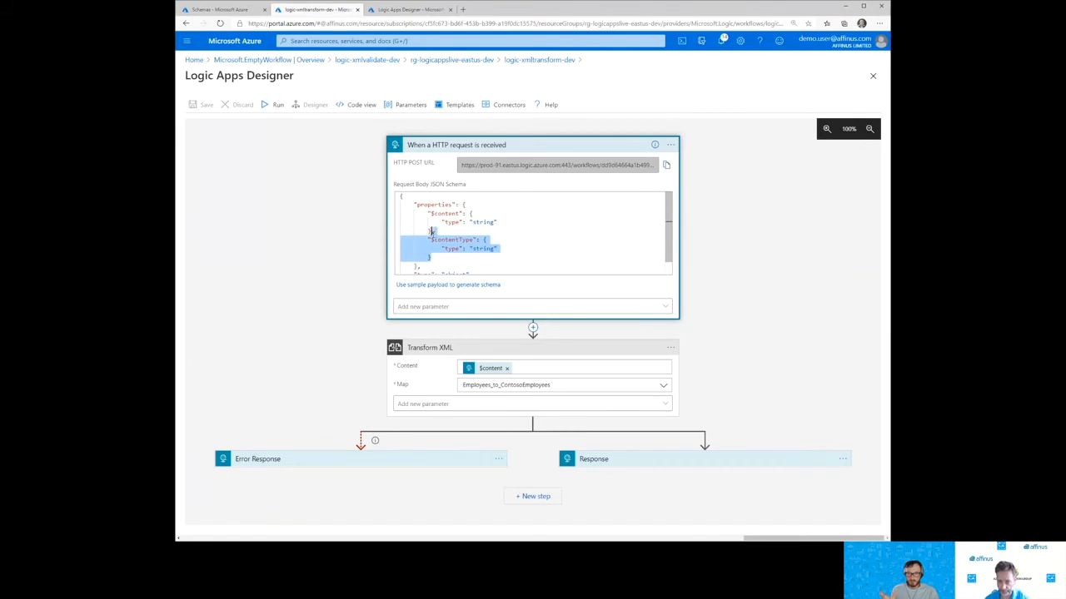
{"action": "key", "text": "ctrl+c"}
{"action": "left_click", "coordinate": [443, 259]}
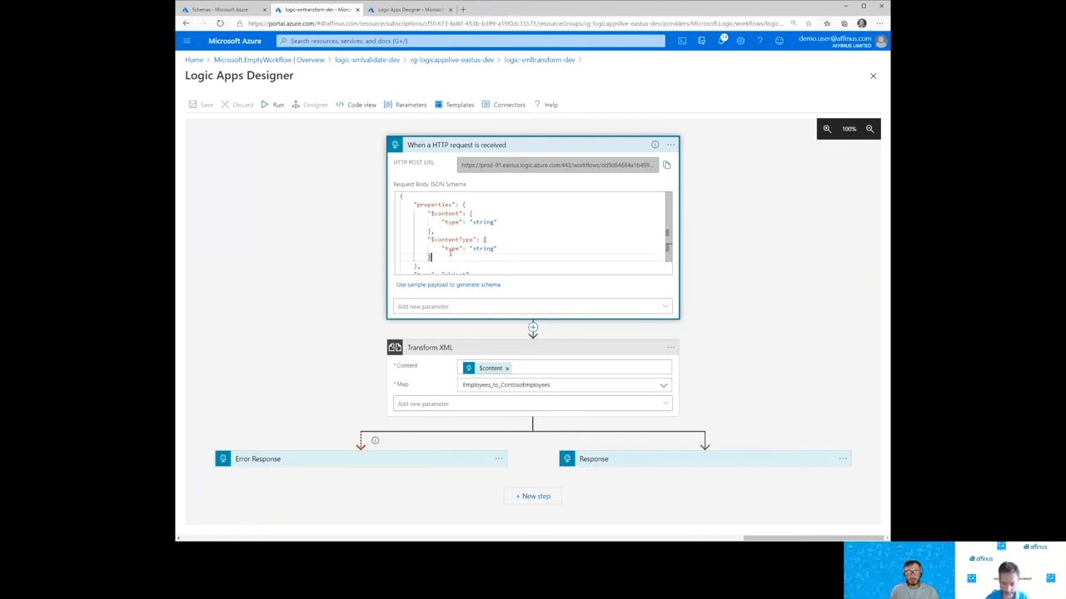
{"action": "key", "text": "ctrl+v"}
Rename the duplicated $contentType property in the trigger's schema to mapName.
{"action": "left_click", "coordinate": [449, 243]}
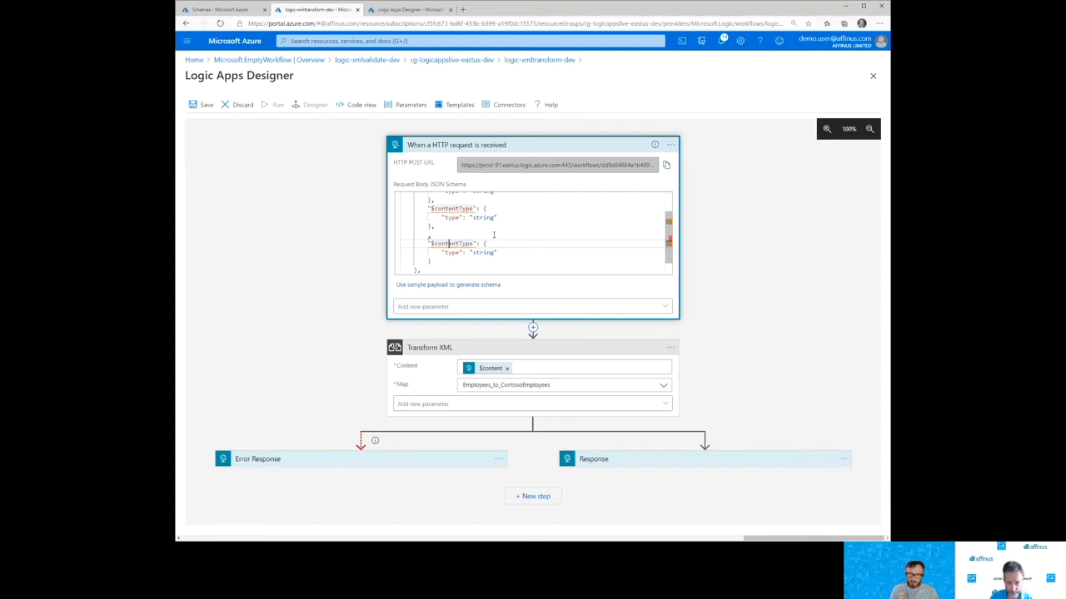
{"action": "key", "text": "BackSpace"}
{"action": "key", "text": "BackSpace"}
{"action": "key", "text": "BackSpace"}
{"action": "key", "text": "BackSpace"}
{"action": "key", "text": "BackSpace"}
{"action": "key", "text": "BackSpace"}
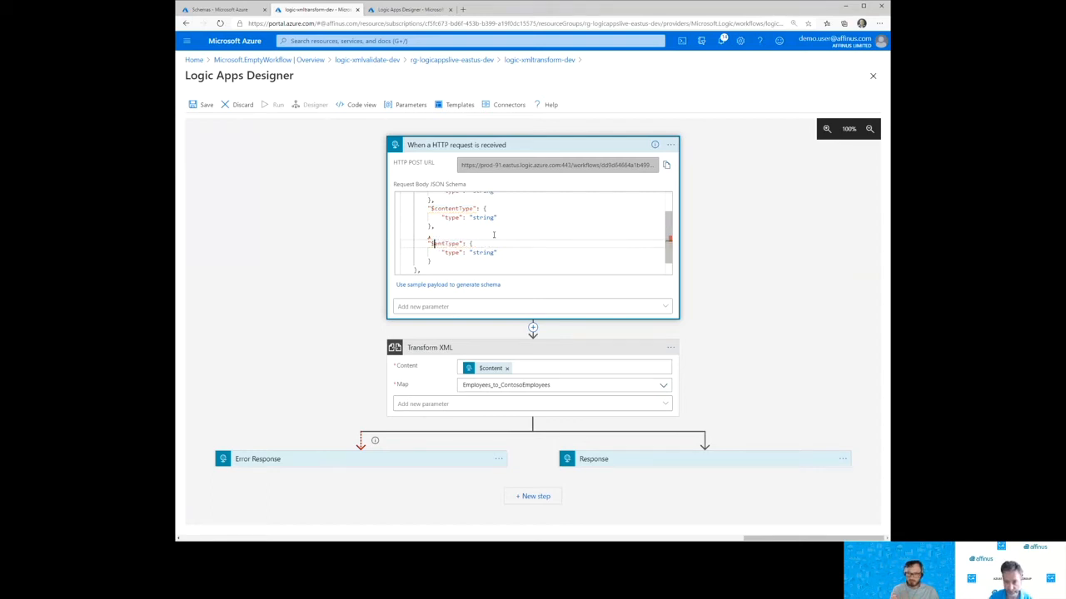
{"action": "key", "text": "Delete"}
{"action": "key", "text": "Delete"}
{"action": "type", "text": "mapNam"}
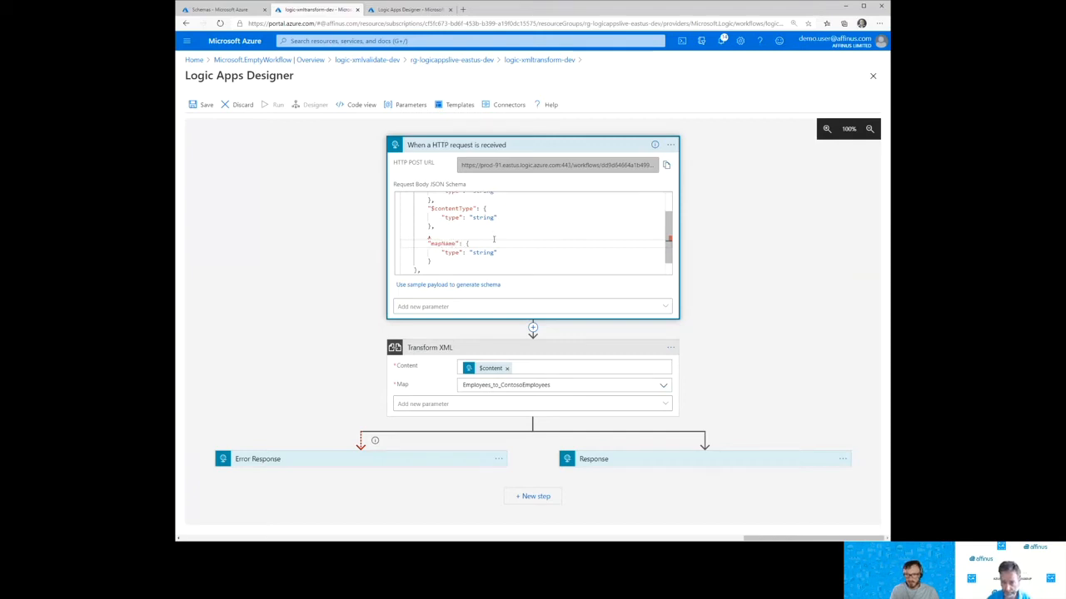
Remove the empty line above the mapName property in the schema and collapse the trigger card.
{"action": "left_click", "coordinate": [453, 232]}
{"action": "key", "text": "Left"}
{"action": "key", "text": "BackSpace"}
{"action": "key", "text": "BackSpace"}
{"action": "key", "text": "BackSpace"}
{"action": "left_click", "coordinate": [479, 257]}
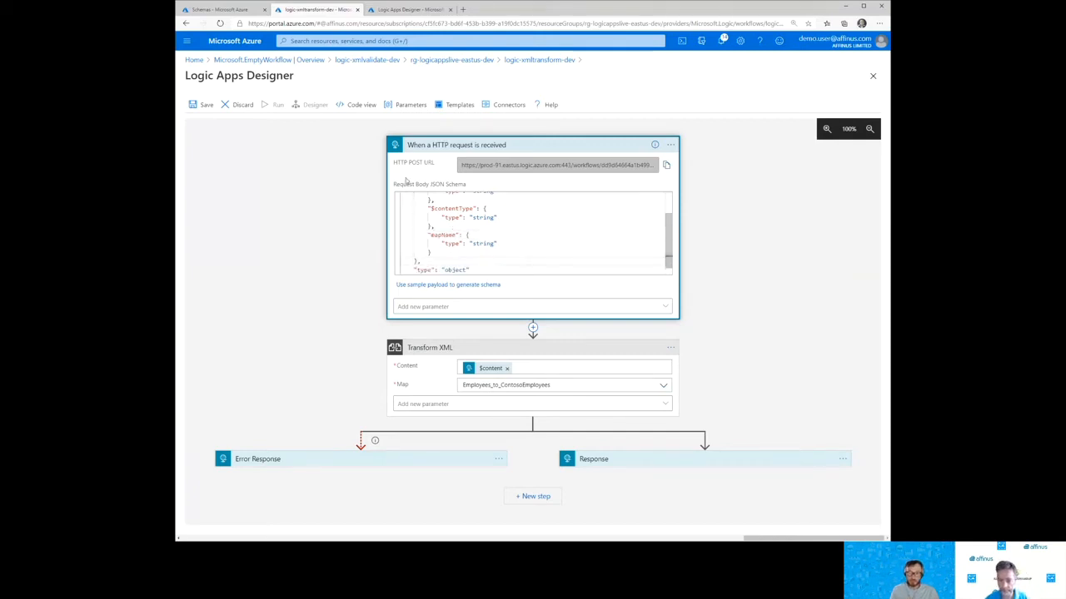
{"action": "left_click", "coordinate": [437, 146]}
Replace the fixed map in Transform XML with the trigger's mapName as a custom value, and save the logic app.
{"action": "left_click", "coordinate": [561, 219]}
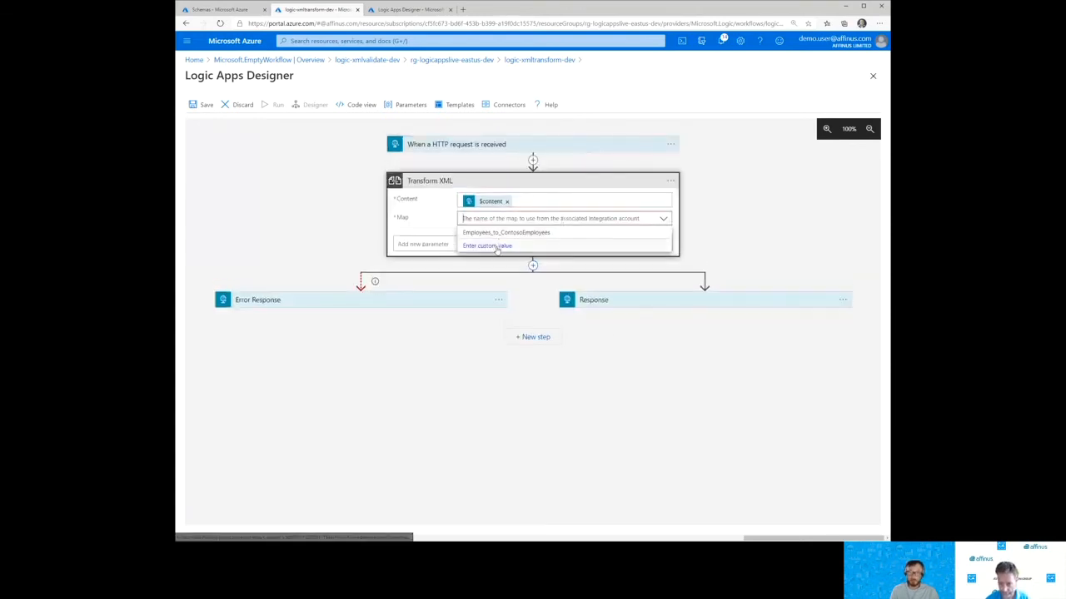
{"action": "left_click", "coordinate": [493, 246]}
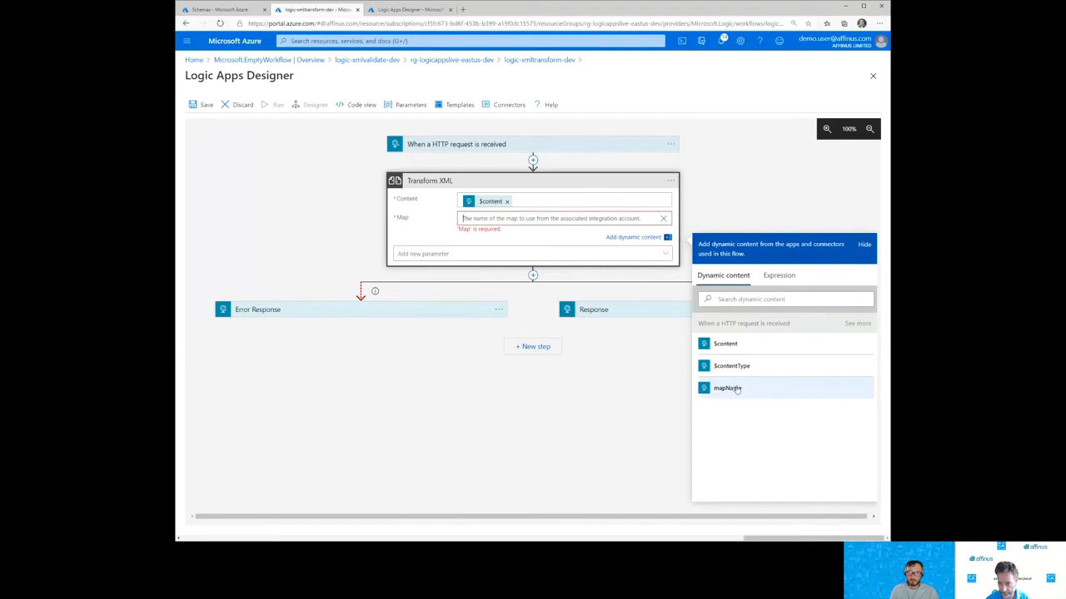
{"action": "left_click", "coordinate": [729, 389]}
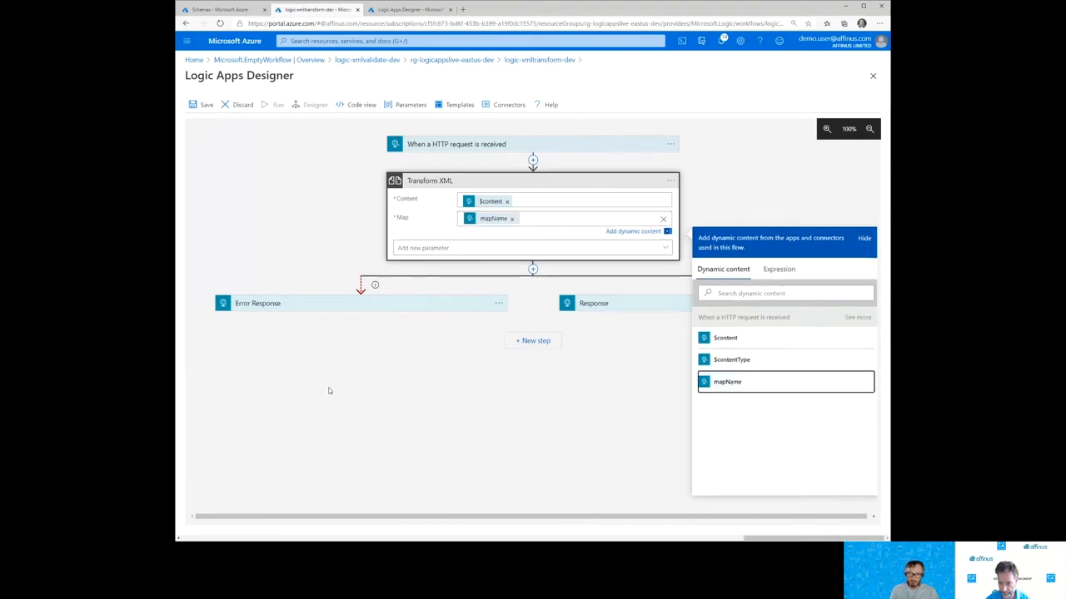
{"action": "left_click", "coordinate": [201, 106]}
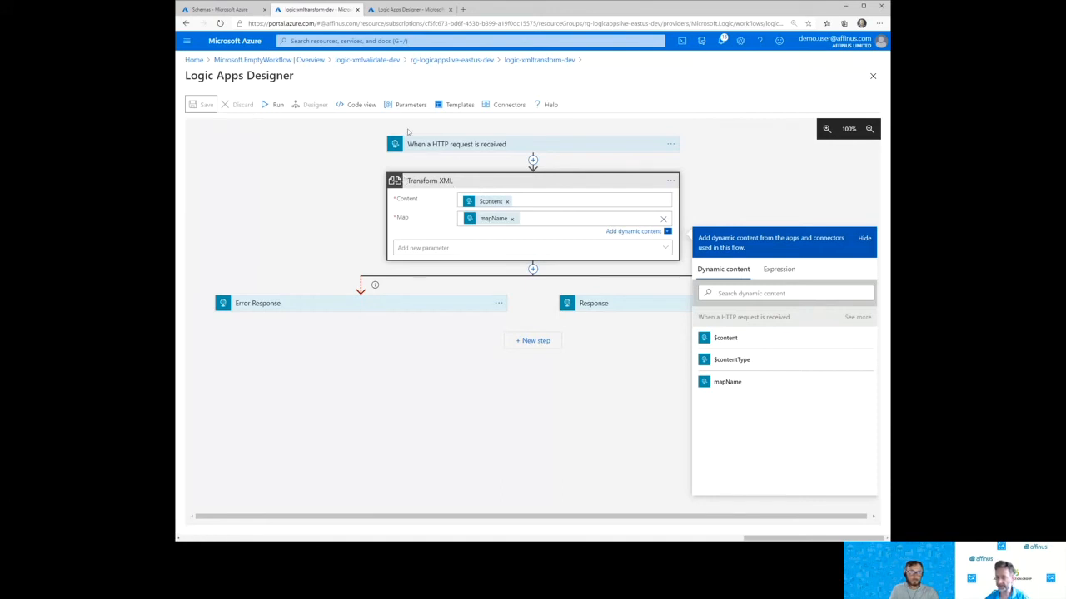
Rename the mapName property in the trigger's request body schema to $mapName.
{"action": "left_click", "coordinate": [460, 144]}
{"action": "left_click_drag", "start_coordinate": [431, 265], "coordinate": [431, 262]}
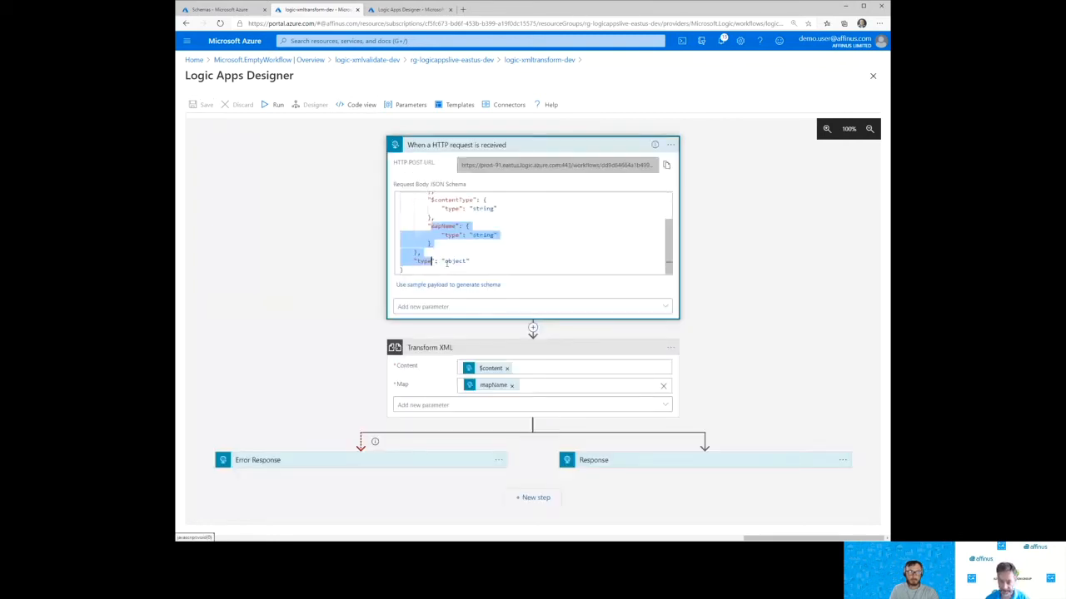
{"action": "key", "text": "Up"}
{"action": "key", "text": "Down"}
{"action": "type", "text": "$"}
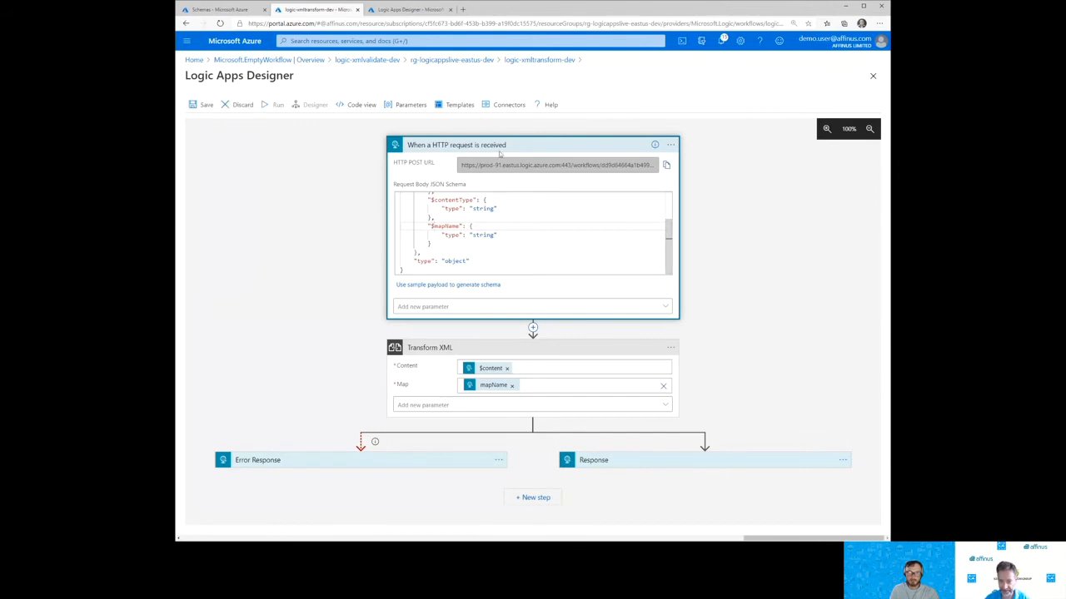
Replace the Map value of Transform XML with the trigger's $mapName and save the logic app.
{"action": "left_click", "coordinate": [516, 144]}
{"action": "left_click", "coordinate": [511, 218]}
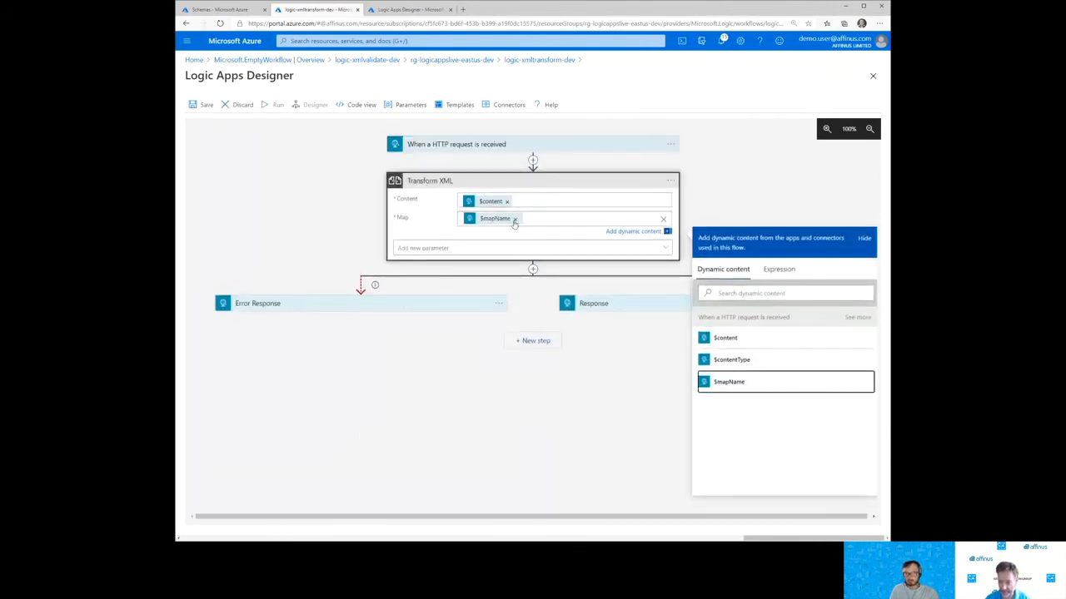
{"action": "left_click", "coordinate": [191, 106]}
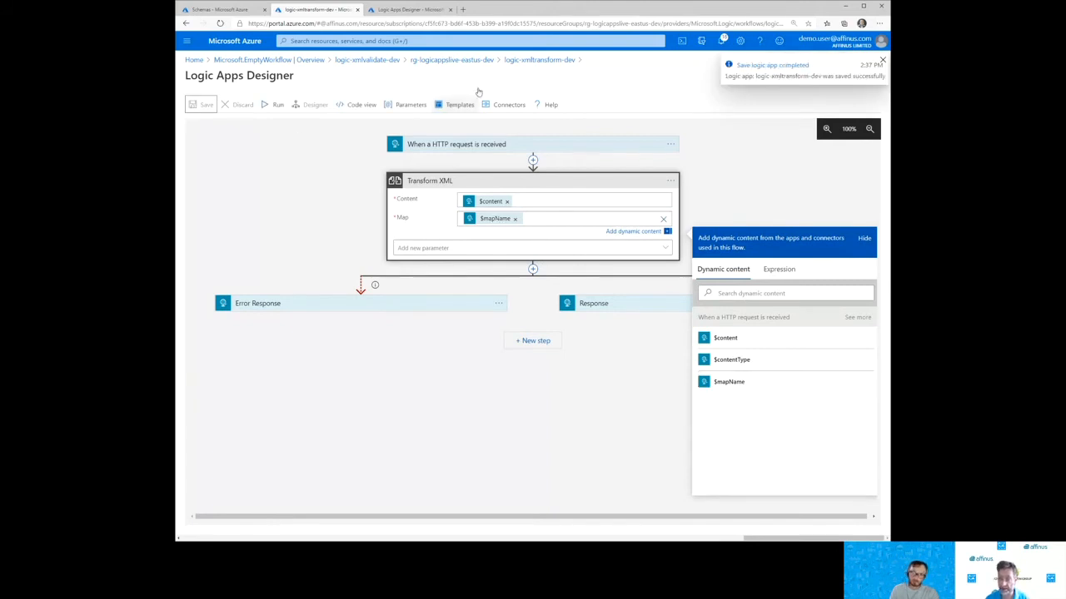
Return to logic-processfilecontent-dev, then close and reopen its designer to reload the called workflow's parameters.
{"action": "left_click", "coordinate": [409, 9]}
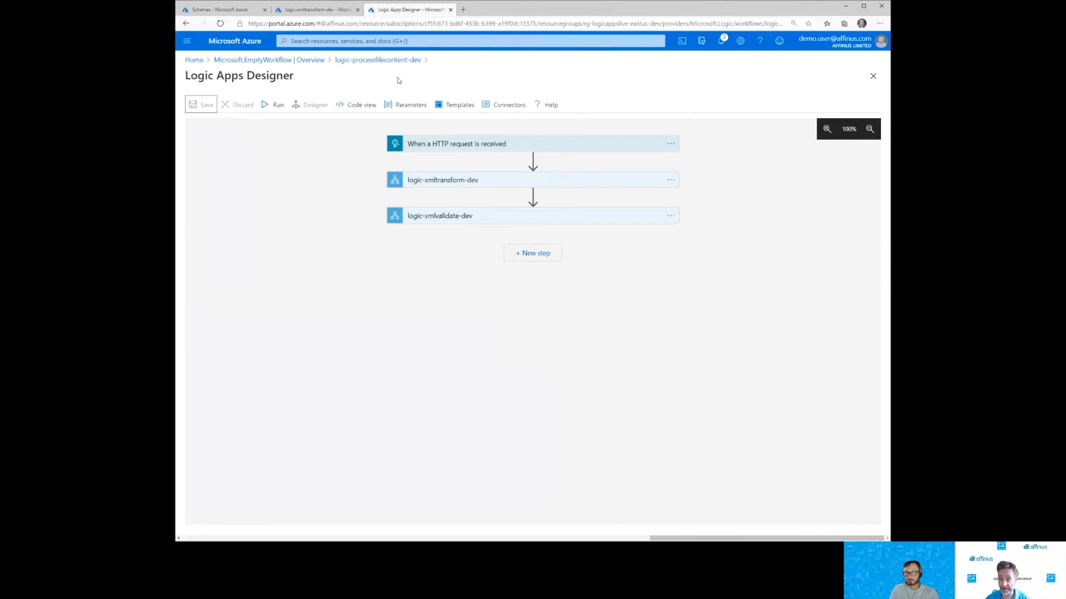
{"action": "left_click", "coordinate": [440, 181]}
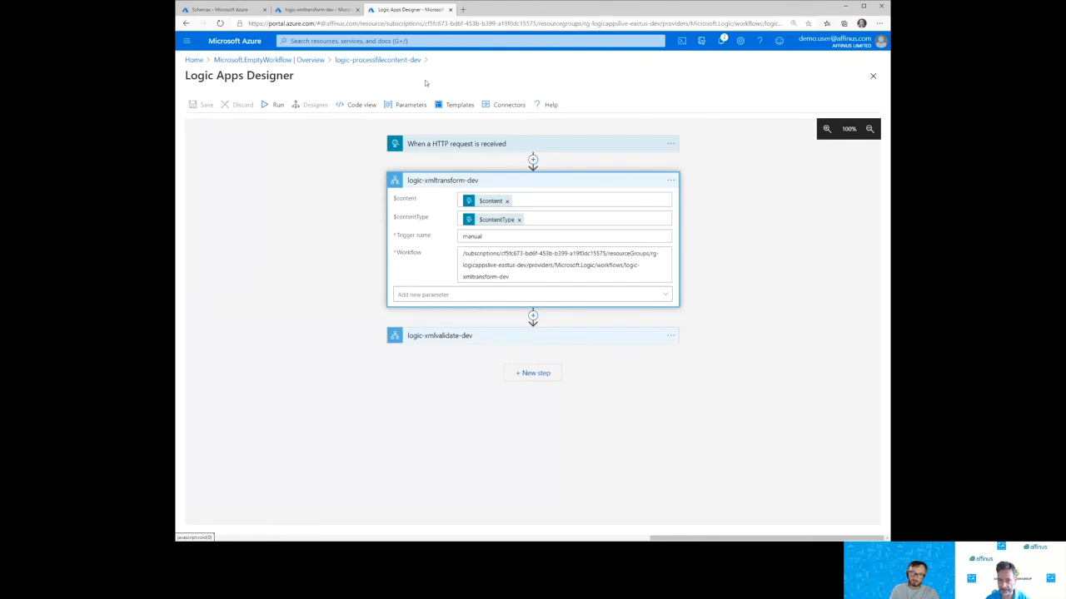
{"action": "left_click", "coordinate": [872, 76]}
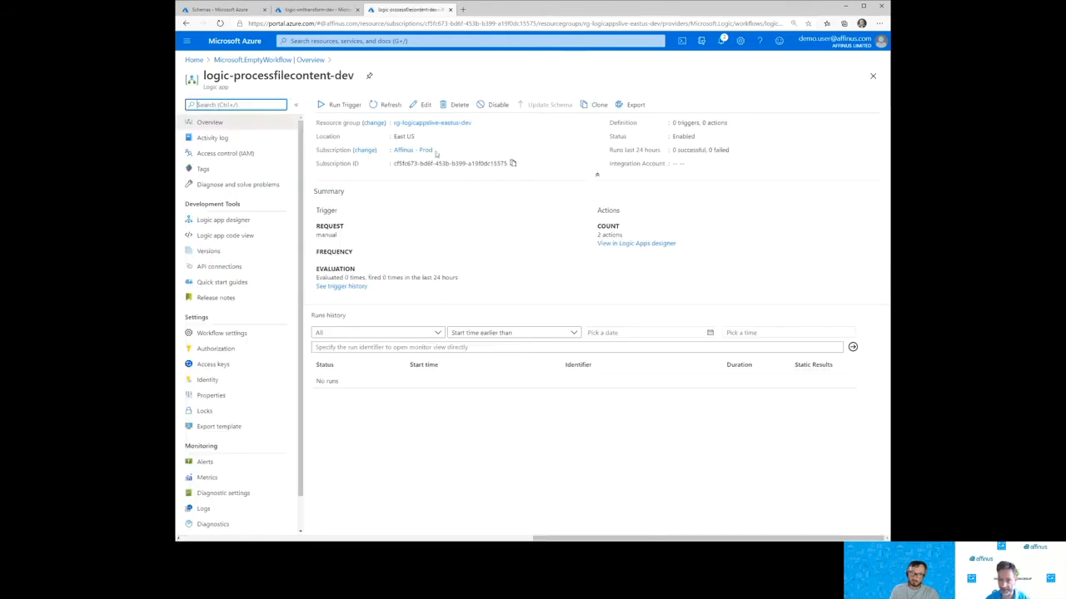
{"action": "left_click", "coordinate": [420, 105]}
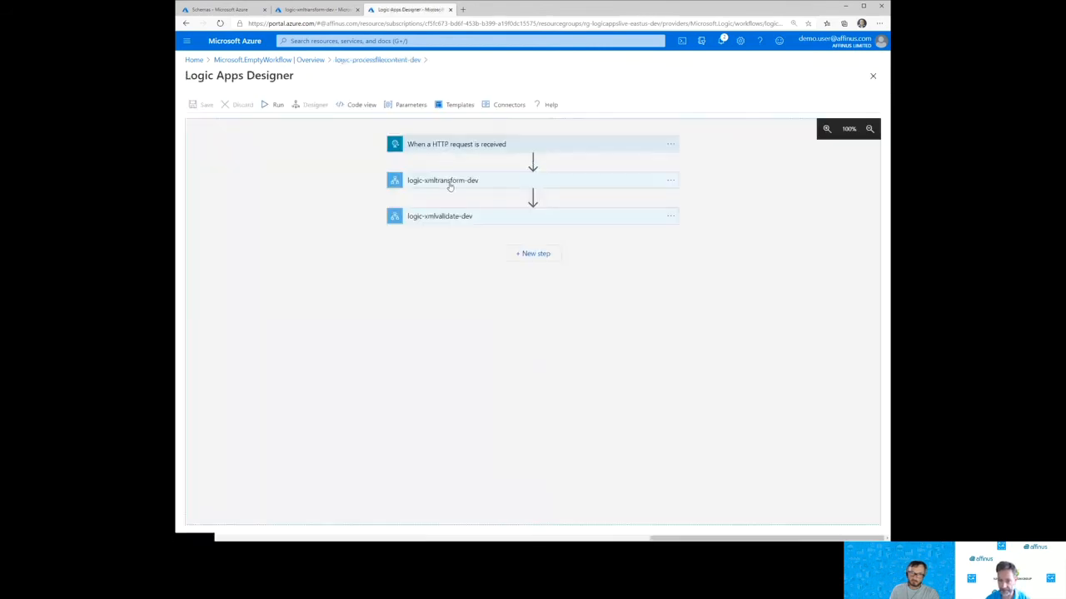
Set $mapName of the logic-xmltransform-dev action to Employees_to_ContosoEmployees, and collapse its card.
{"action": "left_click", "coordinate": [449, 182]}
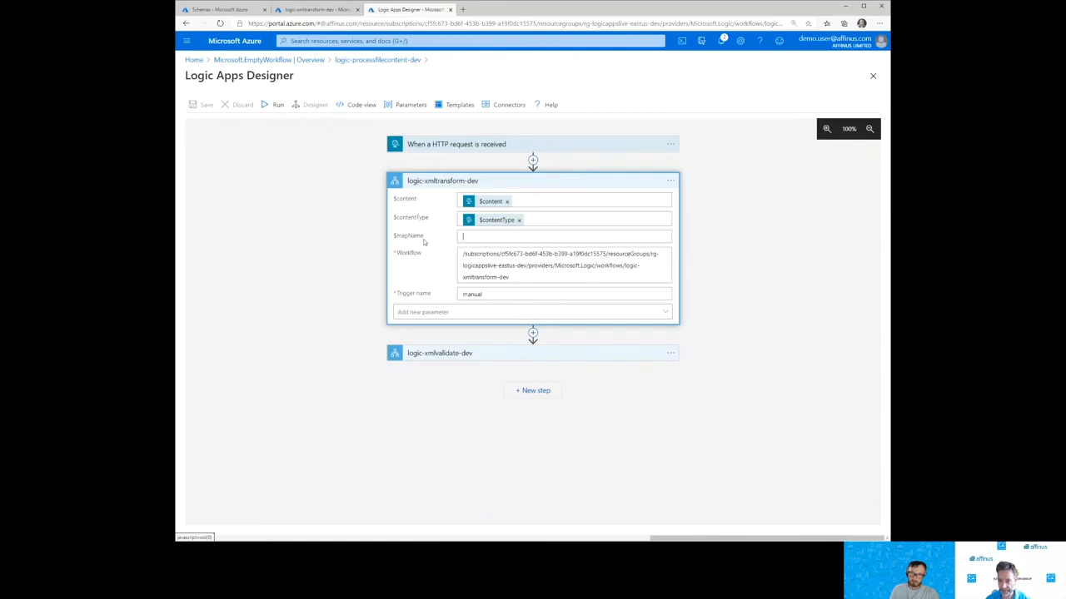
{"action": "key", "text": "ctrl+v"}
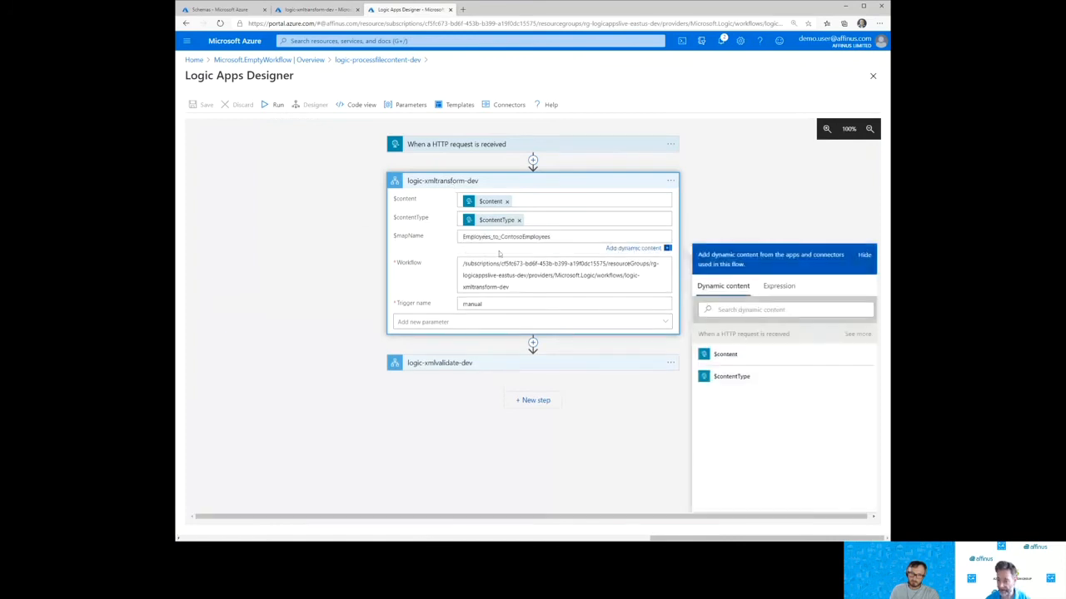
{"action": "left_click", "coordinate": [462, 449]}
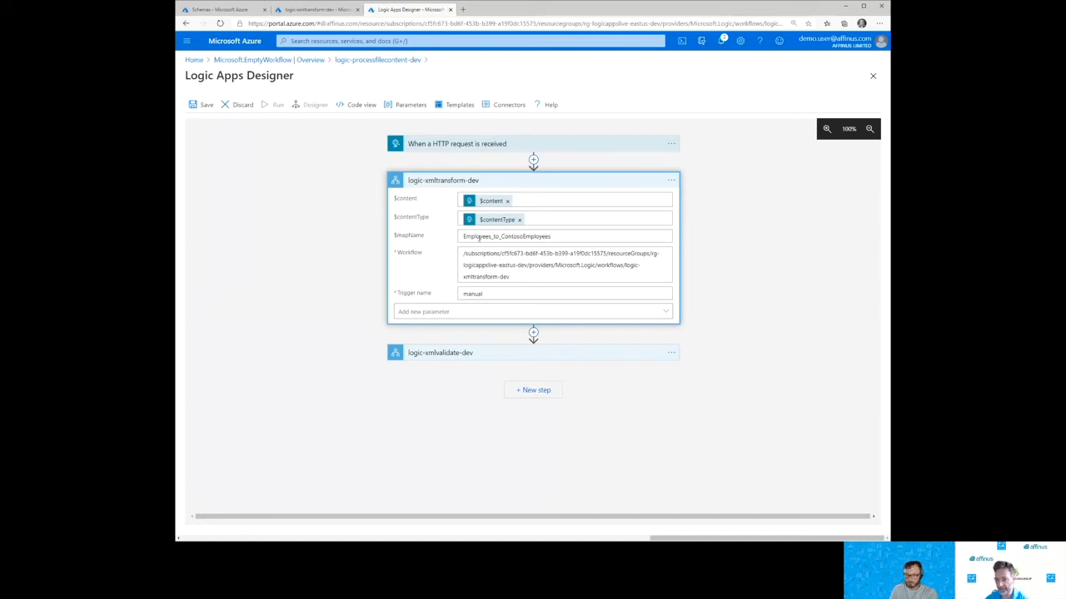
{"action": "left_click", "coordinate": [553, 236]}
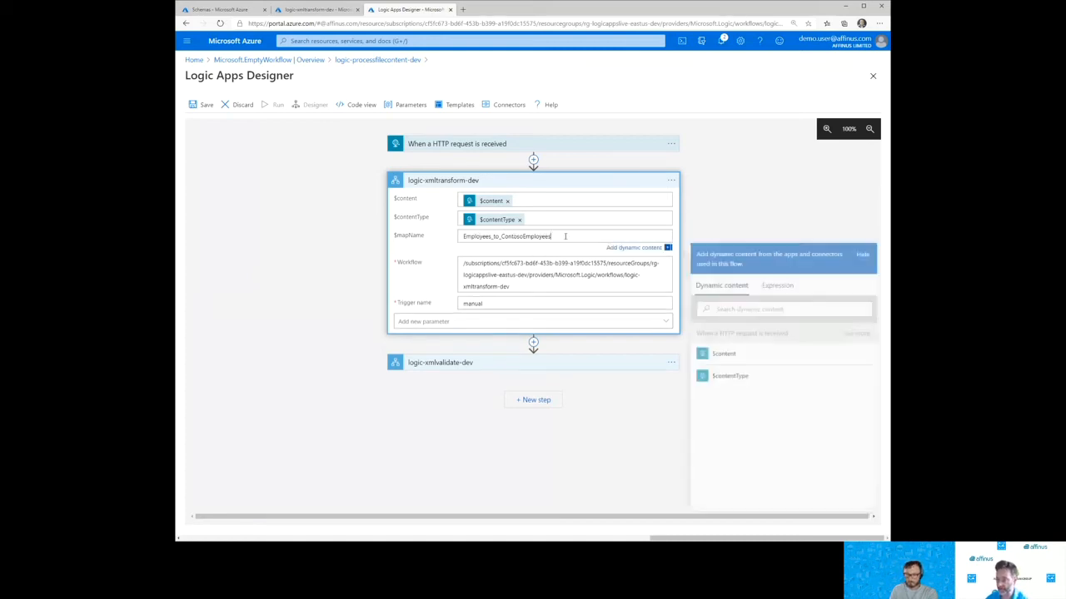
{"action": "left_click_drag", "start_coordinate": [562, 235], "coordinate": [471, 236]}
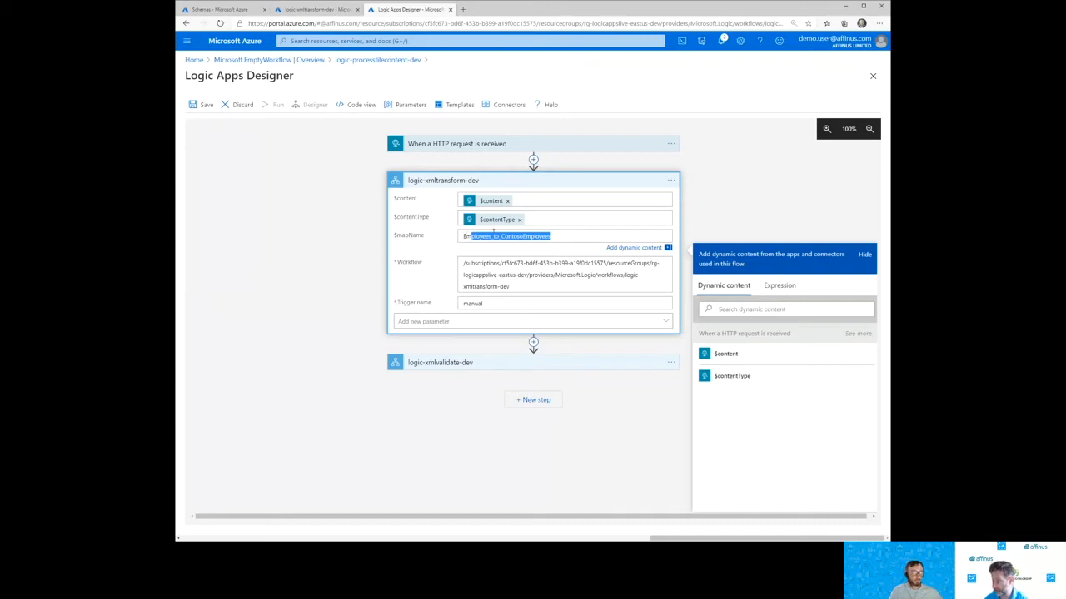
{"action": "left_click", "coordinate": [517, 182]}
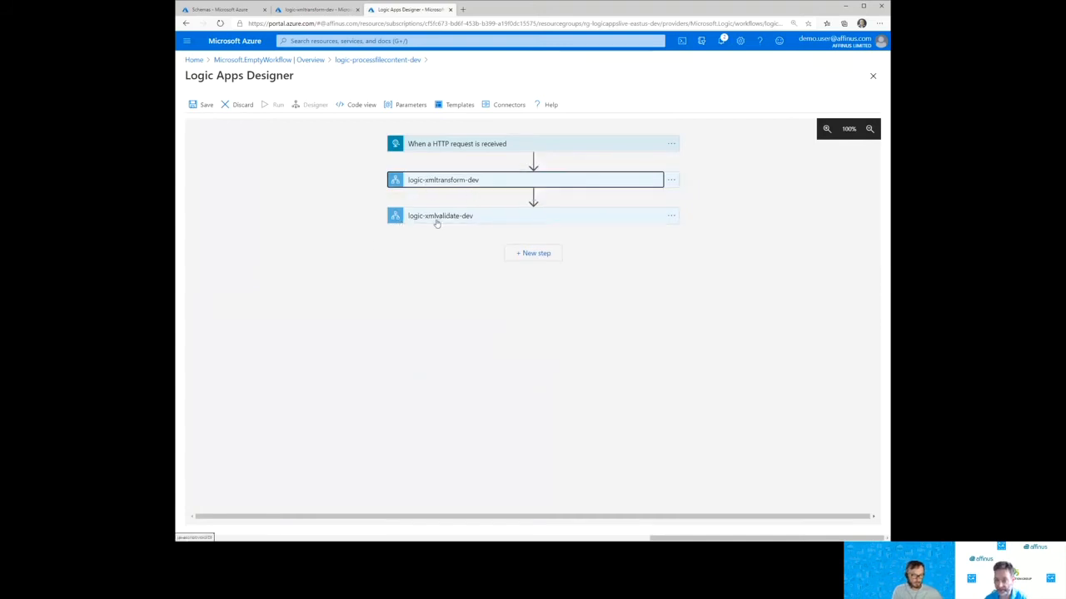
Add a Response action after logic-xmlvalidate-dev, rename it Success Response, and collapse its card.
{"action": "left_click", "coordinate": [535, 258]}
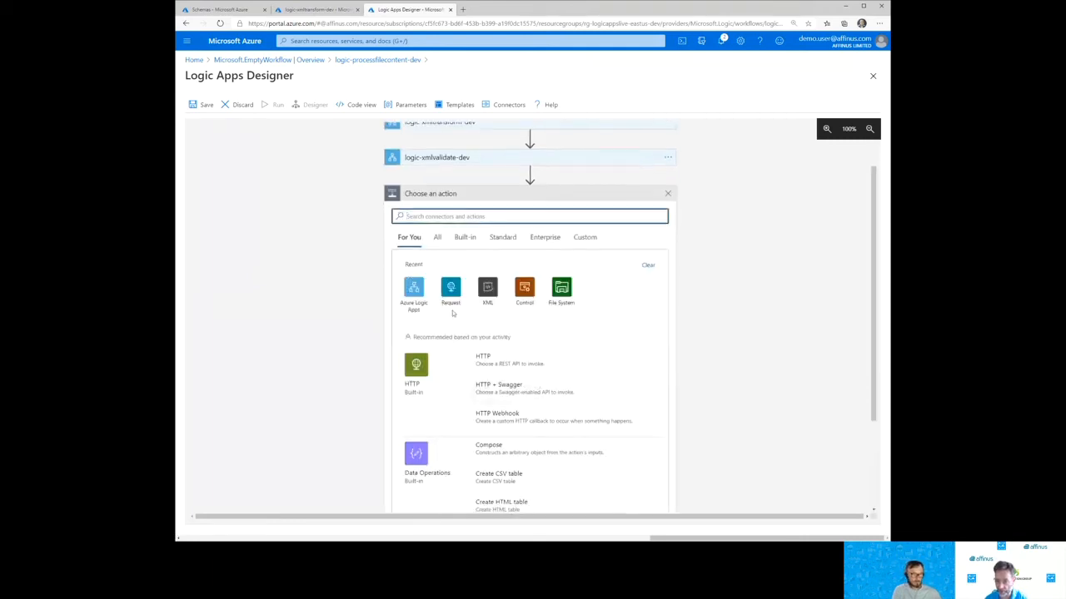
{"action": "left_click", "coordinate": [449, 292]}
{"action": "left_click", "coordinate": [433, 268]}
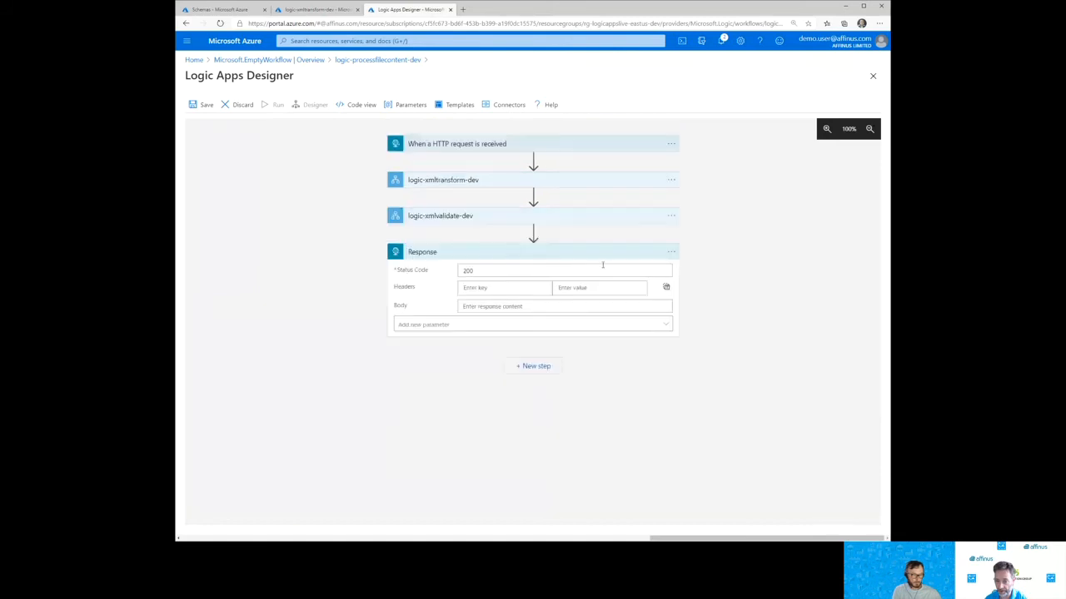
{"action": "left_click", "coordinate": [671, 252]}
{"action": "left_click", "coordinate": [696, 252]}
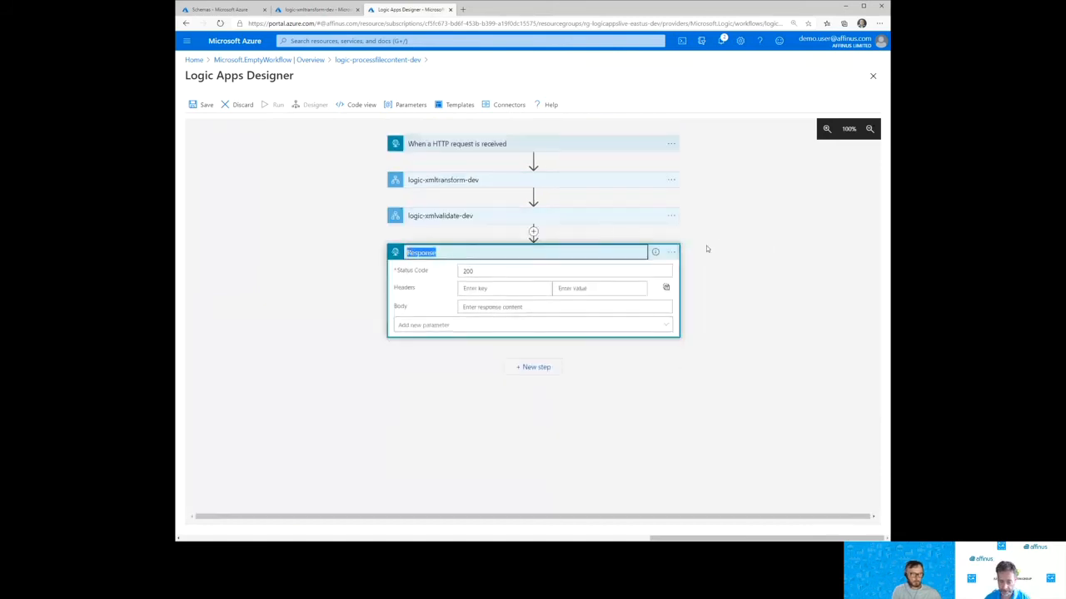
{"action": "type", "text": "Success"}
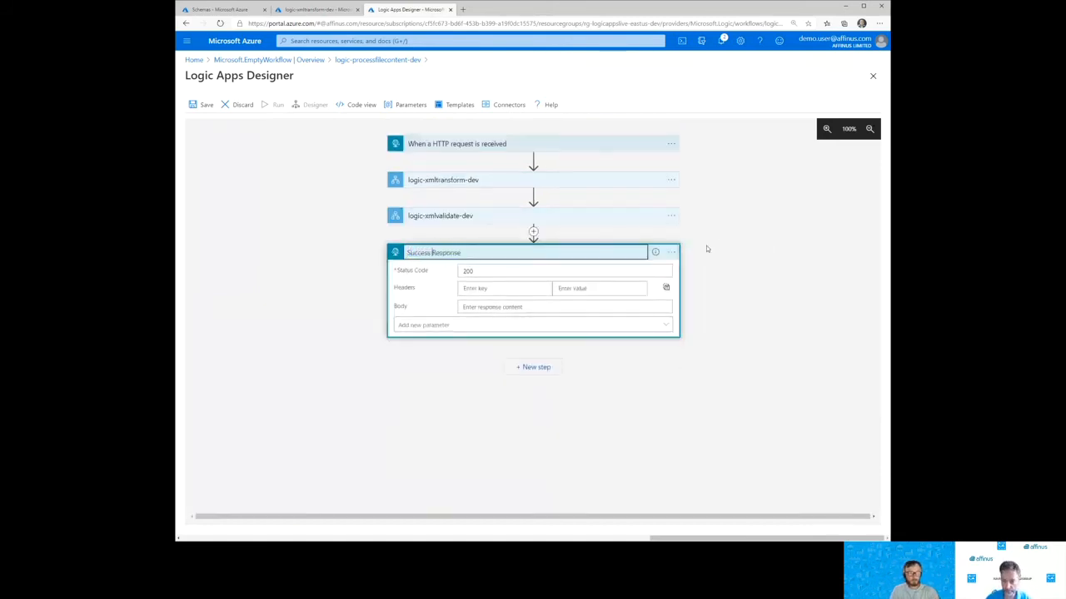
{"action": "key", "text": "Return"}
{"action": "left_click", "coordinate": [349, 267]}
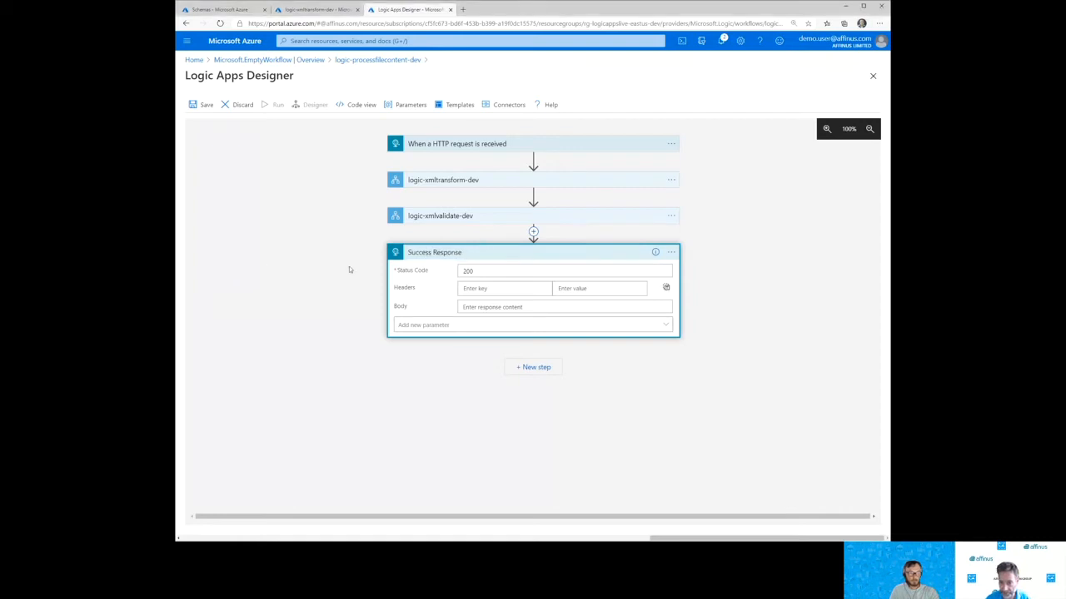
{"action": "left_click", "coordinate": [483, 256]}
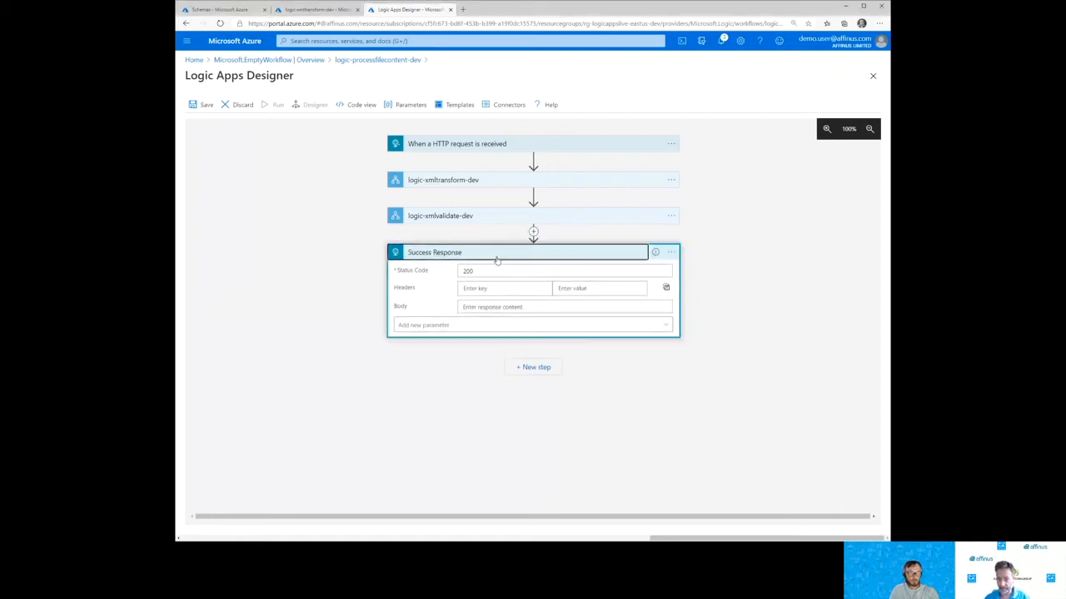
{"action": "left_click", "coordinate": [458, 255]}
Insert a parallel branch below logic-xmlvalidate-dev containing a second Response action.
{"action": "left_click", "coordinate": [533, 235]}
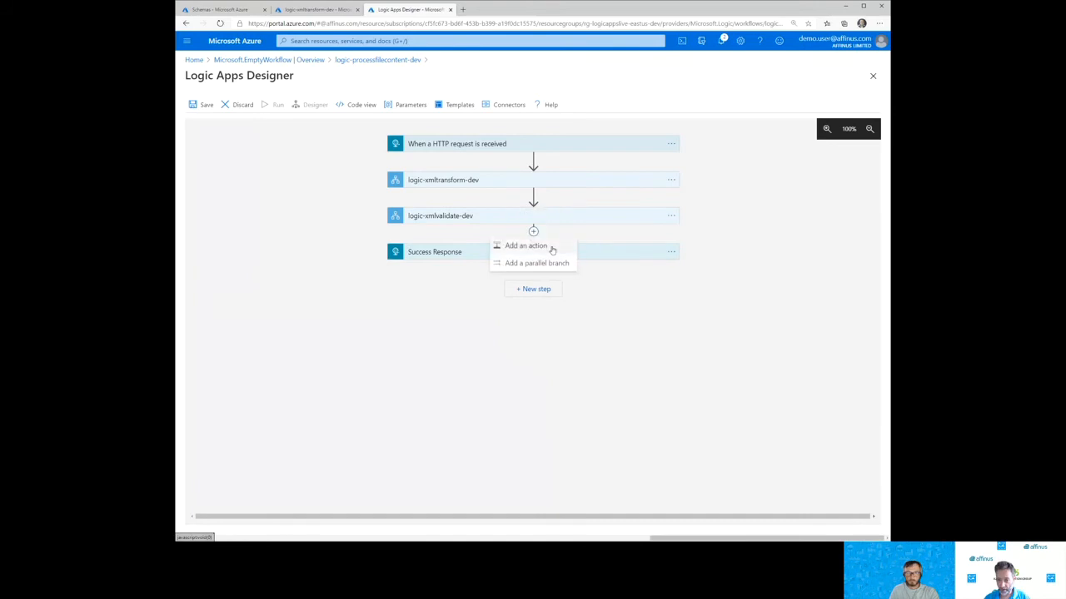
{"action": "left_click", "coordinate": [545, 261]}
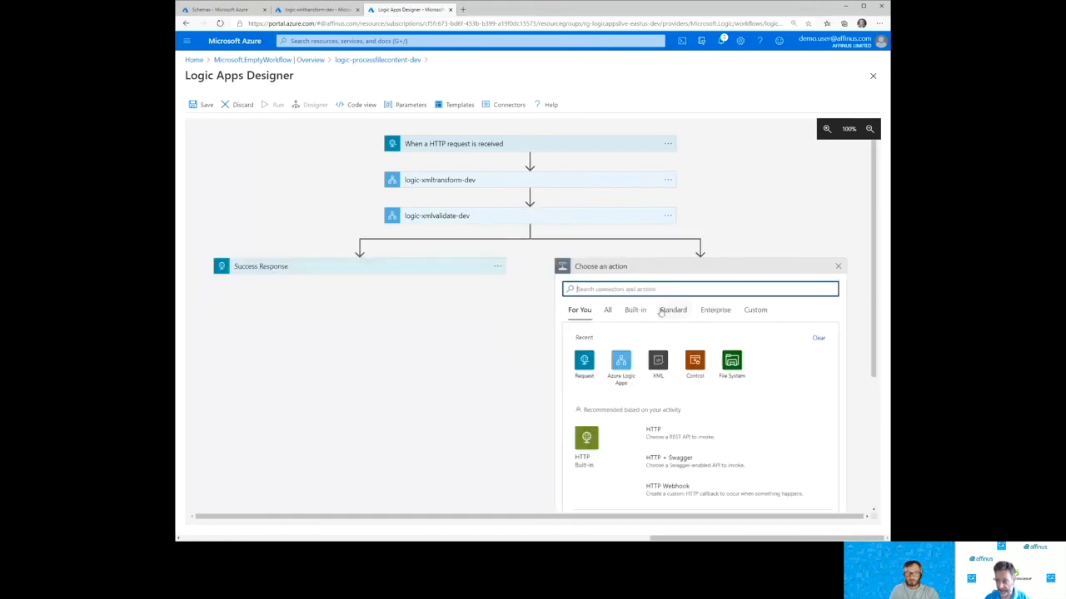
{"action": "left_click", "coordinate": [584, 362]}
{"action": "left_click", "coordinate": [596, 341]}
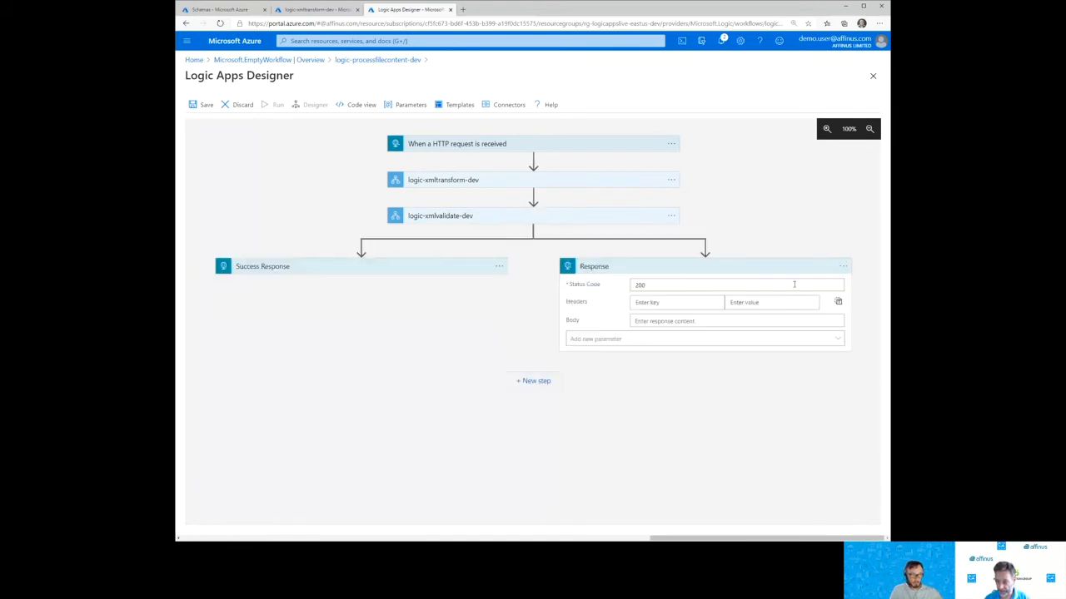
Rename the parallel branch's response to Failure Response and set its status code to 500.
{"action": "left_click", "coordinate": [843, 267]}
{"action": "left_click", "coordinate": [770, 268]}
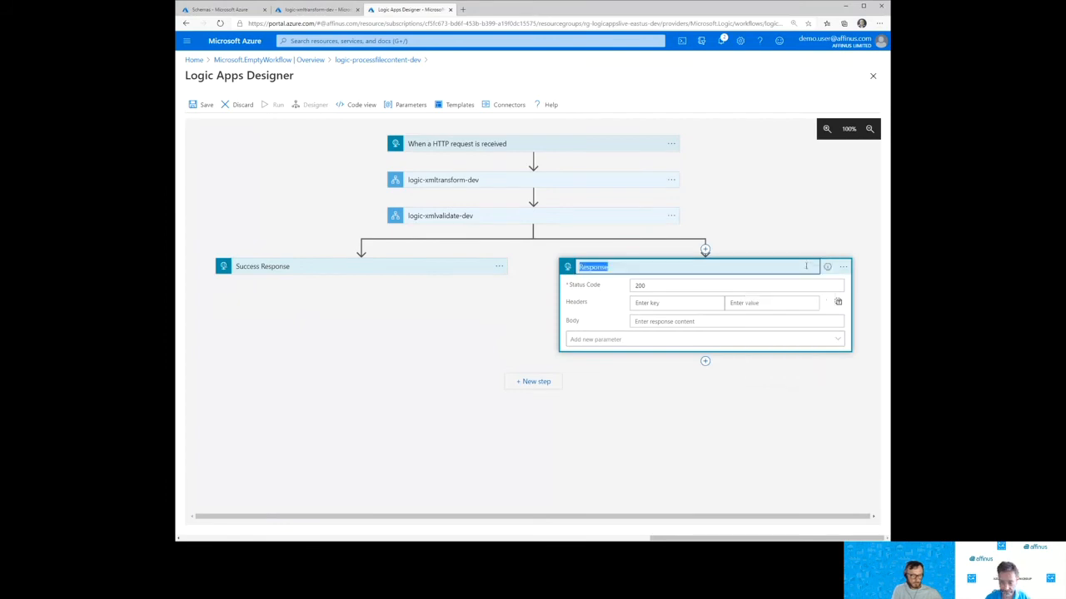
{"action": "type", "text": "Failure"}
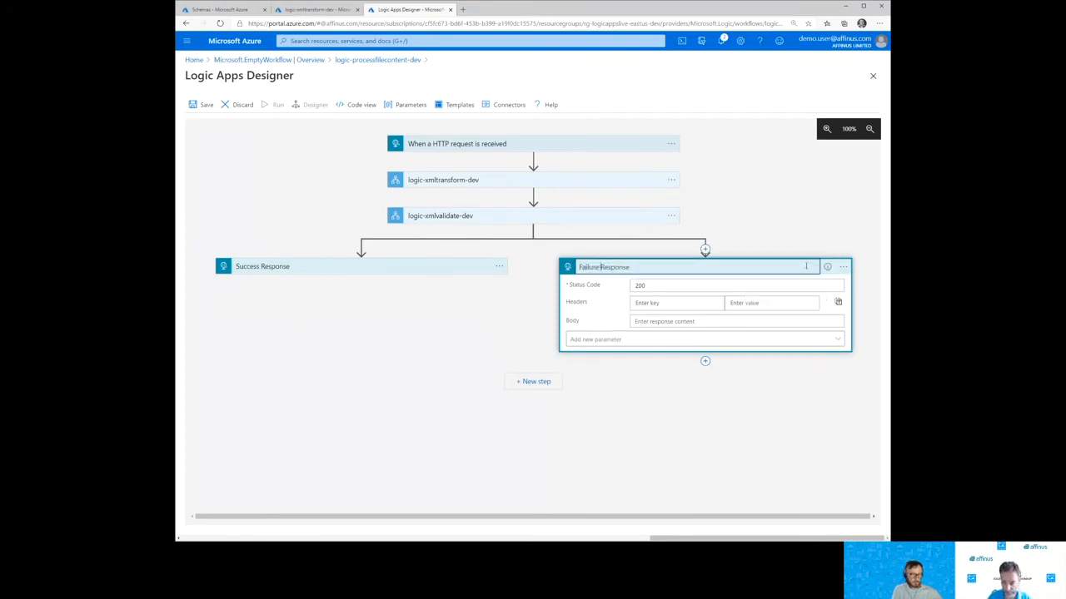
{"action": "left_click_drag", "start_coordinate": [647, 286], "coordinate": [595, 286]}
{"action": "type", "text": "500"}
{"action": "left_click", "coordinate": [750, 232]}
{"action": "left_click", "coordinate": [638, 266]}
{"action": "left_click", "coordinate": [633, 268]}
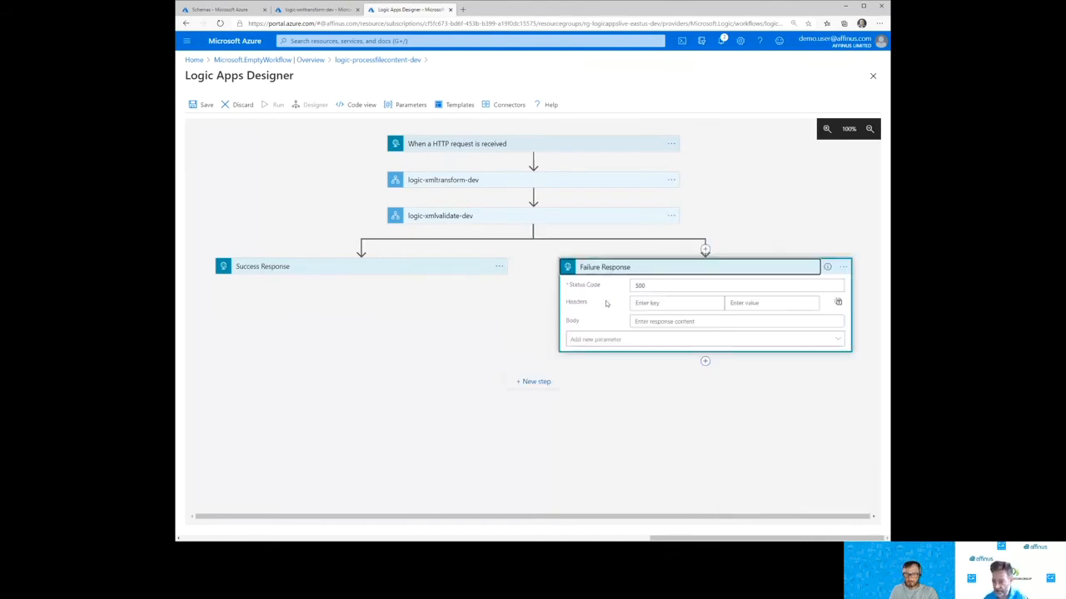
{"action": "left_click", "coordinate": [657, 321]}
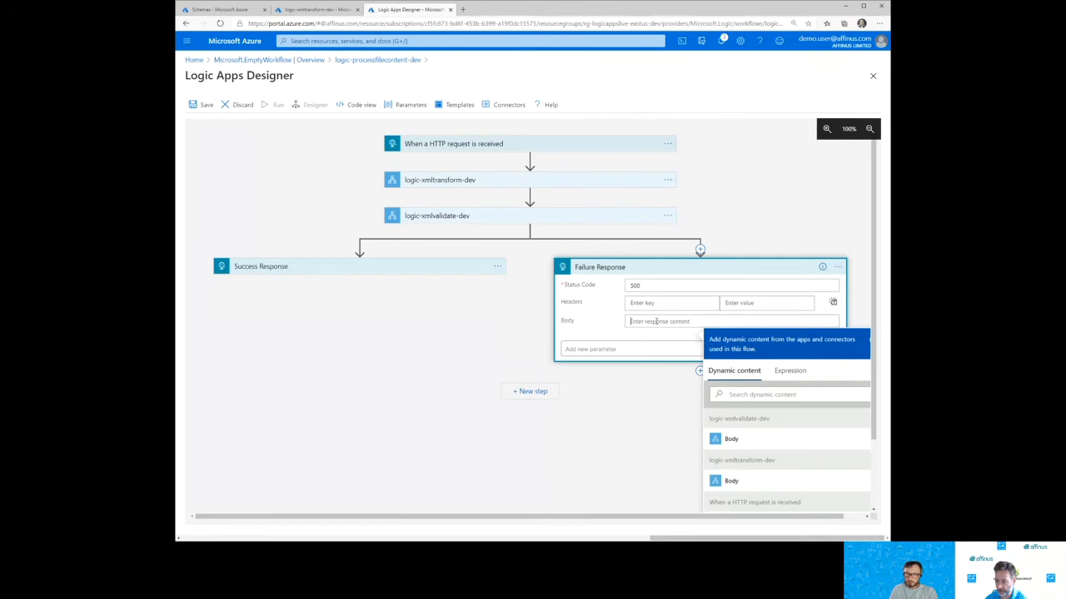
{"action": "left_click", "coordinate": [443, 327]}
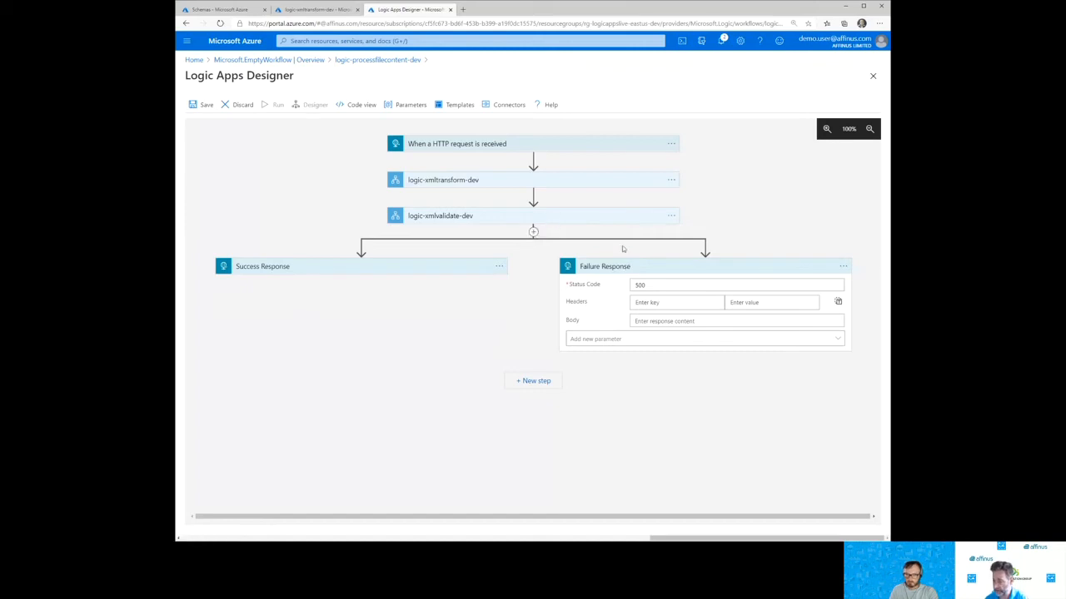
Configure Failure Response to run only after logic-xmlvalidate-dev has failed or is skipped, and save the logic app.
{"action": "left_click", "coordinate": [840, 269]}
{"action": "left_click", "coordinate": [787, 337]}
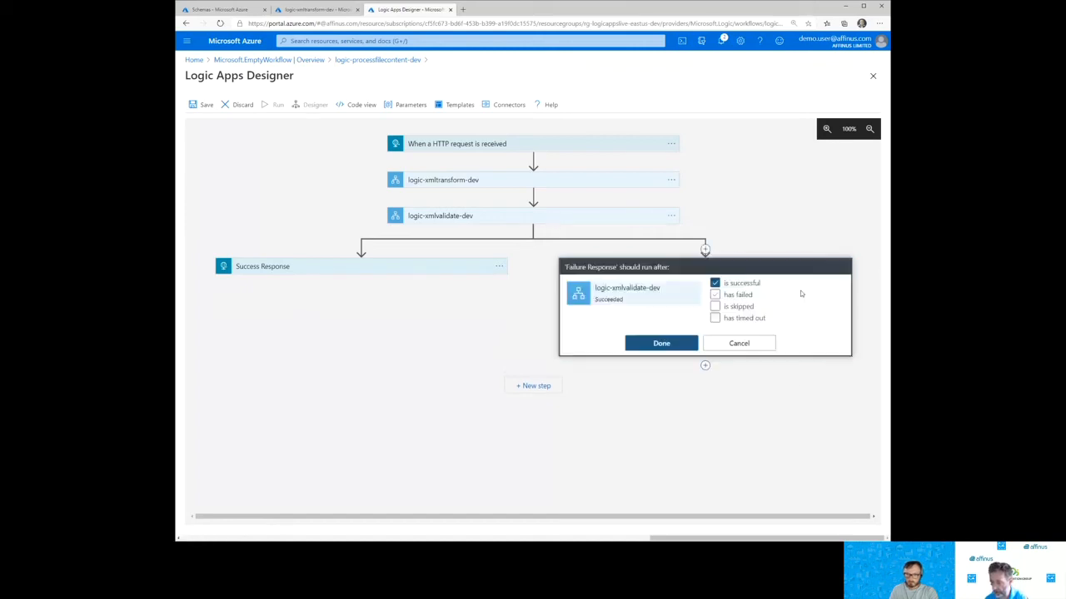
{"action": "left_click", "coordinate": [738, 306]}
{"action": "left_click", "coordinate": [737, 294]}
{"action": "left_click", "coordinate": [740, 283]}
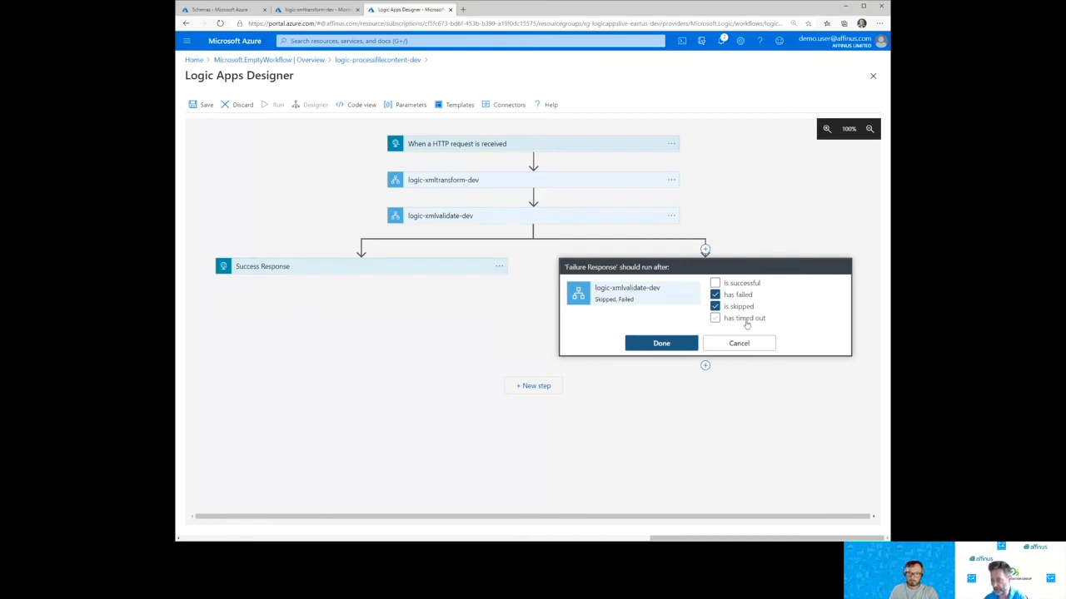
{"action": "left_click", "coordinate": [658, 343]}
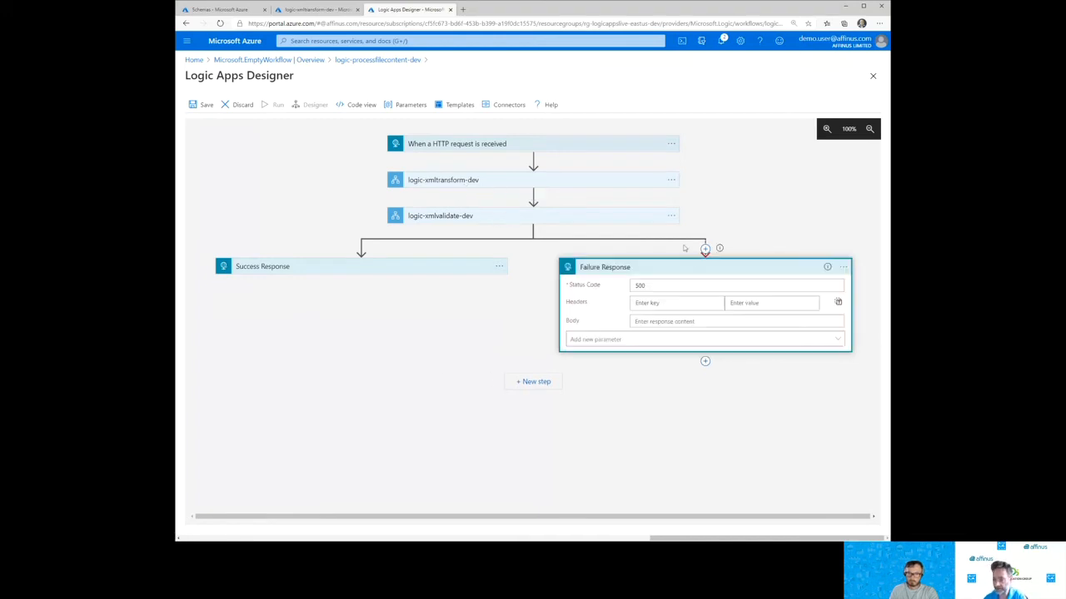
{"action": "left_click", "coordinate": [692, 267]}
{"action": "left_click", "coordinate": [201, 104]}
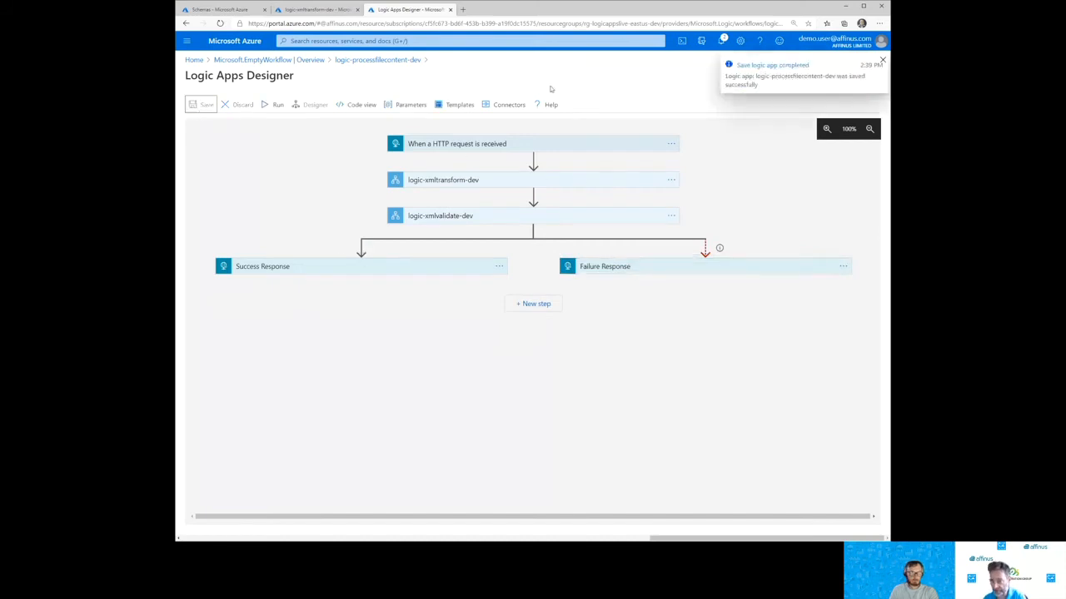
Set the Failure Response body to "An error occurred" and save the logic app.
{"action": "left_click", "coordinate": [692, 269]}
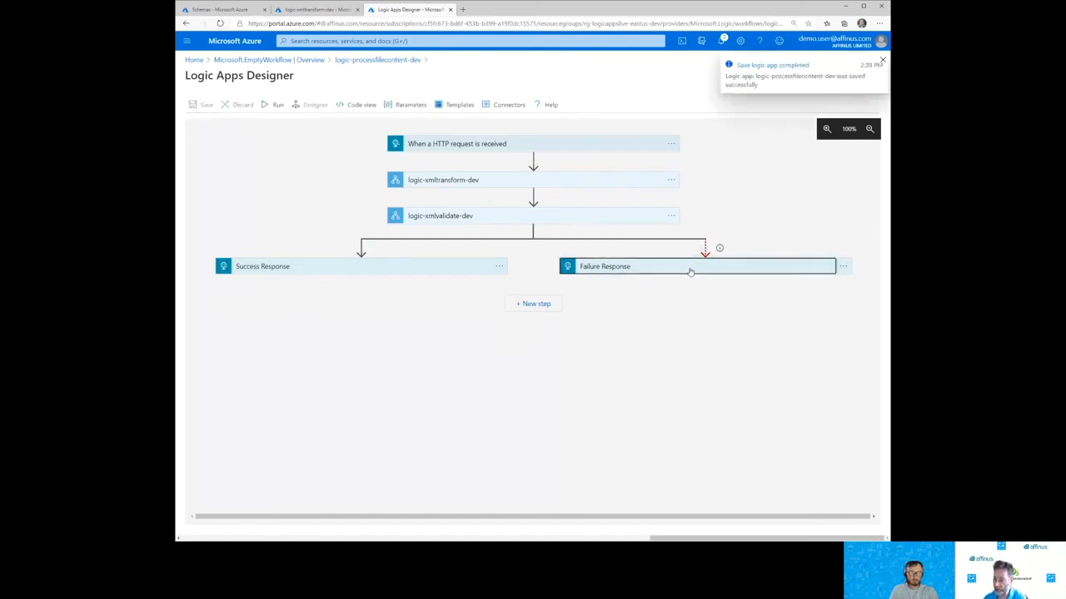
{"action": "left_click", "coordinate": [660, 321]}
{"action": "type", "text": "An error occu"}
{"action": "type", "text": "rred."}
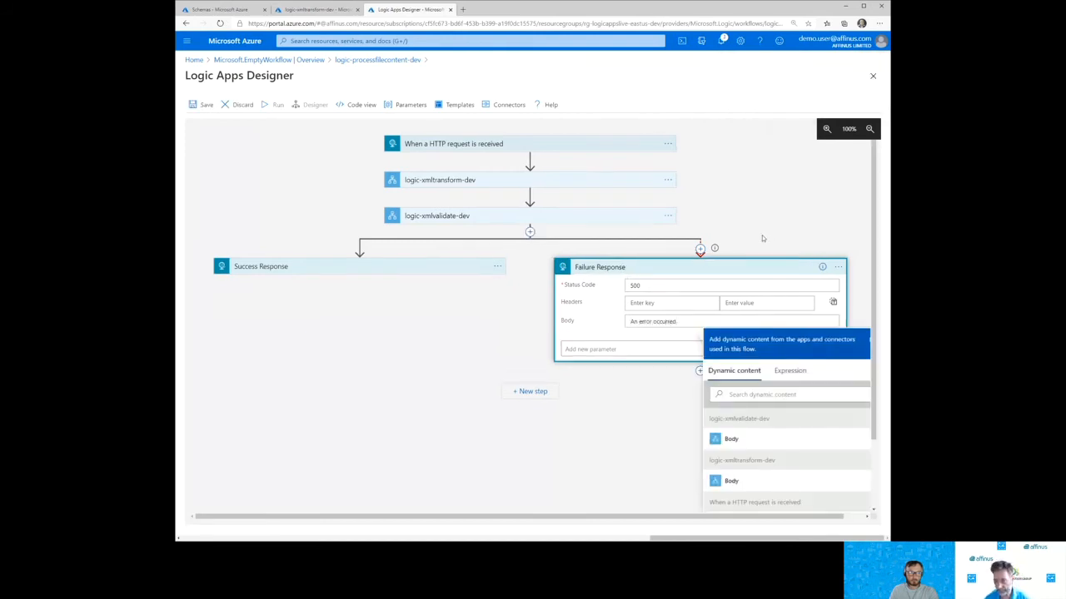
{"action": "left_click", "coordinate": [762, 234]}
{"action": "left_click", "coordinate": [681, 270]}
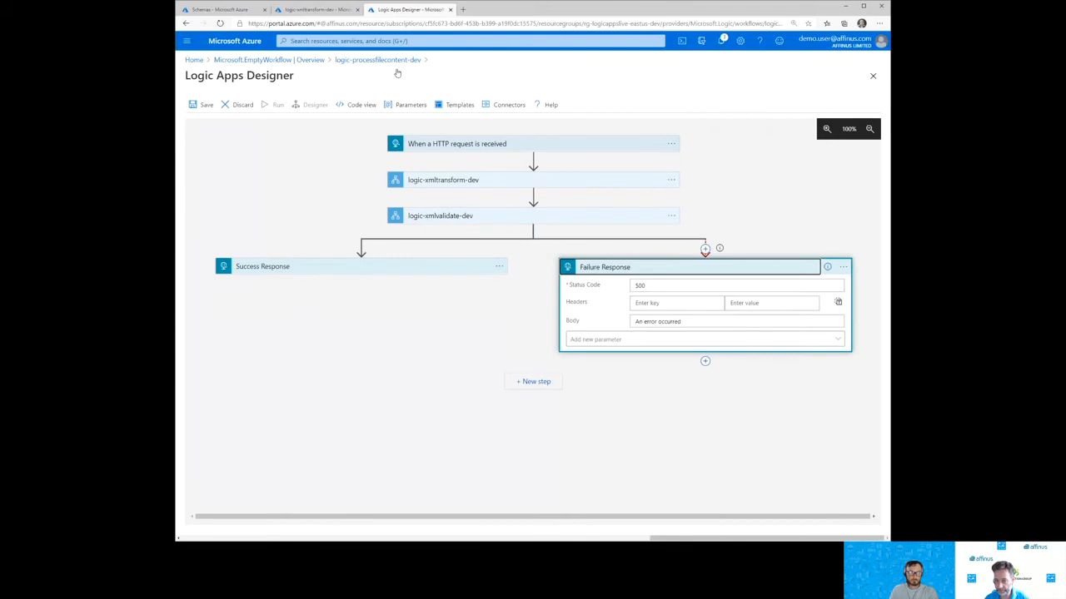
{"action": "left_click", "coordinate": [200, 104]}
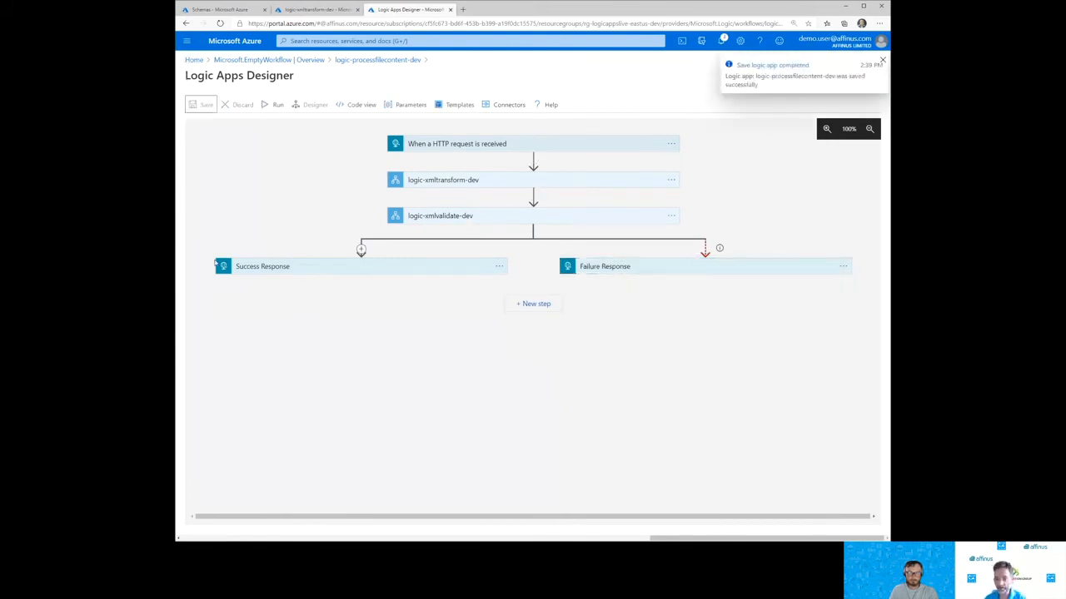
Open logic-receivefile-eastus-dev from the rg-logicappslive-eastus-dev resource group in the designer and expand its Check if is XML file condition.
{"action": "left_click", "coordinate": [316, 10]}
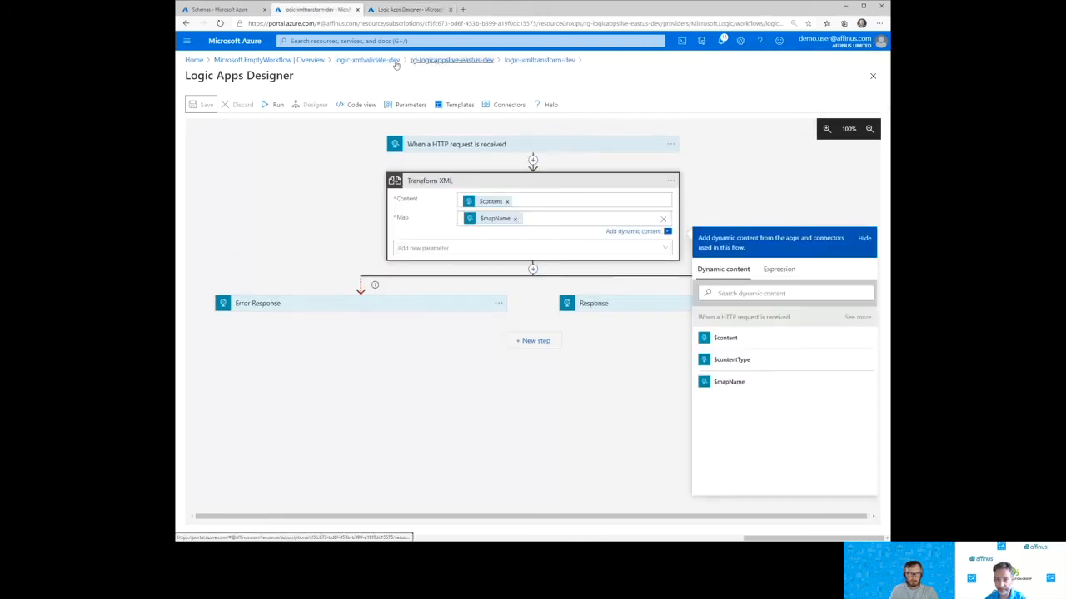
{"action": "left_click", "coordinate": [433, 65]}
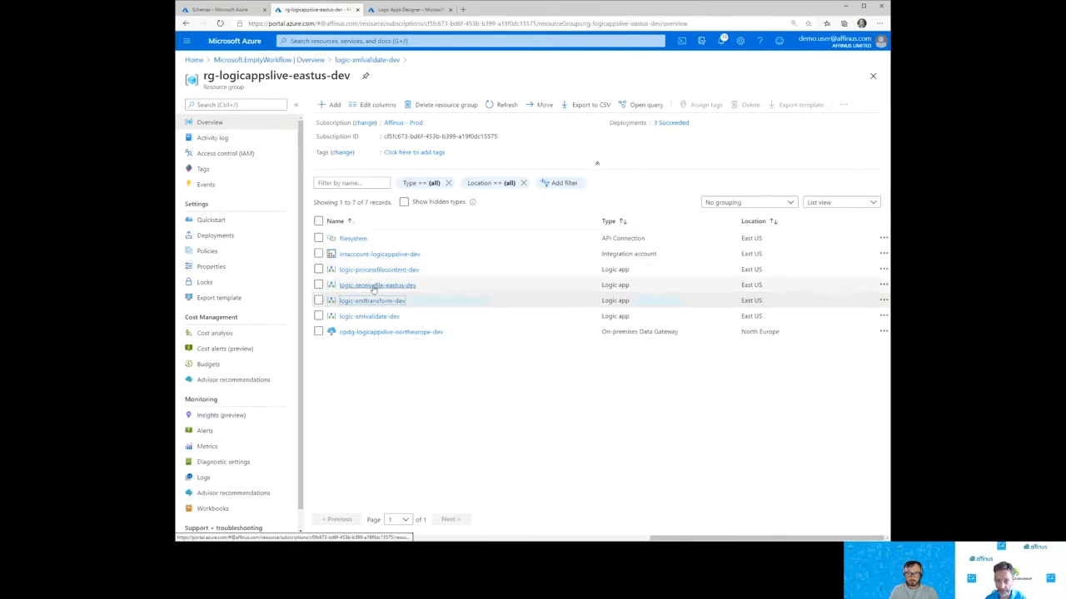
{"action": "left_click", "coordinate": [373, 285]}
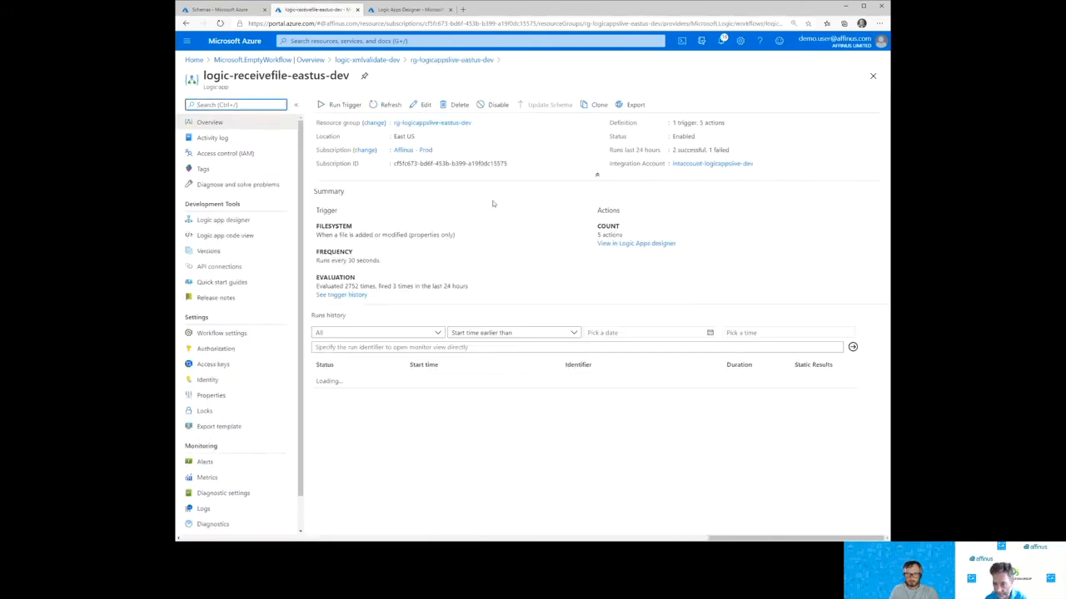
{"action": "left_click", "coordinate": [423, 105]}
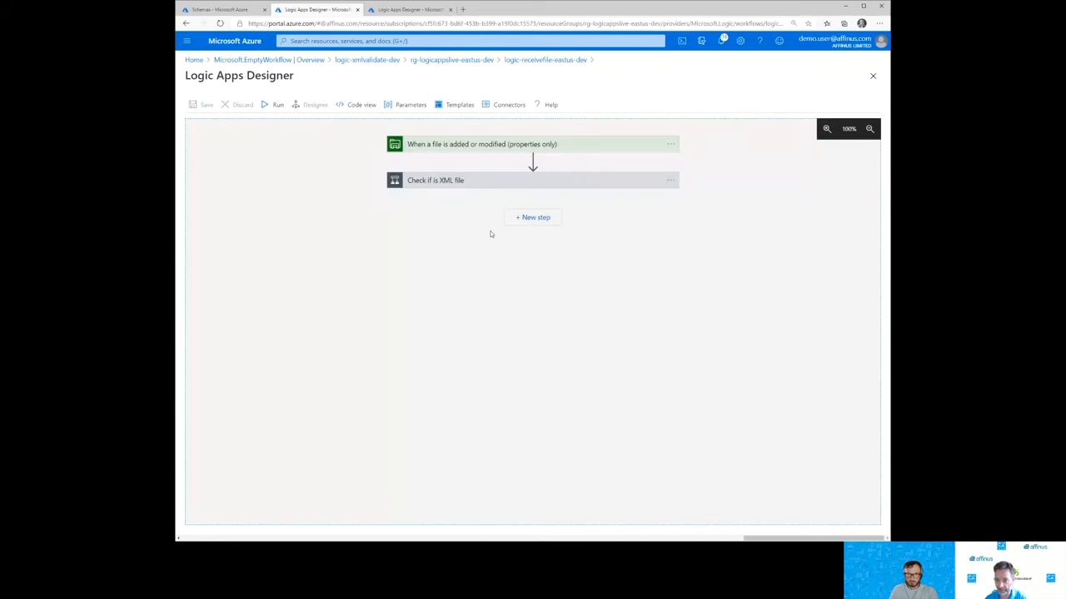
{"action": "left_click", "coordinate": [567, 182]}
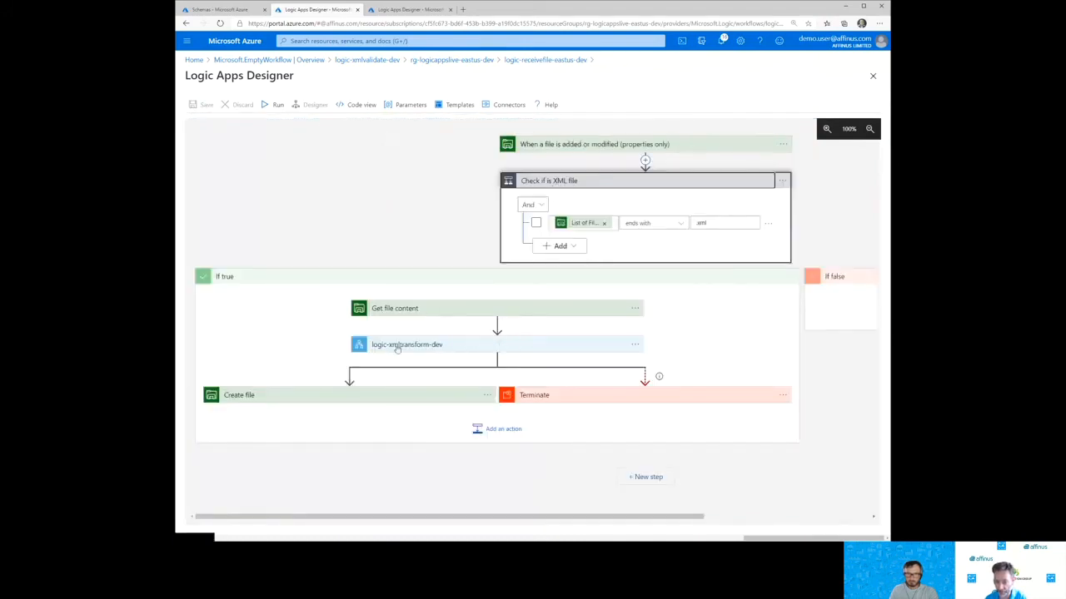
Delete the logic-xmltransform-dev action from the condition's true branch.
{"action": "left_click", "coordinate": [497, 323]}
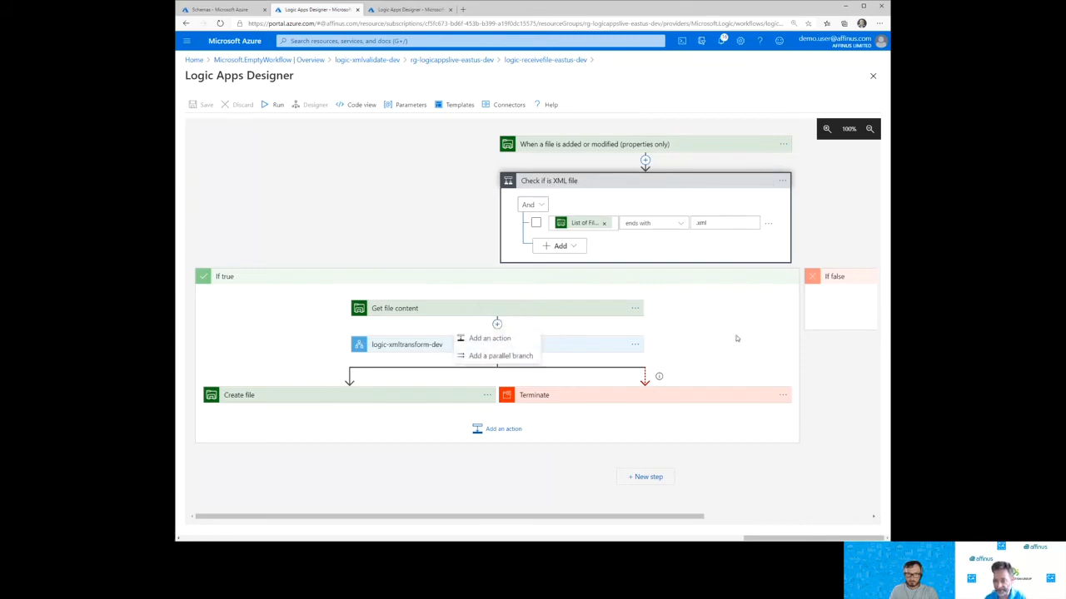
{"action": "left_click", "coordinate": [660, 332]}
{"action": "left_click", "coordinate": [634, 344]}
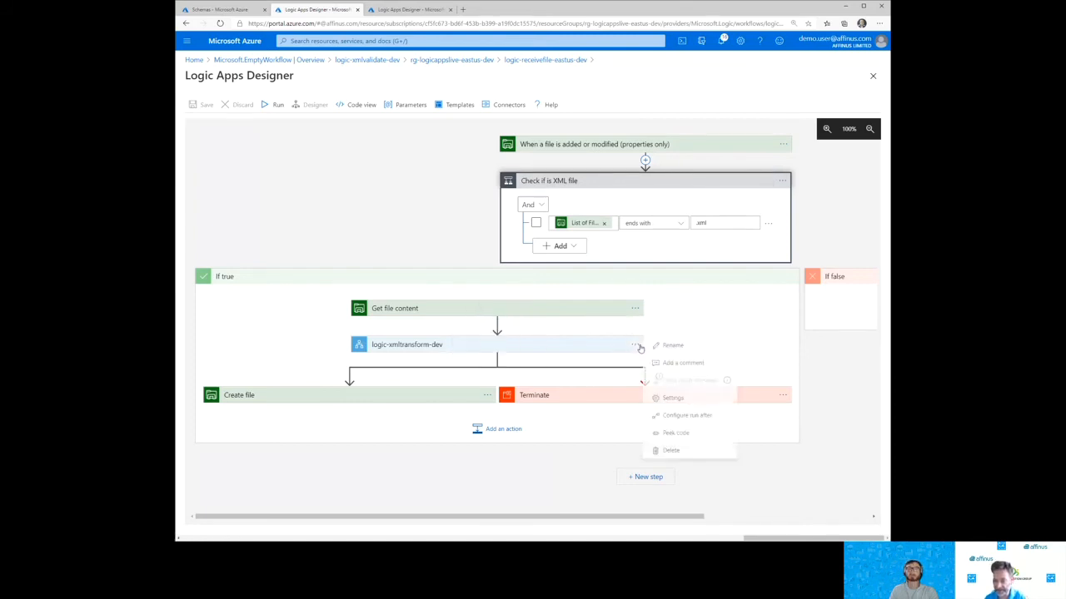
{"action": "left_click", "coordinate": [678, 449]}
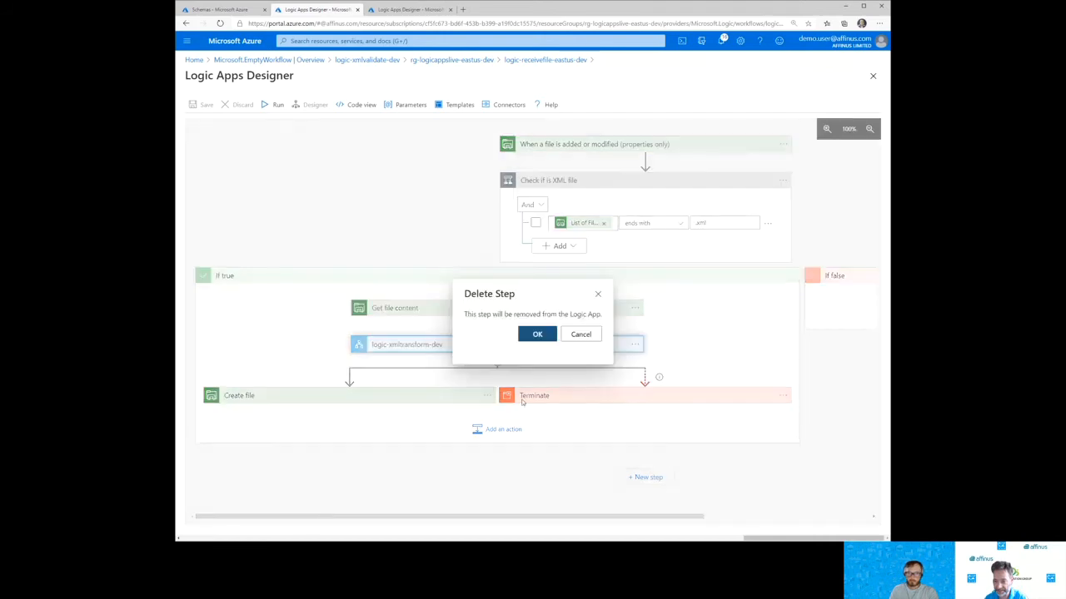
{"action": "left_click", "coordinate": [536, 334]}
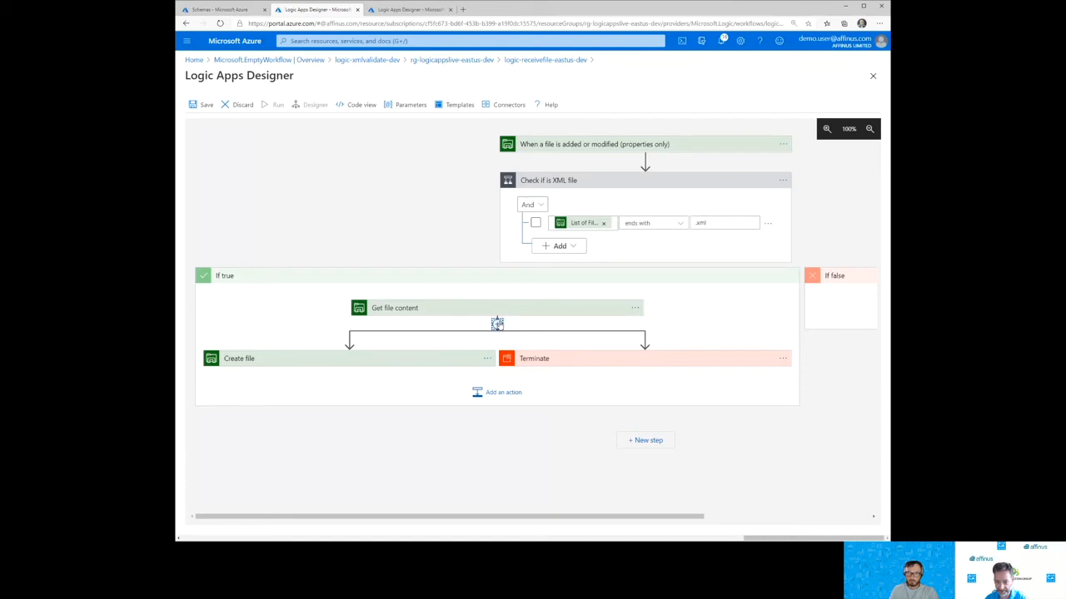
Add an Azure Logic Apps action calling logic-processfilecontent-dev directly after Get file content in the true branch.
{"action": "left_click", "coordinate": [484, 337]}
{"action": "scroll", "coordinate": [705, 395], "scroll_direction": "down", "scroll_amount": 3}
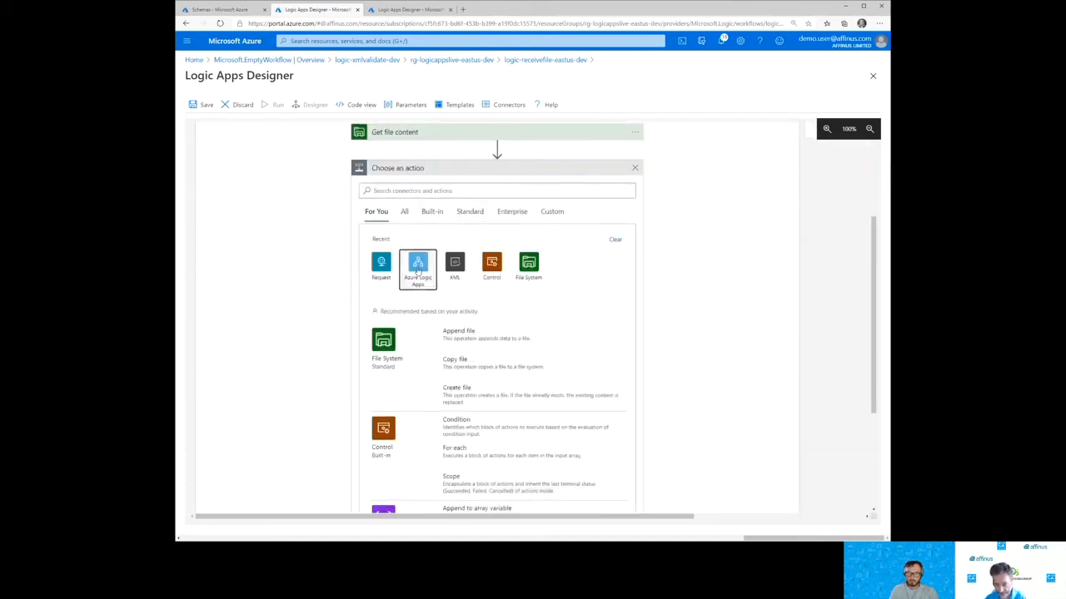
{"action": "left_click", "coordinate": [419, 263]}
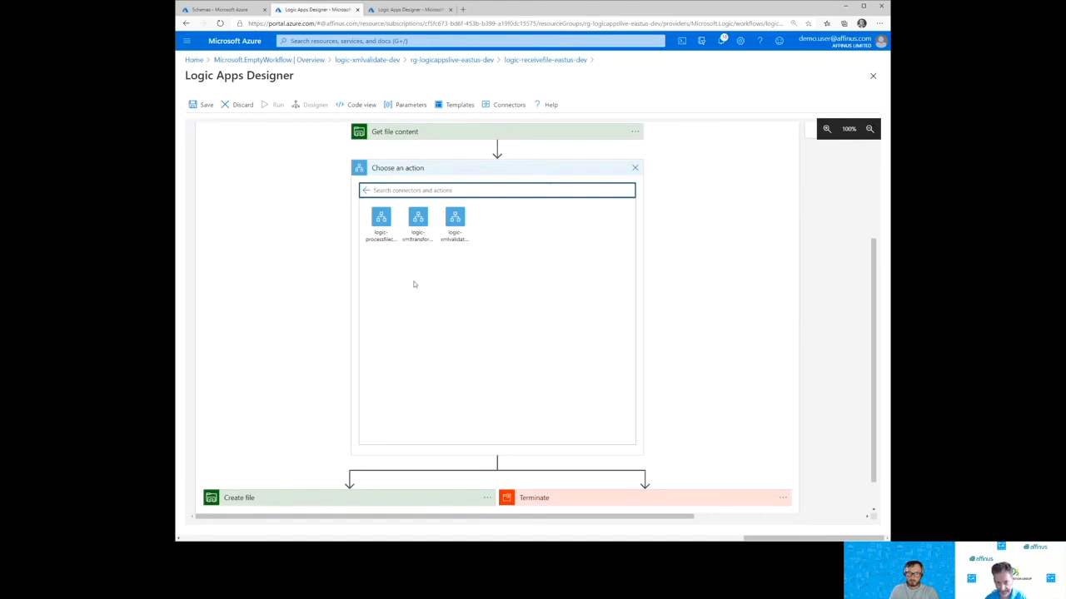
{"action": "left_click", "coordinate": [380, 236]}
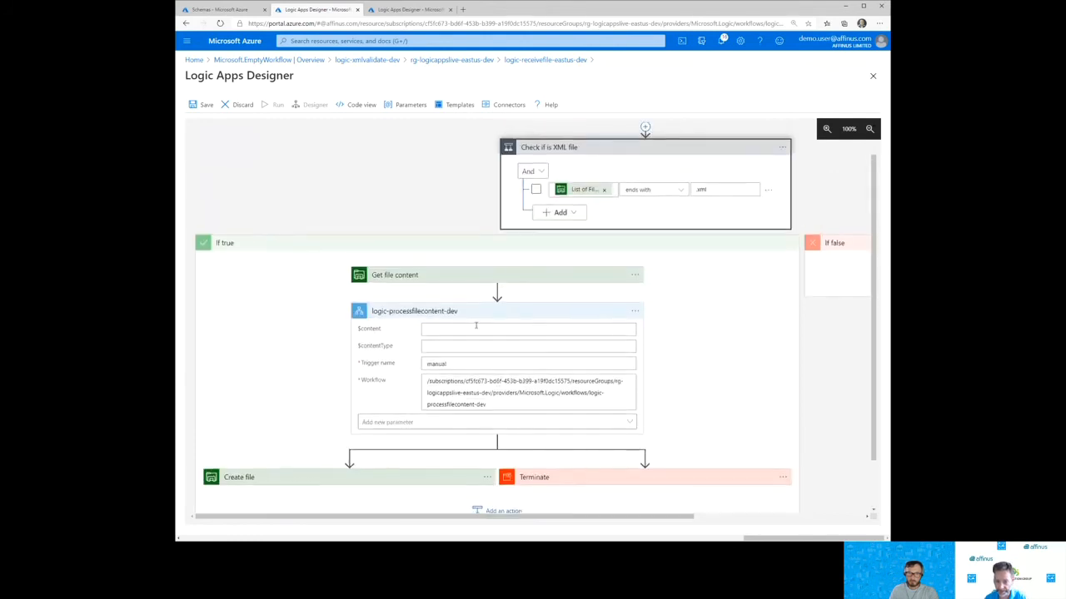
Set the $content parameter of logic-processfilecontent-dev to the expression base64(body('Get_file_content')).
{"action": "left_click", "coordinate": [488, 328]}
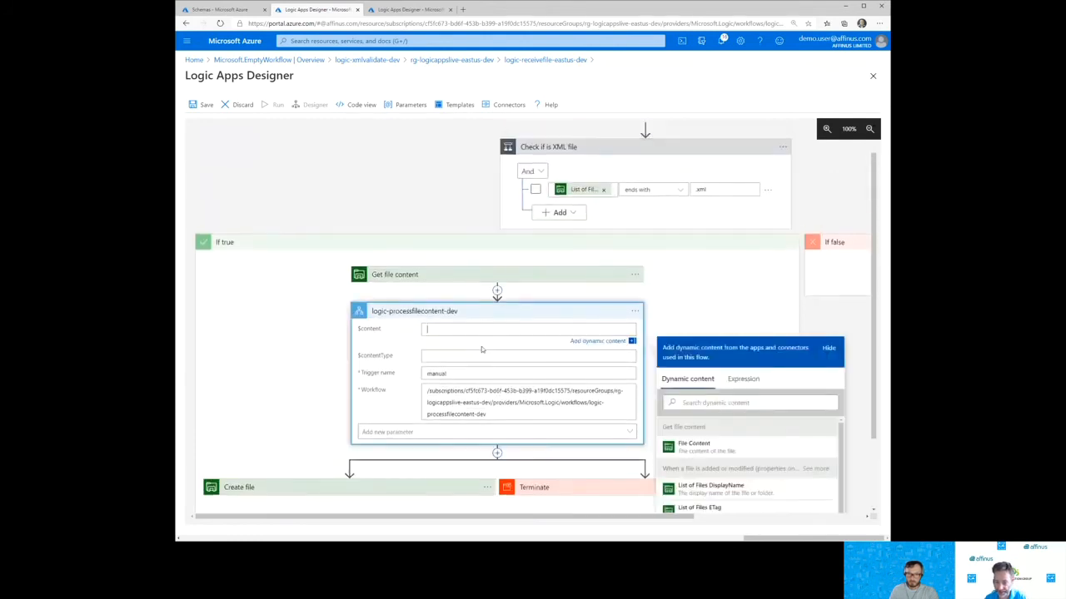
{"action": "left_click", "coordinate": [696, 447]}
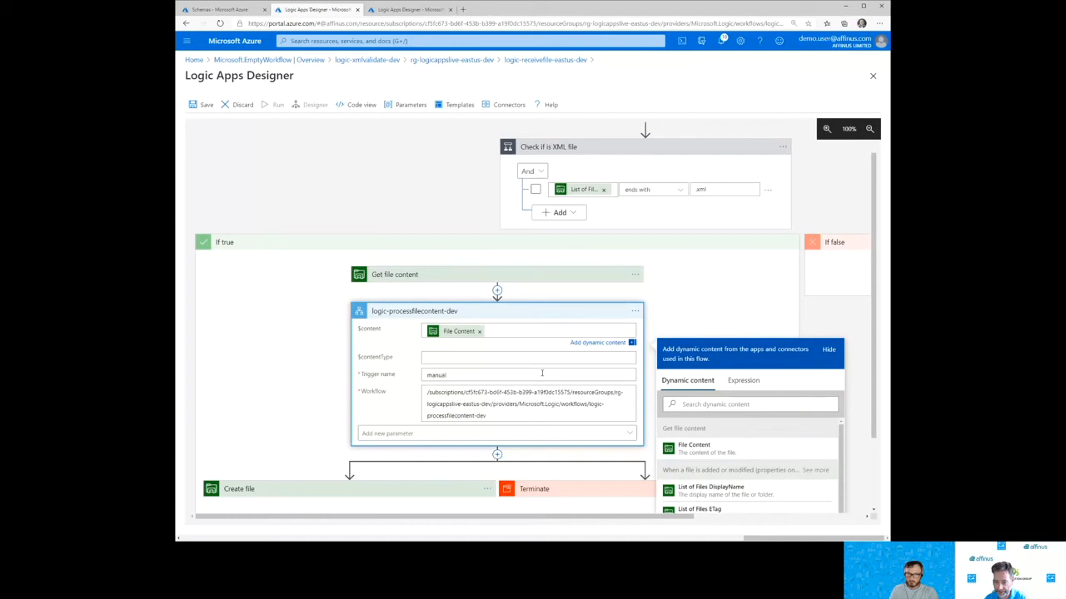
{"action": "left_click", "coordinate": [739, 380]}
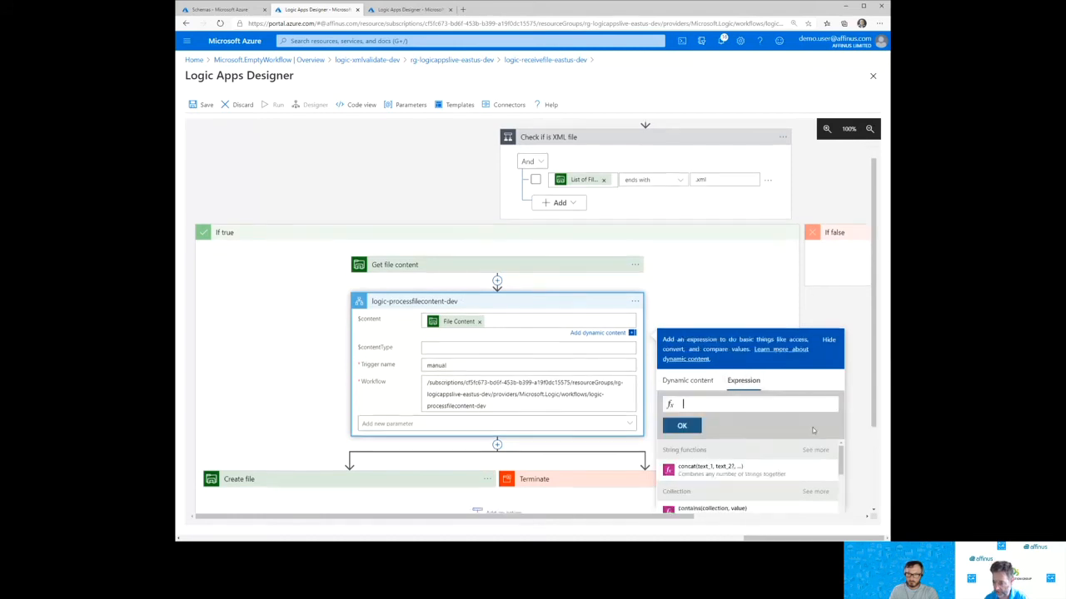
{"action": "scroll", "coordinate": [856, 384], "scroll_direction": "down", "scroll_amount": 2}
{"action": "scroll", "coordinate": [802, 429], "scroll_direction": "down", "scroll_amount": 3}
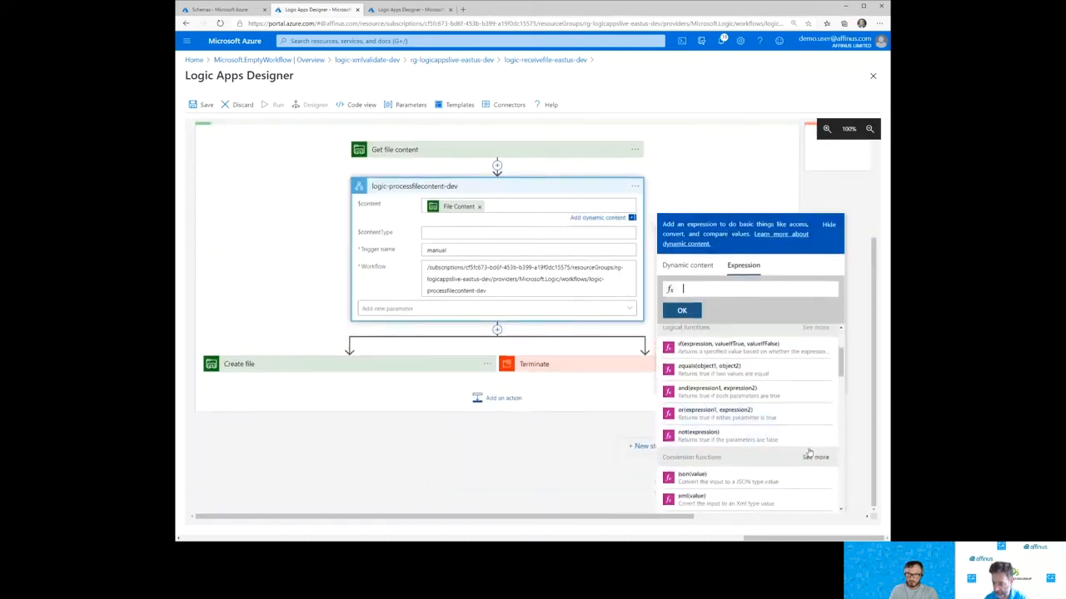
{"action": "left_click", "coordinate": [817, 457]}
{"action": "scroll", "coordinate": [749, 449], "scroll_direction": "down", "scroll_amount": 5}
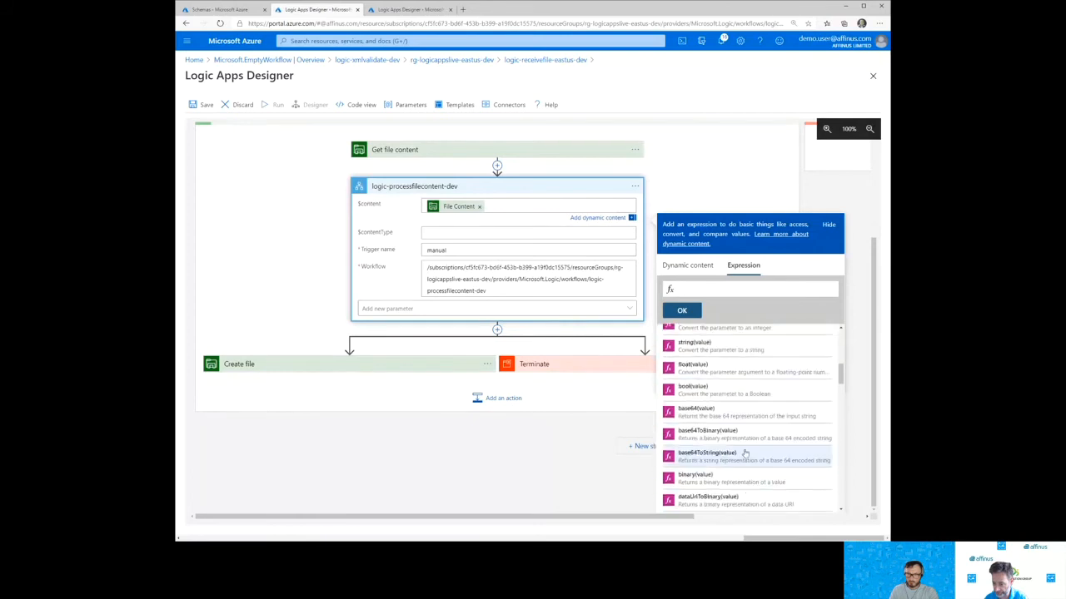
{"action": "left_click", "coordinate": [712, 416]}
{"action": "left_click", "coordinate": [697, 267]}
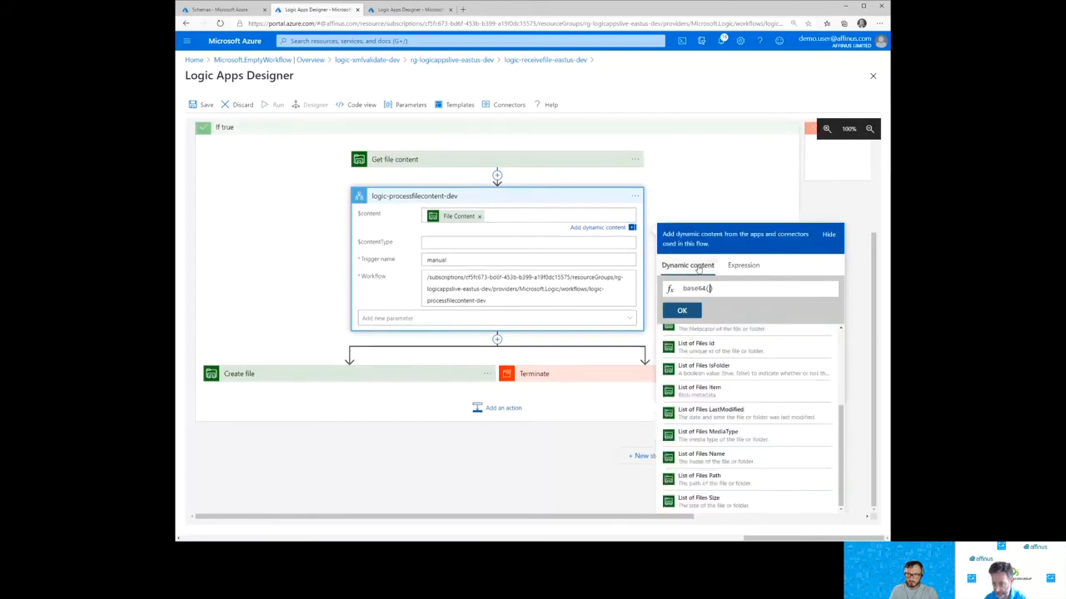
{"action": "scroll", "coordinate": [743, 356], "scroll_direction": "up", "scroll_amount": 5}
{"action": "left_click", "coordinate": [708, 353]}
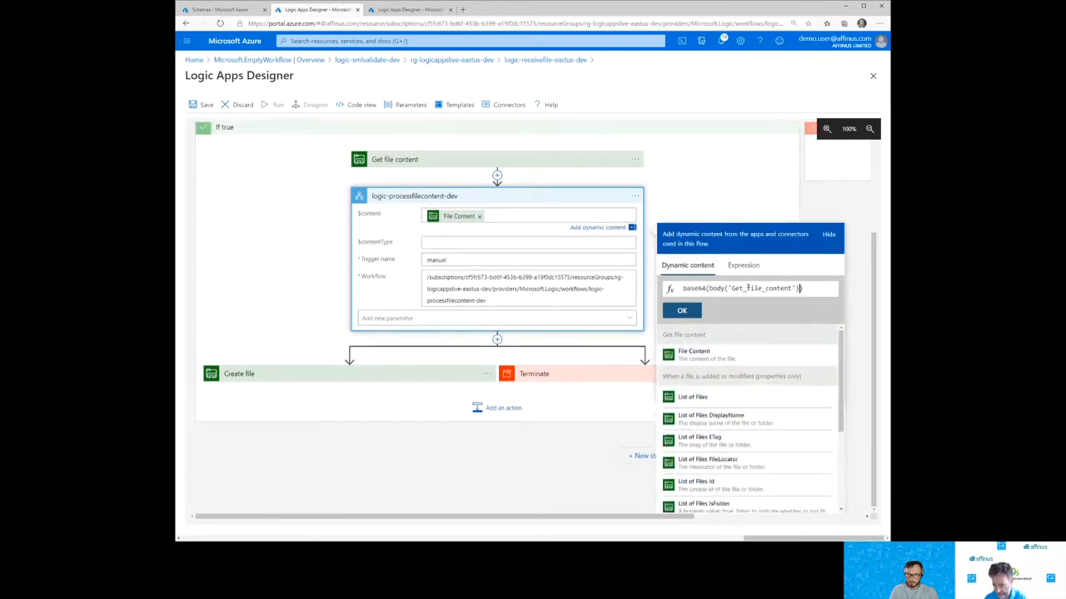
{"action": "left_click", "coordinate": [683, 312]}
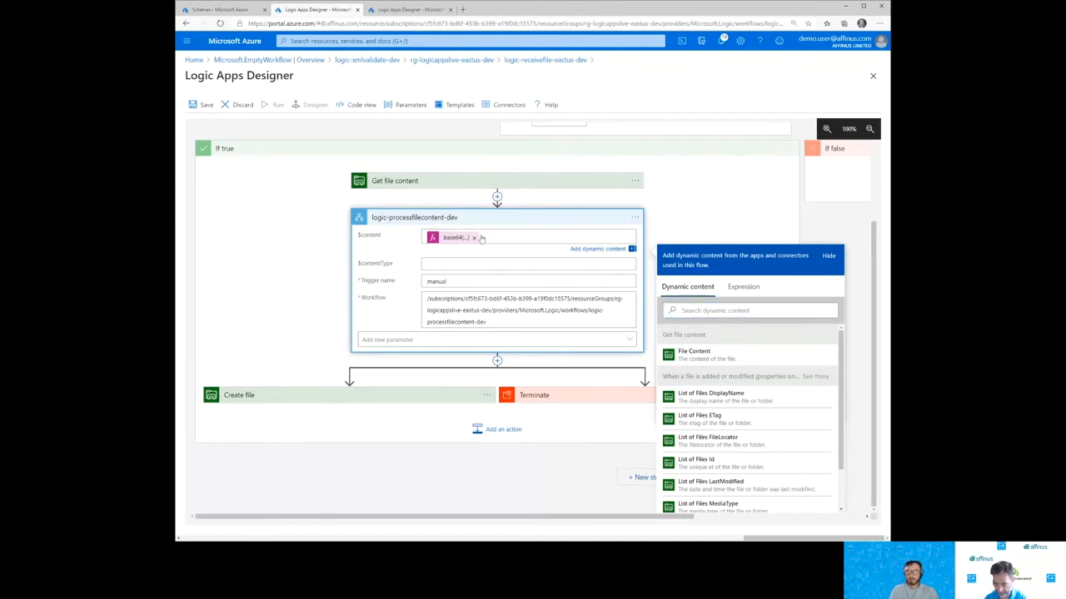
Set the $contentType parameter of logic-processfilecontent-dev to List of Files MediaType and collapse the action.
{"action": "left_click", "coordinate": [440, 262]}
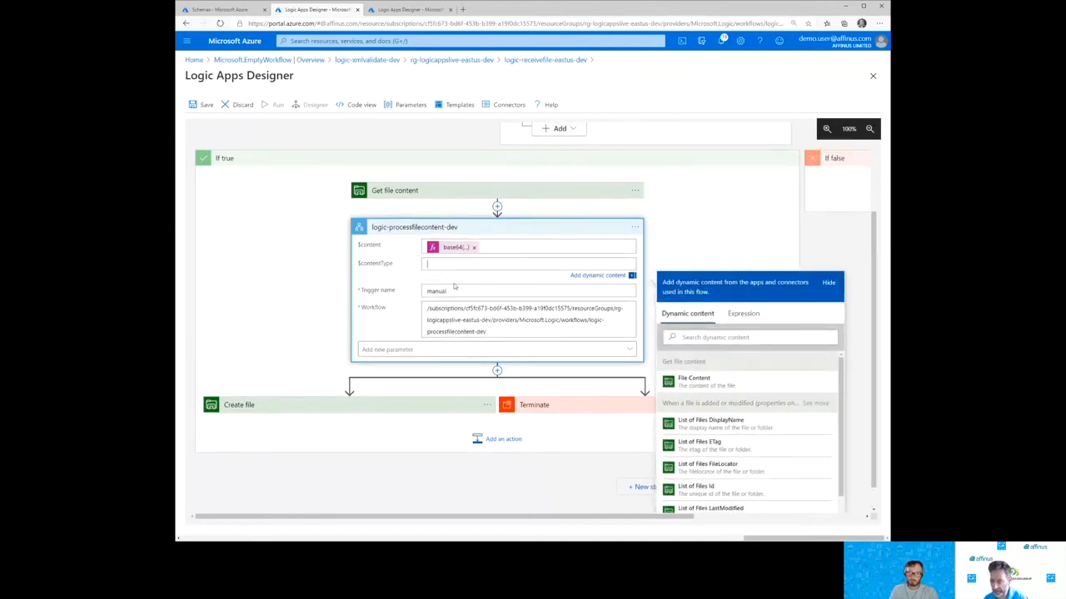
{"action": "scroll", "coordinate": [777, 462], "scroll_direction": "down", "scroll_amount": 2}
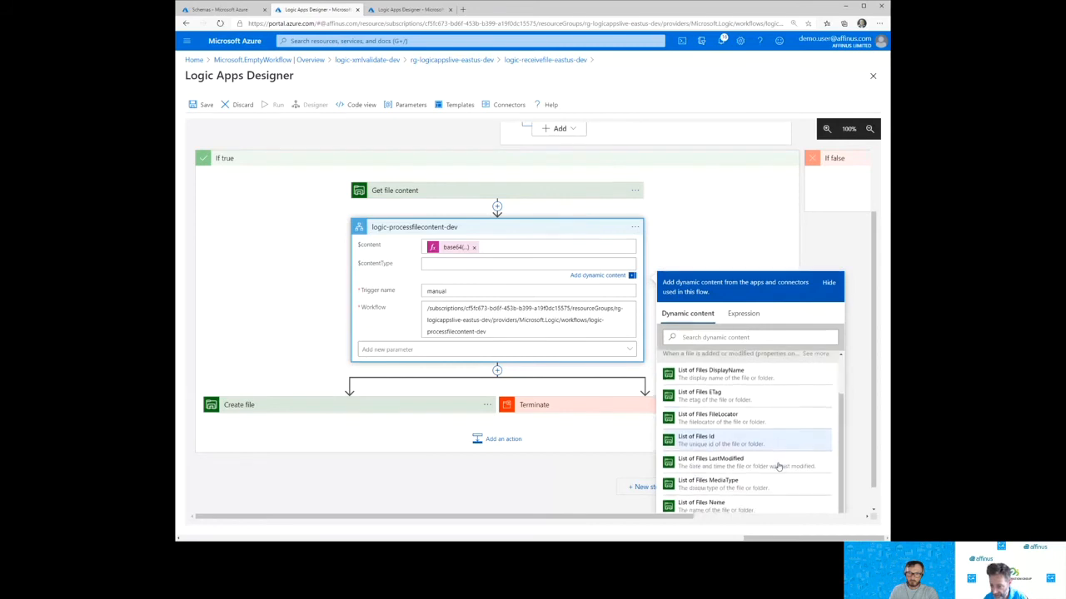
{"action": "left_click", "coordinate": [737, 488]}
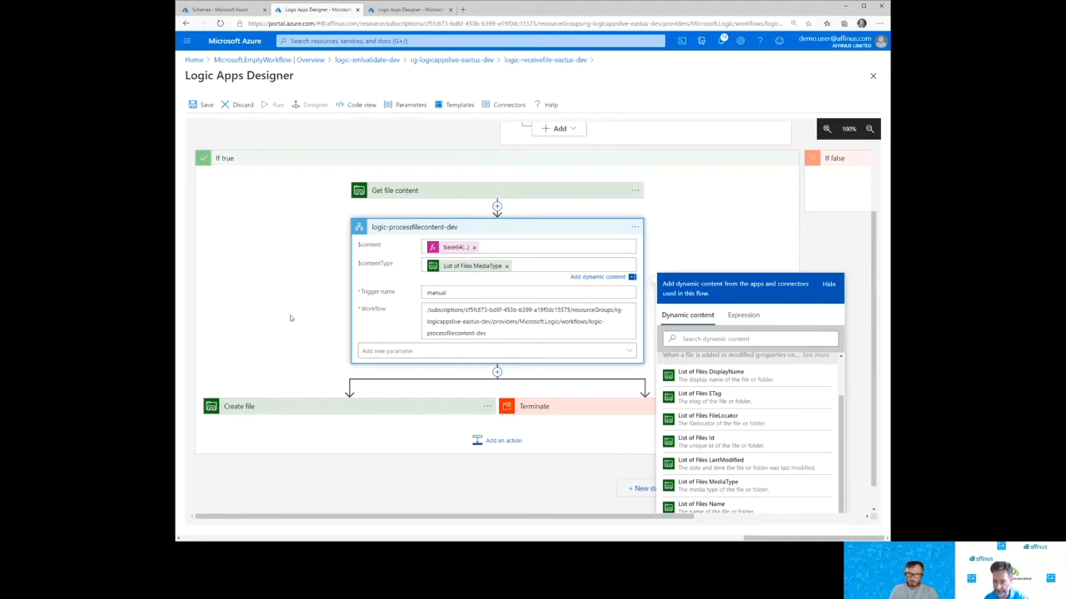
{"action": "left_click", "coordinate": [408, 231]}
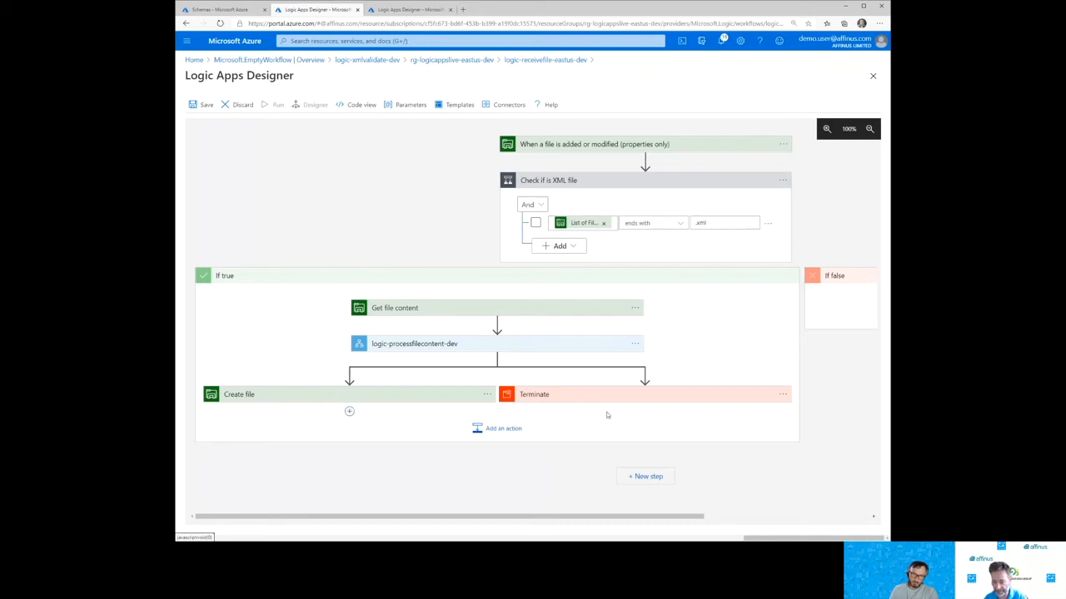
Configure Terminate to run only after logic-processfilecontent-dev has failed or is skipped.
{"action": "left_click", "coordinate": [783, 395]}
{"action": "left_click", "coordinate": [721, 466]}
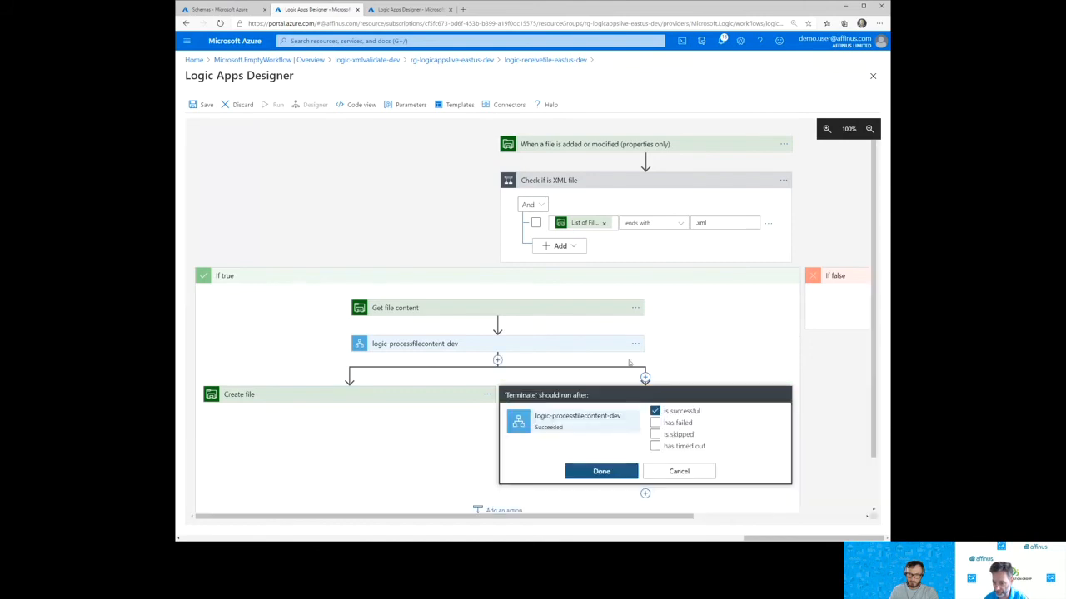
{"action": "left_click", "coordinate": [678, 424]}
{"action": "left_click", "coordinate": [656, 411]}
{"action": "left_click", "coordinate": [656, 435]}
{"action": "left_click", "coordinate": [601, 473]}
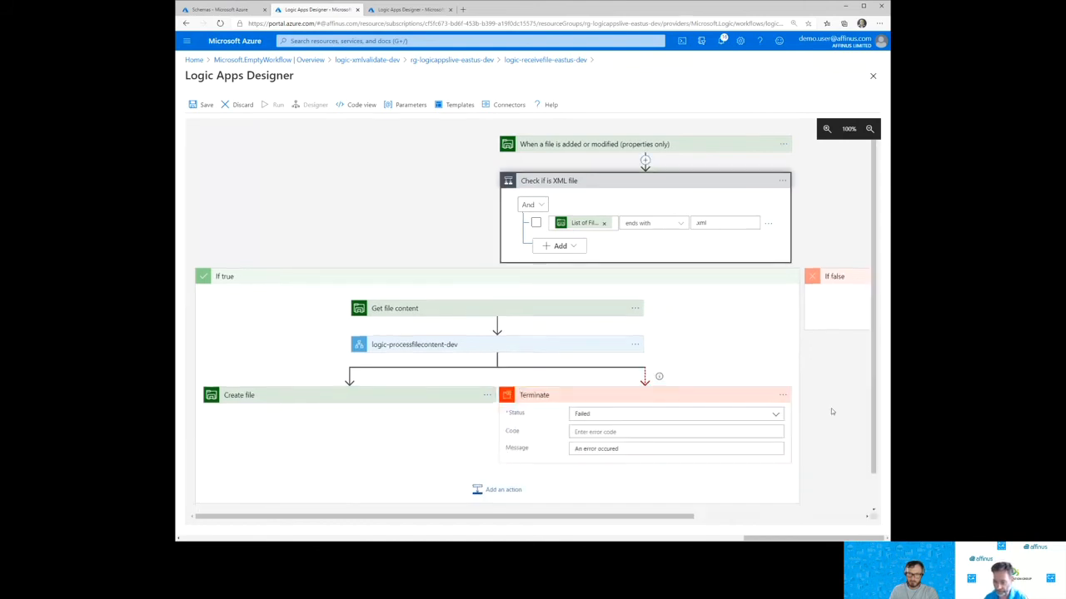
{"action": "left_click", "coordinate": [783, 394]}
{"action": "left_click", "coordinate": [717, 464]}
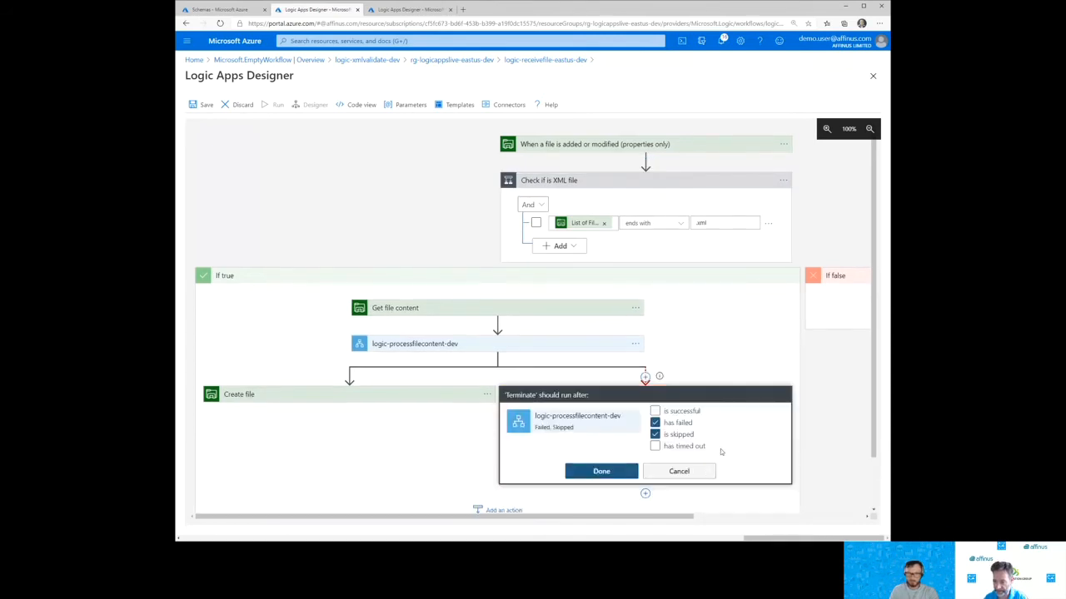
{"action": "left_click", "coordinate": [602, 470]}
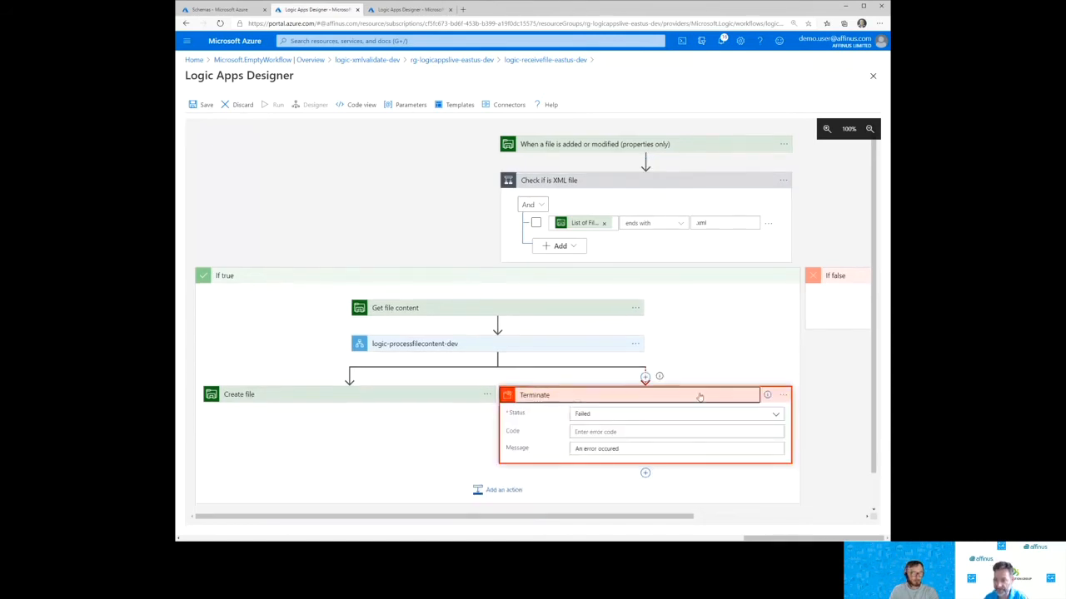
{"action": "left_click", "coordinate": [700, 396]}
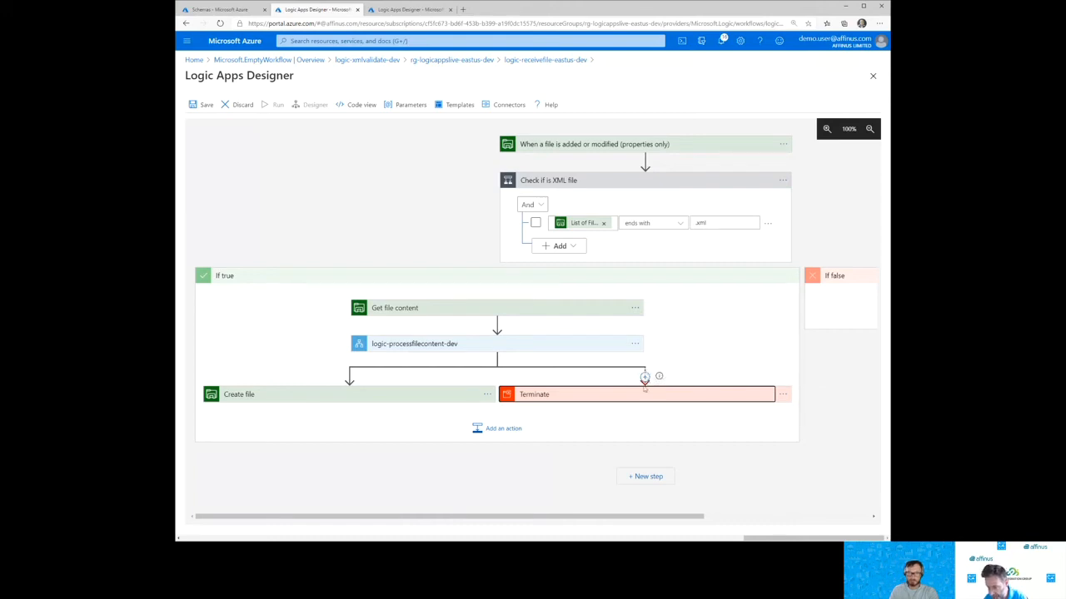
{"action": "left_click", "coordinate": [398, 429]}
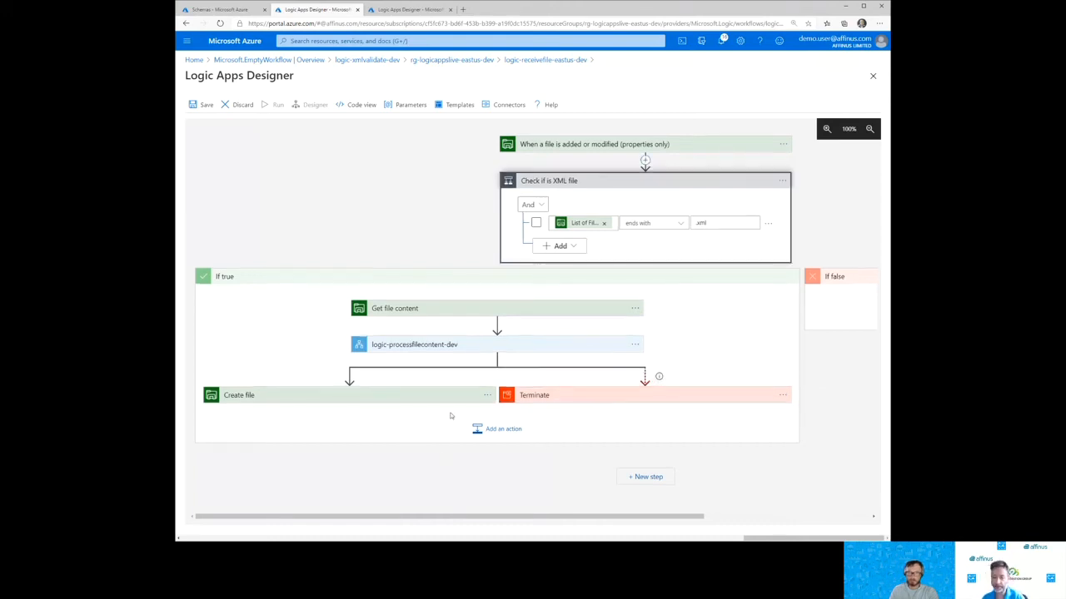
Delete the Create file action from the condition's true branch.
{"action": "left_click", "coordinate": [278, 398]}
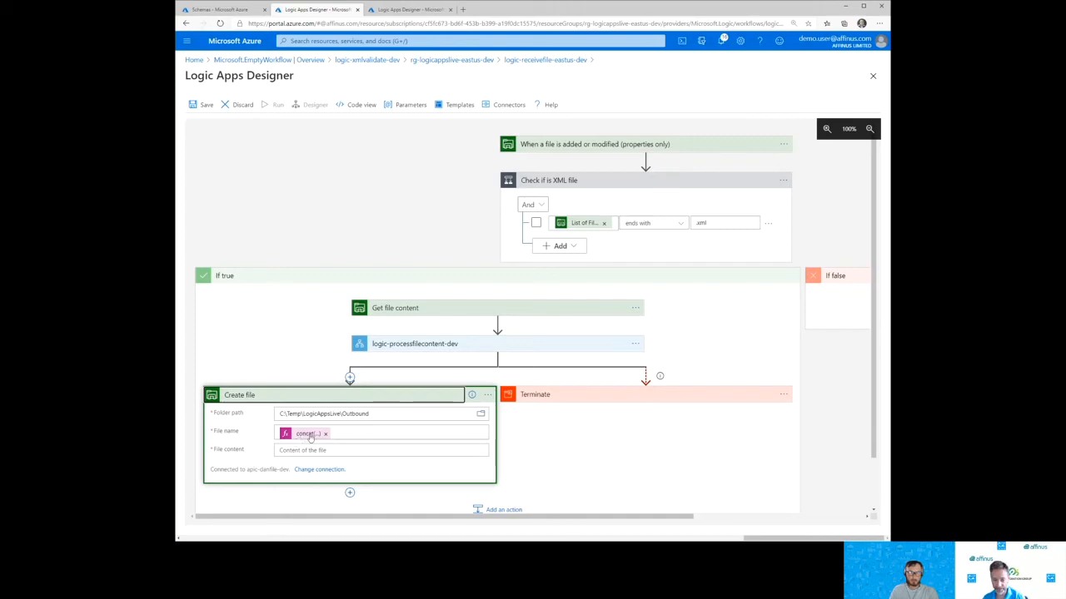
{"action": "left_click", "coordinate": [299, 451]}
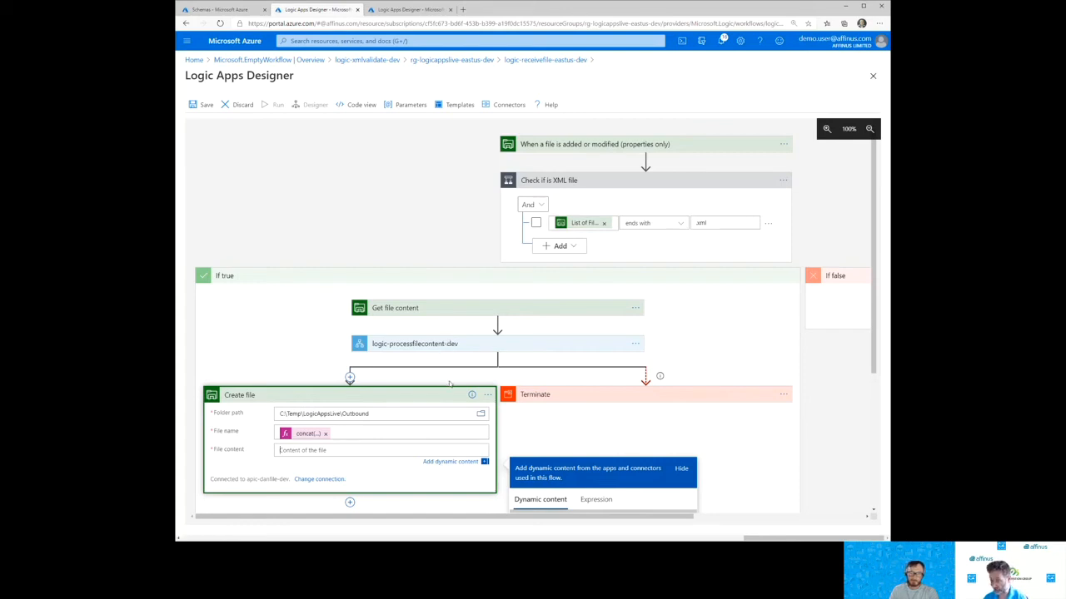
{"action": "left_click", "coordinate": [366, 396]}
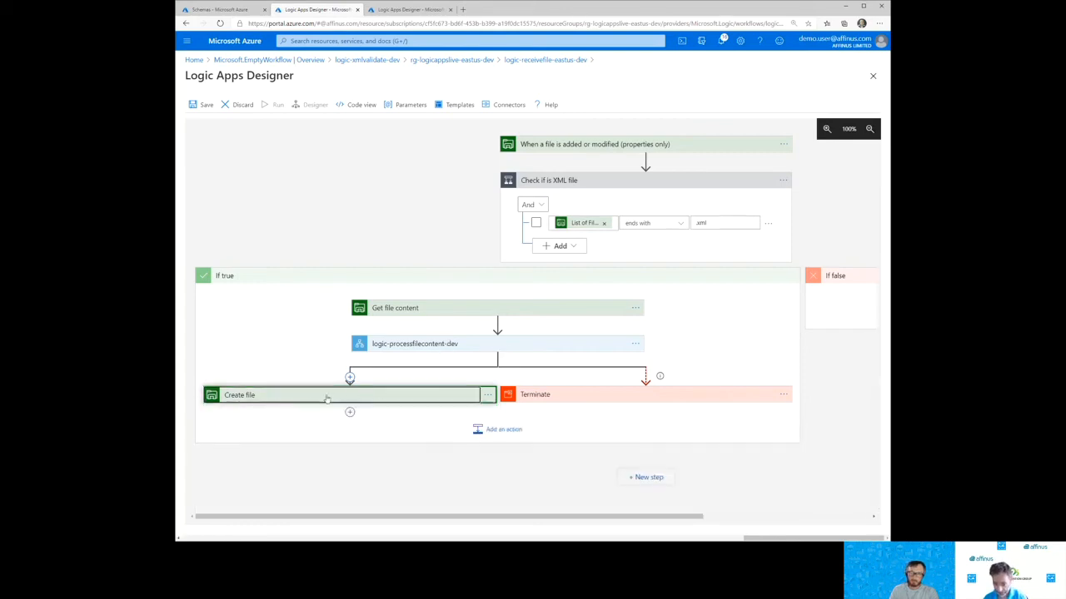
{"action": "left_click", "coordinate": [488, 395]}
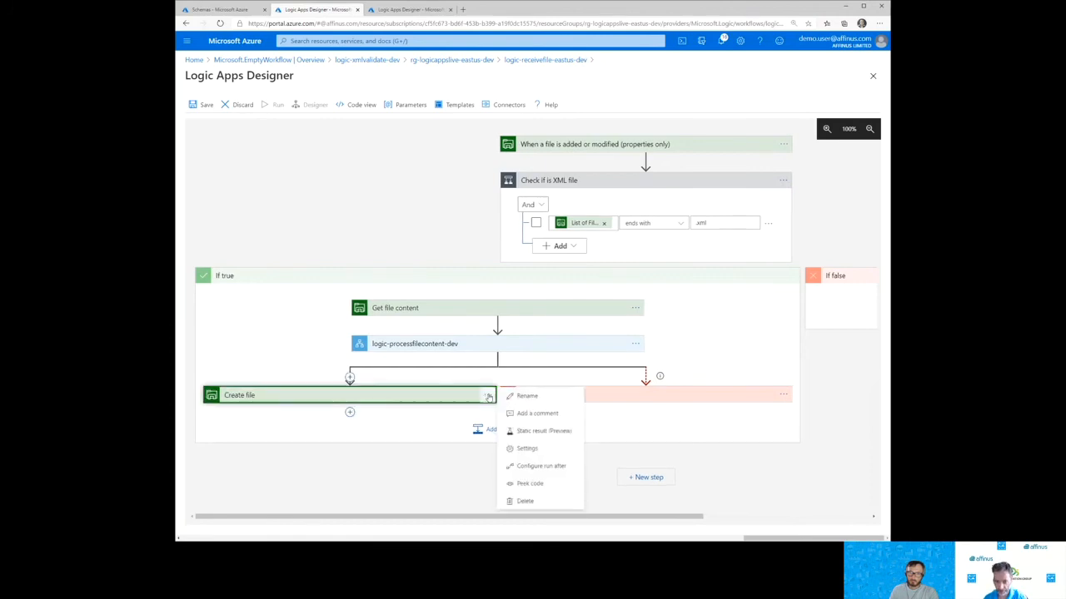
{"action": "left_click", "coordinate": [523, 501]}
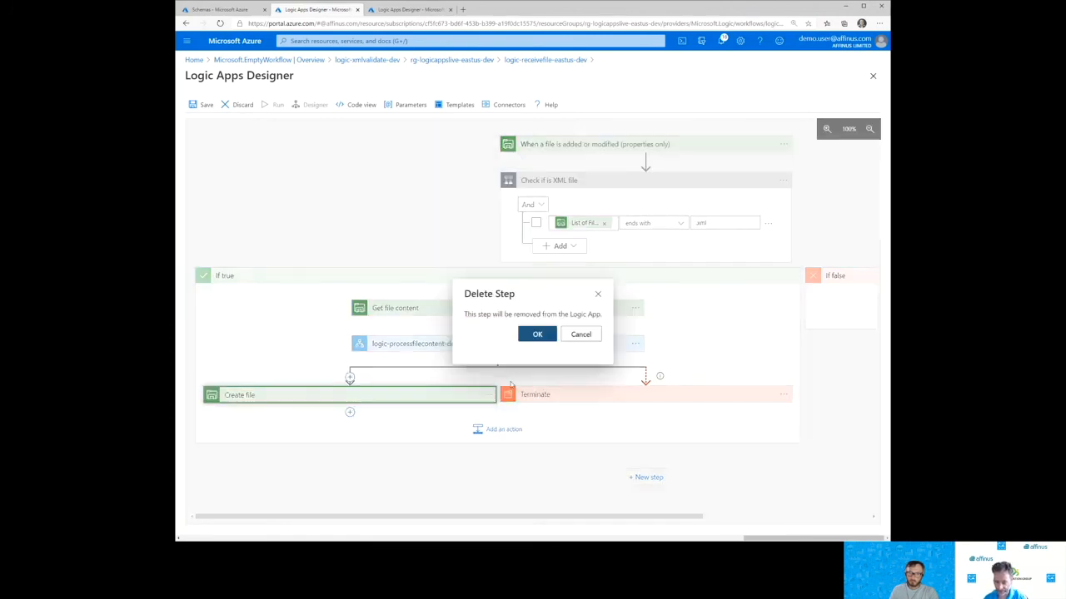
{"action": "left_click", "coordinate": [533, 337]}
Add a Terminate control action with status Succeeded between logic-processfilecontent-dev and the existing Terminate action.
{"action": "left_click", "coordinate": [384, 359]}
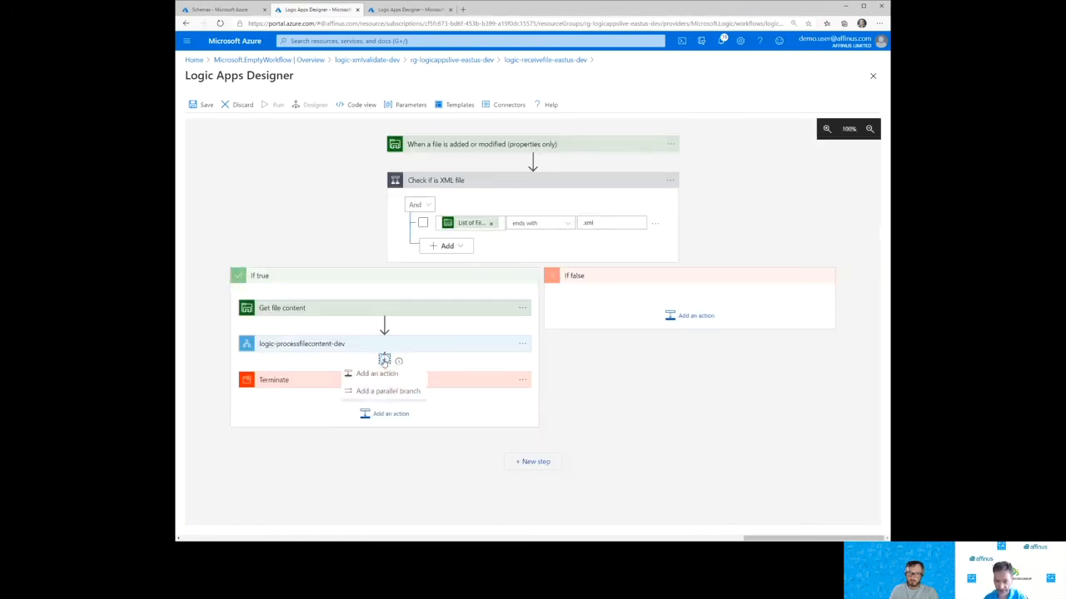
{"action": "left_click", "coordinate": [370, 375]}
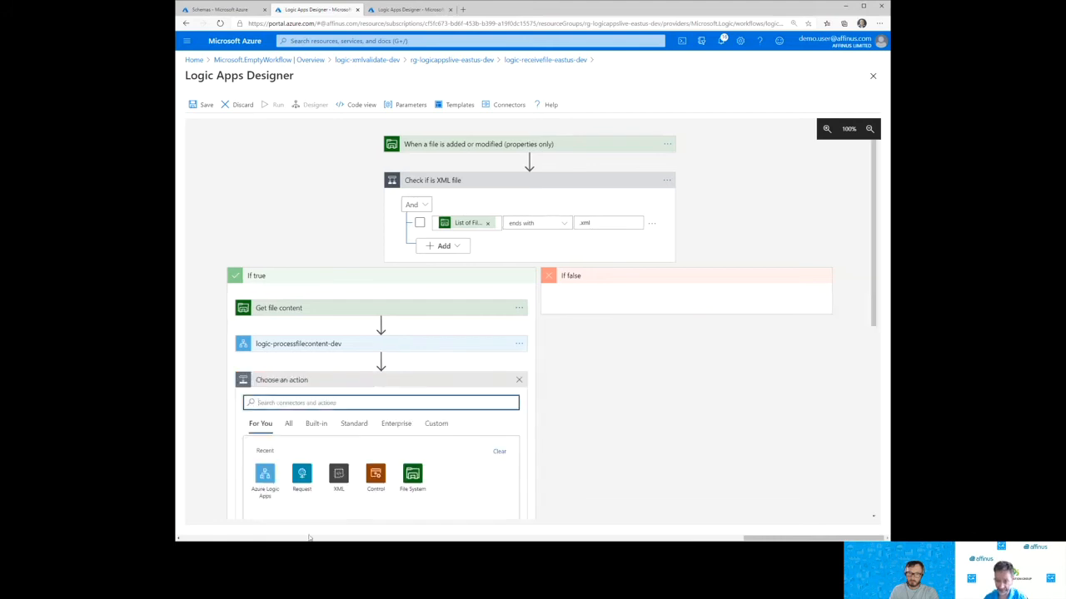
{"action": "scroll", "coordinate": [430, 407], "scroll_direction": "down", "scroll_amount": 3}
{"action": "left_click", "coordinate": [375, 298]}
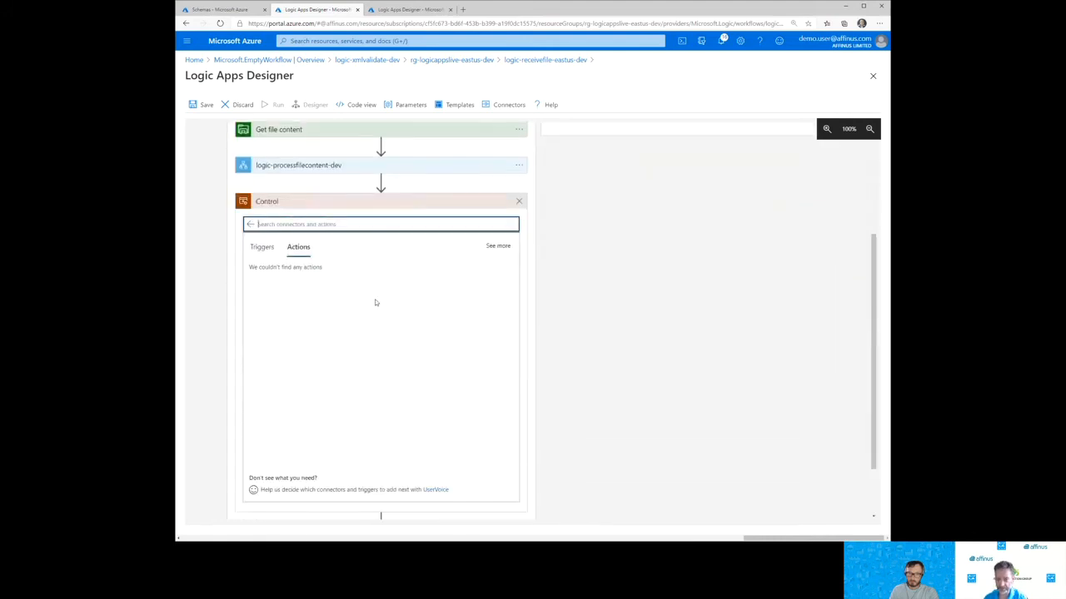
{"action": "left_click", "coordinate": [265, 377]}
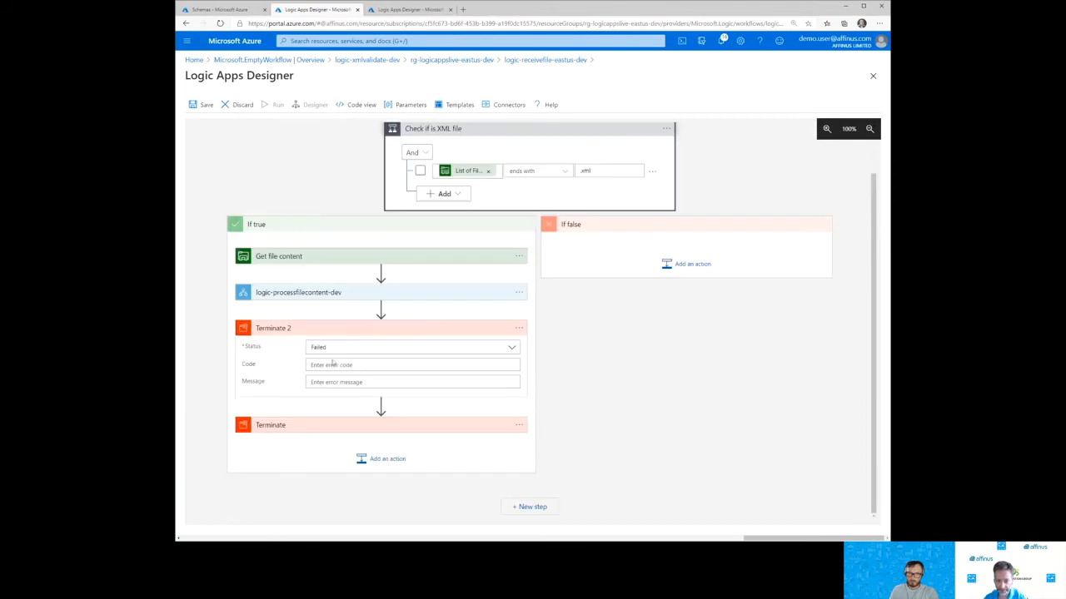
{"action": "left_click", "coordinate": [508, 352]}
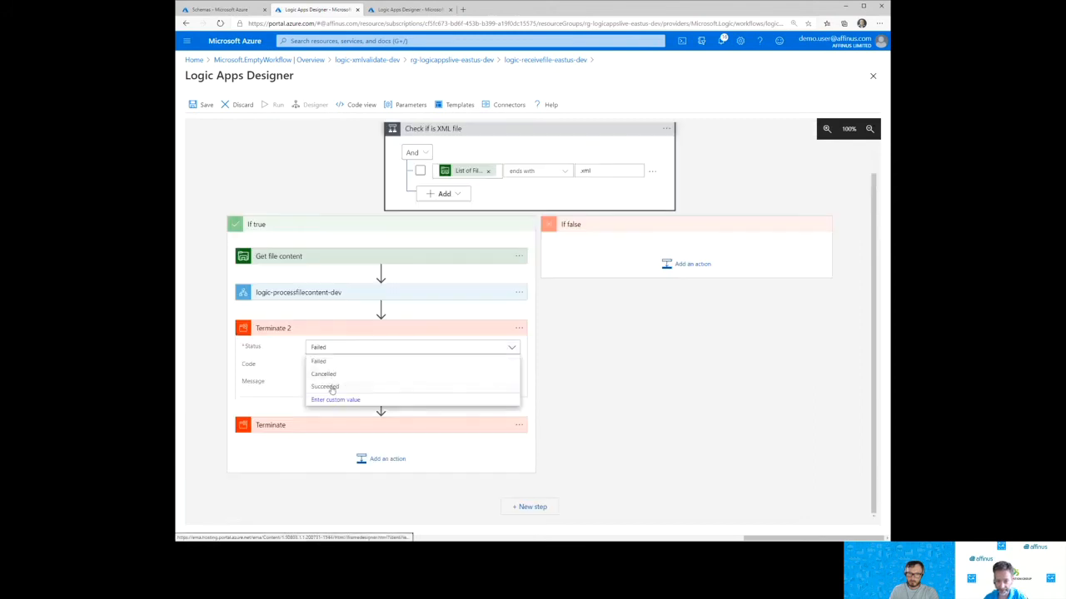
{"action": "left_click", "coordinate": [333, 374]}
Rename the new Terminate action with status Succeeded as "Terminate with Success".
{"action": "left_click", "coordinate": [519, 361]}
{"action": "left_click", "coordinate": [553, 364]}
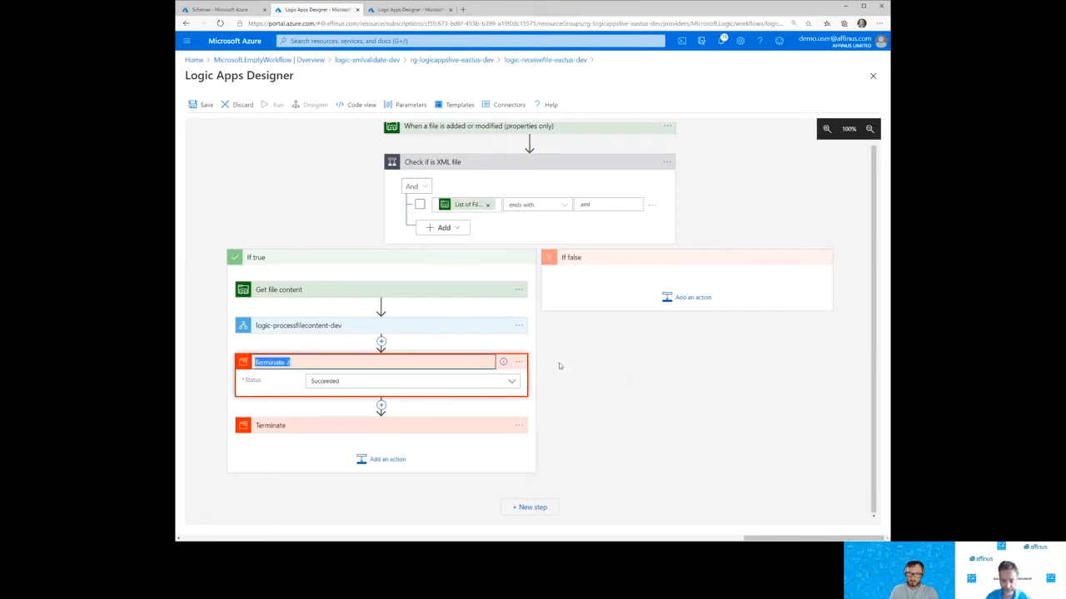
{"action": "key", "text": "End"}
{"action": "type", "text": "with "}
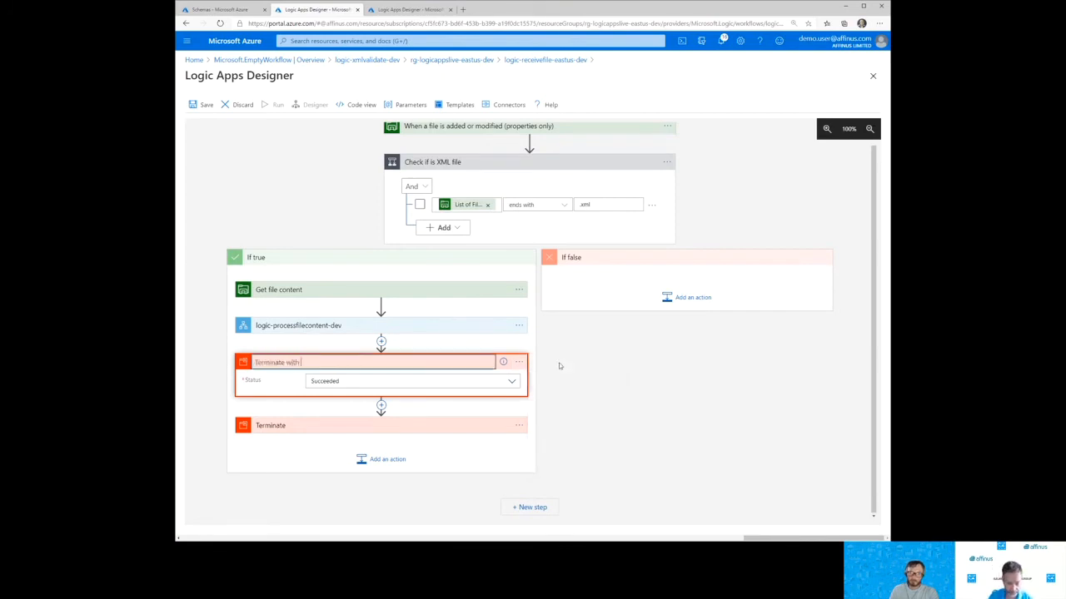
{"action": "type", "text": "Success"}
{"action": "key", "text": "Return"}
Rename the last Terminate action in the true branch as "Terminate with Failure".
{"action": "left_click", "coordinate": [519, 426]}
{"action": "left_click", "coordinate": [568, 409]}
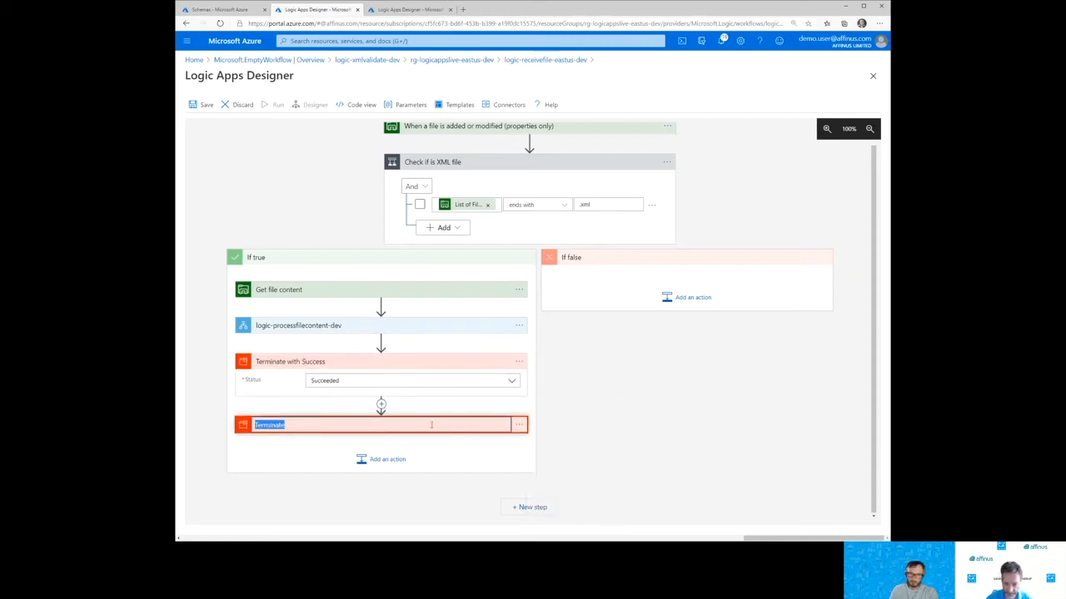
{"action": "key", "text": "End"}
{"action": "type", "text": "with"}
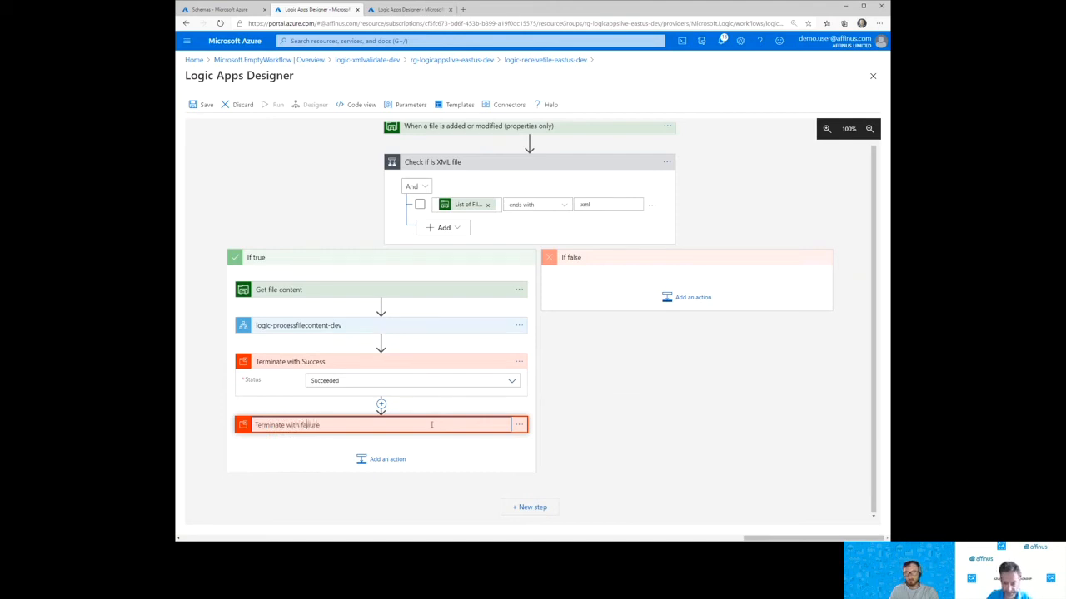
{"action": "key", "text": "Return"}
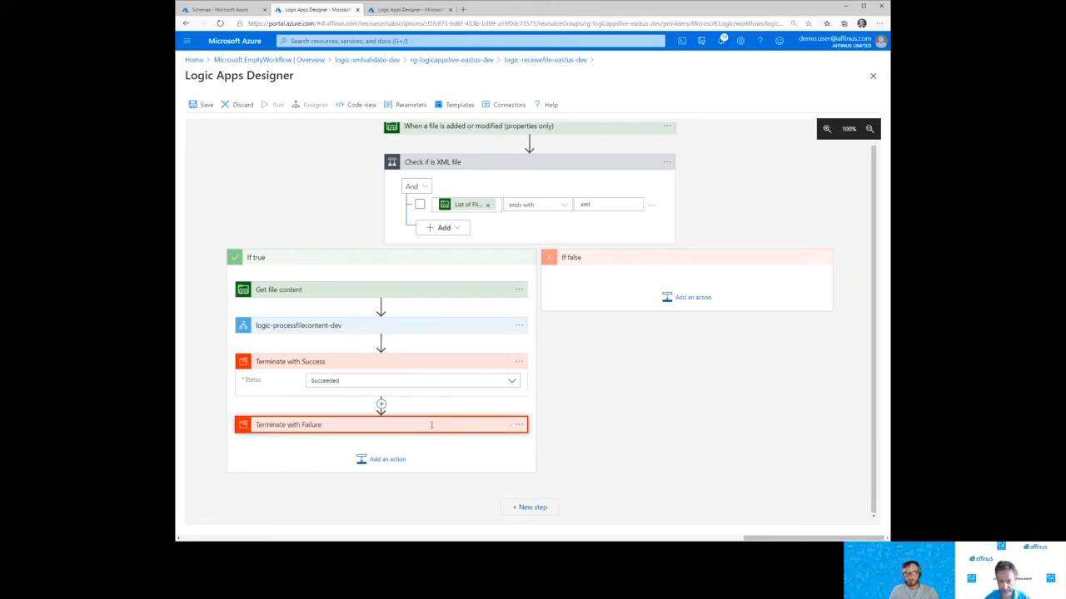
{"action": "left_click", "coordinate": [366, 363]}
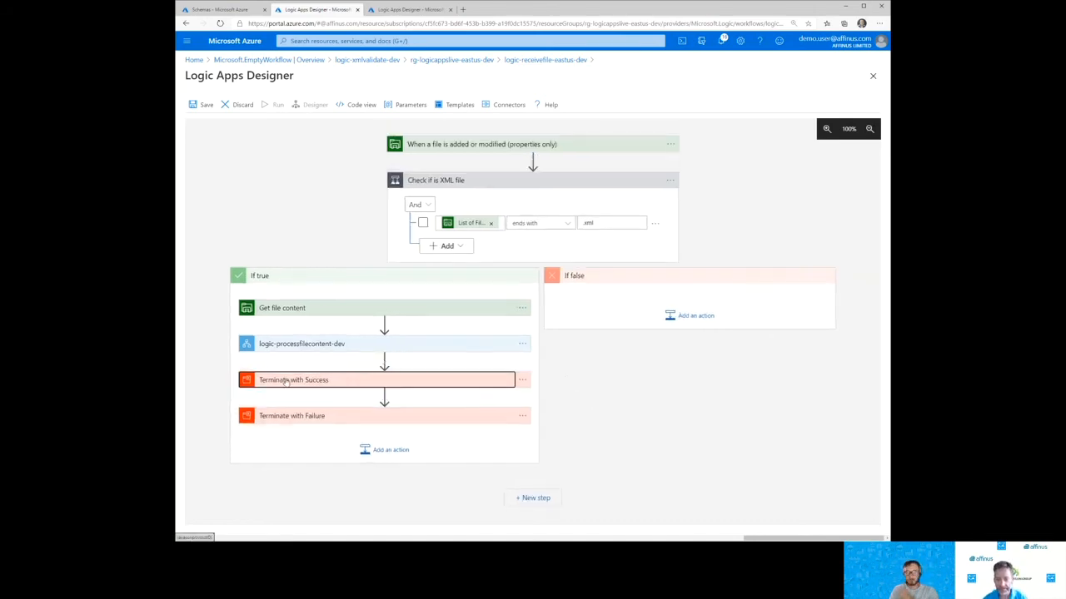
{"action": "left_click", "coordinate": [279, 418]}
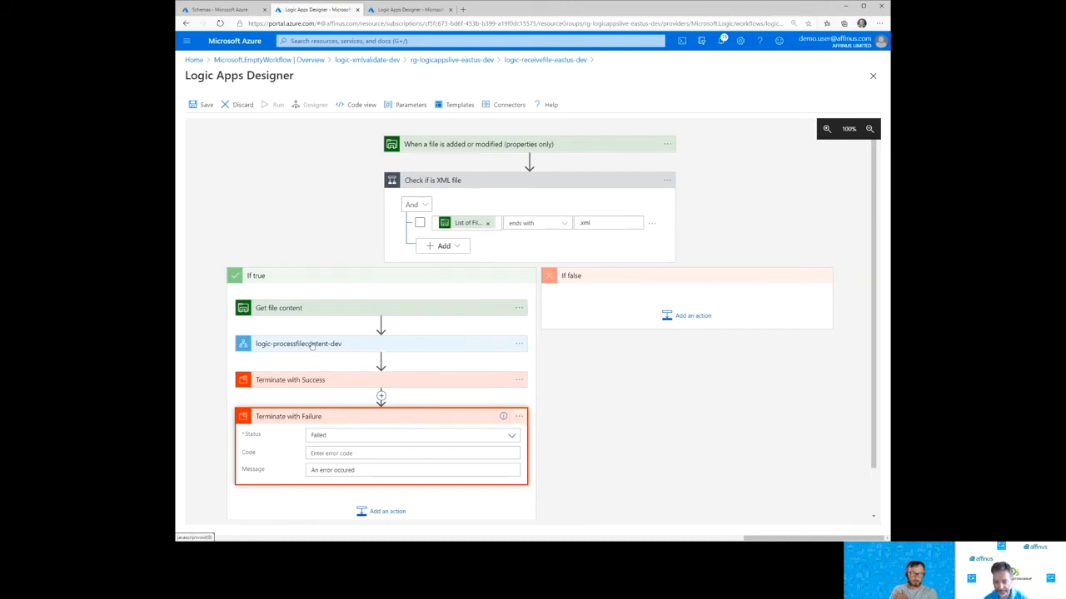
{"action": "left_click", "coordinate": [517, 416]}
{"action": "left_click", "coordinate": [583, 478]}
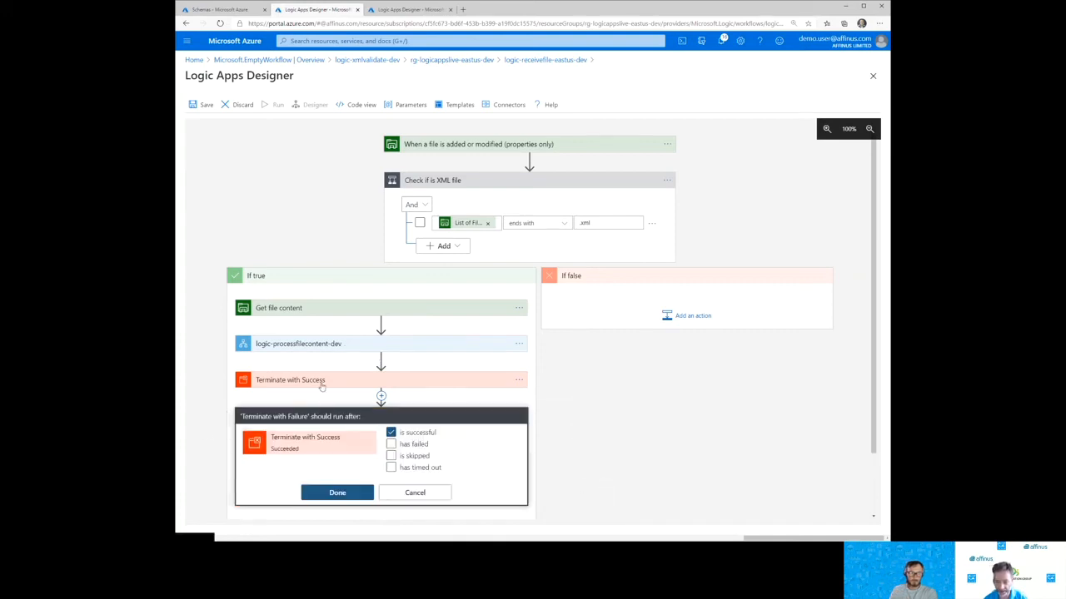
{"action": "left_click_drag", "start_coordinate": [309, 439], "coordinate": [302, 438]}
{"action": "left_click_drag", "start_coordinate": [267, 346], "coordinate": [290, 472]}
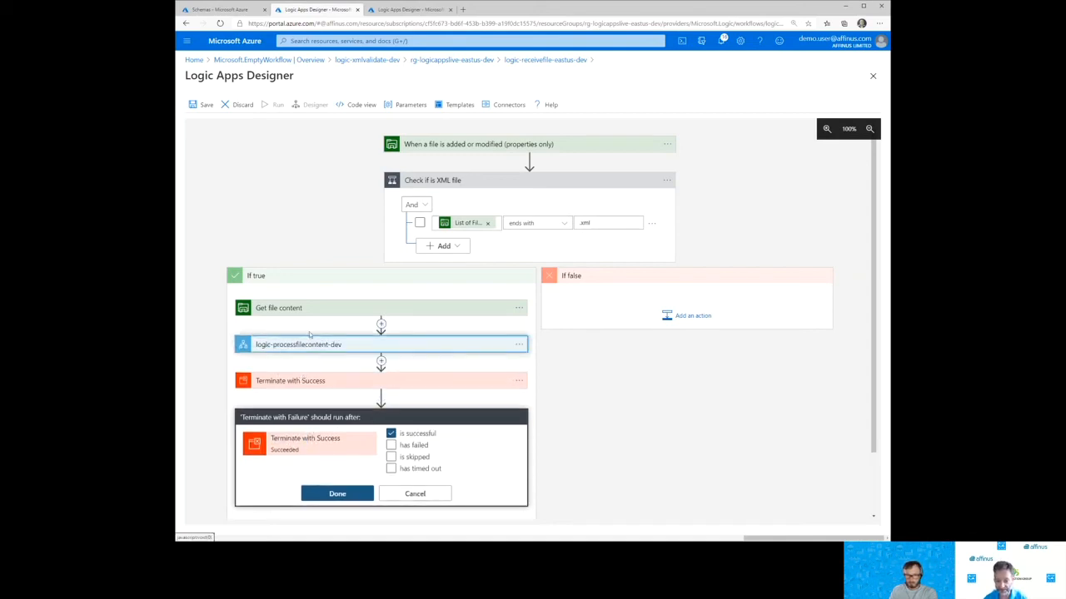
{"action": "left_click", "coordinate": [416, 495]}
{"action": "left_click", "coordinate": [367, 415]}
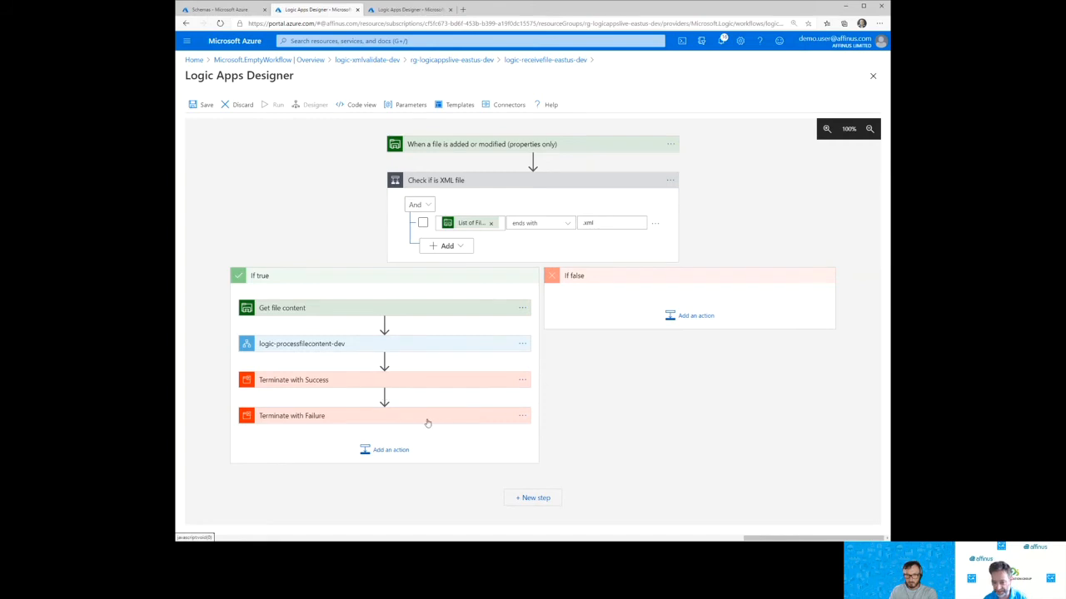
{"action": "left_click", "coordinate": [383, 359]}
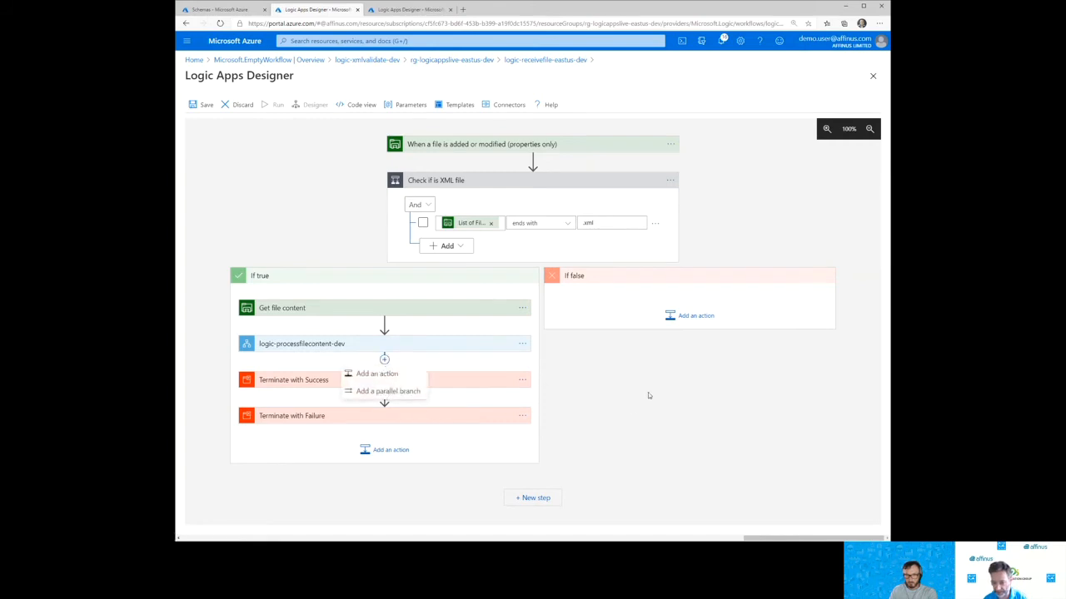
{"action": "left_click", "coordinate": [639, 458]}
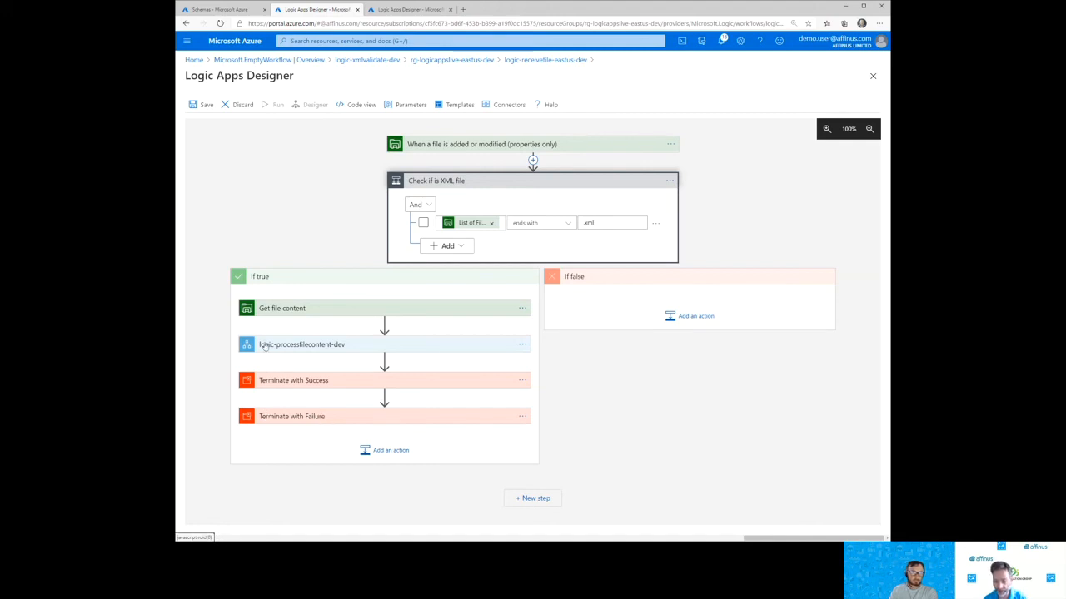
In the workflow's code, replace Terminate_with_Success in the runAfter of Terminate_with_Failure with logic-processfilecontent-dev.
{"action": "left_click", "coordinate": [358, 104]}
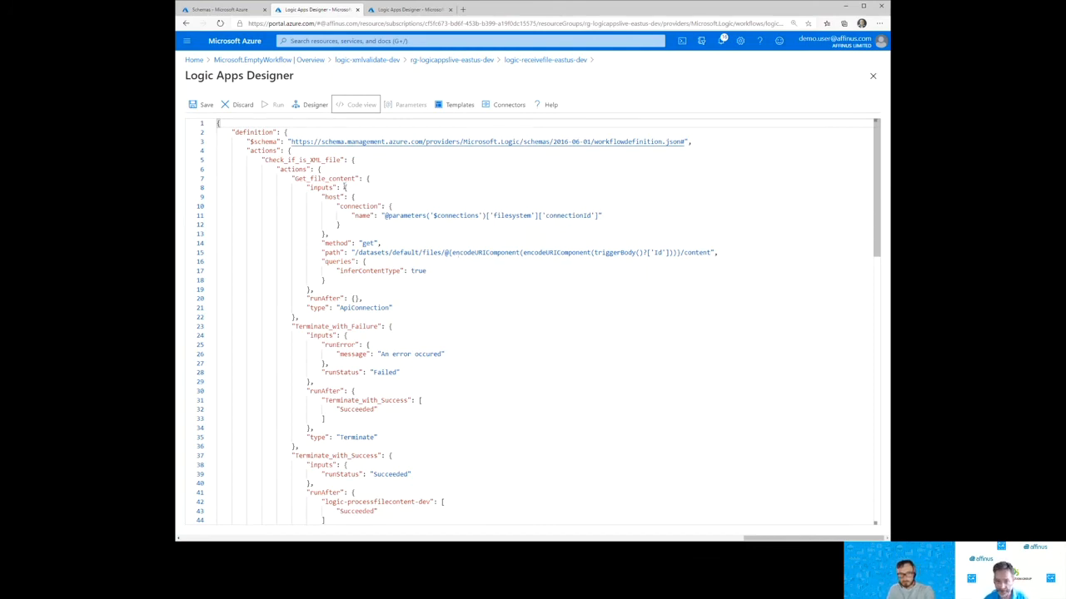
{"action": "scroll", "coordinate": [359, 264], "scroll_direction": "down", "scroll_amount": 2}
{"action": "double_click", "coordinate": [360, 265]}
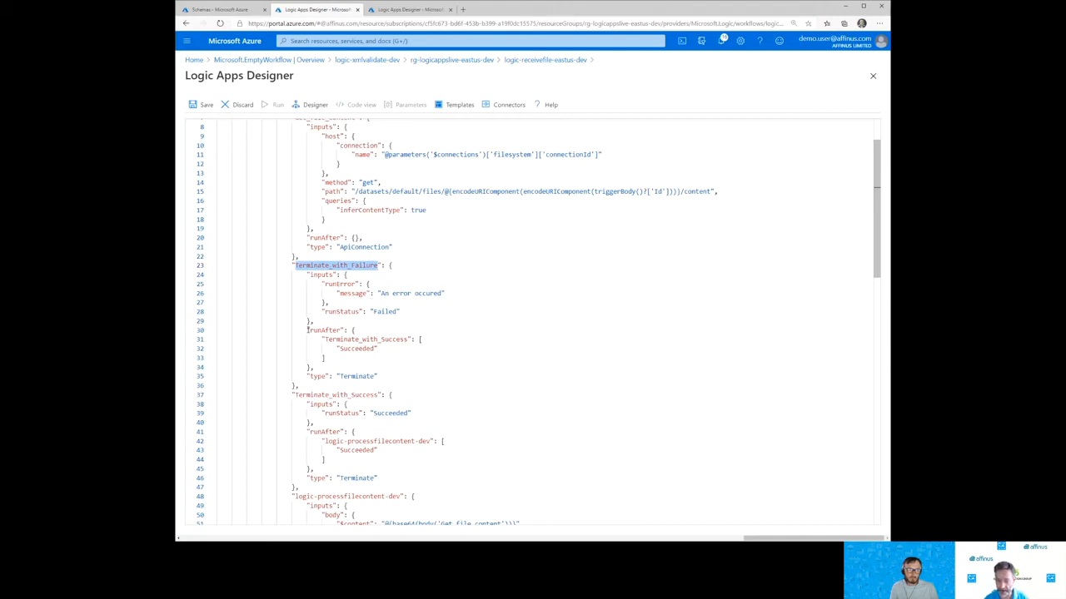
{"action": "left_click_drag", "start_coordinate": [325, 339], "coordinate": [407, 340]}
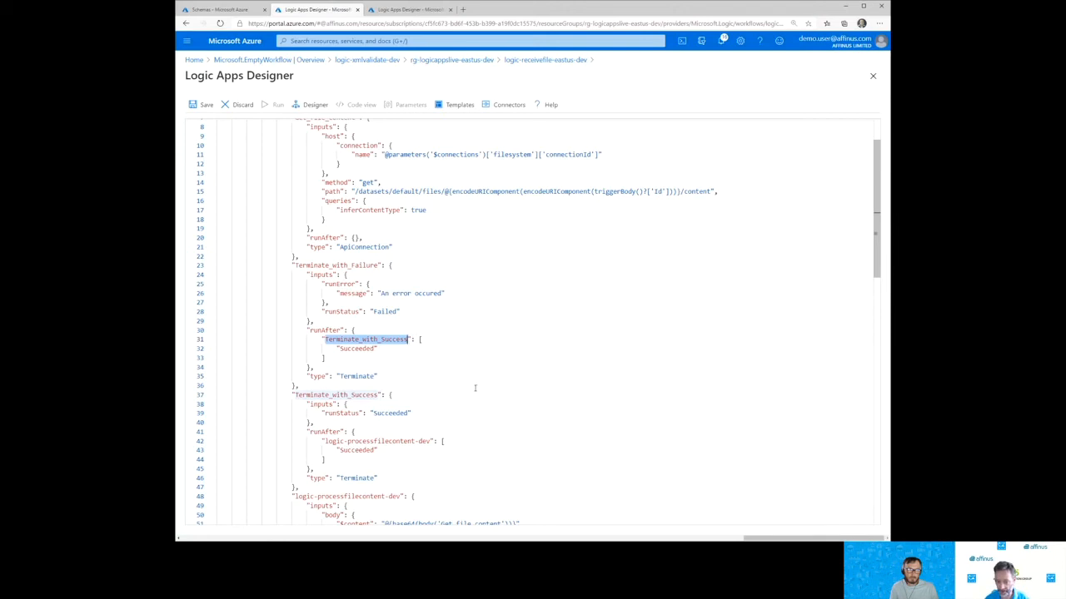
{"action": "scroll", "coordinate": [460, 427], "scroll_direction": "down", "scroll_amount": 3}
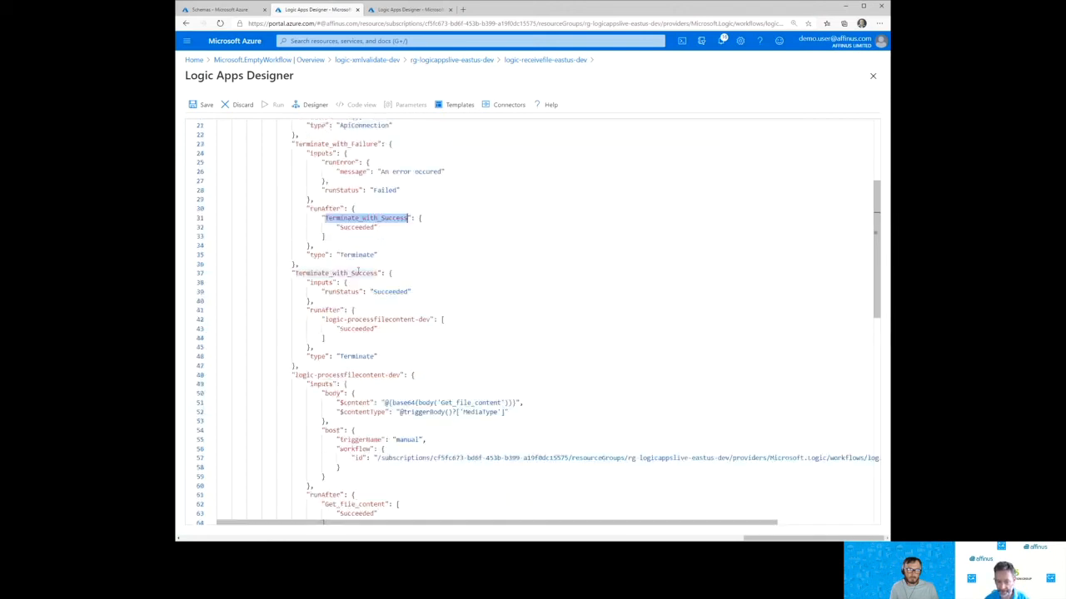
{"action": "left_click_drag", "start_coordinate": [295, 375], "coordinate": [401, 375]}
{"action": "key", "text": "ctrl+c"}
{"action": "scroll", "coordinate": [396, 248], "scroll_direction": "up", "scroll_amount": 3}
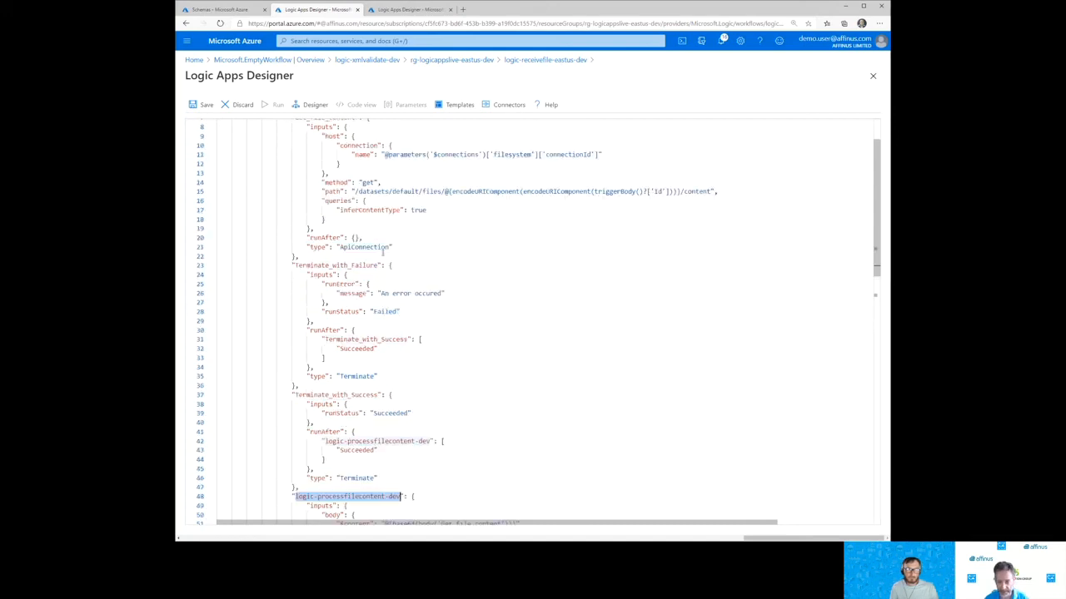
{"action": "left_click", "coordinate": [348, 265]}
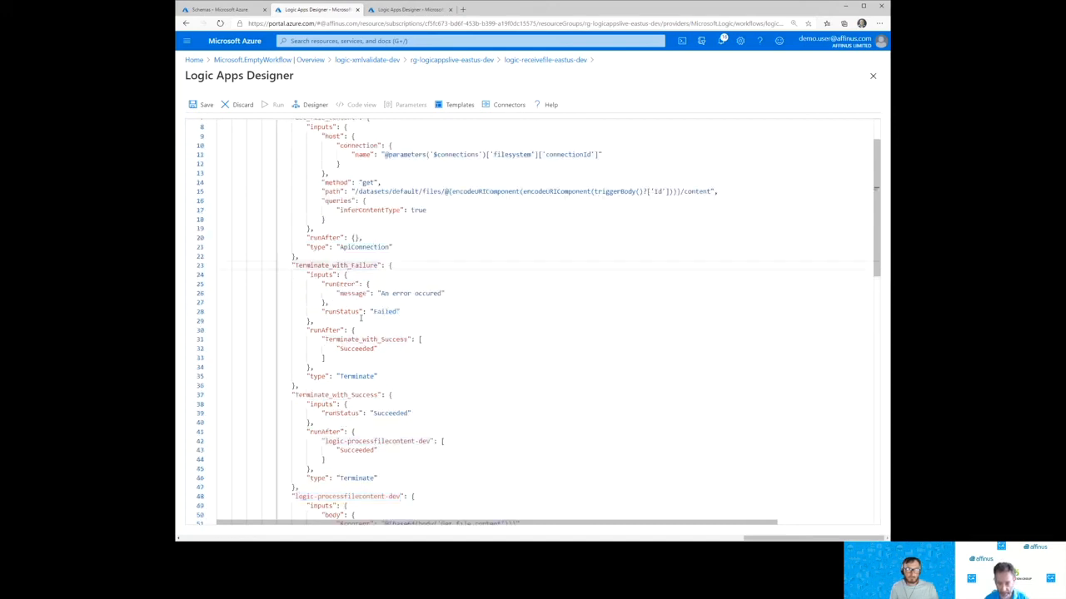
{"action": "left_click_drag", "start_coordinate": [325, 339], "coordinate": [411, 338]}
{"action": "key", "text": "ctrl+v"}
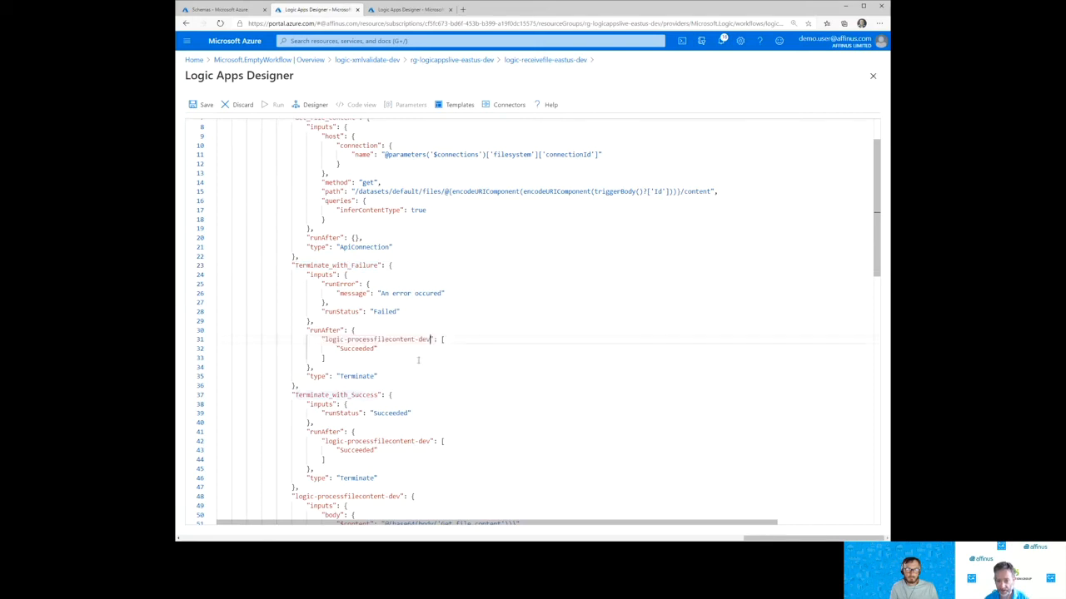
{"action": "left_click", "coordinate": [395, 349]}
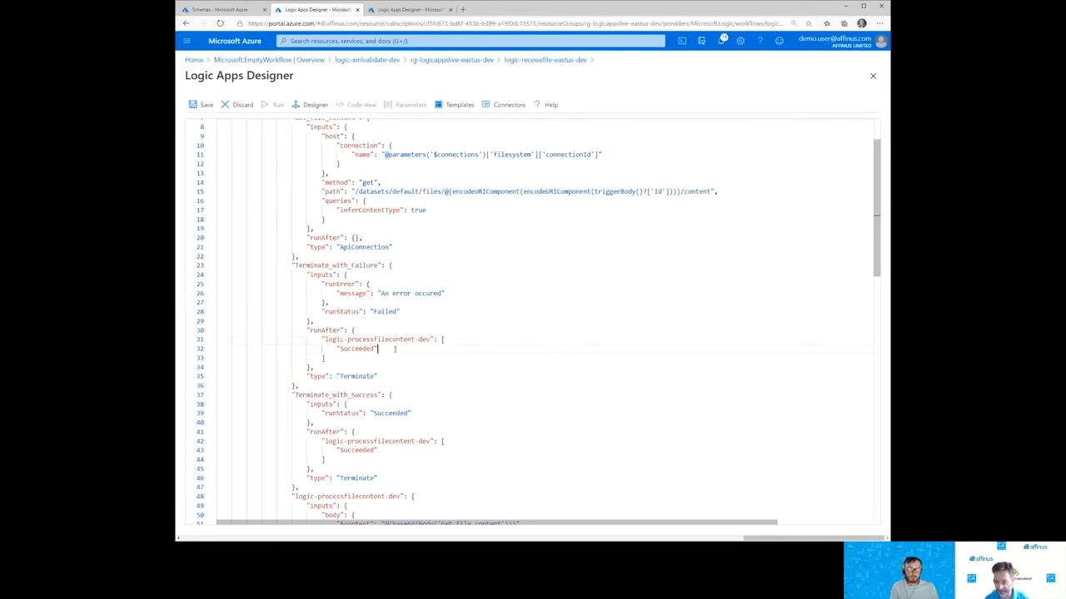
Back in the designer, set Terminate with Failure to run only after logic-processfilecontent-dev has failed, and save the logic app.
{"action": "left_click", "coordinate": [313, 105]}
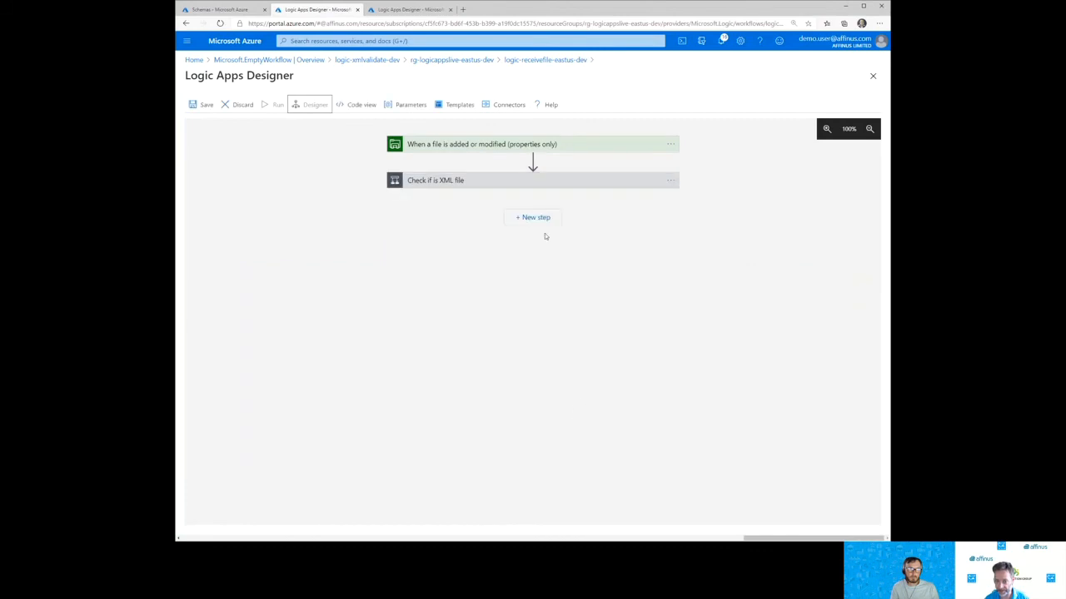
{"action": "left_click", "coordinate": [475, 183]}
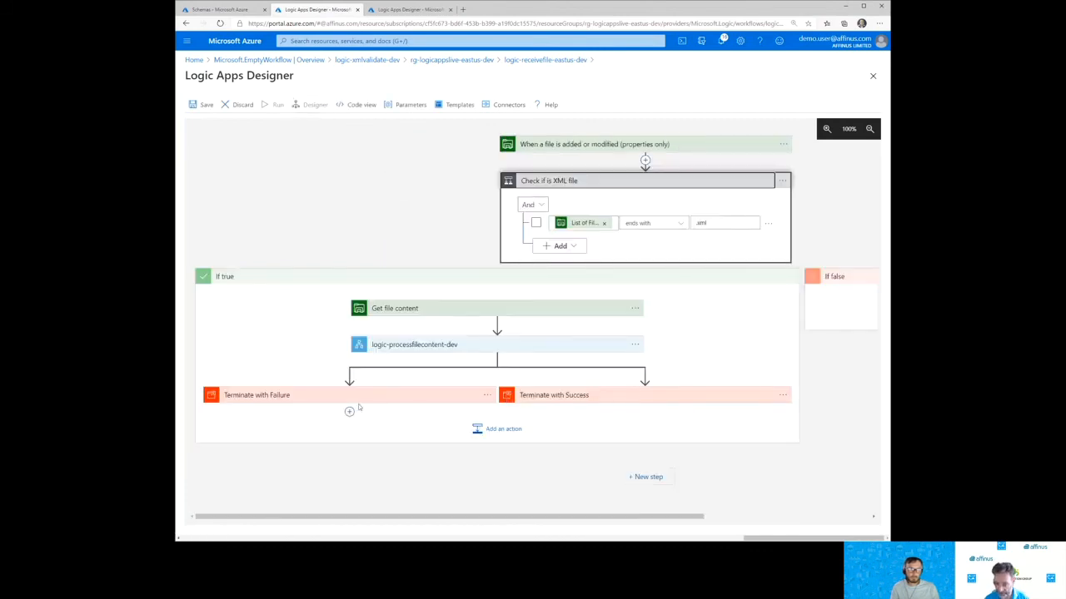
{"action": "left_click", "coordinate": [487, 394]}
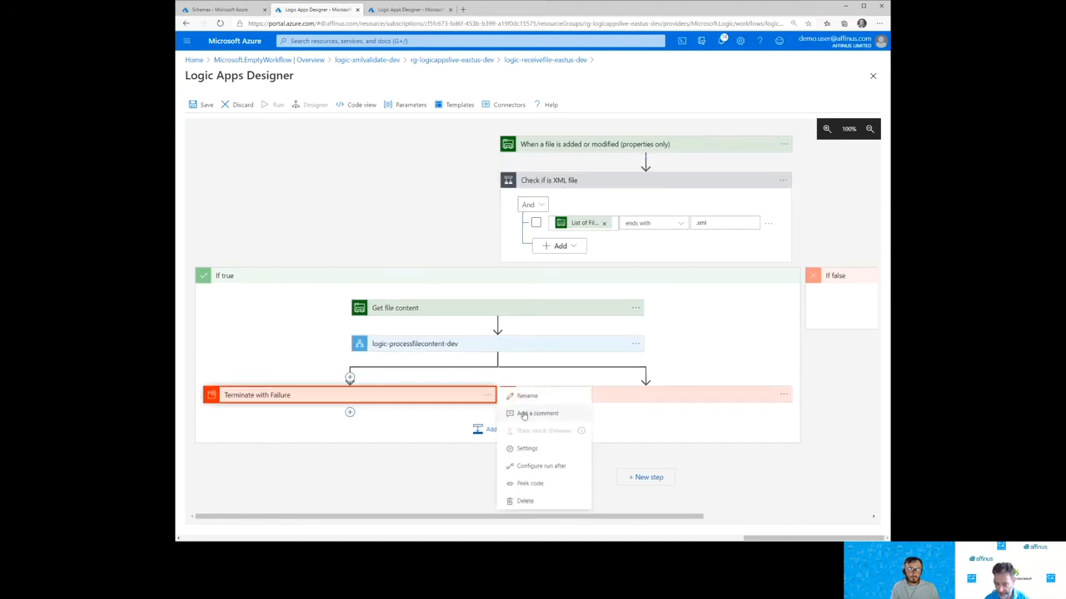
{"action": "left_click", "coordinate": [526, 468]}
{"action": "left_click", "coordinate": [389, 414]}
{"action": "left_click", "coordinate": [382, 423]}
{"action": "left_click", "coordinate": [308, 471]}
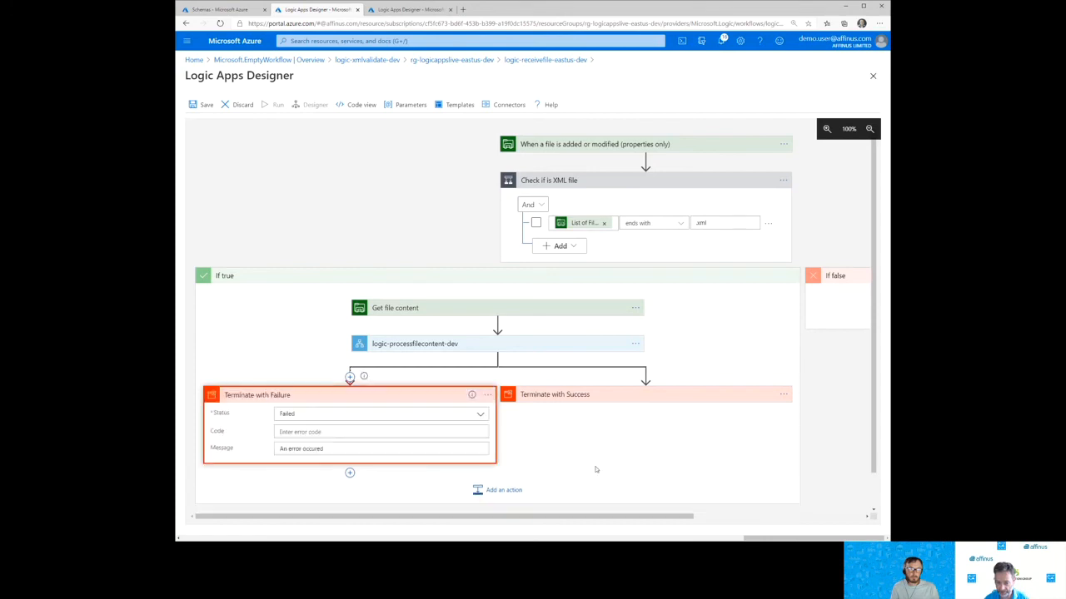
{"action": "left_click", "coordinate": [386, 396]}
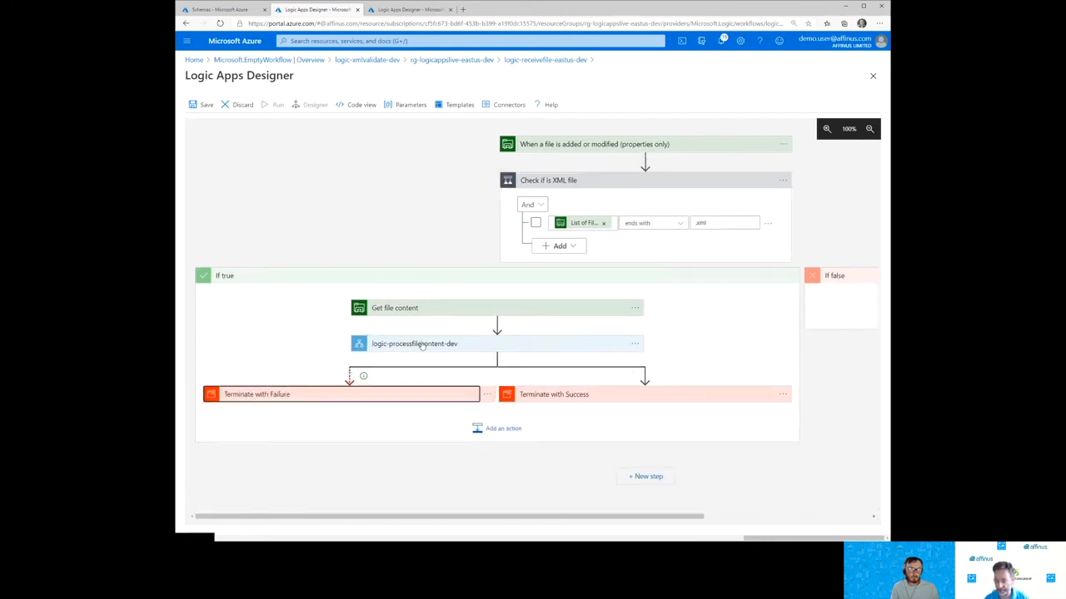
{"action": "left_click", "coordinate": [203, 105]}
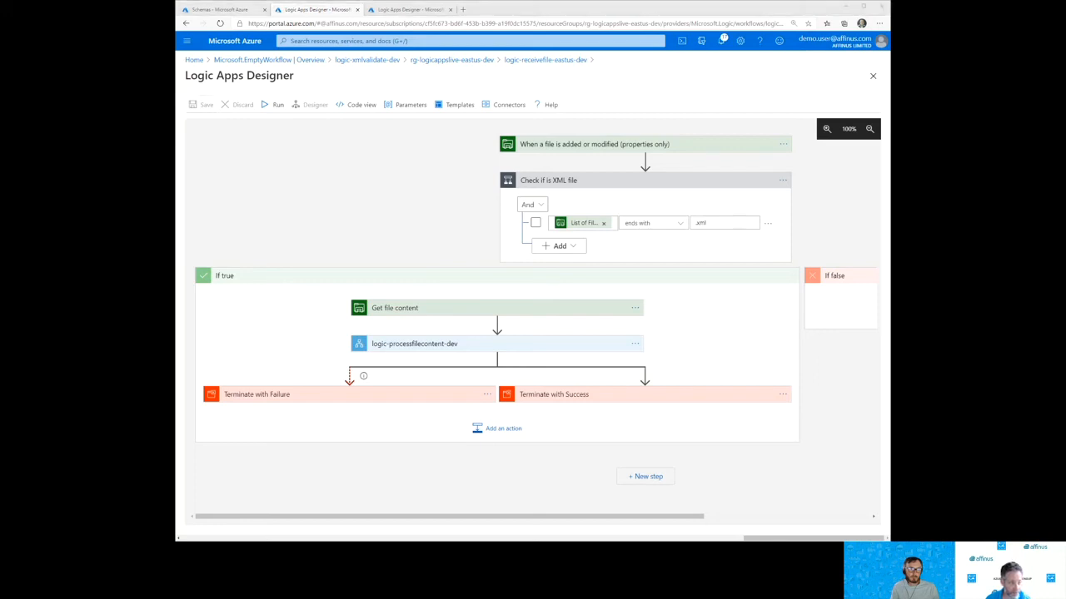
Go to the overview of logic-receivefile-eastus-dev and refresh its runs history.
{"action": "left_click", "coordinate": [287, 9]}
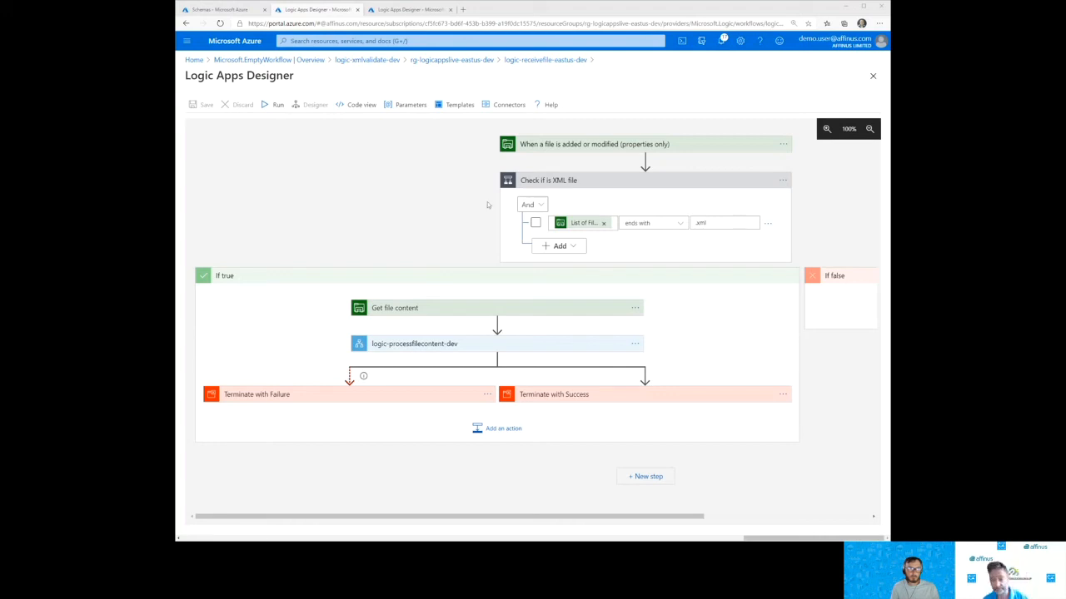
{"action": "left_click", "coordinate": [443, 186]}
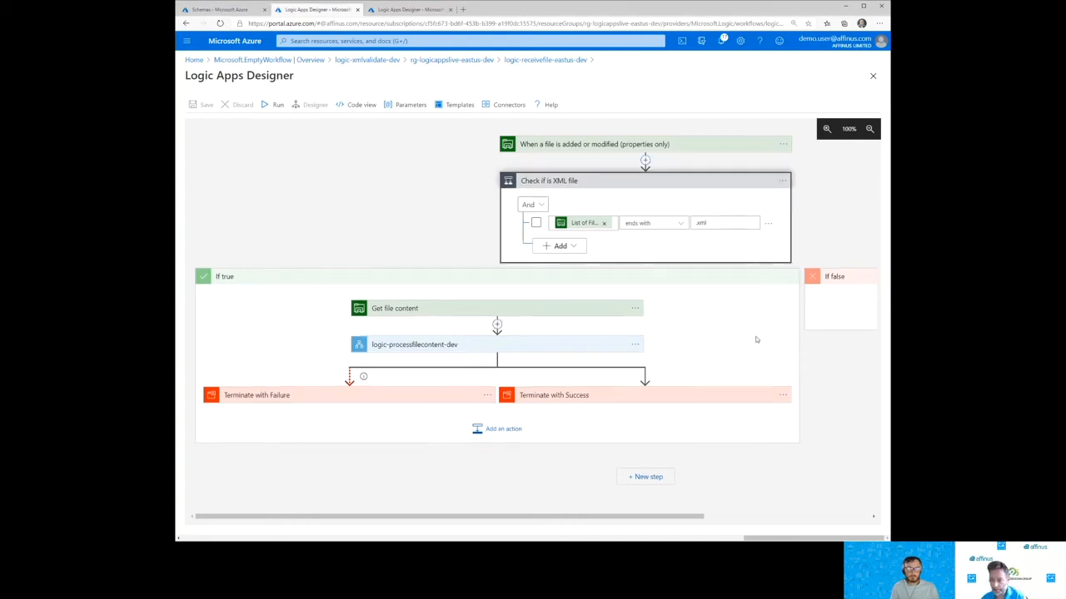
{"action": "left_click", "coordinate": [546, 60]}
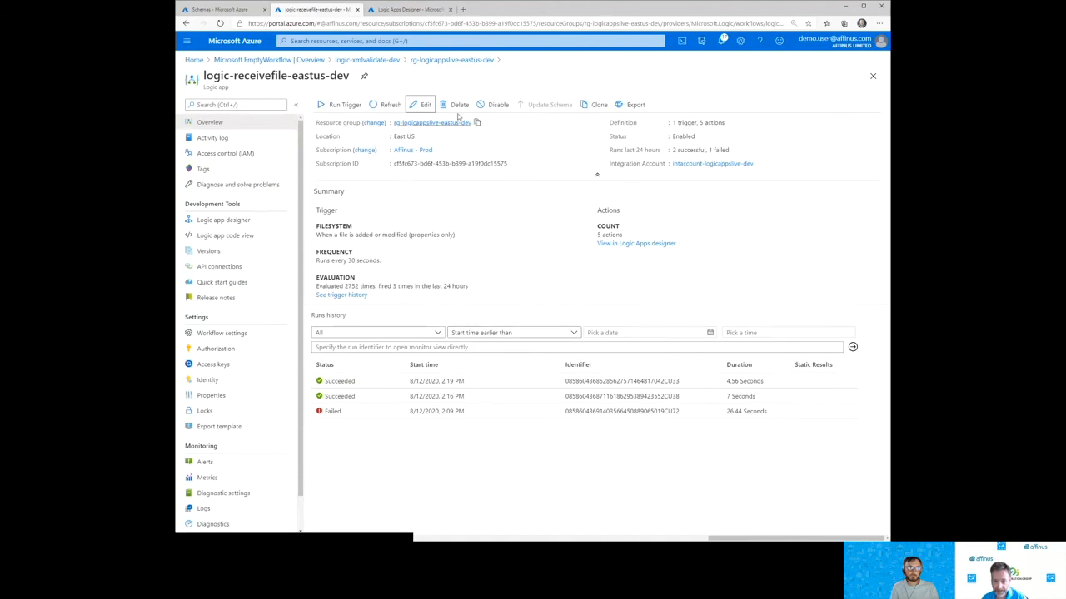
{"action": "left_click", "coordinate": [388, 105]}
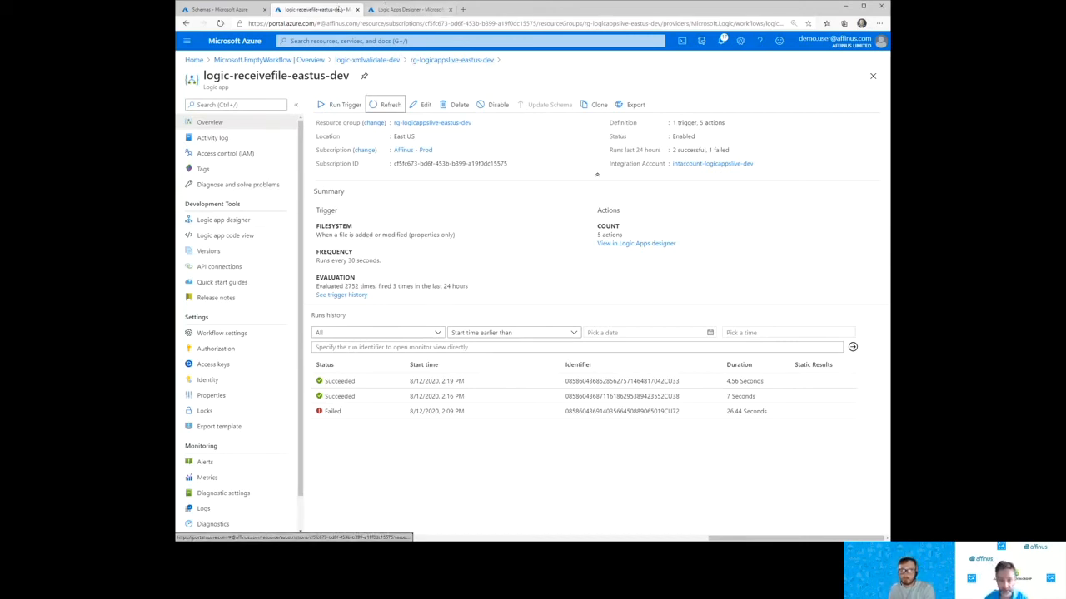
Find Service Bus in the Marketplace as a new resource for resource group rg-logicappslive-eastus-dev.
{"action": "left_click", "coordinate": [221, 10]}
{"action": "left_click", "coordinate": [308, 60]}
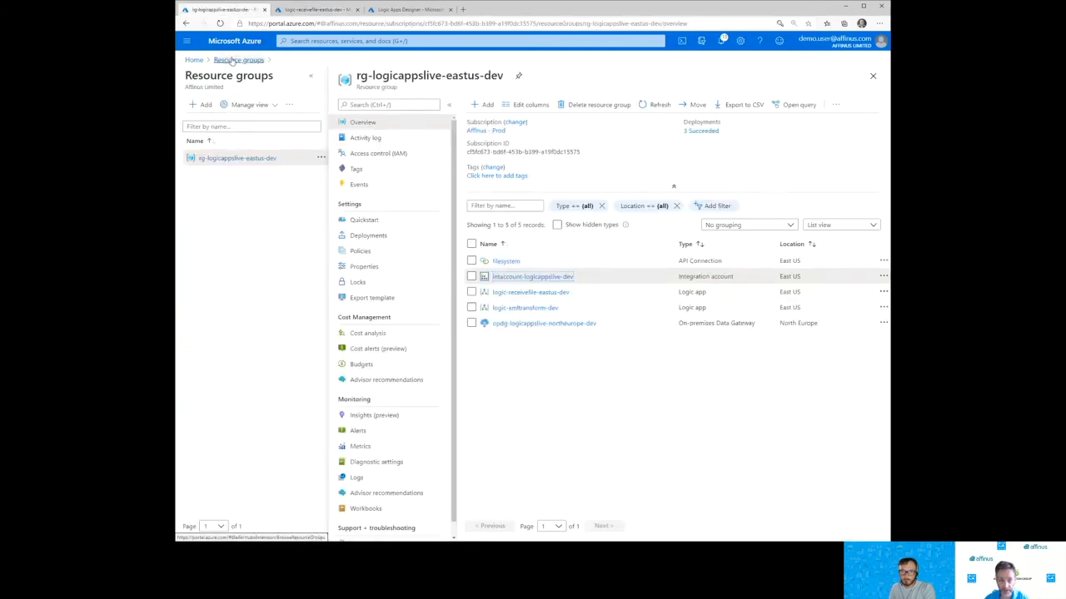
{"action": "left_click", "coordinate": [484, 105]}
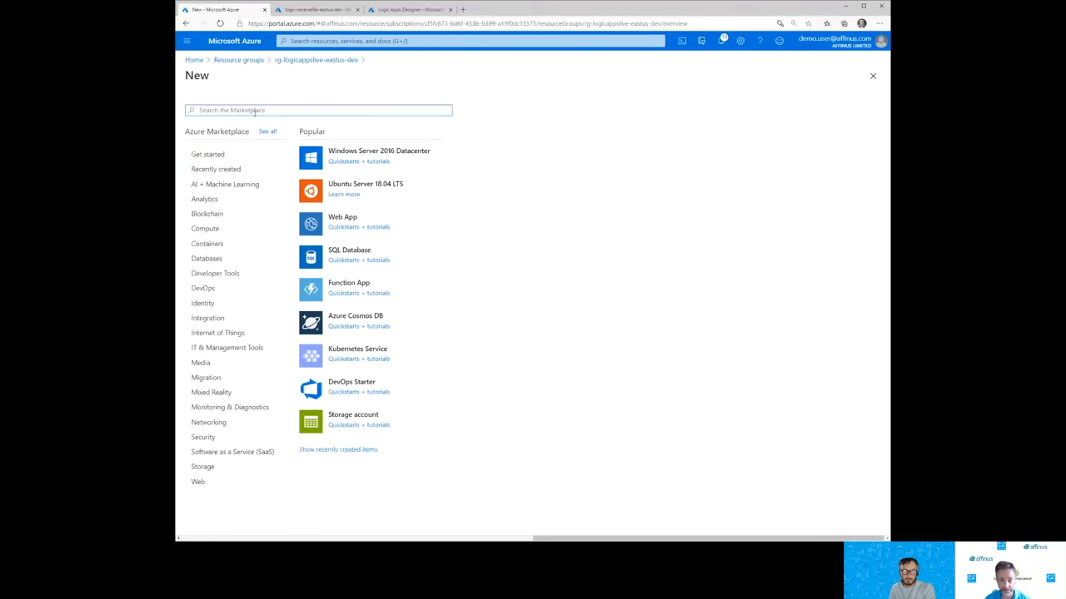
{"action": "type", "text": "service"}
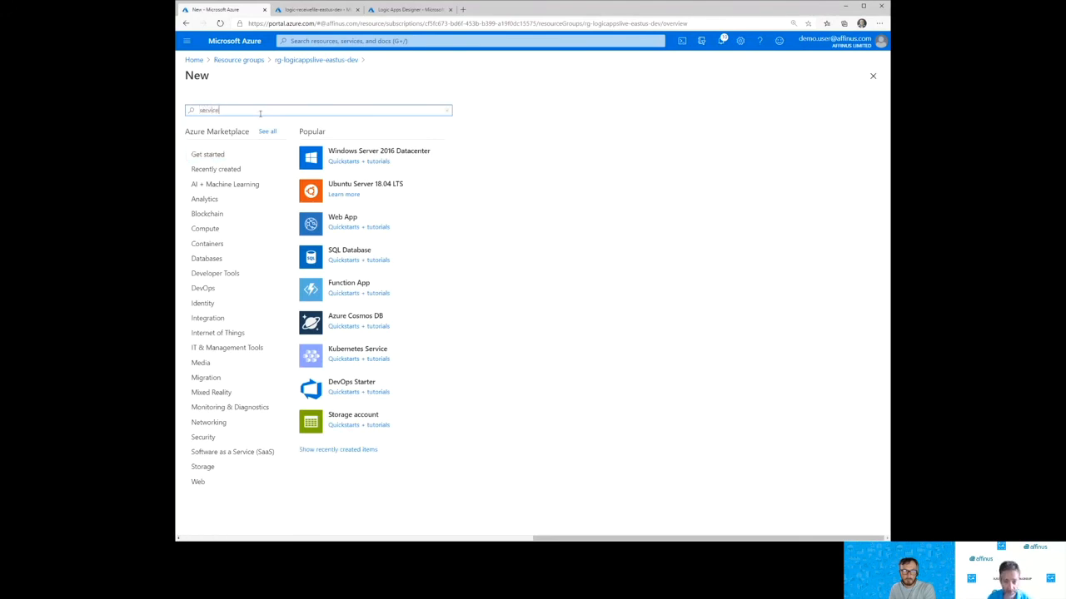
{"action": "left_click", "coordinate": [218, 194]}
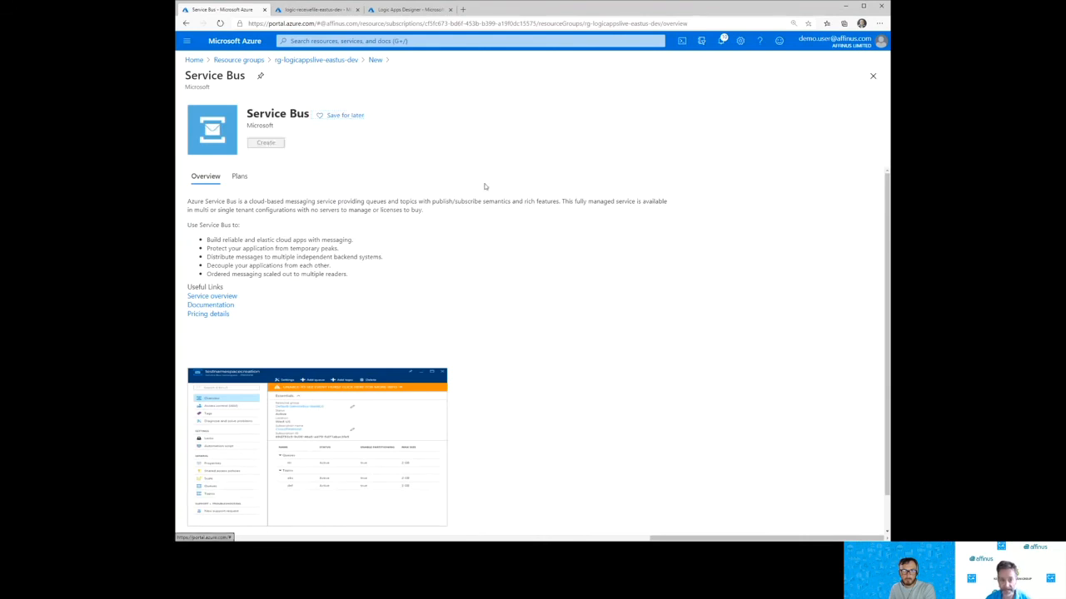
Name the new Service Bus namespace sb-logicappslive-dev.
{"action": "left_click", "coordinate": [355, 264]}
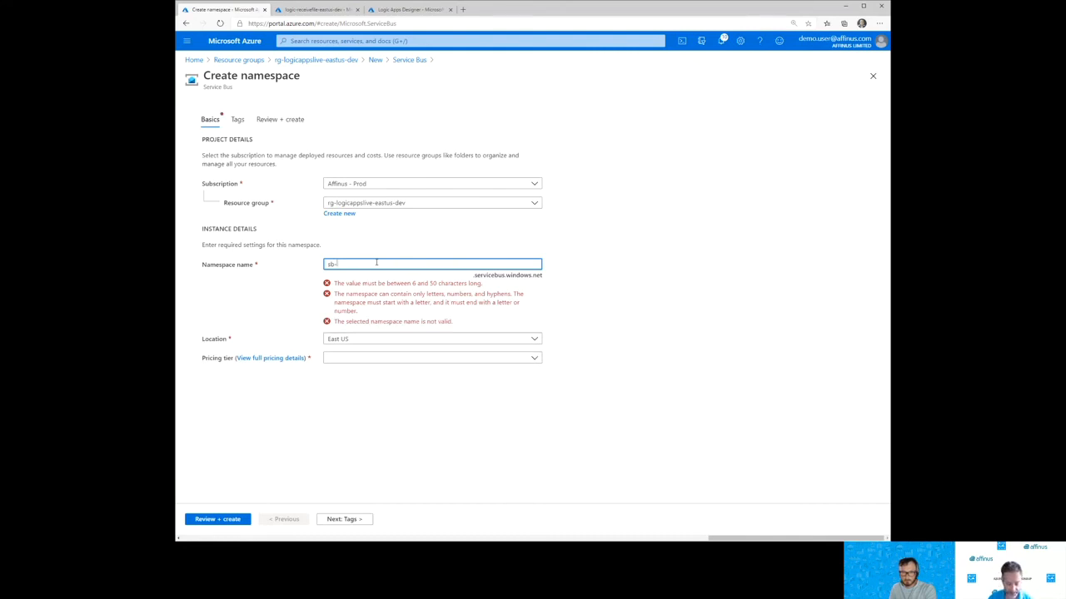
{"action": "type", "text": "logicappslive"}
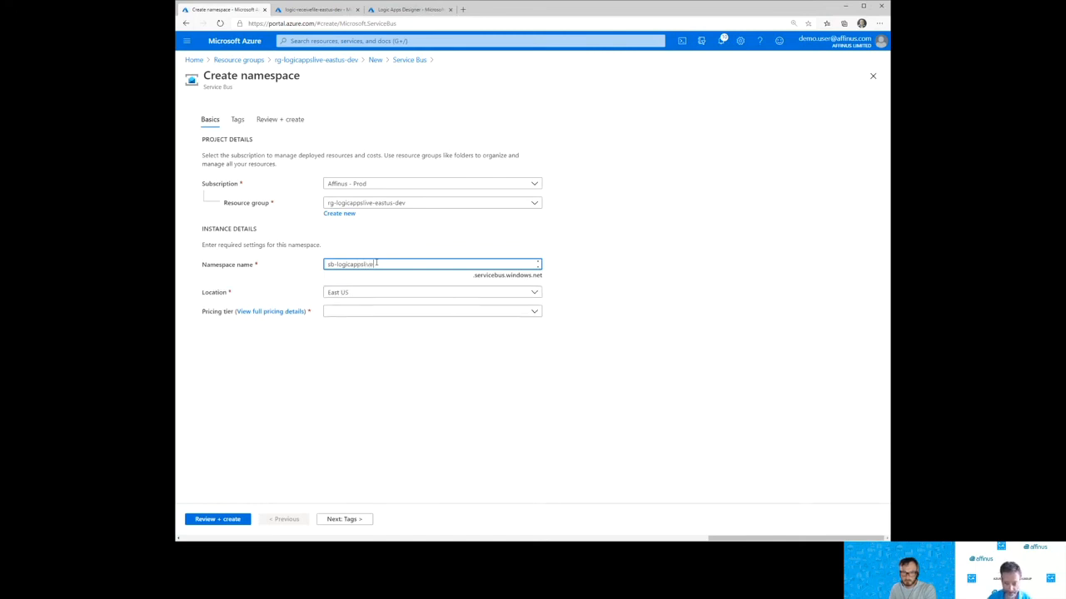
{"action": "type", "text": "-dev"}
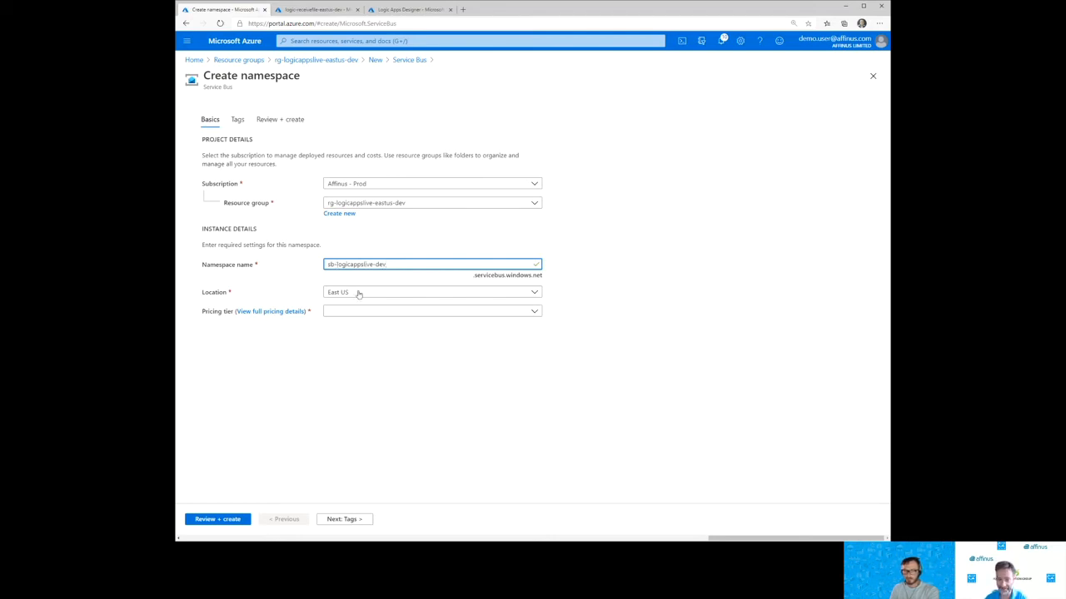
Choose the Standard pricing tier for the sb-logicappslive-dev namespace, validate the settings and create it.
{"action": "left_click", "coordinate": [533, 310]}
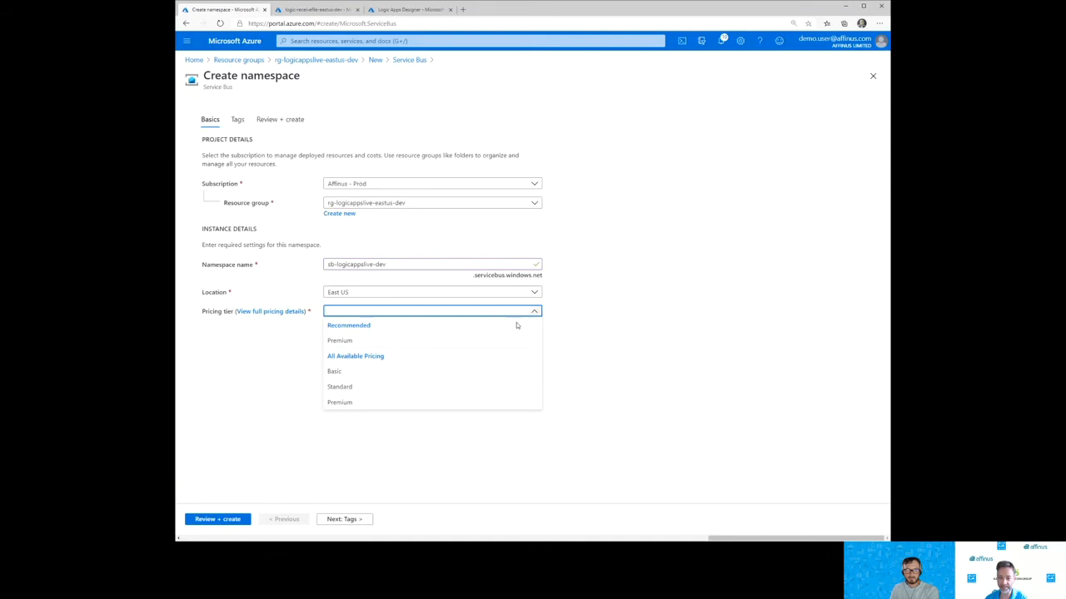
{"action": "left_click", "coordinate": [346, 387]}
{"action": "left_click", "coordinate": [221, 521]}
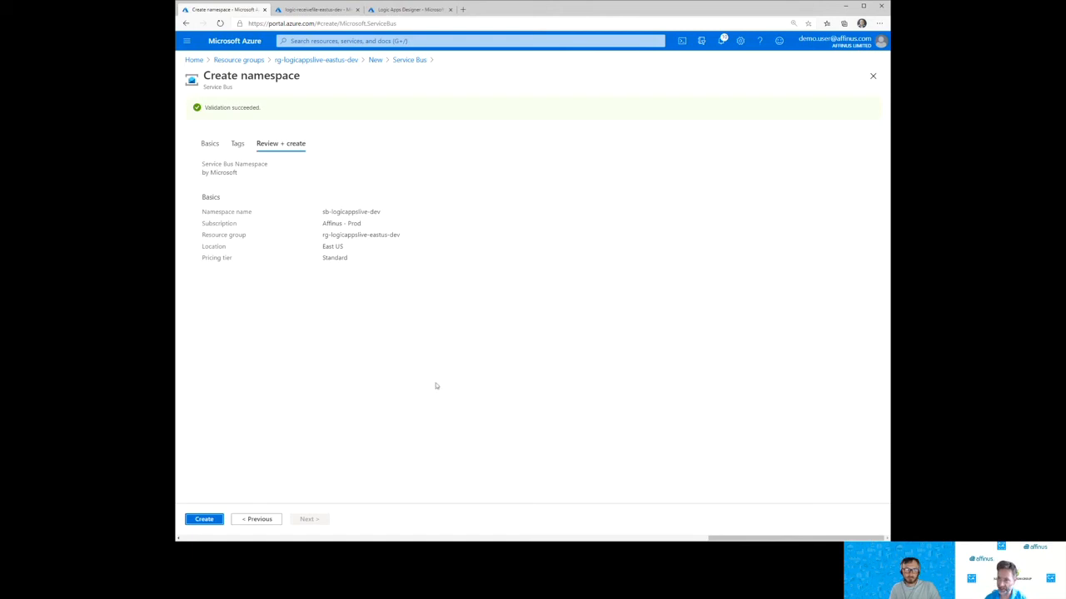
{"action": "left_click", "coordinate": [201, 519]}
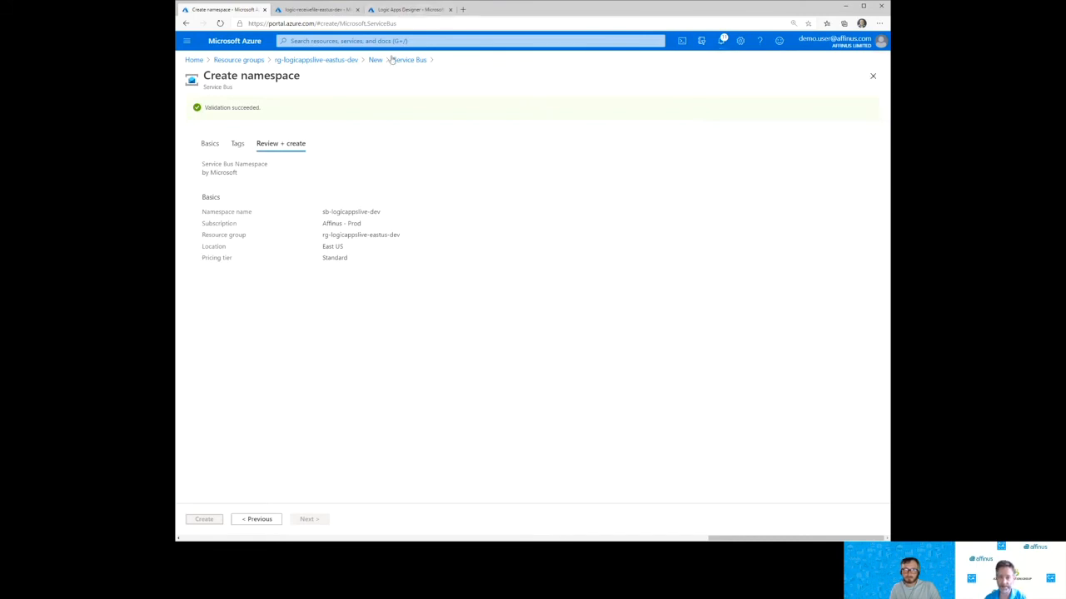
Refresh the runs history of logic-receivefile-eastus-dev and open its newest run.
{"action": "left_click", "coordinate": [322, 10]}
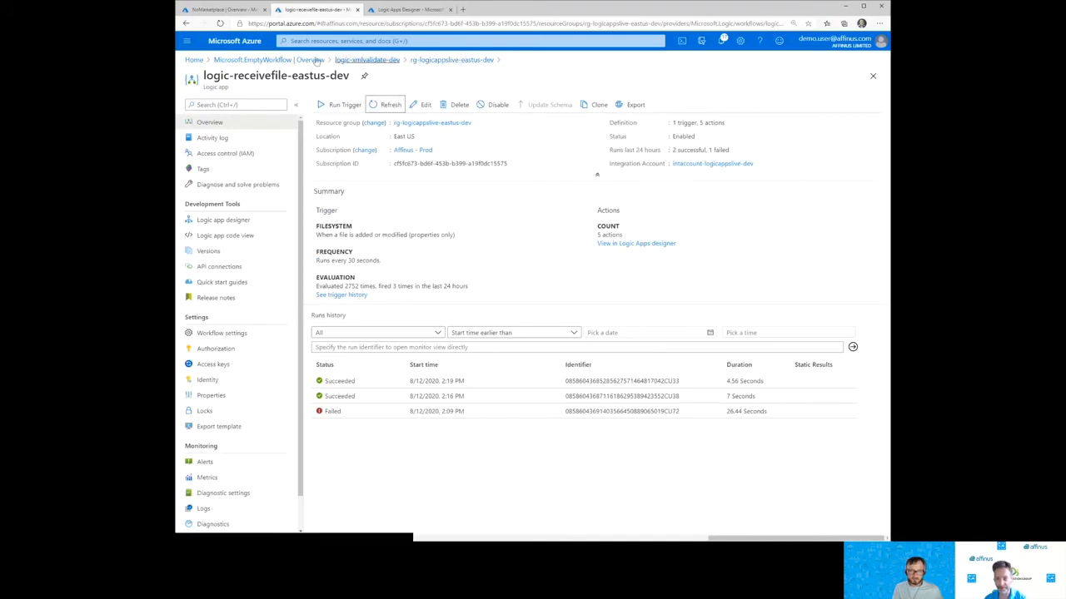
{"action": "left_click", "coordinate": [385, 105]}
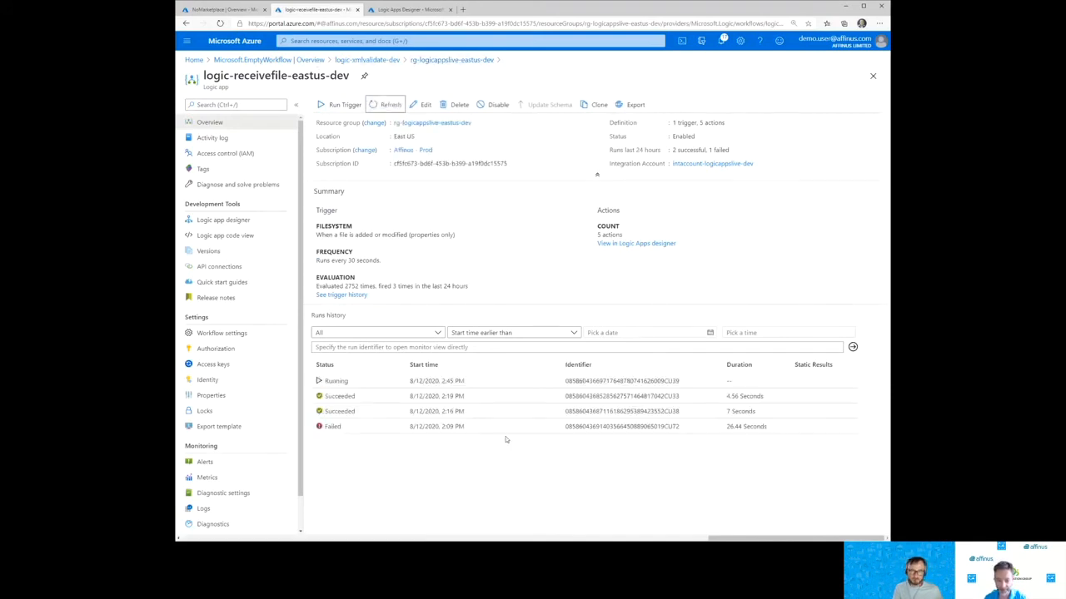
{"action": "left_click", "coordinate": [441, 381]}
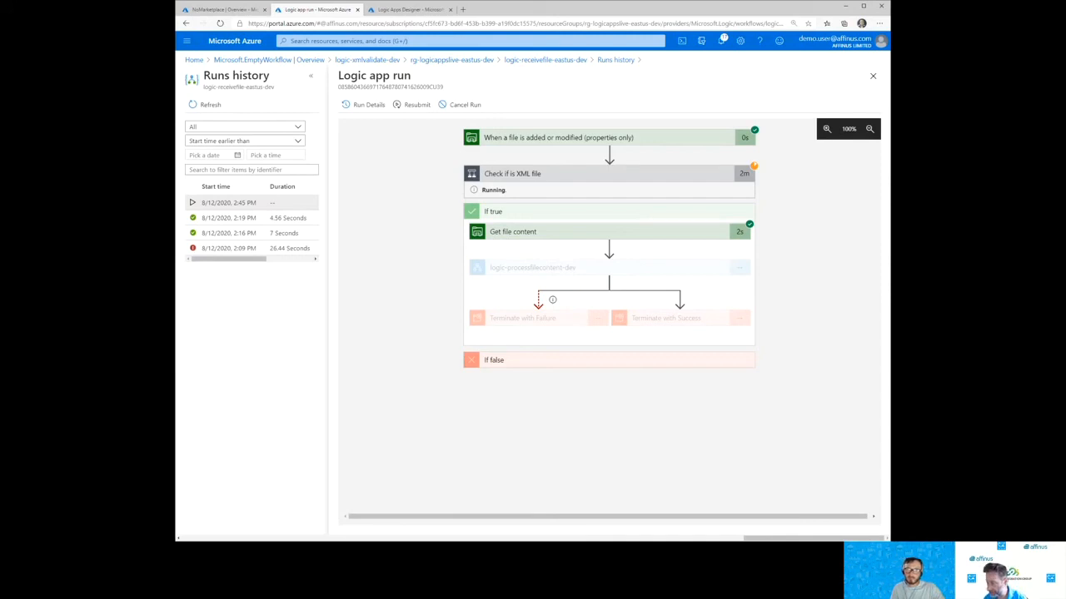
Open the newest run of logic-processfilecontent-dev and examine the inputs and outputs of its logic-xmltransform-dev action.
{"action": "left_click", "coordinate": [405, 10]}
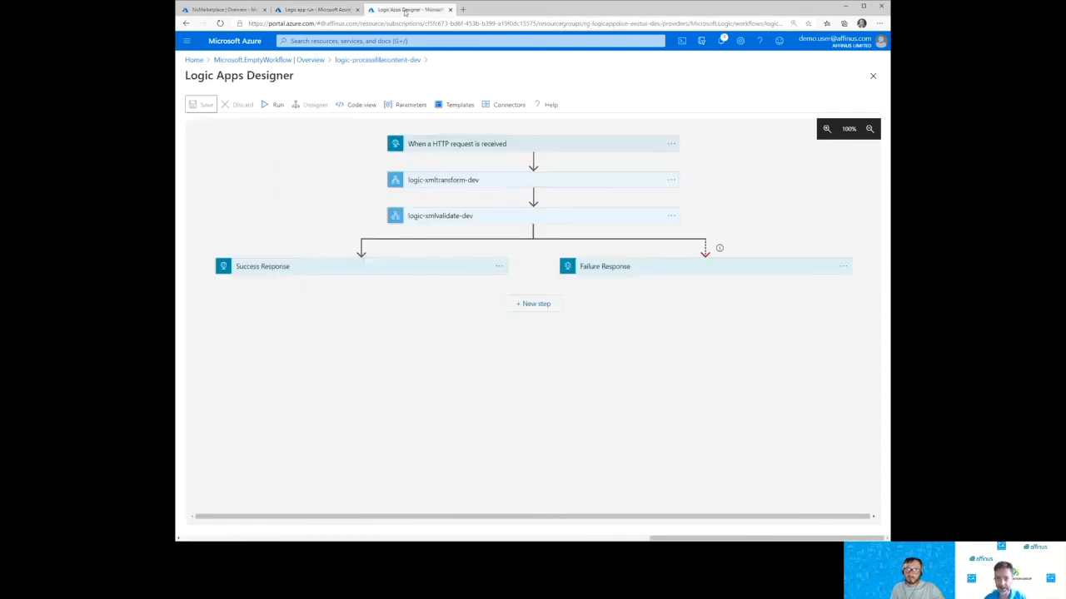
{"action": "left_click", "coordinate": [367, 60]}
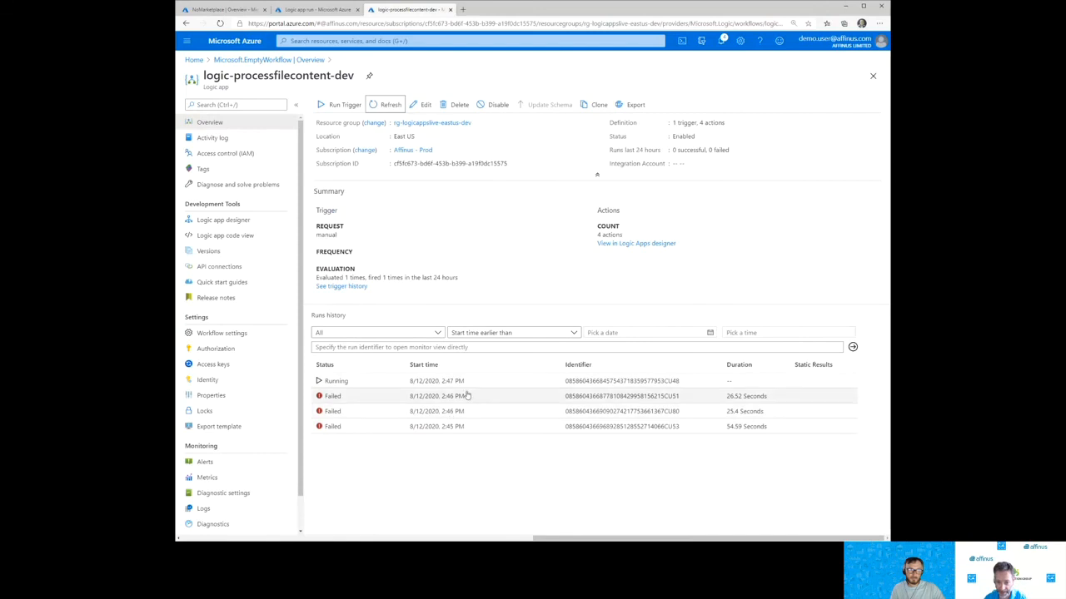
{"action": "left_click", "coordinate": [443, 383]}
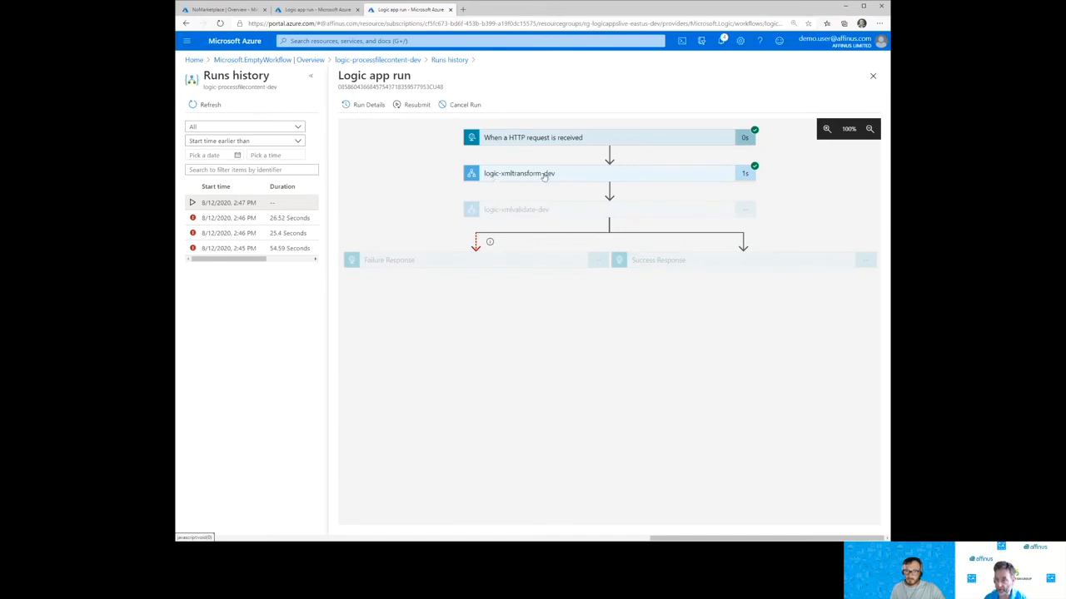
{"action": "left_click", "coordinate": [600, 173]}
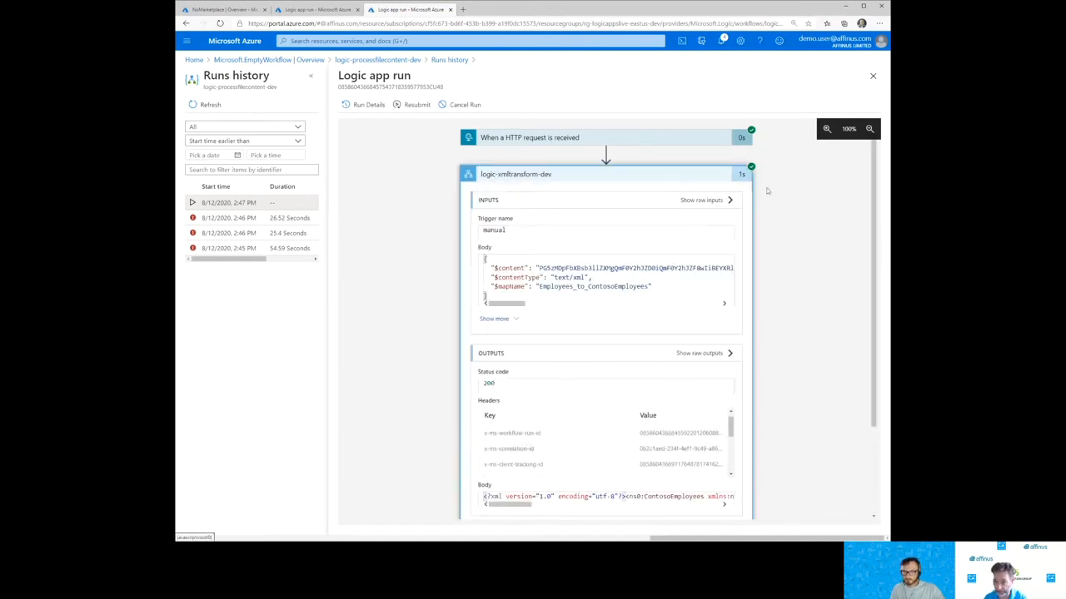
{"action": "left_click", "coordinate": [724, 175]}
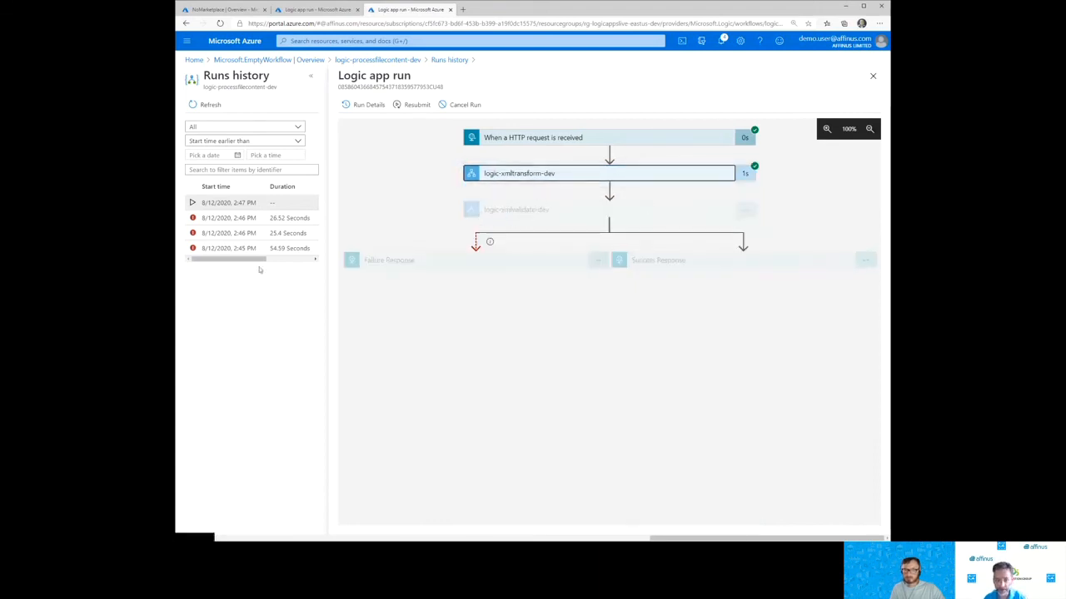
In the latest failed logic-processfilecontent-dev run, examine the raw outputs and raw inputs of the logic-xmlvalidate-dev action.
{"action": "left_click", "coordinate": [246, 220]}
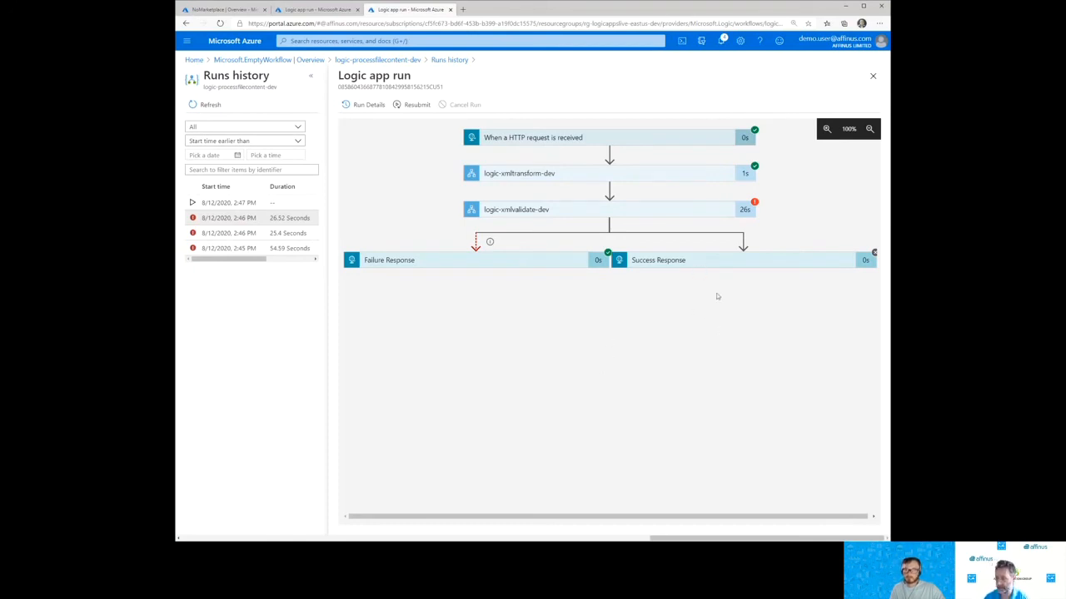
{"action": "left_click", "coordinate": [495, 209]}
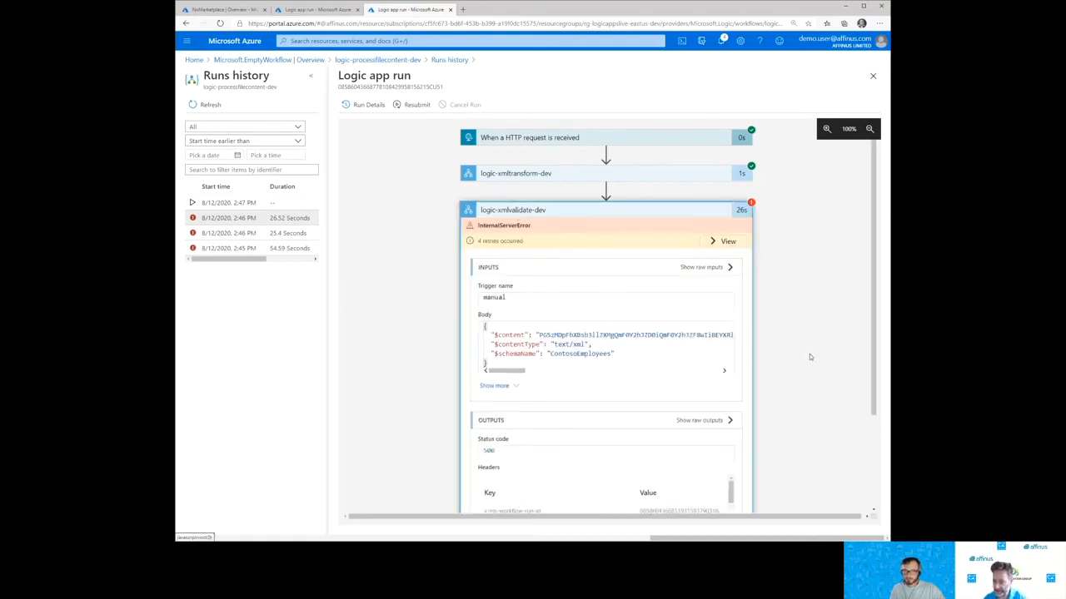
{"action": "scroll", "coordinate": [809, 356], "scroll_direction": "down", "scroll_amount": 1}
{"action": "scroll", "coordinate": [715, 381], "scroll_direction": "down", "scroll_amount": 1}
{"action": "scroll", "coordinate": [691, 387], "scroll_direction": "down", "scroll_amount": 4}
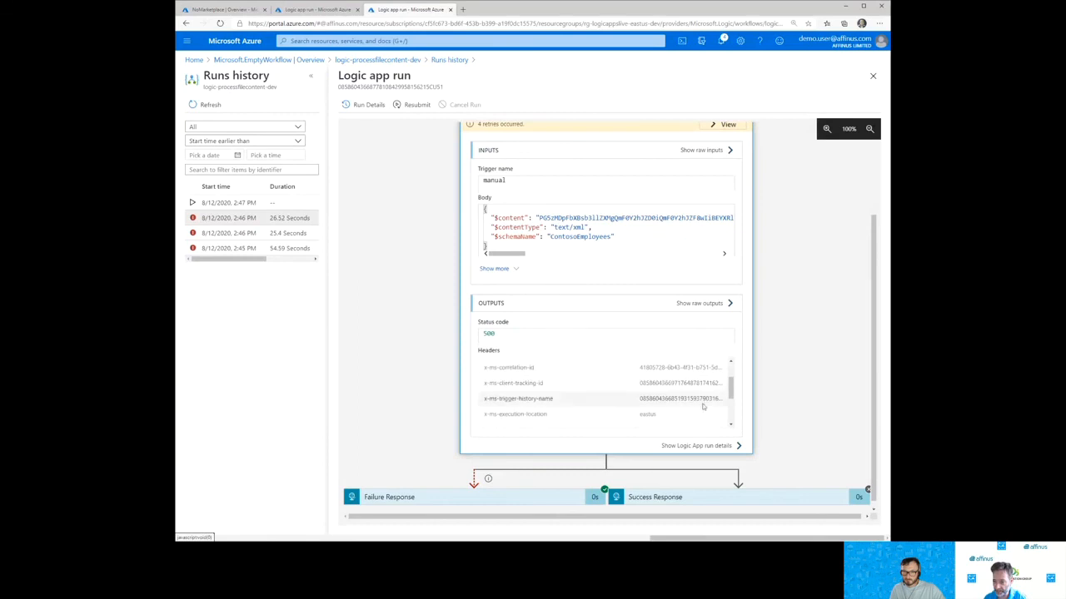
{"action": "scroll", "coordinate": [786, 359], "scroll_direction": "down", "scroll_amount": 1}
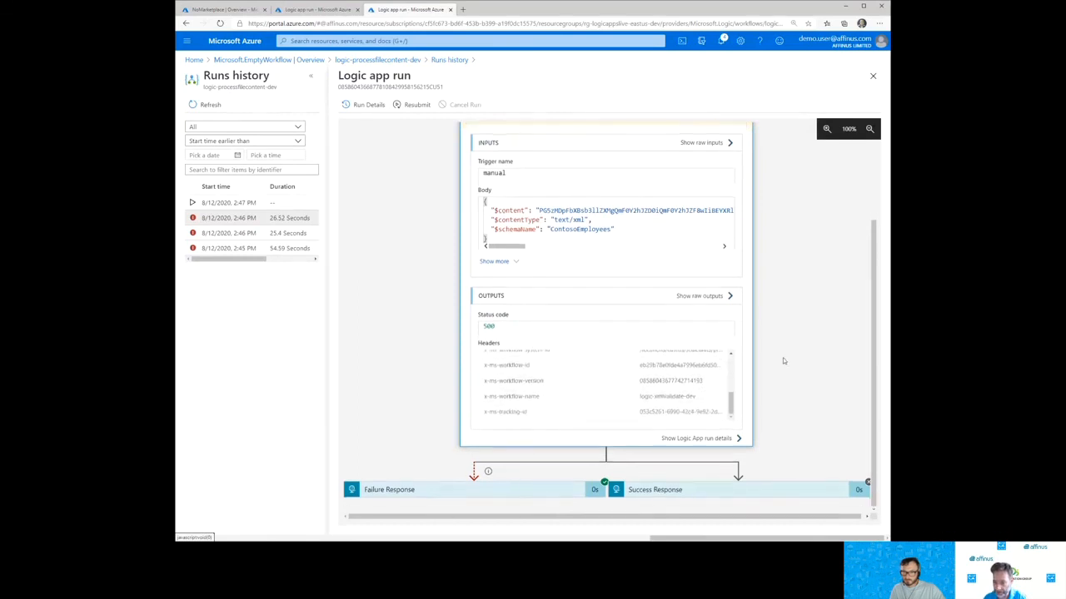
{"action": "left_click", "coordinate": [708, 297]}
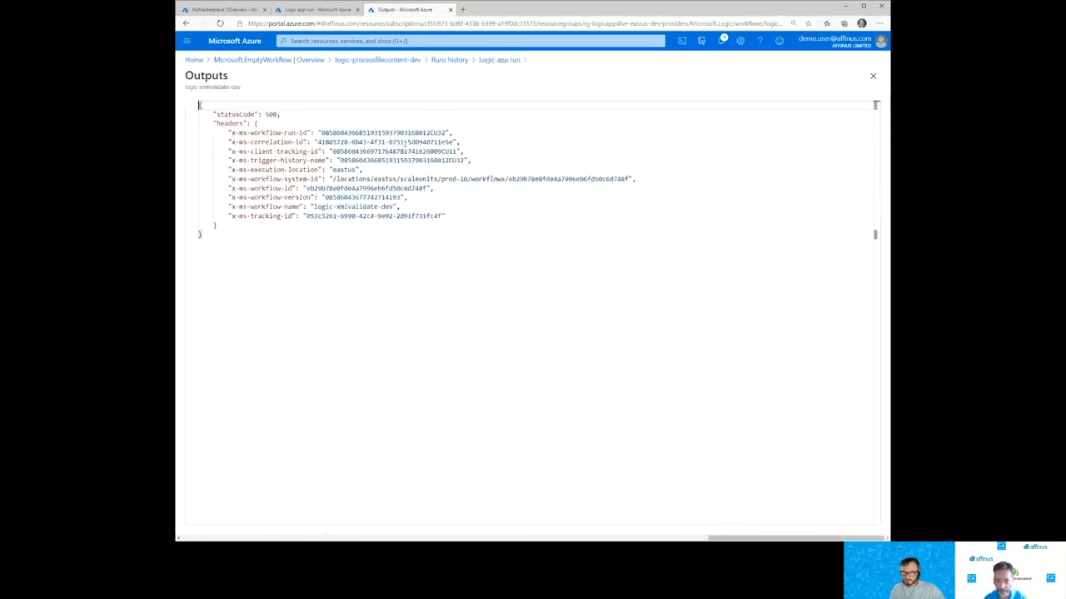
{"action": "double_click", "coordinate": [366, 209]}
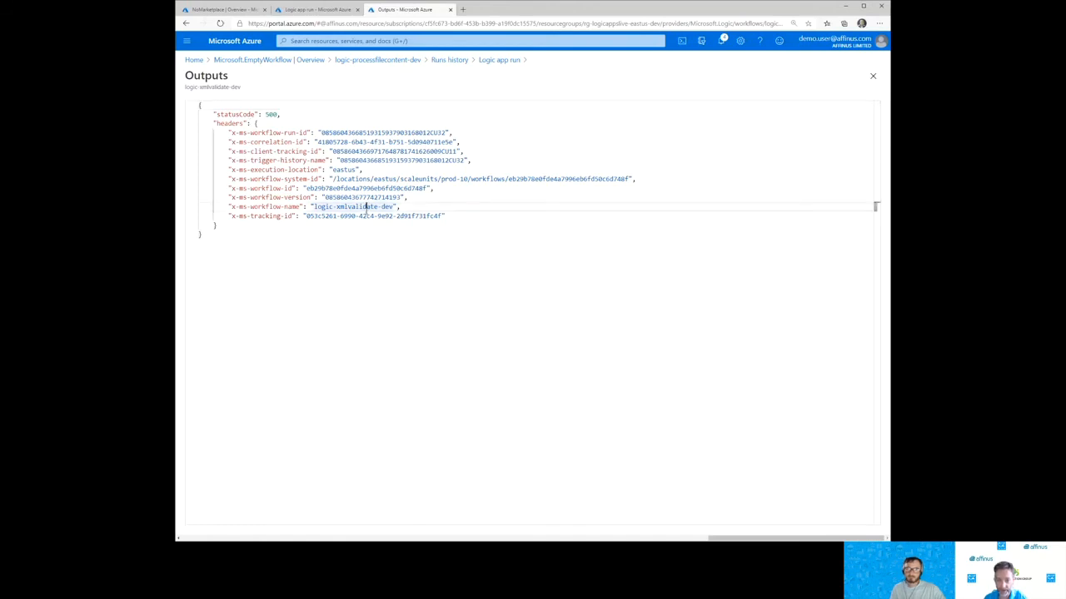
{"action": "left_click", "coordinate": [500, 60]}
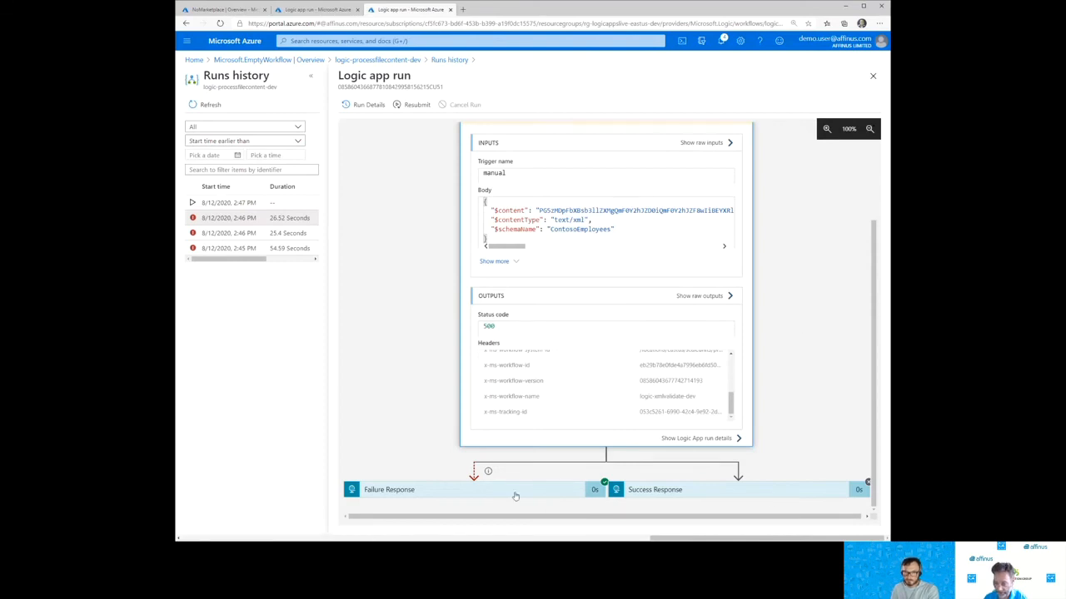
{"action": "left_click", "coordinate": [706, 145]}
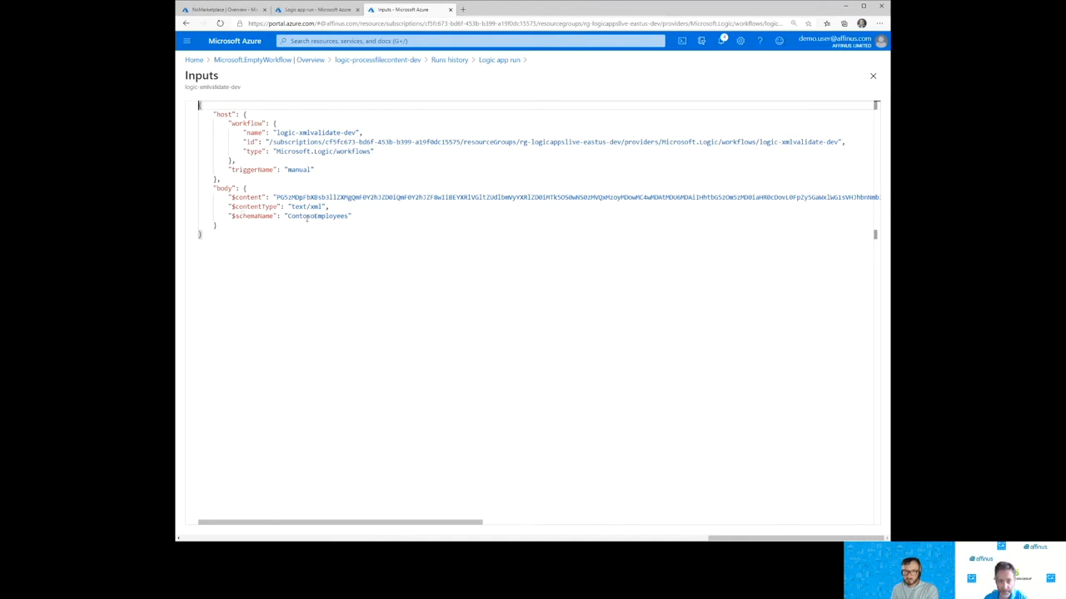
{"action": "left_click_drag", "start_coordinate": [277, 198], "coordinate": [313, 197]}
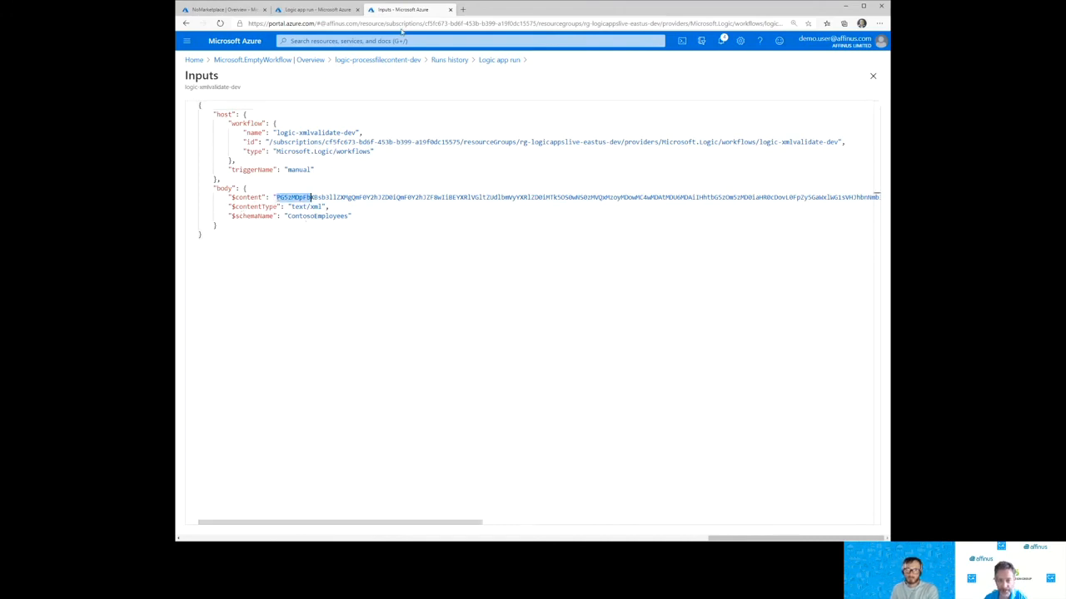
Check the logic-processfilecontent-dev runs history and the progress of the open logic-receivefile-eastus-dev run.
{"action": "left_click", "coordinate": [316, 9]}
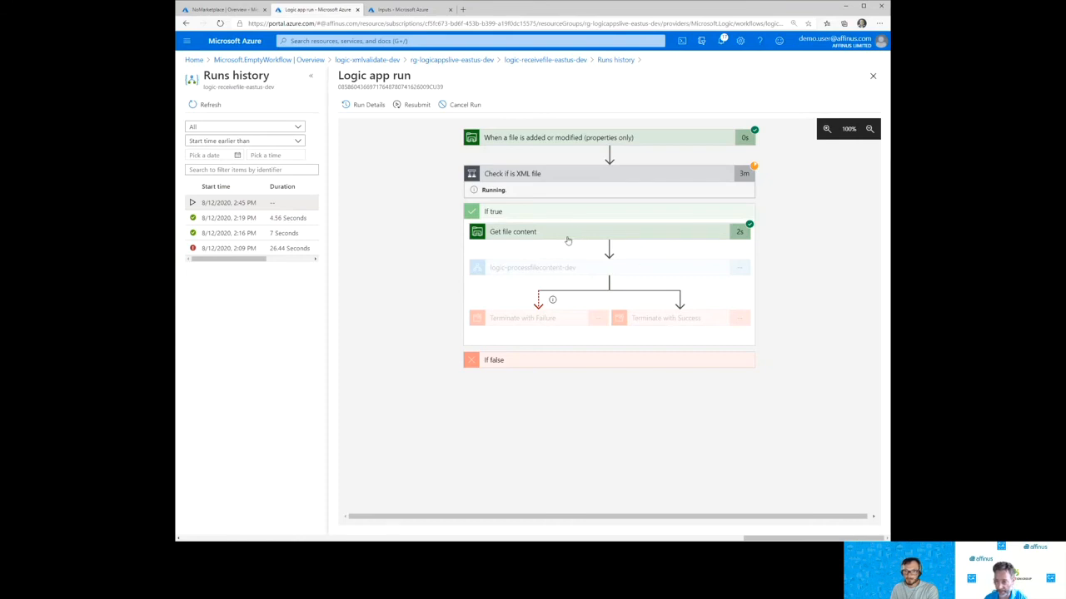
{"action": "left_click", "coordinate": [401, 9]}
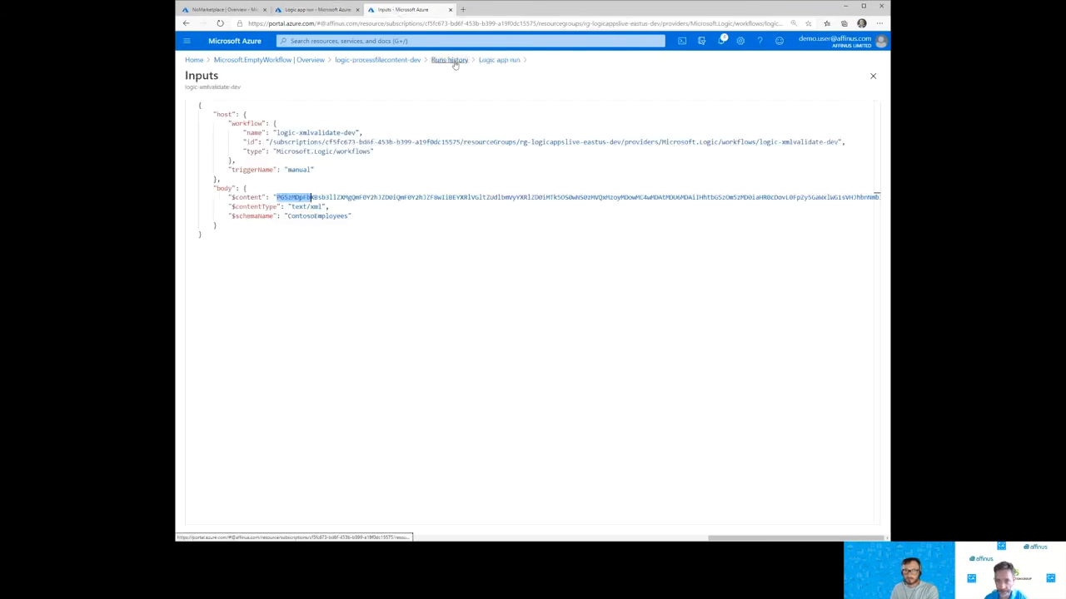
{"action": "left_click", "coordinate": [399, 61]}
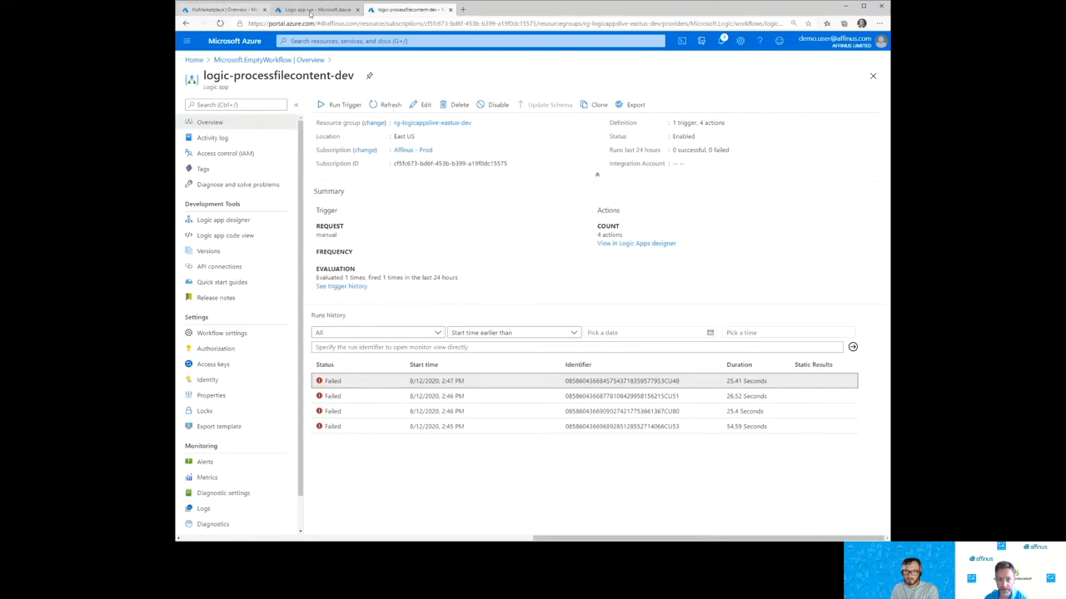
{"action": "left_click", "coordinate": [308, 10]}
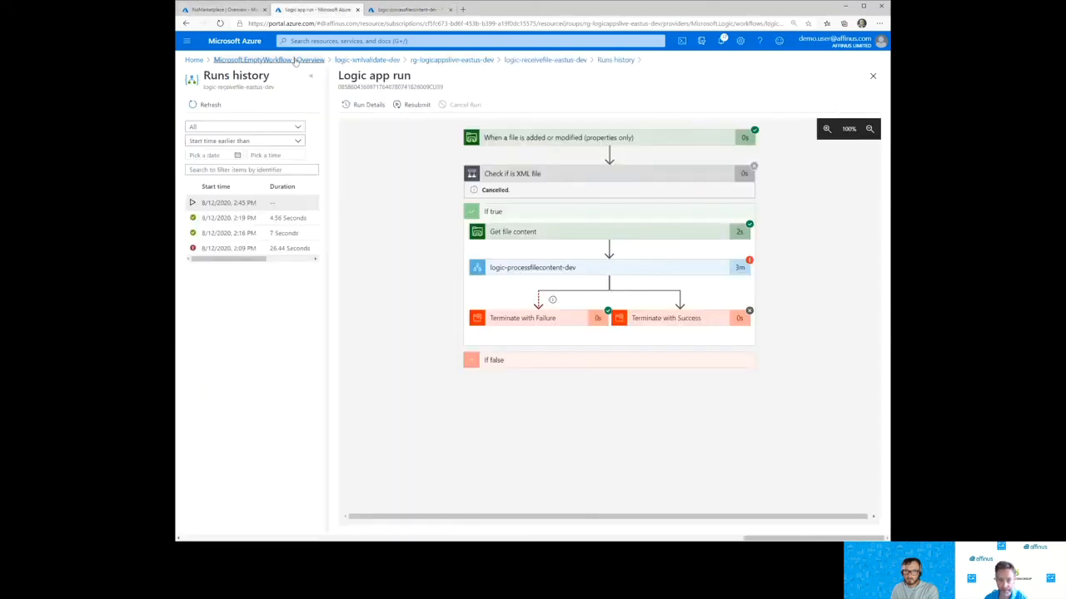
From resource group rg-logicappslive-eastus-dev, go to logic-xmlvalidate-dev and open its most recent run.
{"action": "left_click", "coordinate": [457, 62]}
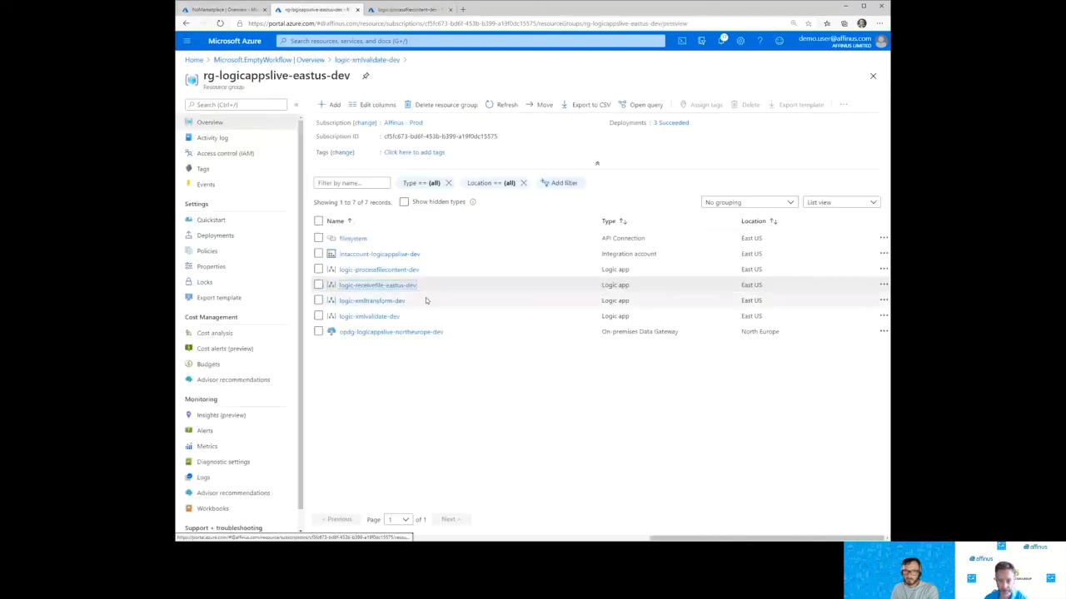
{"action": "left_click", "coordinate": [372, 317]}
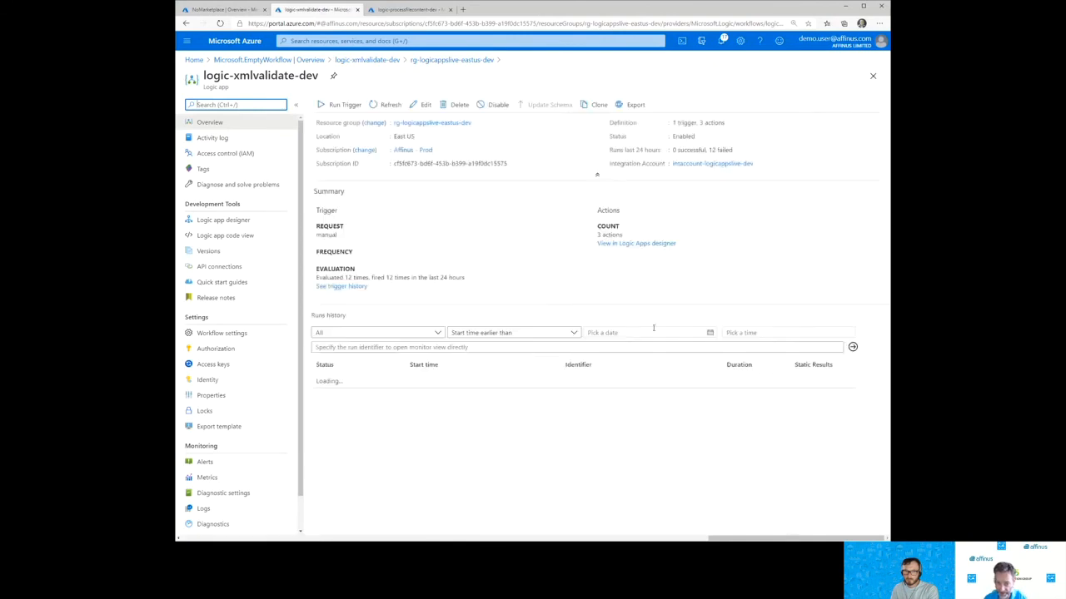
{"action": "scroll", "coordinate": [459, 483], "scroll_direction": "down", "scroll_amount": 2}
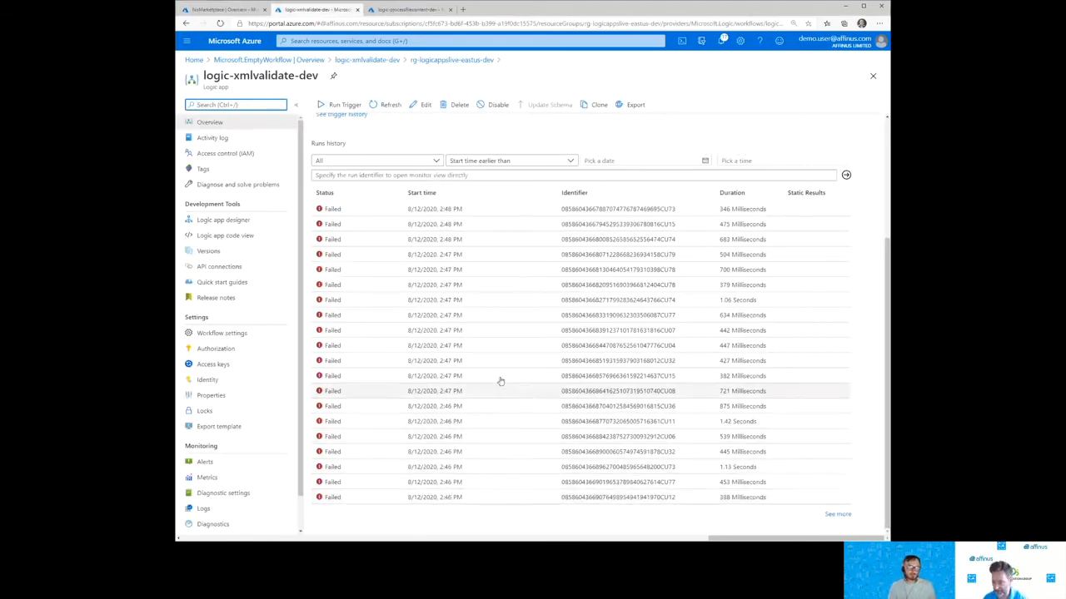
{"action": "left_click", "coordinate": [440, 209]}
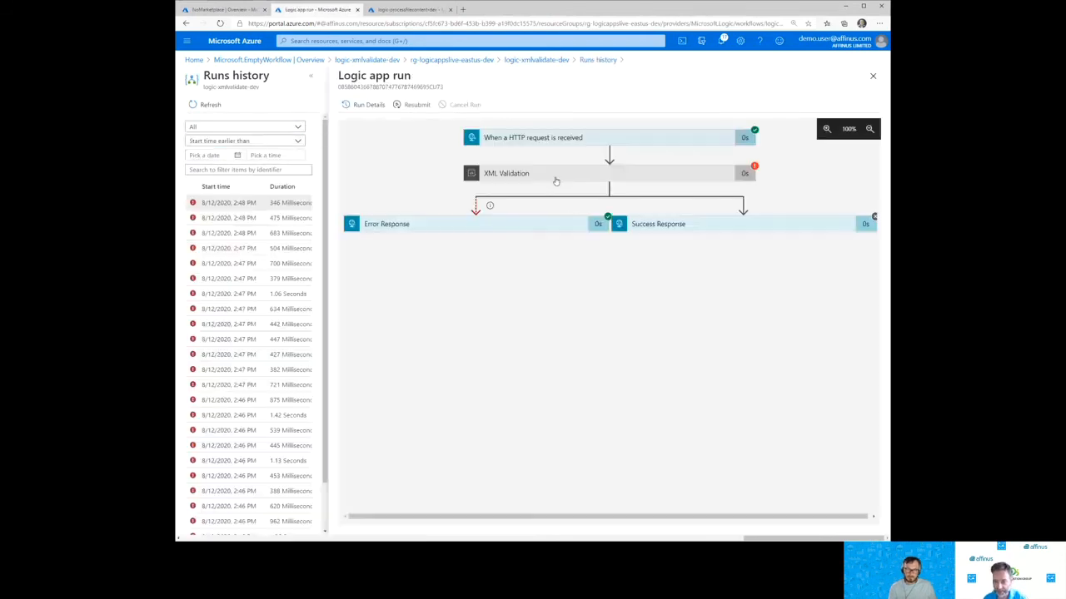
Examine the input content, schema name and error output of the run's XML Validation action.
{"action": "left_click", "coordinate": [620, 175]}
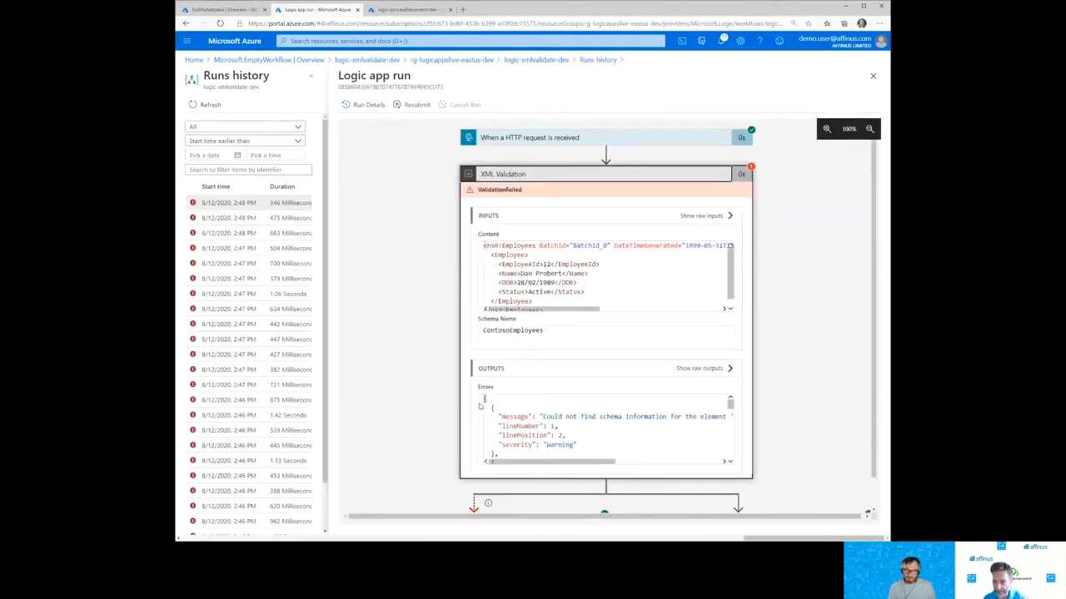
{"action": "left_click_drag", "start_coordinate": [612, 462], "coordinate": [721, 468]}
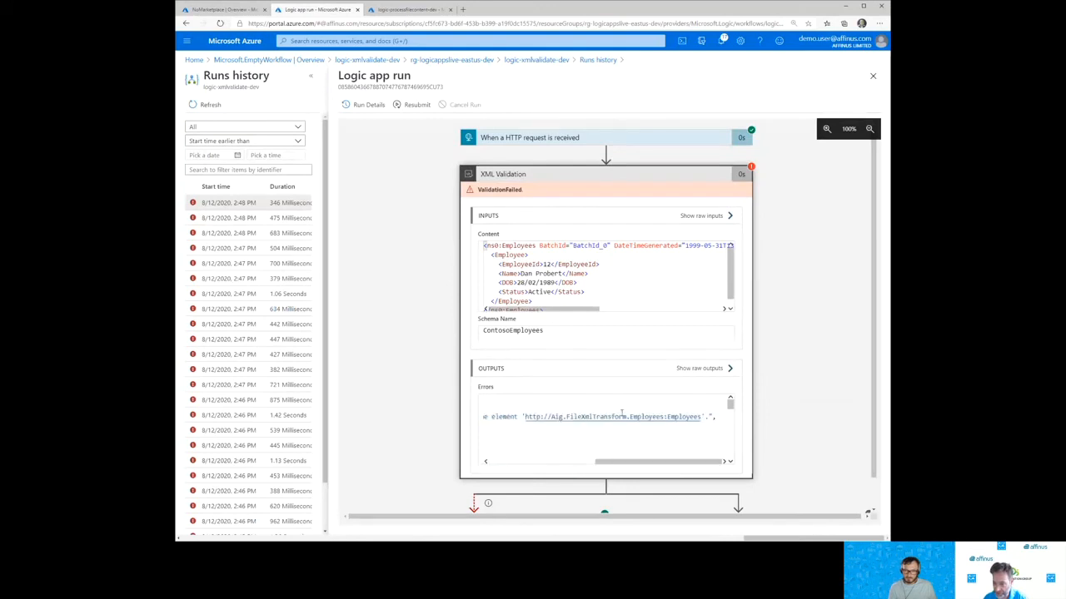
{"action": "left_click", "coordinate": [569, 462]}
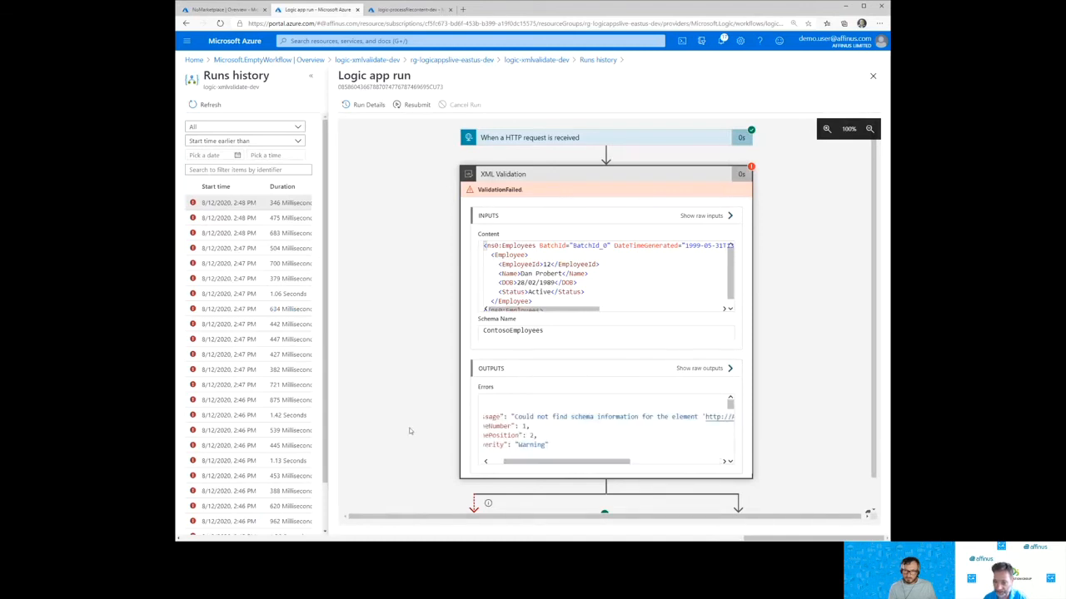
{"action": "scroll", "coordinate": [392, 454], "scroll_direction": "down", "scroll_amount": 1}
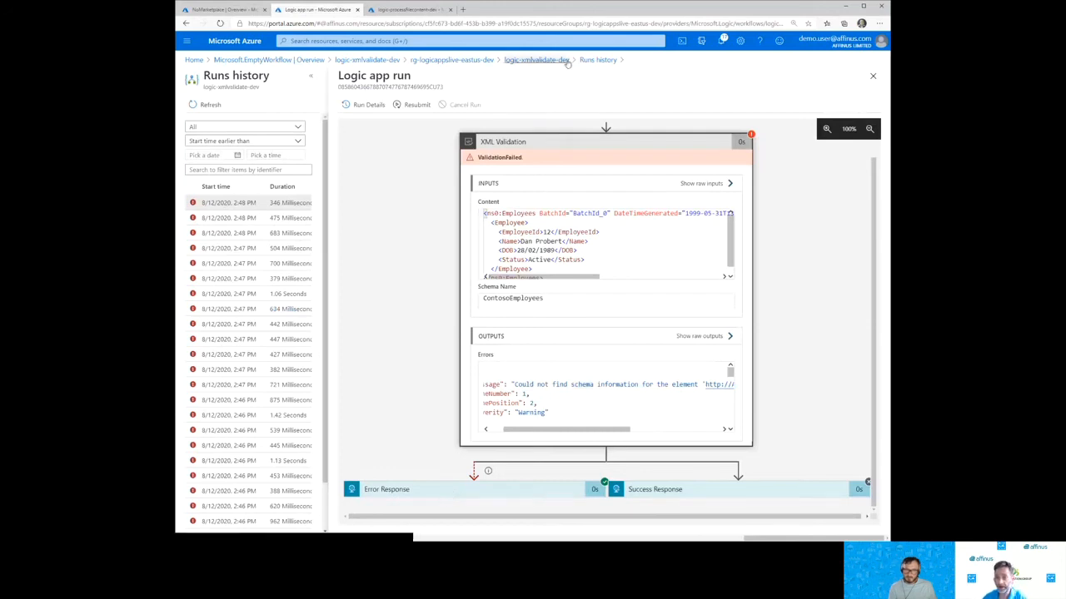
Return to resource group rg-logicappslive-eastus-dev and open the logic-processfilecontent-dev logic app.
{"action": "left_click", "coordinate": [536, 60]}
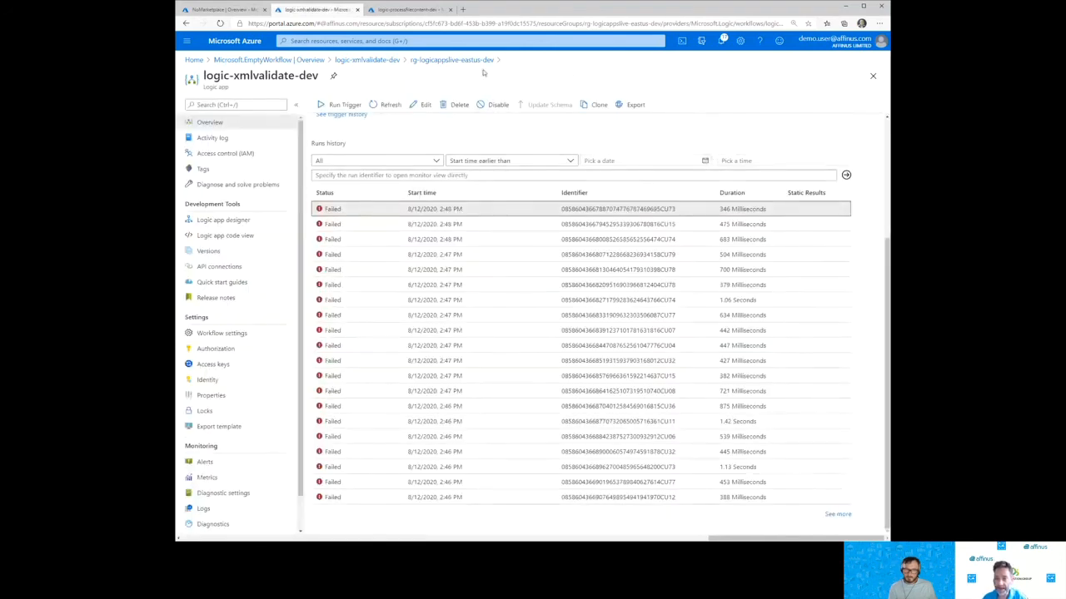
{"action": "left_click", "coordinate": [442, 61]}
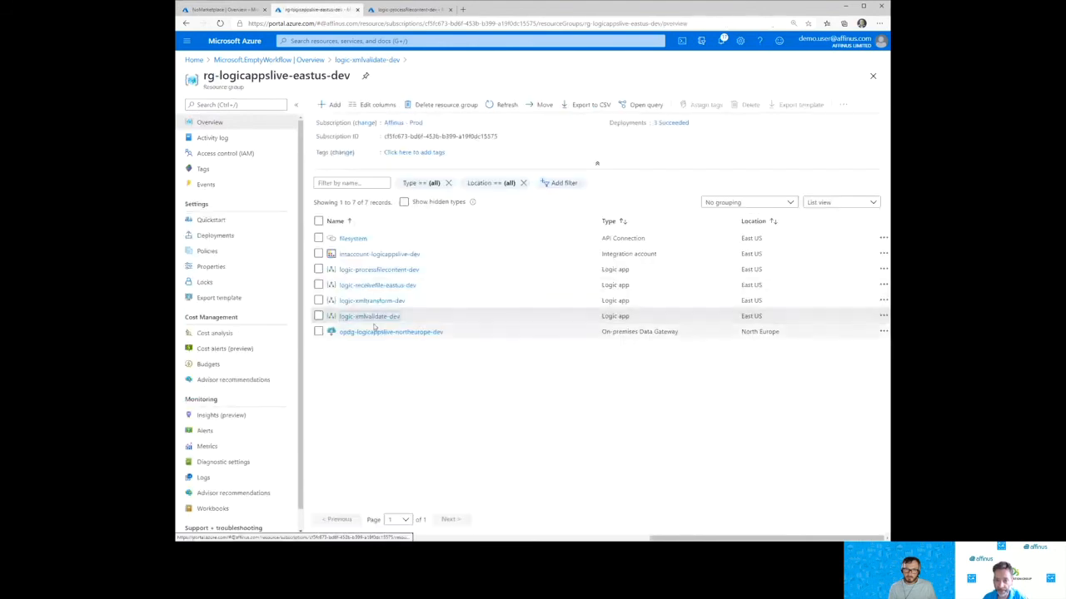
{"action": "left_click", "coordinate": [375, 271]}
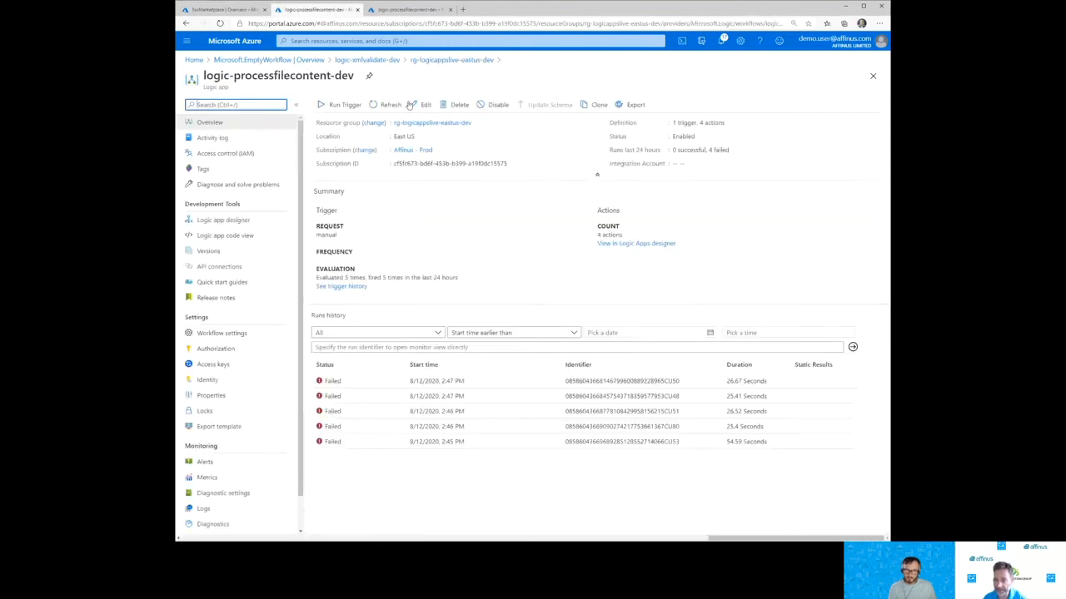
Check the most recent logic-processfilecontent-dev run, and go through resource group rg-logicappslive-eastus-dev to the logic-receivefile-eastus-dev logic app.
{"action": "left_click", "coordinate": [416, 382]}
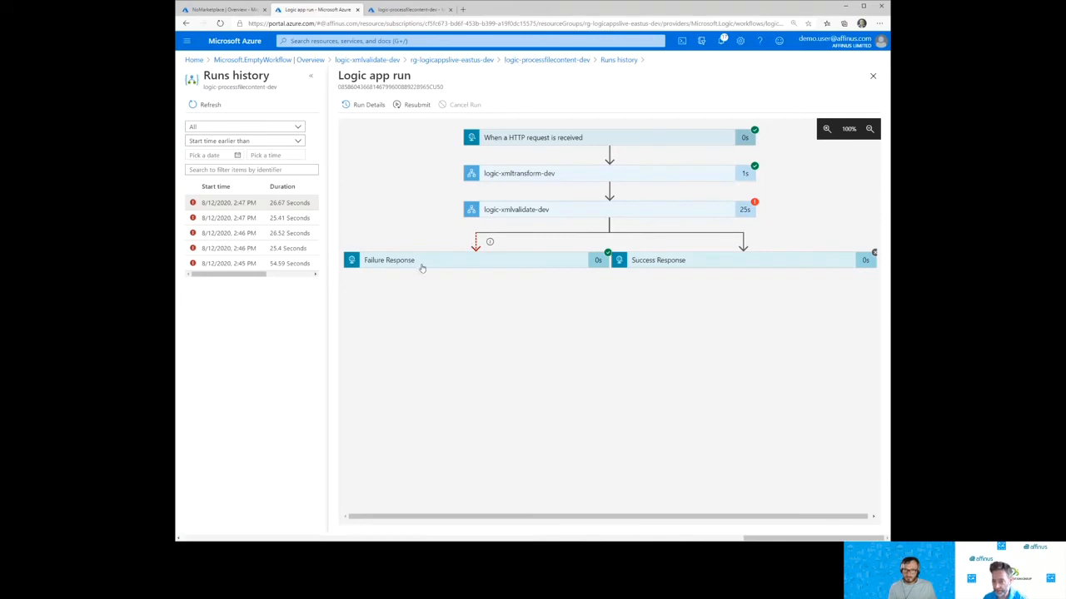
{"action": "left_click", "coordinate": [452, 60]}
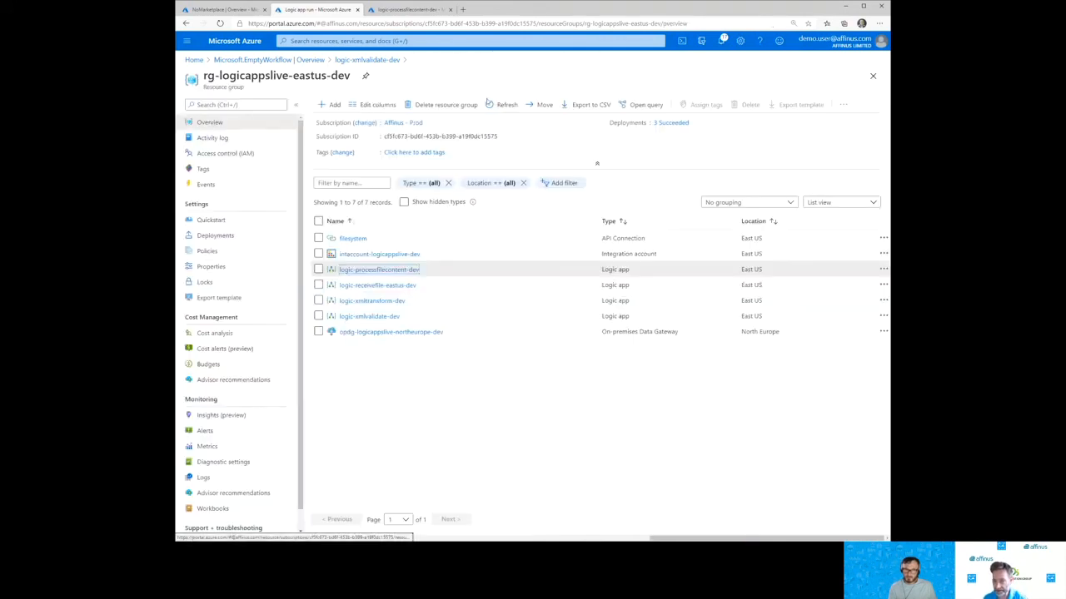
{"action": "left_click", "coordinate": [366, 286]}
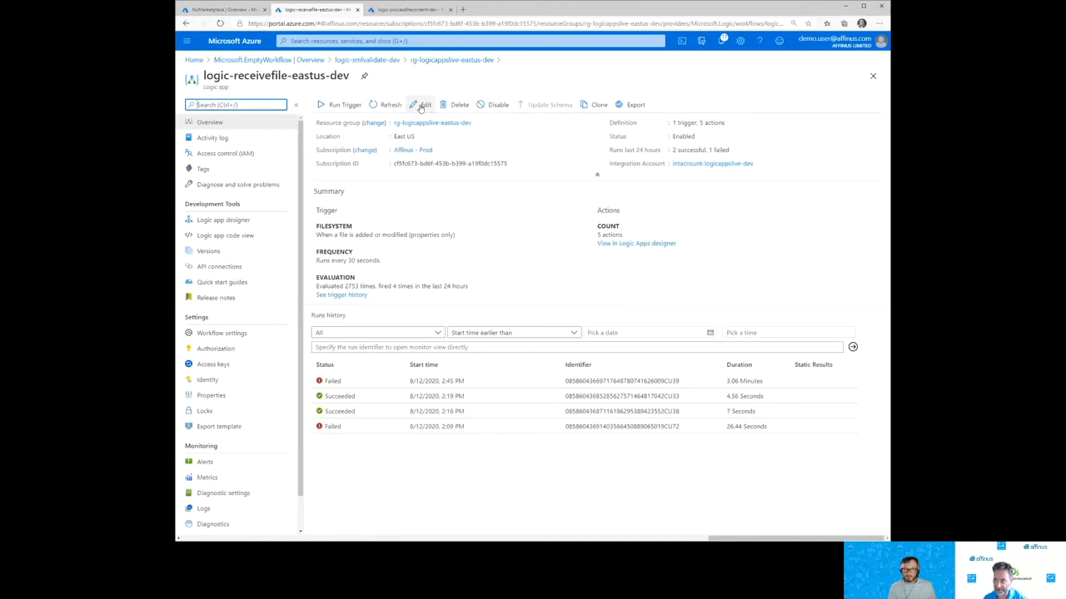
Open logic-receivefile-eastus-dev in the designer and inspect its file trigger, XML file condition and logic-processfilecontent-dev action.
{"action": "left_click", "coordinate": [422, 106]}
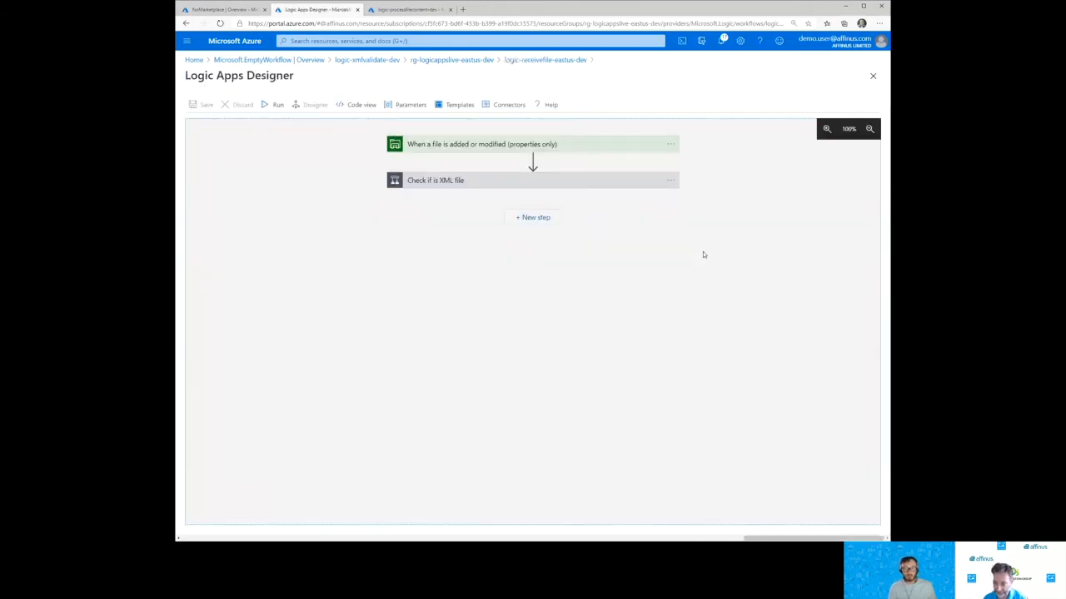
{"action": "left_click", "coordinate": [439, 145]}
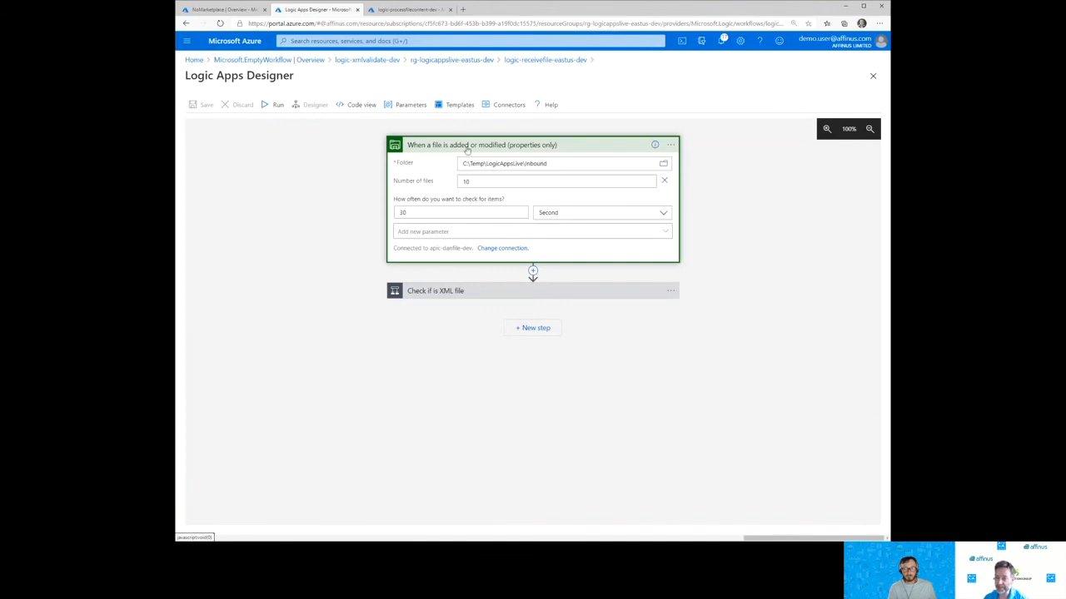
{"action": "left_click", "coordinate": [442, 145]}
{"action": "left_click", "coordinate": [460, 181]}
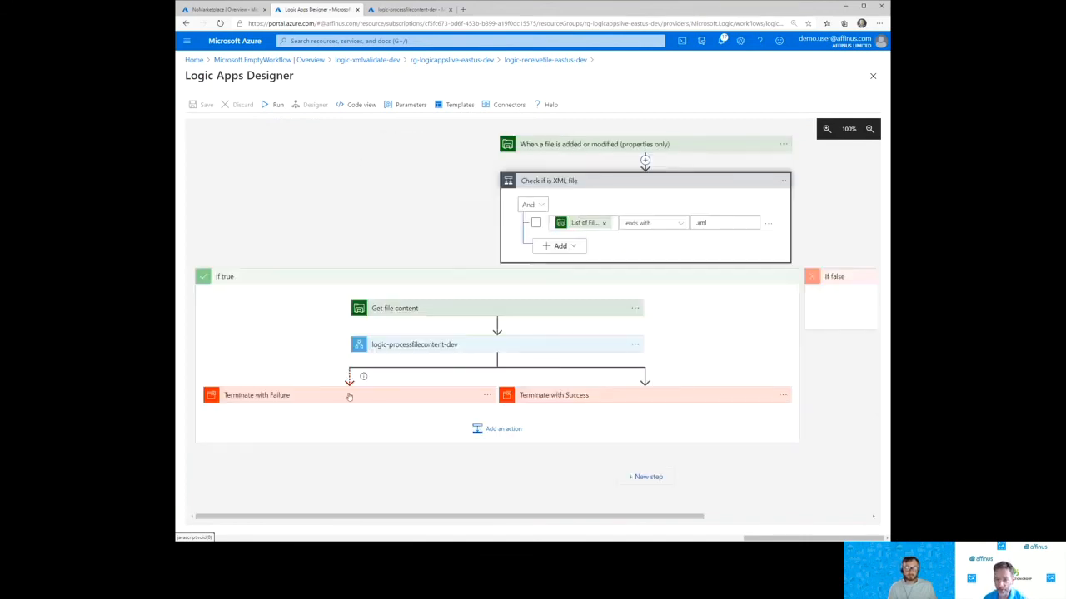
{"action": "left_click", "coordinate": [426, 348]}
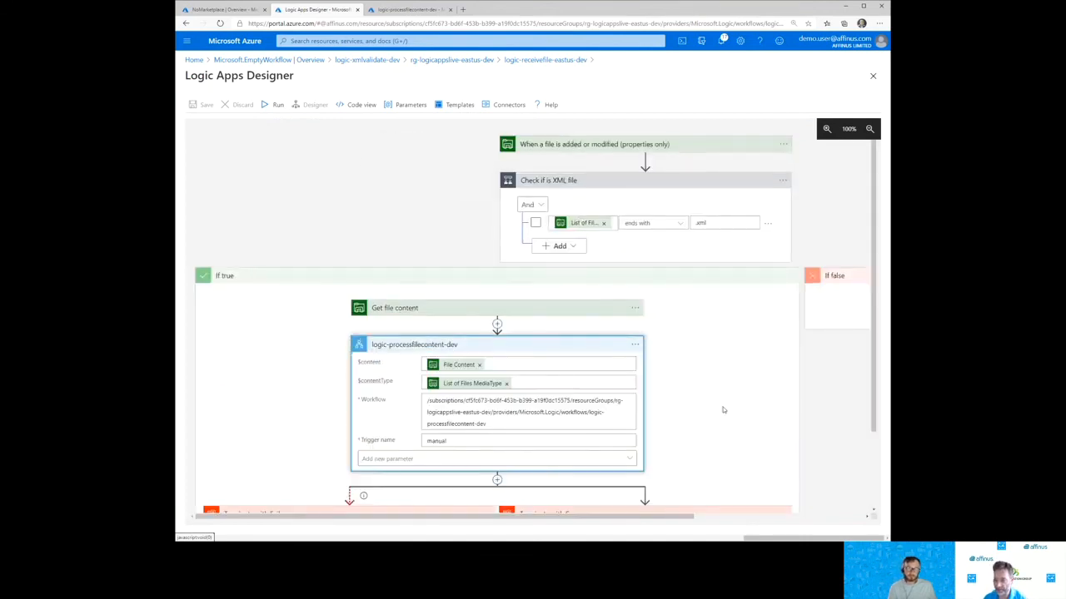
Try setting the retry policy type to None in the settings of the logic-processfilecontent-dev action.
{"action": "scroll", "coordinate": [723, 409], "scroll_direction": "down", "scroll_amount": 2}
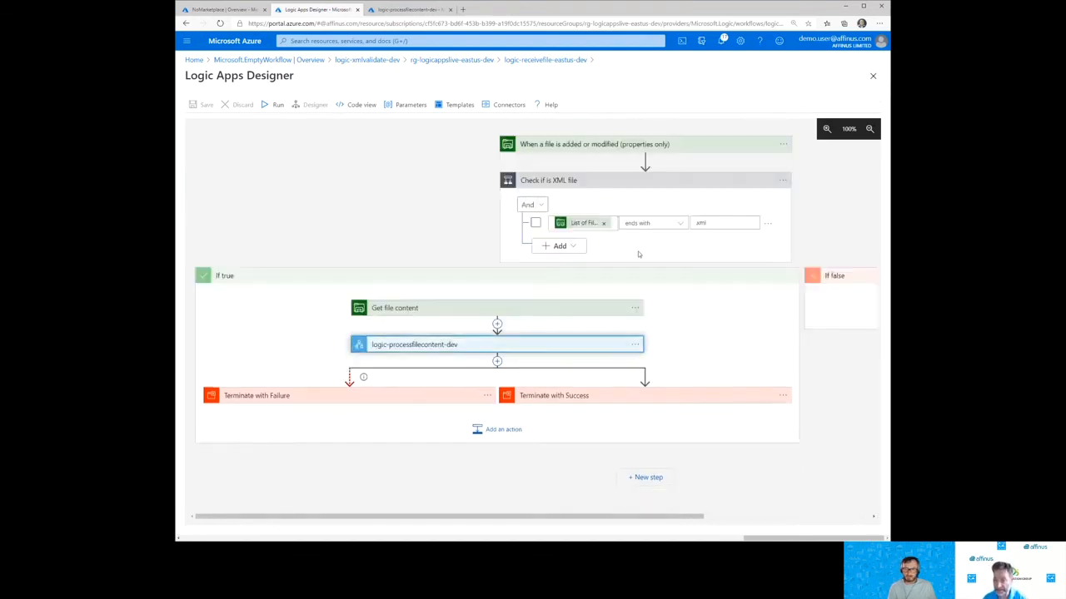
{"action": "left_click", "coordinate": [635, 344]}
{"action": "left_click", "coordinate": [682, 418]}
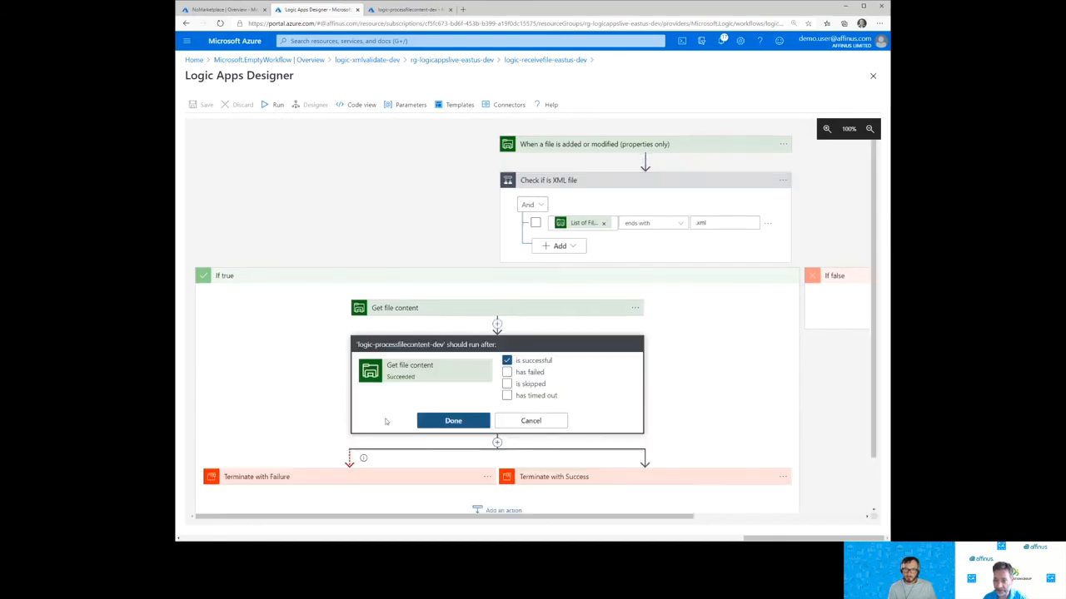
{"action": "scroll", "coordinate": [650, 337], "scroll_direction": "down", "scroll_amount": 1}
{"action": "left_click", "coordinate": [635, 287]}
{"action": "left_click", "coordinate": [676, 341]}
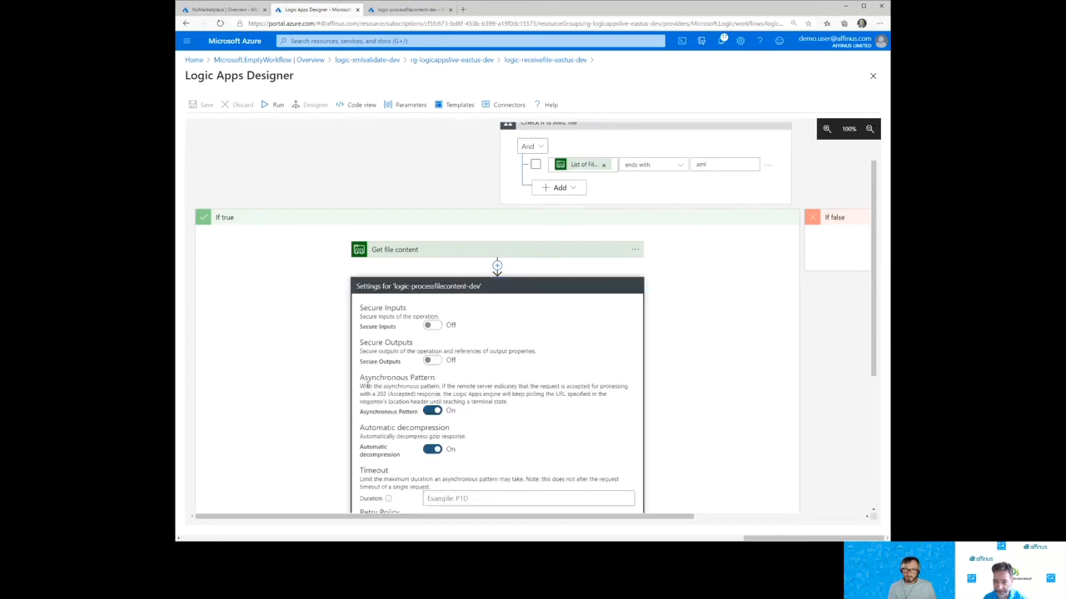
{"action": "scroll", "coordinate": [321, 397], "scroll_direction": "down", "scroll_amount": 3}
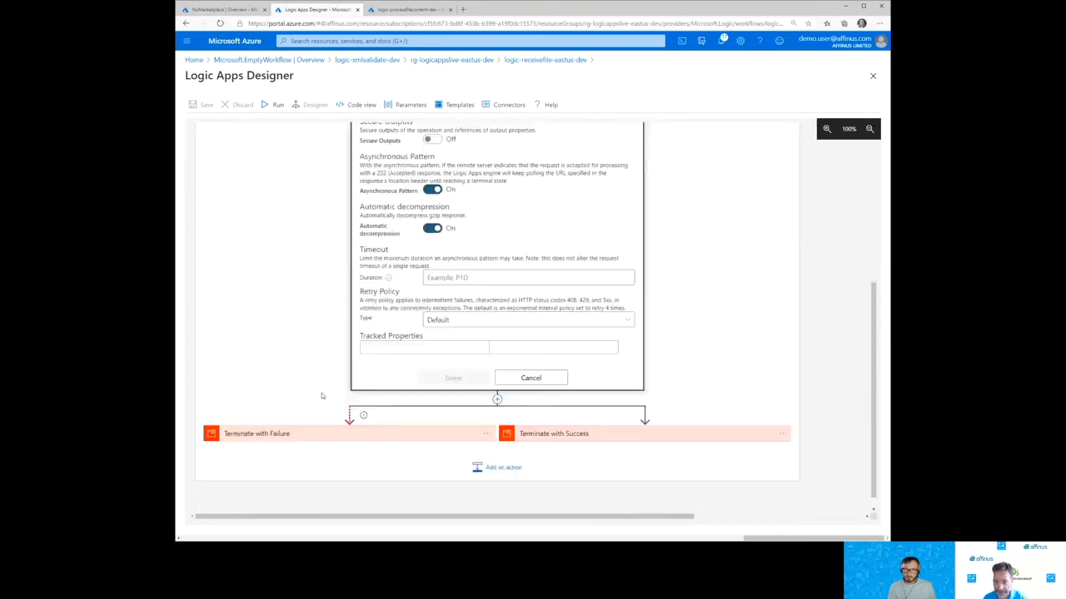
{"action": "left_click", "coordinate": [485, 314]}
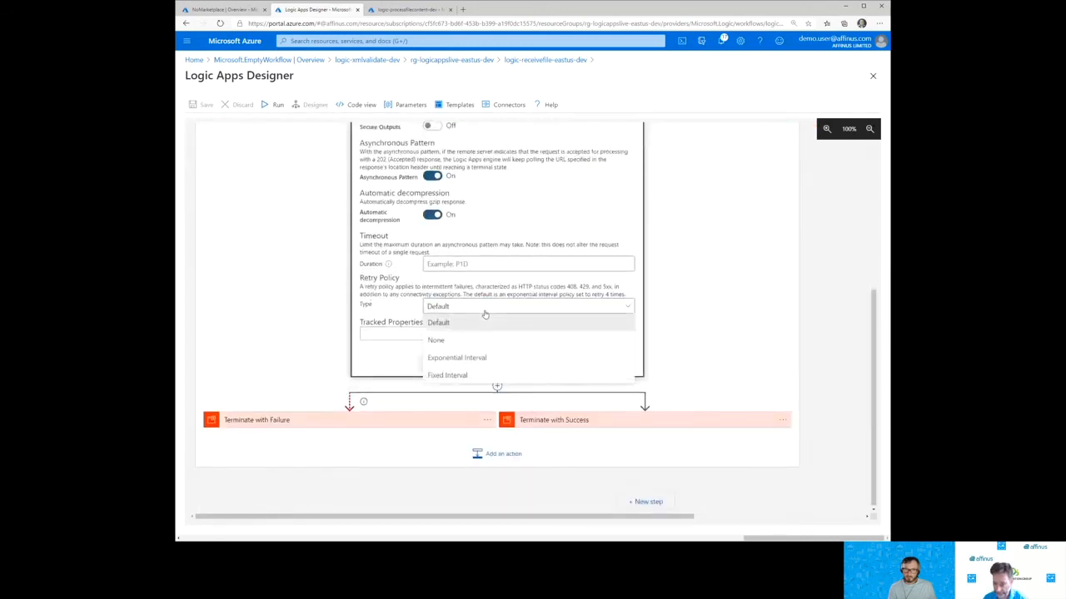
{"action": "left_click", "coordinate": [450, 340]}
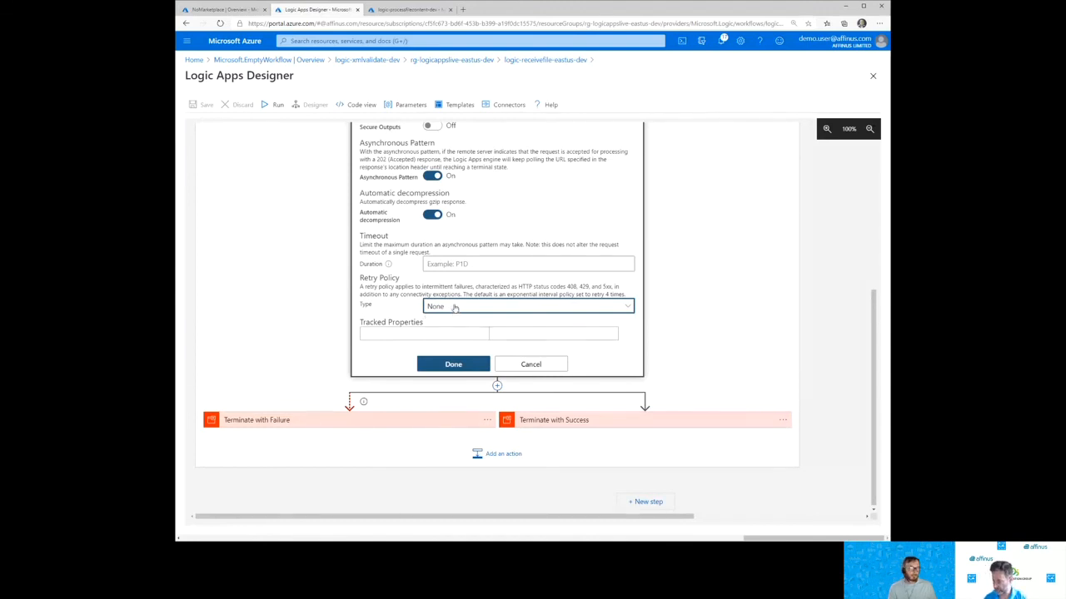
{"action": "scroll", "coordinate": [500, 274], "scroll_direction": "up", "scroll_amount": 3}
{"action": "scroll", "coordinate": [565, 230], "scroll_direction": "down", "scroll_amount": 1}
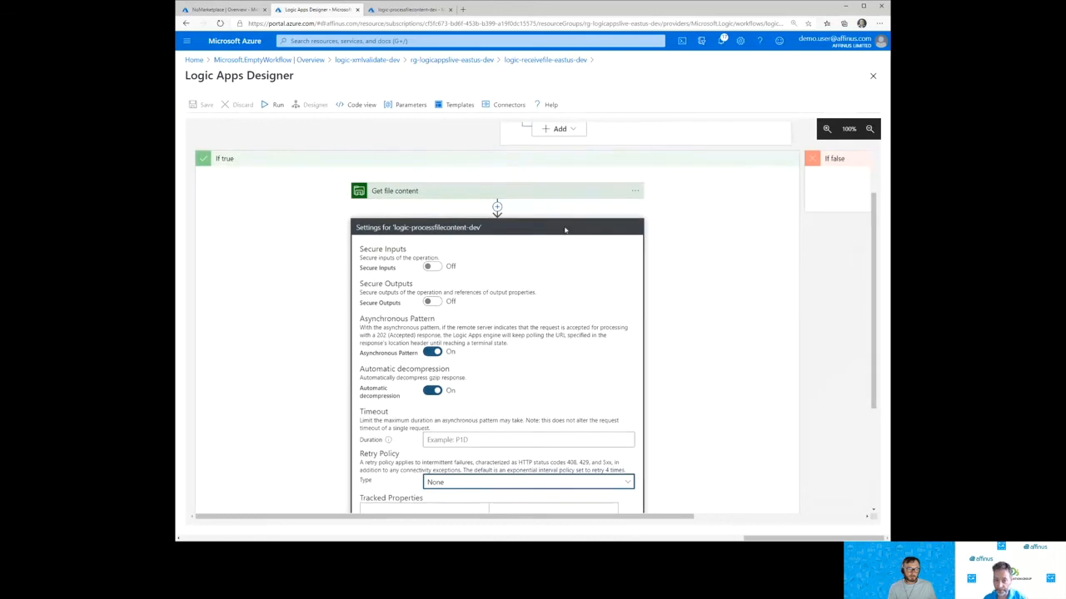
{"action": "scroll", "coordinate": [583, 250], "scroll_direction": "up", "scroll_amount": 2}
{"action": "left_click", "coordinate": [599, 278]}
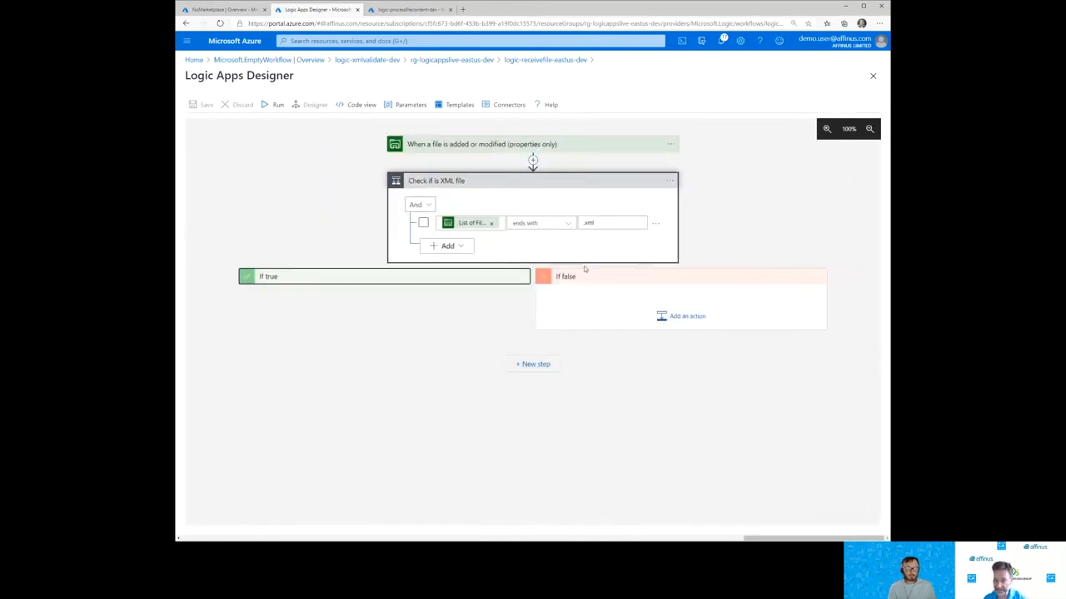
Return to the logic-receivefile-eastus-dev overview and examine its most recent run.
{"action": "left_click", "coordinate": [526, 60]}
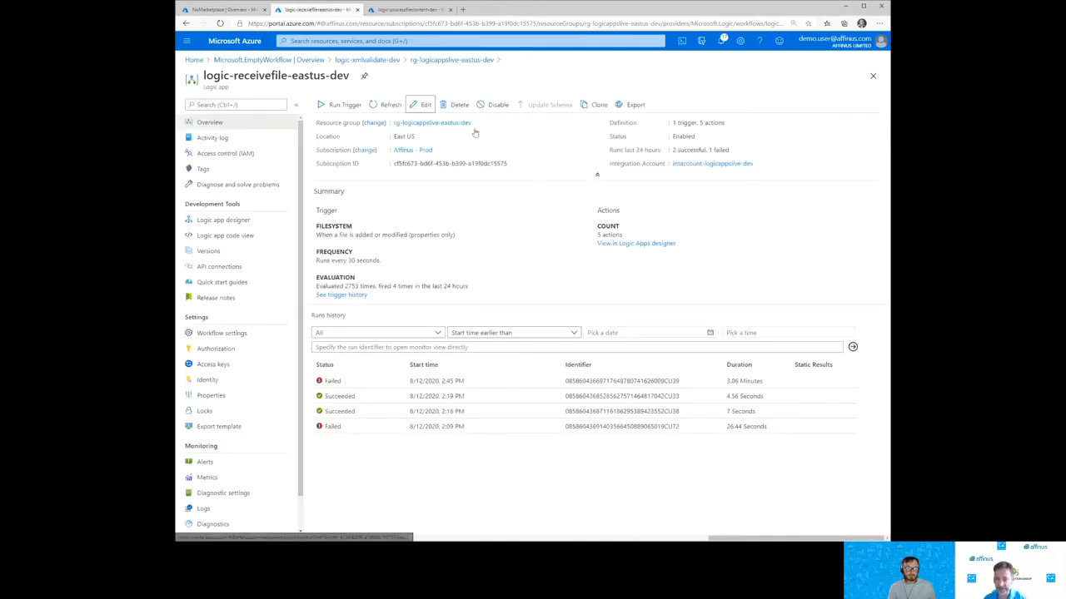
{"action": "left_click", "coordinate": [437, 388]}
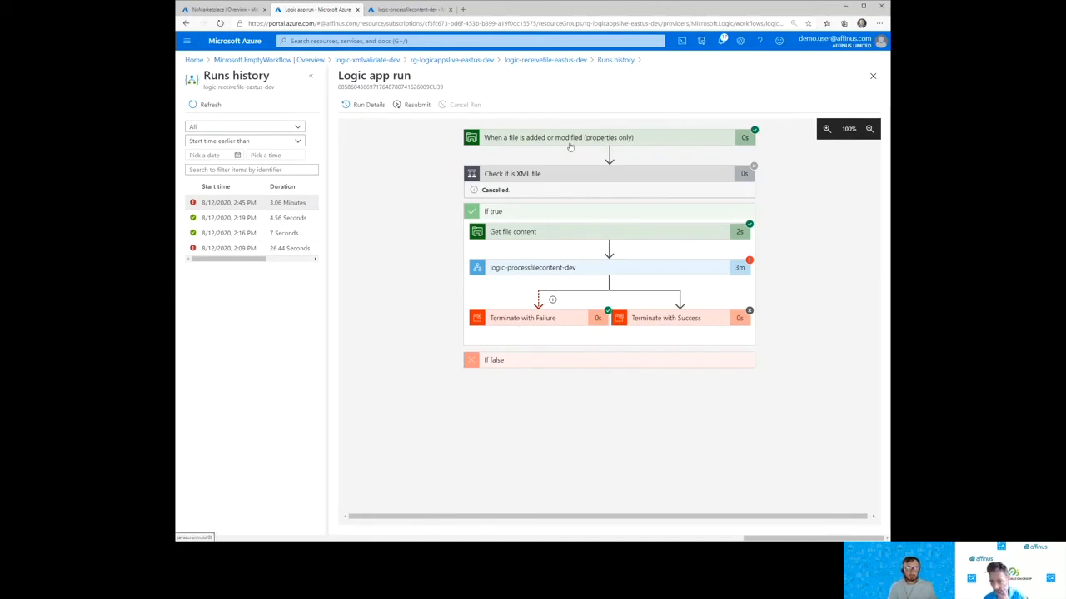
{"action": "left_click", "coordinate": [551, 212]}
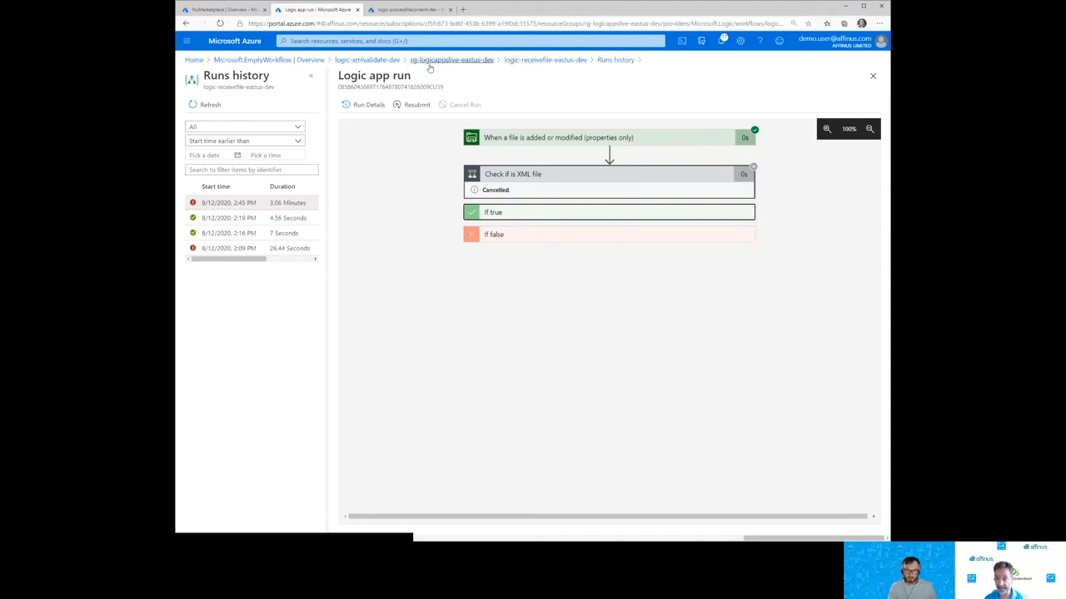
Open the most recent logic-processfilecontent-dev run from the resource group and examine its HTTP request trigger's inputs and outputs.
{"action": "left_click", "coordinate": [455, 60]}
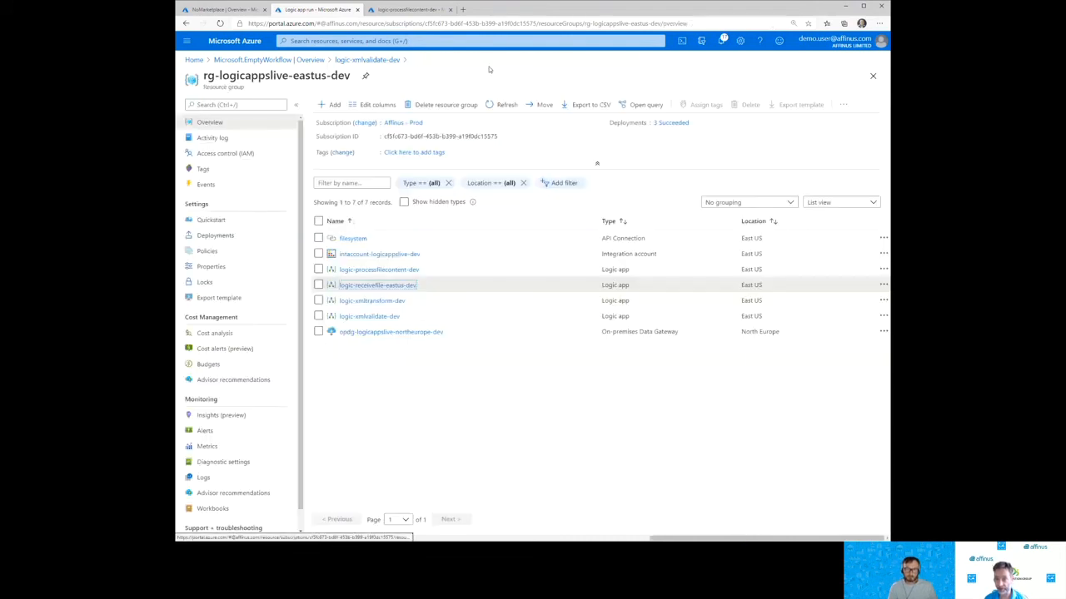
{"action": "left_click", "coordinate": [375, 269]}
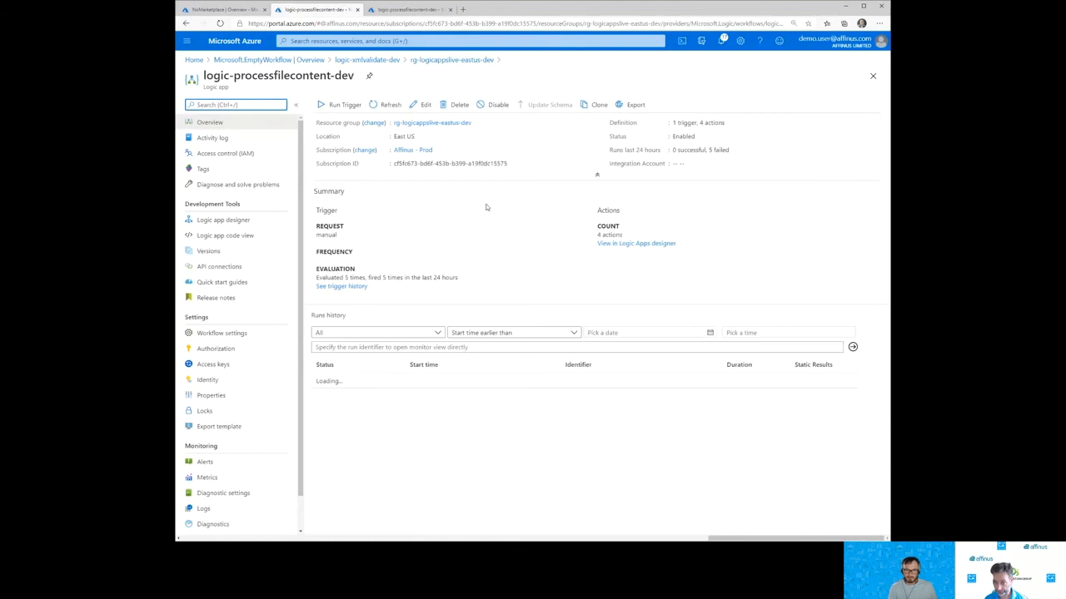
{"action": "left_click", "coordinate": [429, 381]}
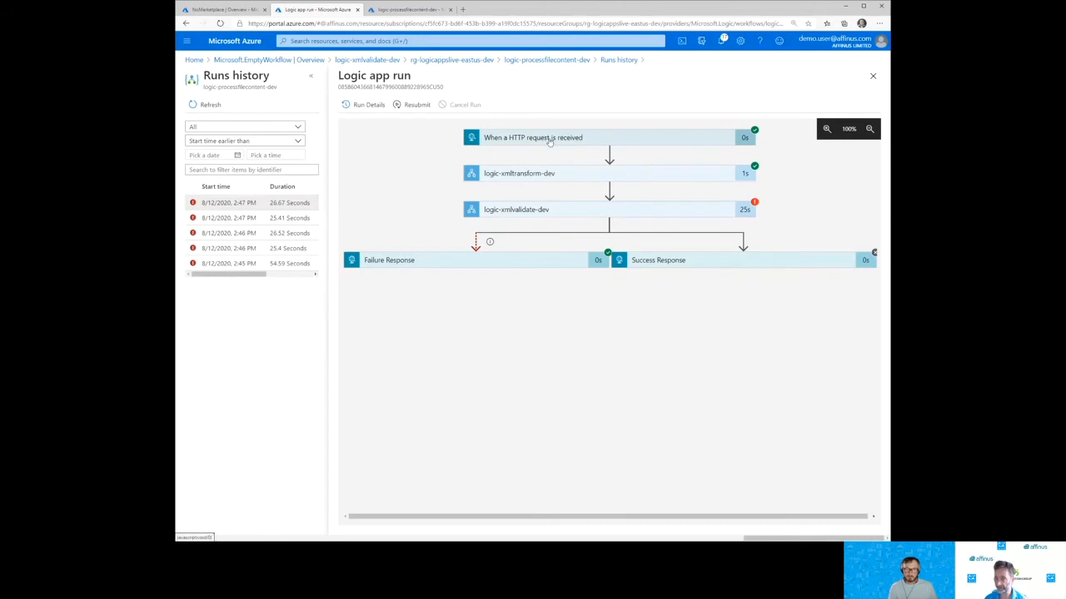
{"action": "left_click", "coordinate": [547, 139]}
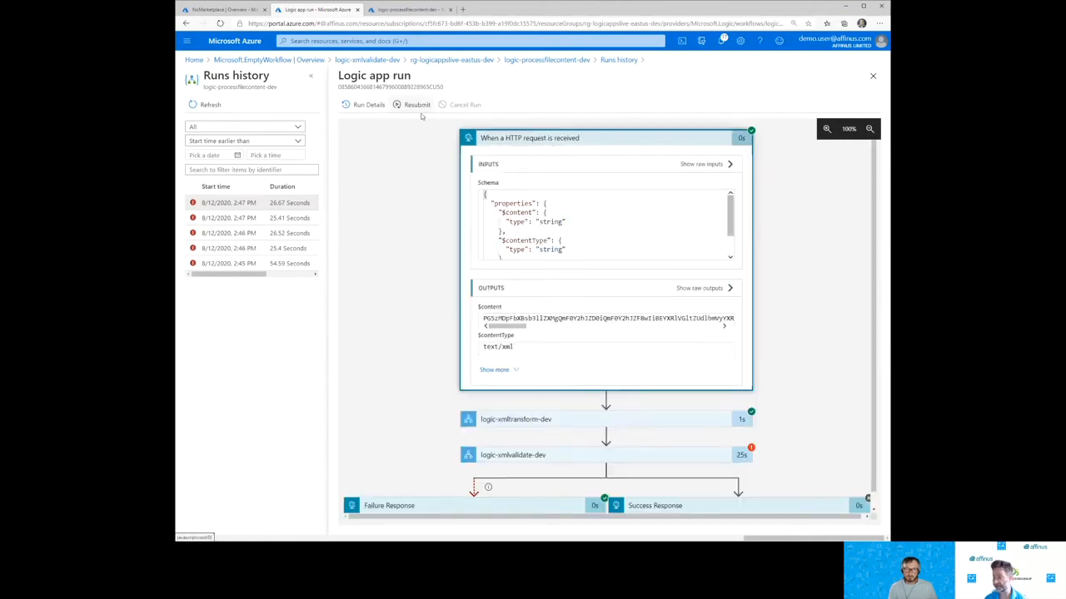
{"action": "scroll", "coordinate": [835, 371], "scroll_direction": "down", "scroll_amount": 1}
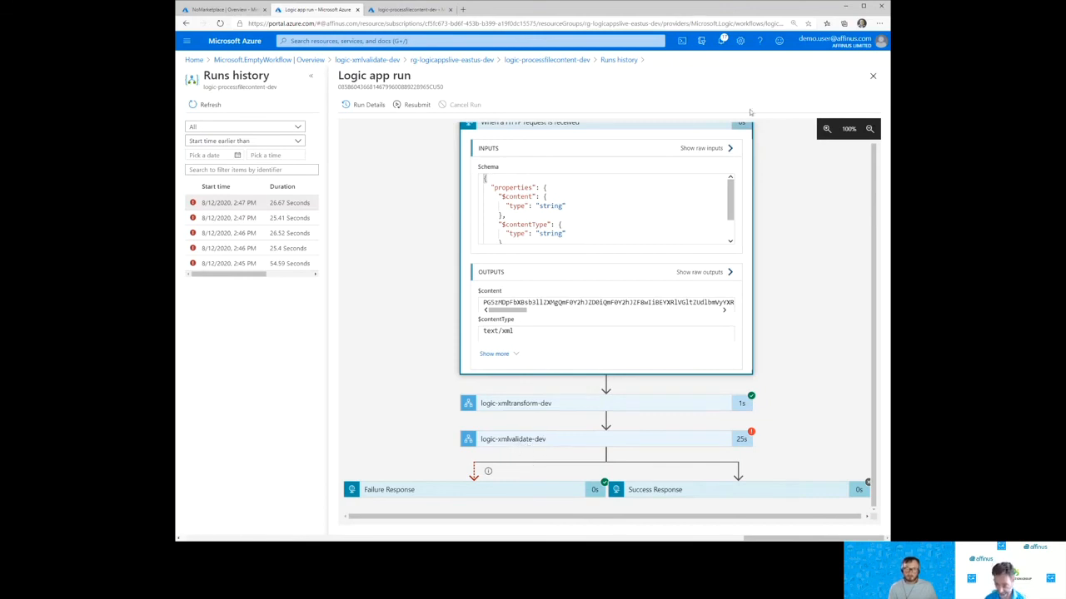
{"action": "left_click", "coordinate": [543, 60]}
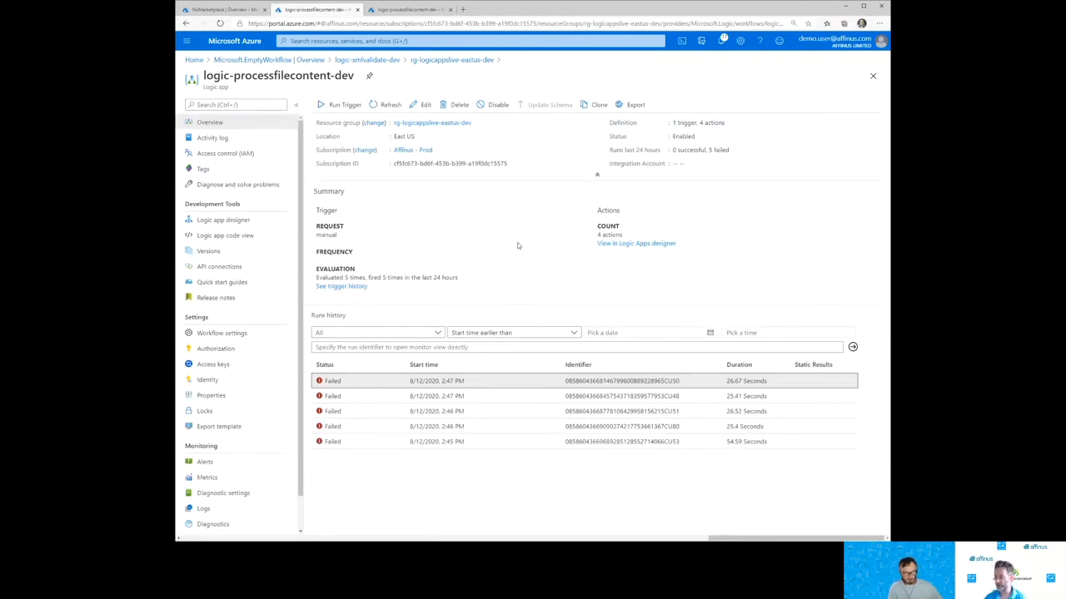
Switch to the completed Service Bus deployment and open the topics of the sb-logicappslive-dev namespace.
{"action": "left_click", "coordinate": [202, 10]}
{"action": "left_click", "coordinate": [379, 222]}
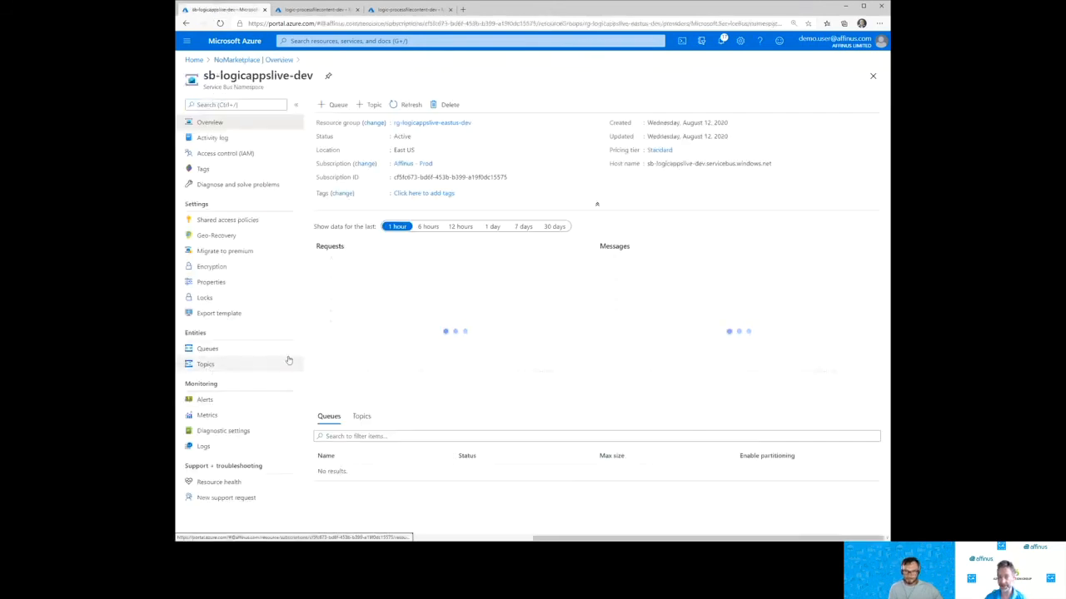
{"action": "left_click", "coordinate": [205, 366]}
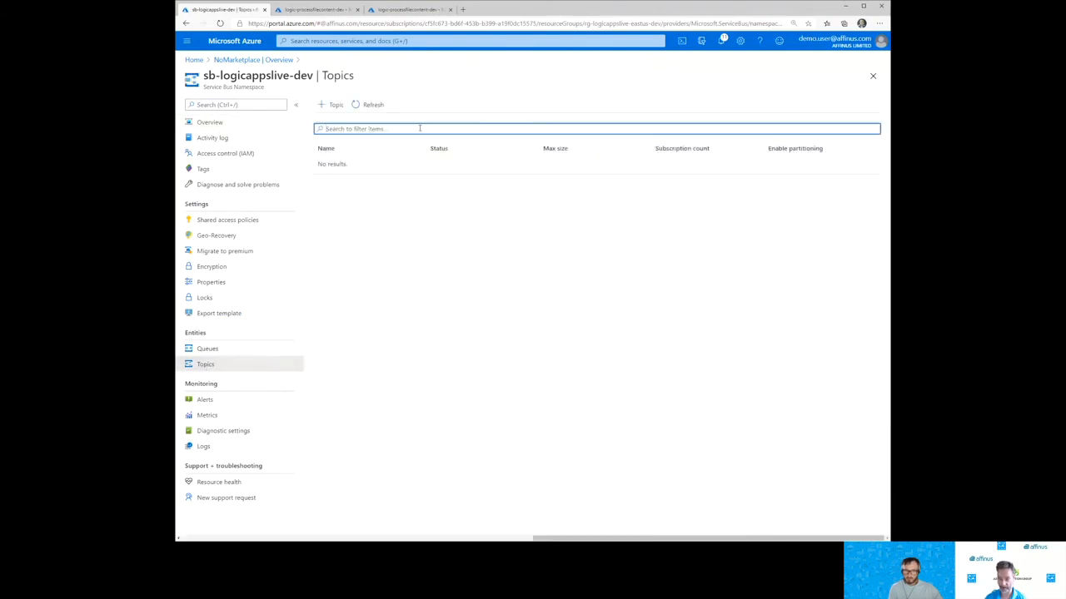
Create a topic named biztalkmessagebox in the sb-logicappslive-dev namespace with the default settings.
{"action": "left_click", "coordinate": [334, 105]}
{"action": "type", "text": "biztalkme"}
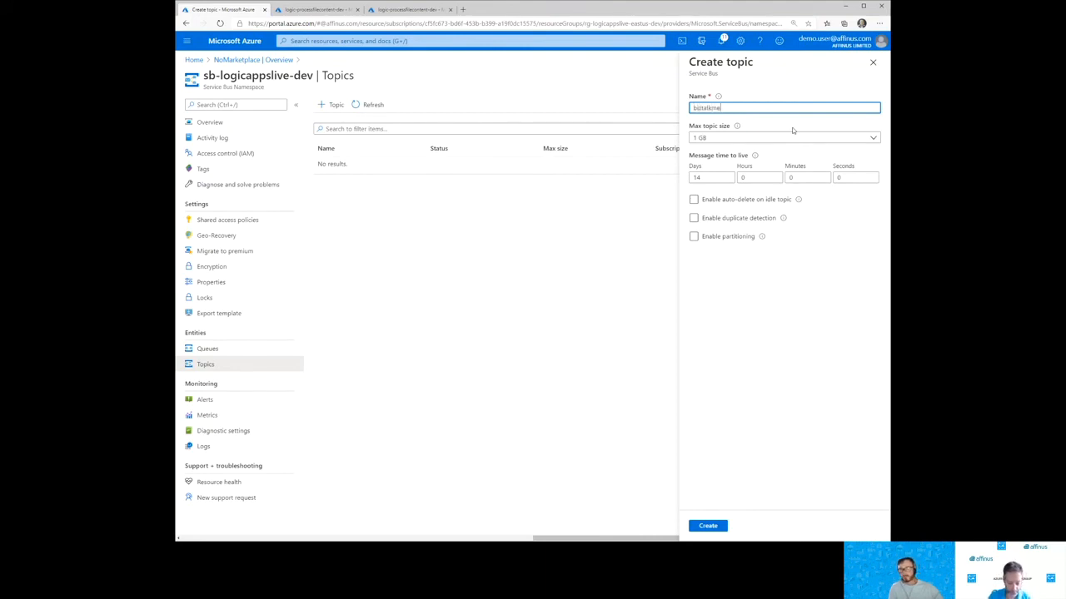
{"action": "type", "text": "ssagesox"}
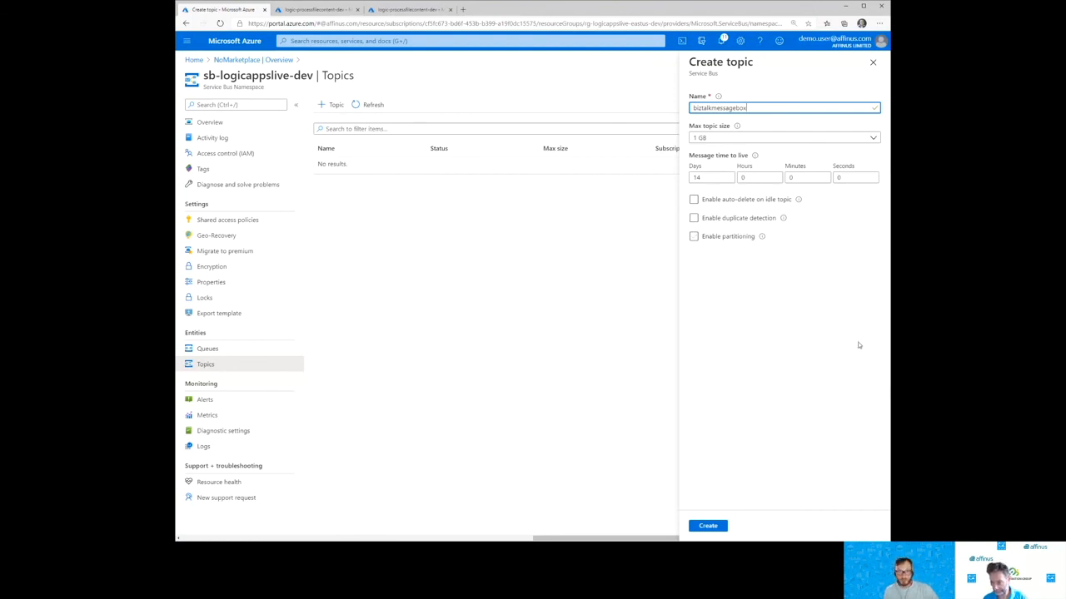
{"action": "left_click", "coordinate": [710, 526]}
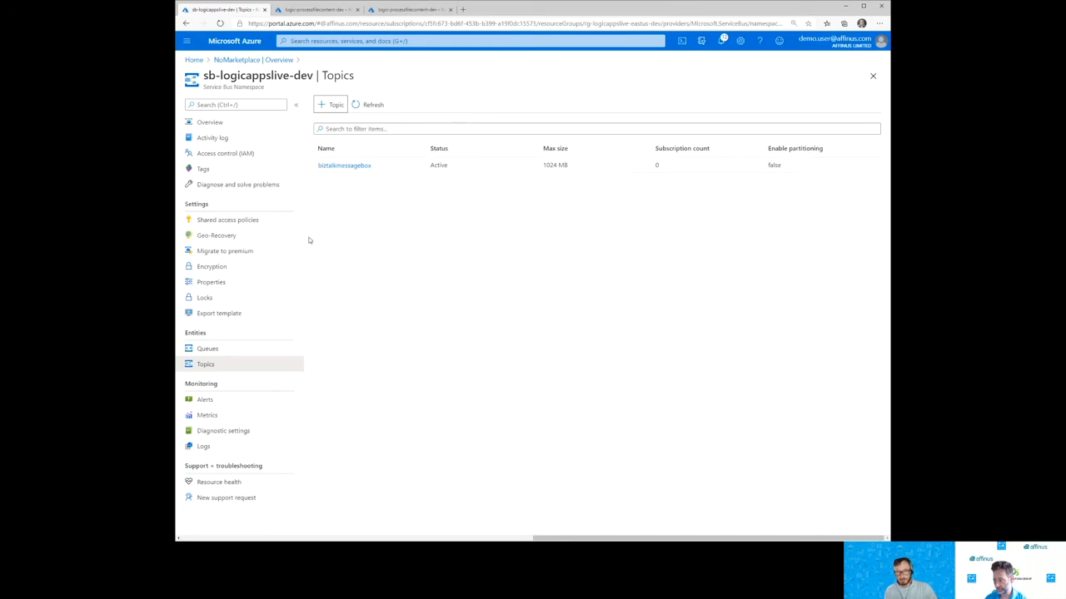
Create a subscription named sub-allmessages on the biztalkmessagebox topic with a max delivery count of 25 and the other settings at their defaults.
{"action": "left_click", "coordinate": [333, 167]}
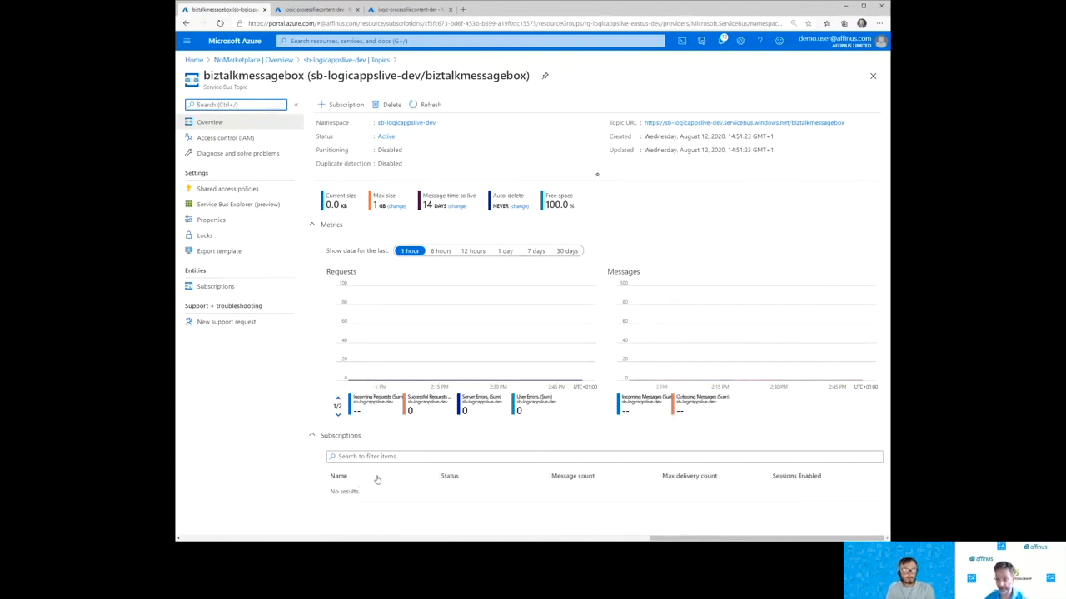
{"action": "left_click", "coordinate": [341, 105]}
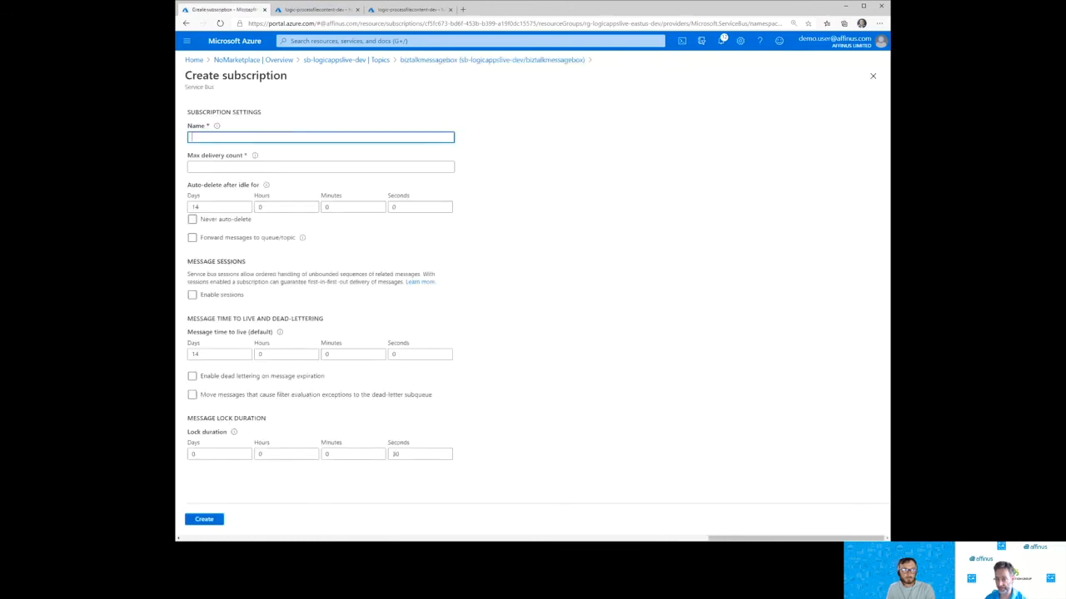
{"action": "type", "text": "sub"}
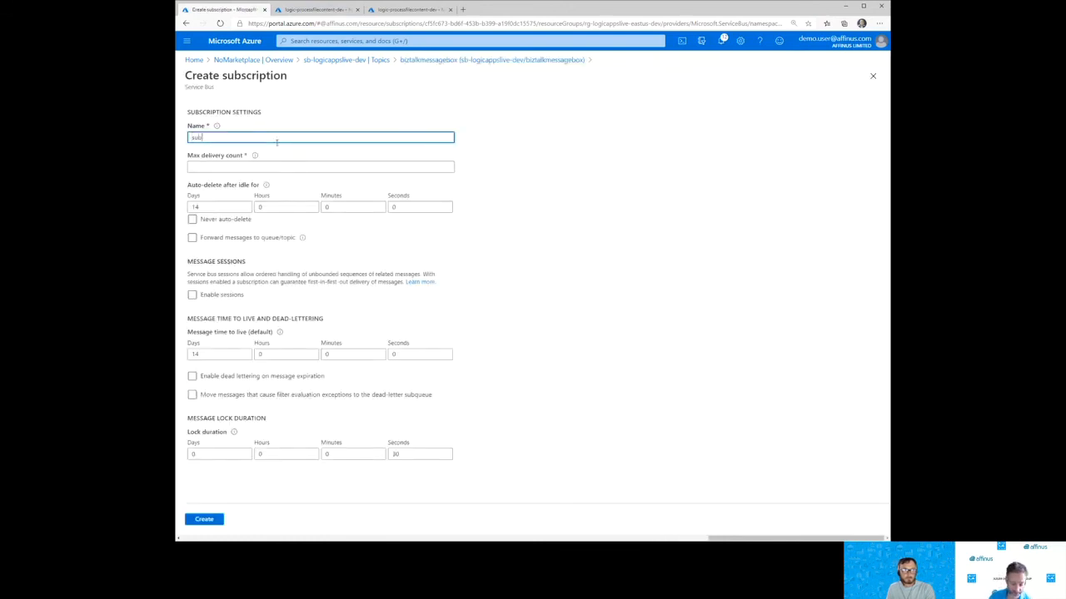
{"action": "type", "text": "-allmessages"}
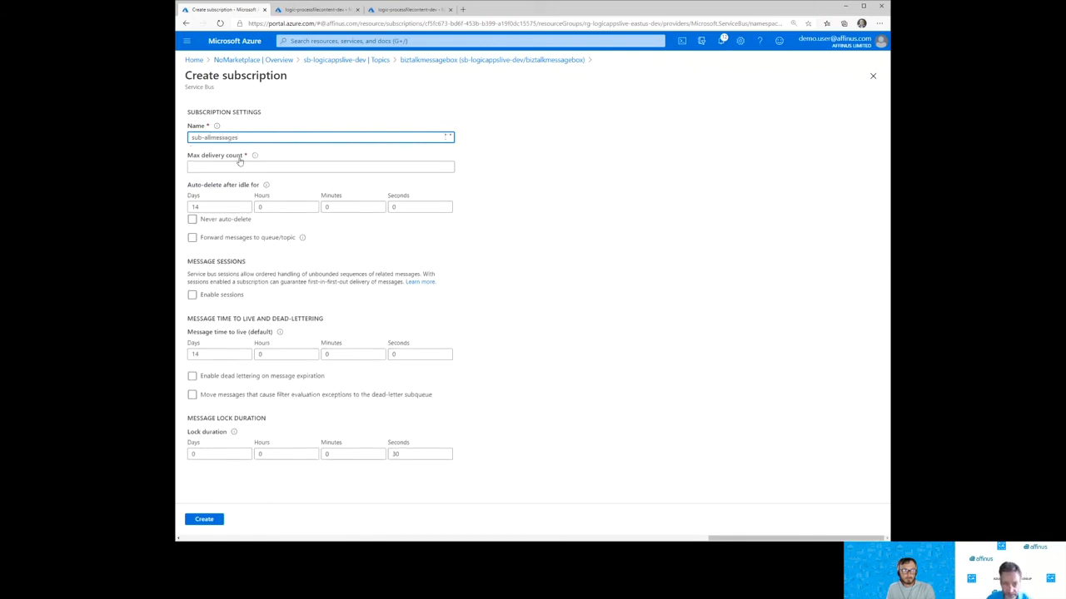
{"action": "left_click", "coordinate": [240, 165]}
{"action": "mouse_move", "coordinate": [255, 156]}
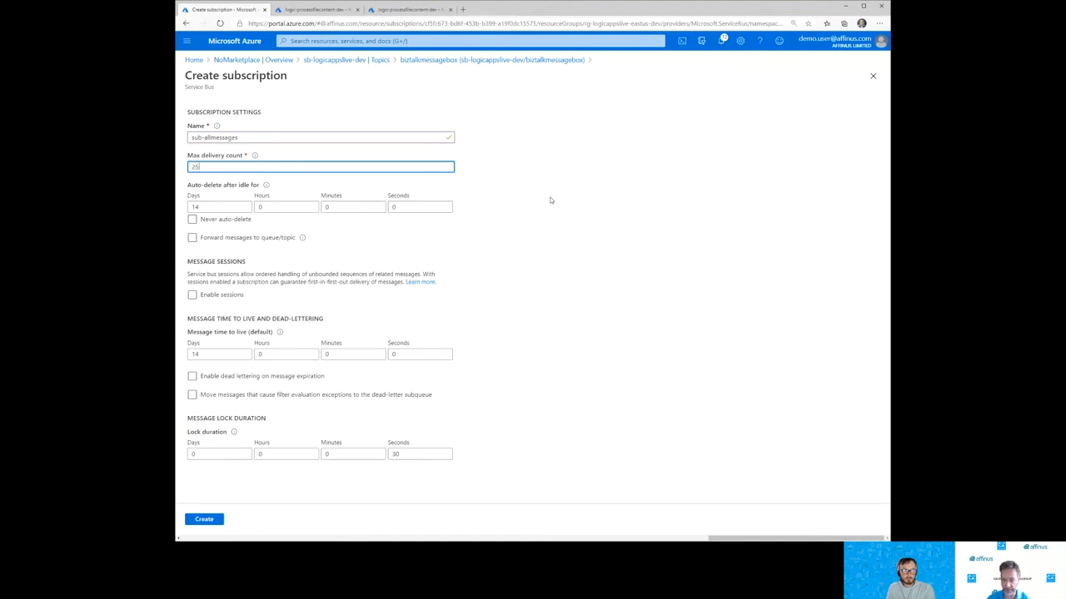
{"action": "left_click", "coordinate": [632, 248]}
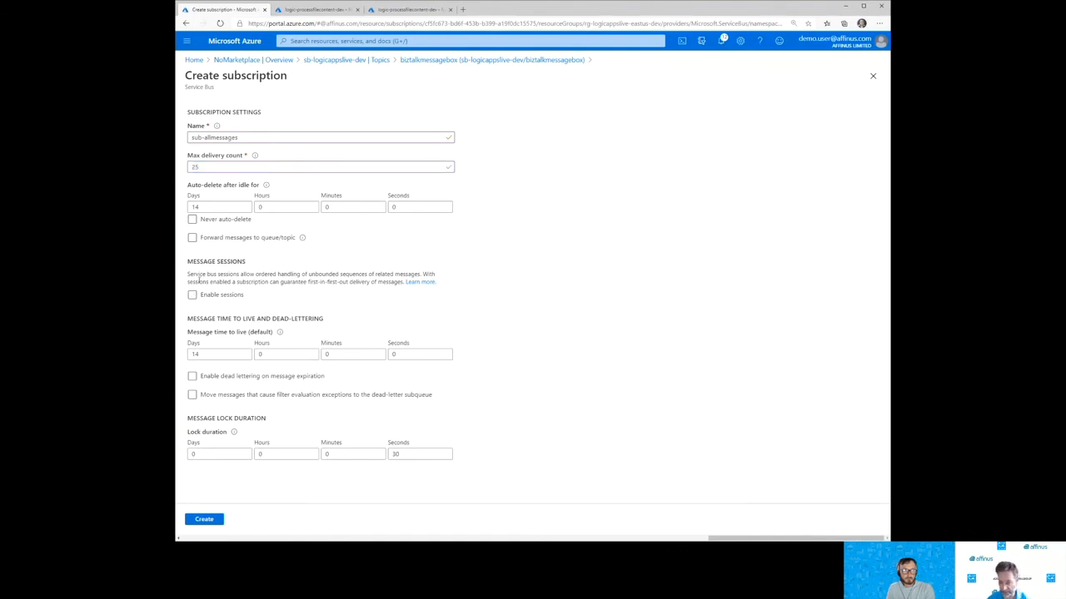
{"action": "left_click", "coordinate": [210, 520]}
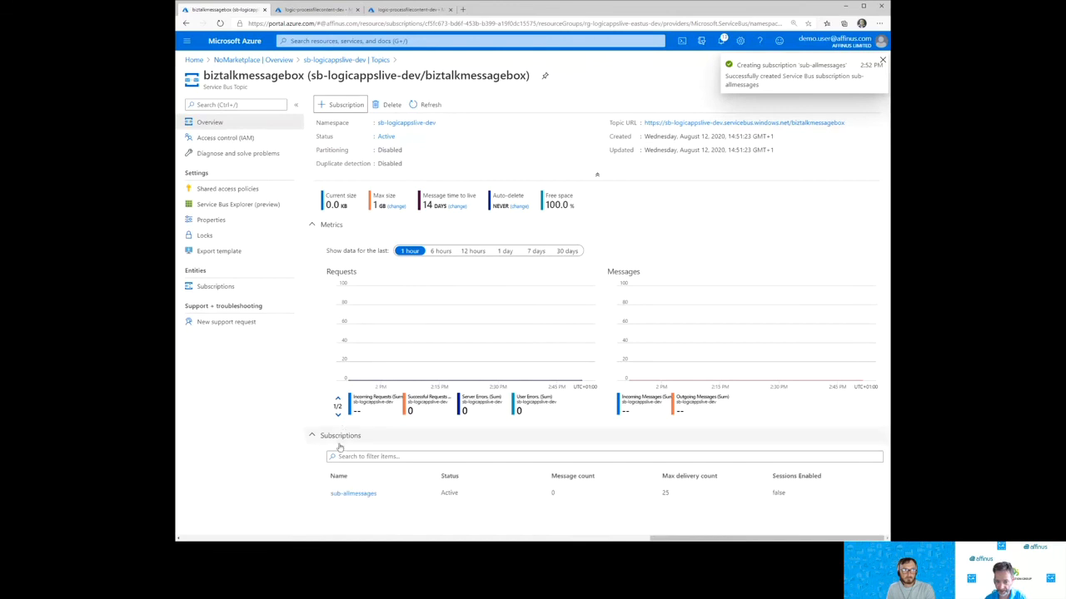
Open the sub-allmessages subscription and examine the SQL expression of its $Default filter.
{"action": "left_click", "coordinate": [354, 494]}
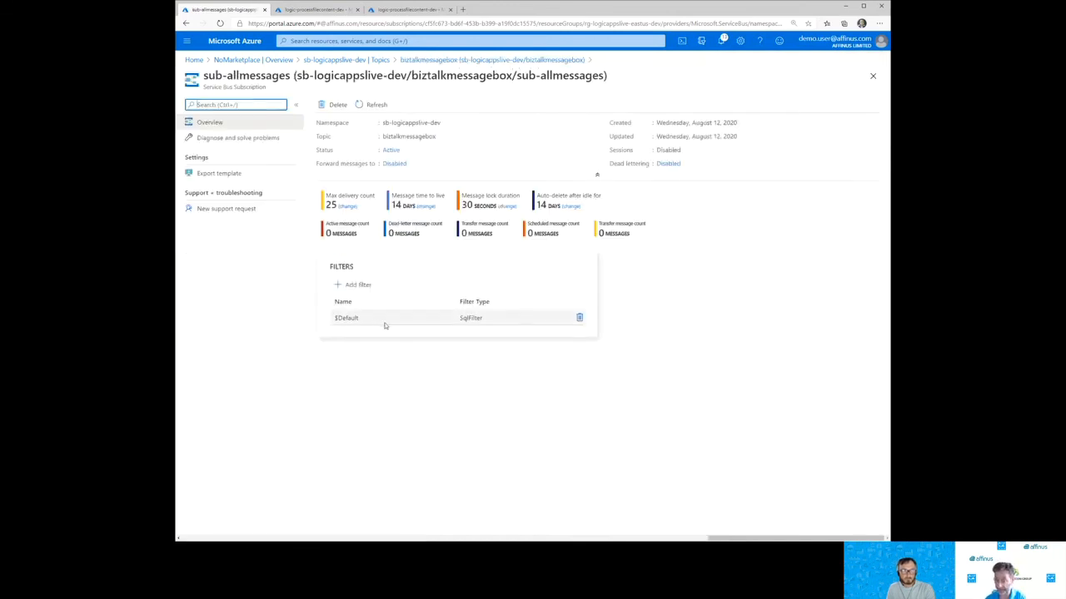
{"action": "left_click", "coordinate": [469, 320]}
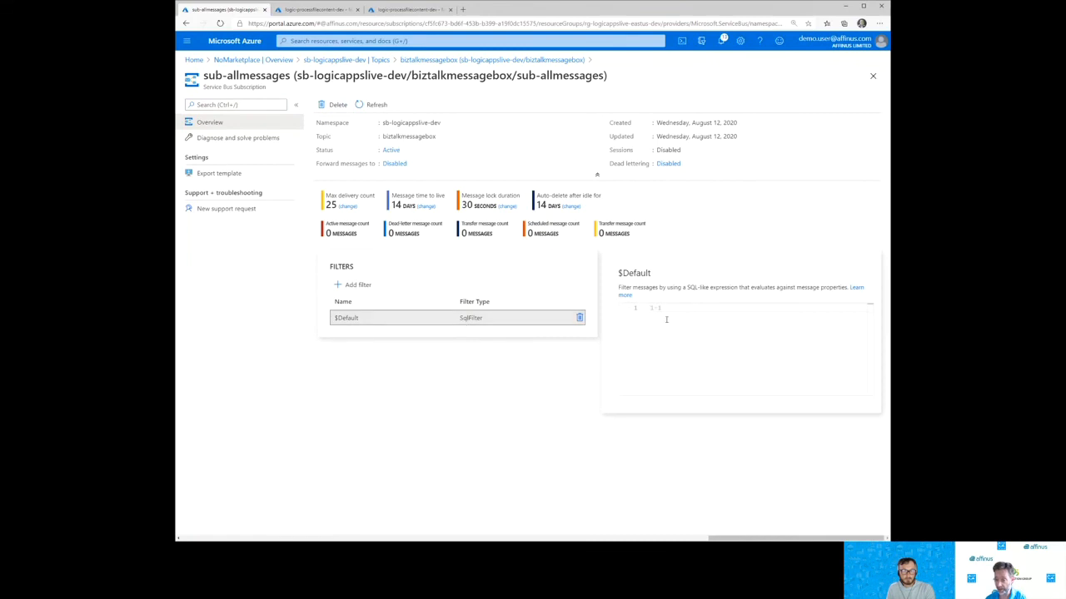
{"action": "left_click_drag", "start_coordinate": [667, 307], "coordinate": [650, 308]}
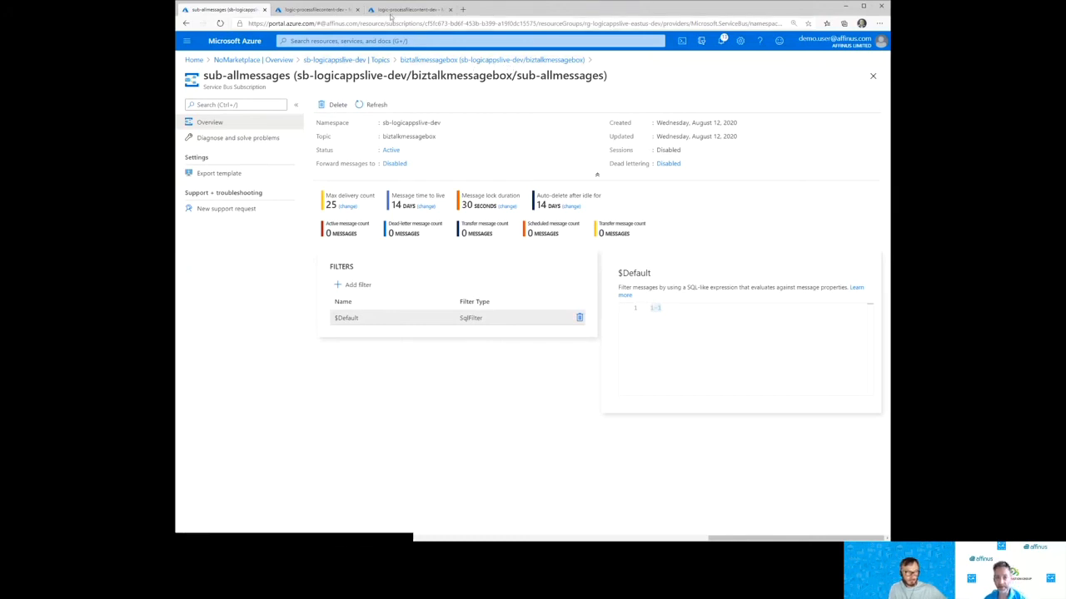
Open the logic-processfilecontent-dev workflow for editing in the designer and go to the insertion point after logic-xmlvalidate-dev.
{"action": "left_click", "coordinate": [393, 10]}
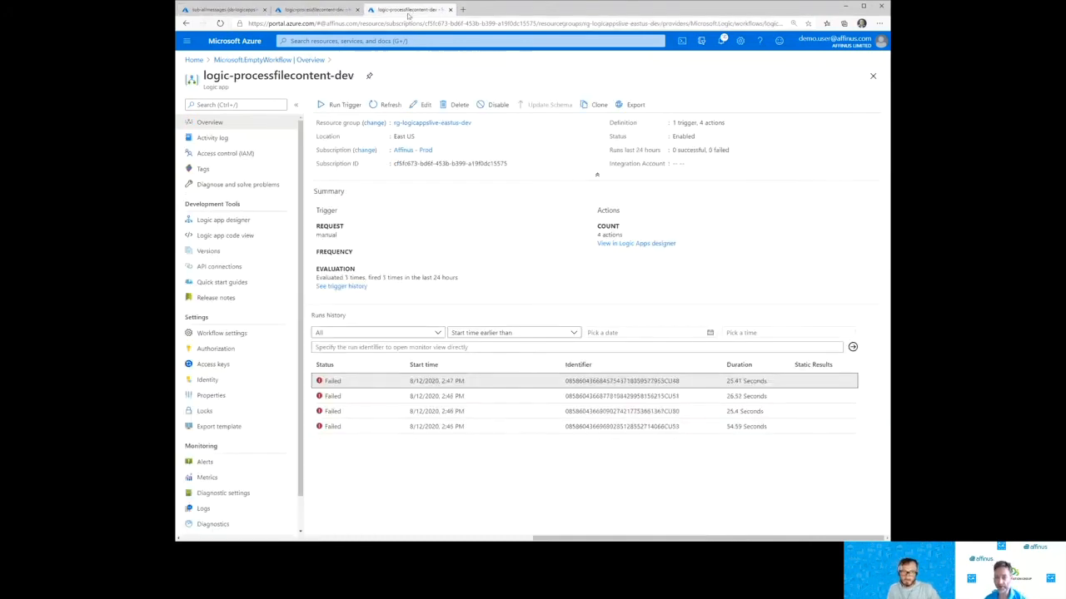
{"action": "left_click", "coordinate": [425, 105]}
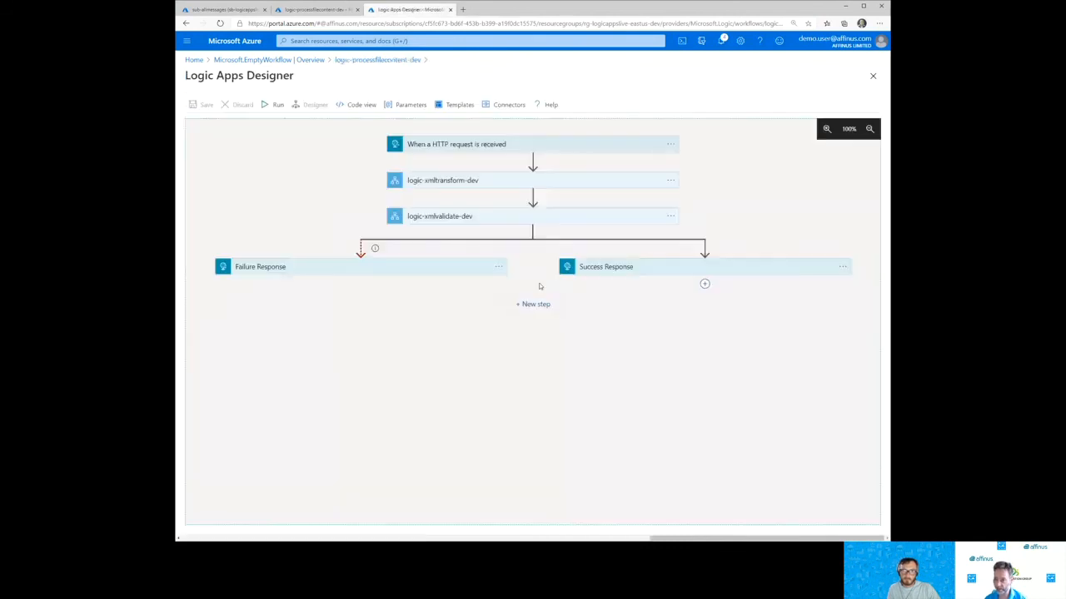
{"action": "mouse_move", "coordinate": [534, 235]}
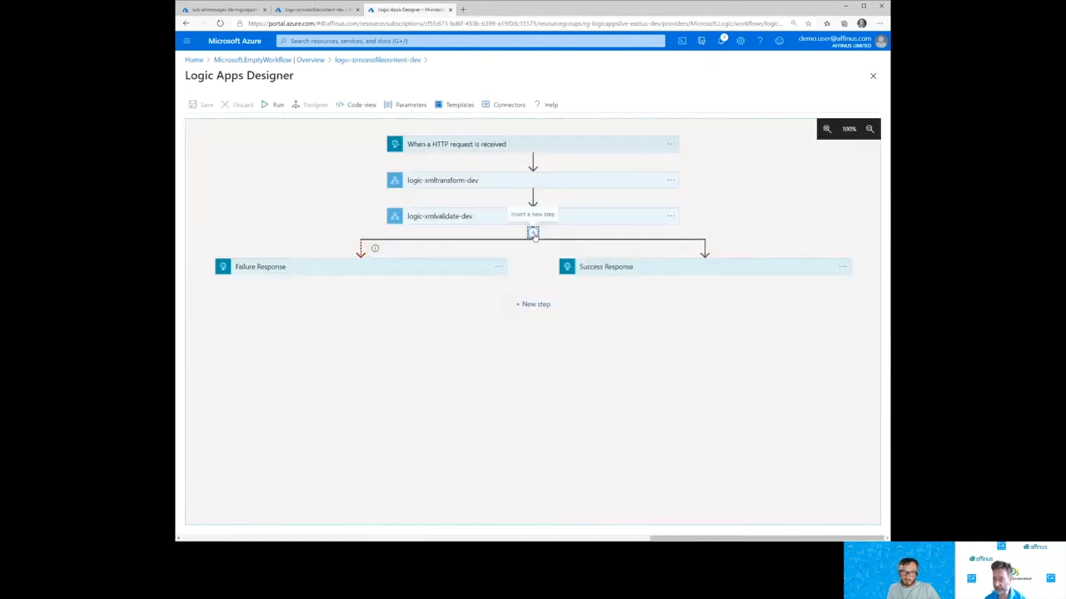